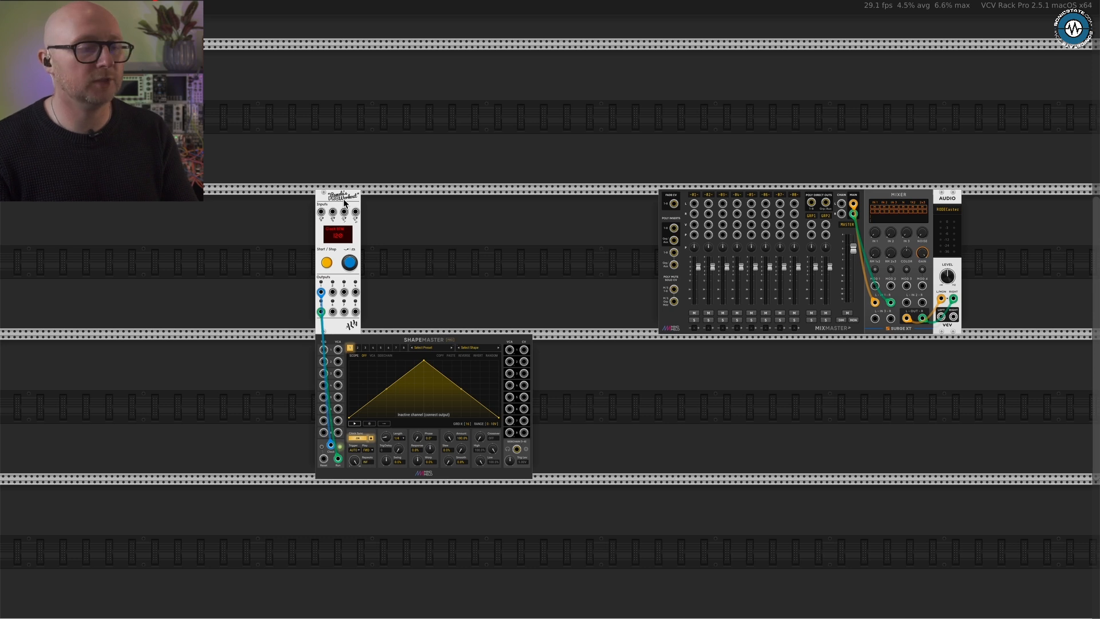
- Look over the starting patch: Pamela's PRO Workout, ShapeMaster, MixMaster, the Surge XT mixer and the Audio module
{"action": "mouse_move", "coordinate": [343, 202]}
{"action": "left_mouse_down"}
{"action": "mouse_move", "coordinate": [362, 202]}
{"action": "mouse_move", "coordinate": [344, 205]}
{"action": "left_mouse_up"}
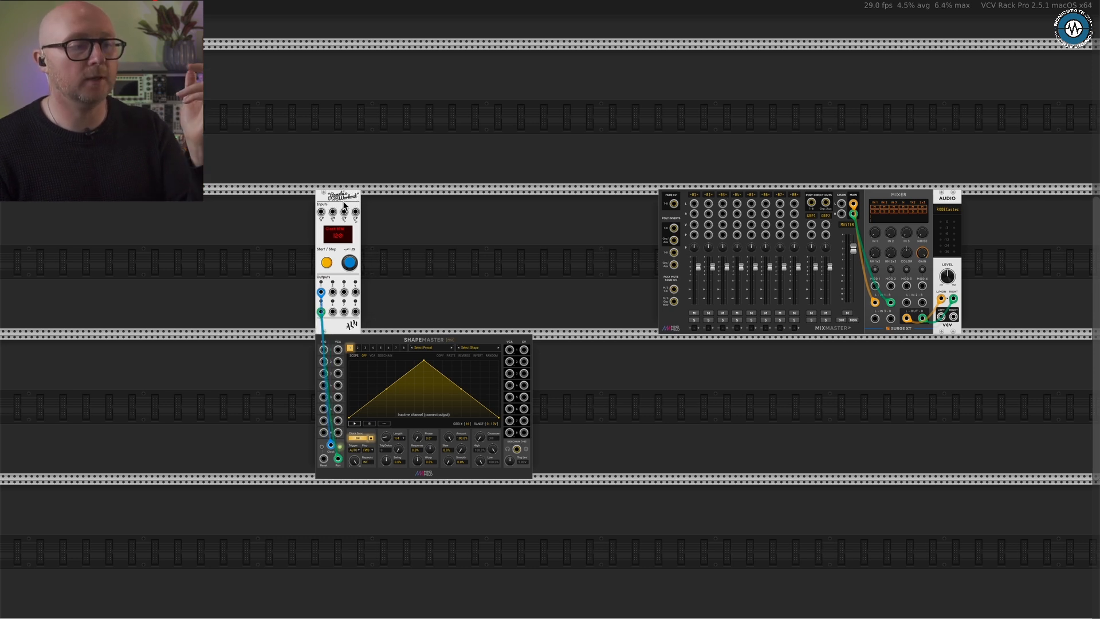
{"action": "scroll", "coordinate": [343, 204], "scroll_direction": "up", "scroll_amount": 5}
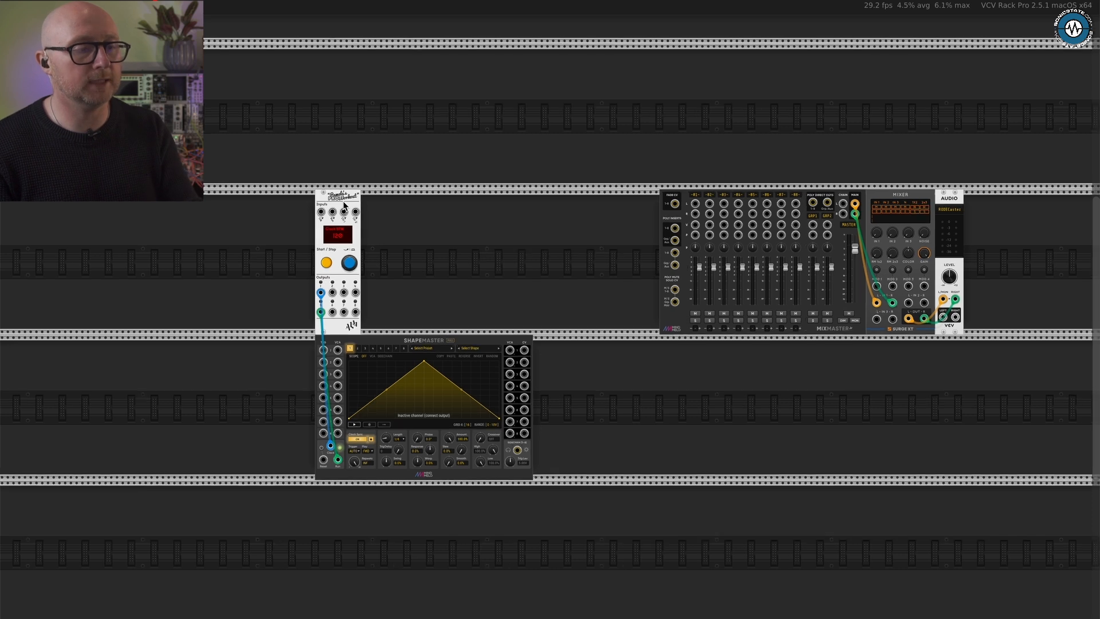
{"action": "scroll", "coordinate": [486, 269], "scroll_direction": "down", "scroll_amount": 2}
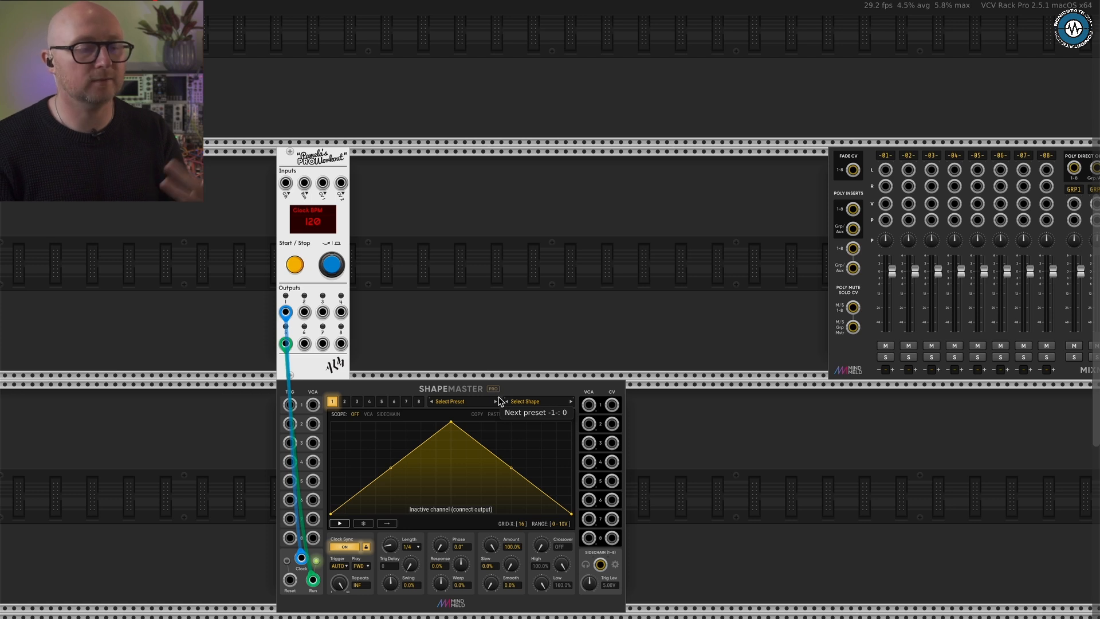
{"action": "scroll", "coordinate": [499, 401], "scroll_direction": "down", "scroll_amount": 2}
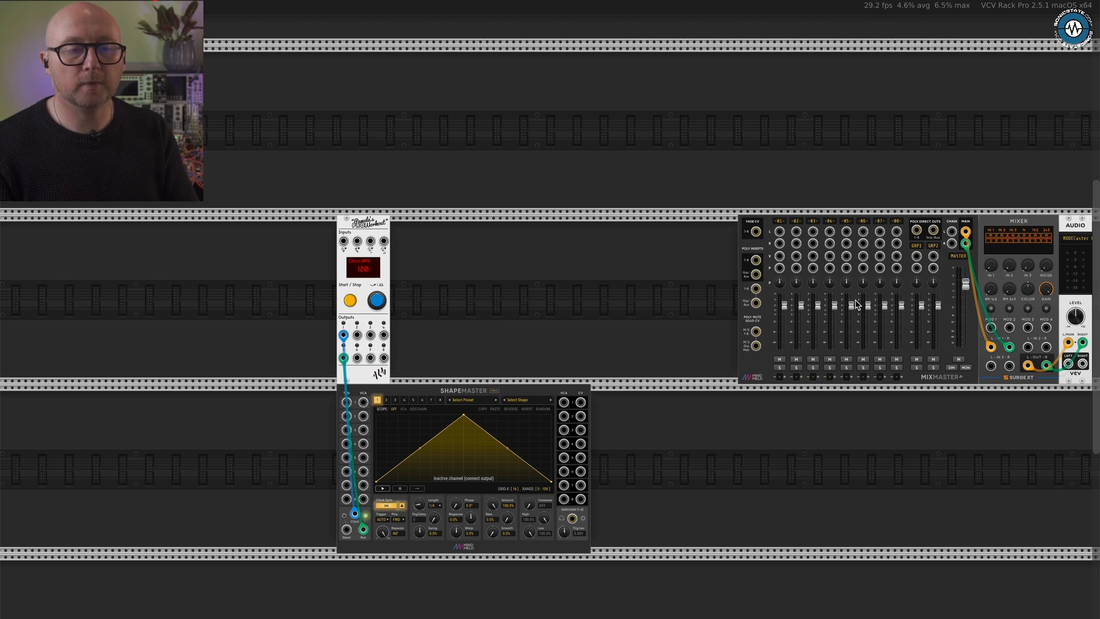
{"action": "scroll", "coordinate": [855, 303], "scroll_direction": "right", "scroll_amount": 2}
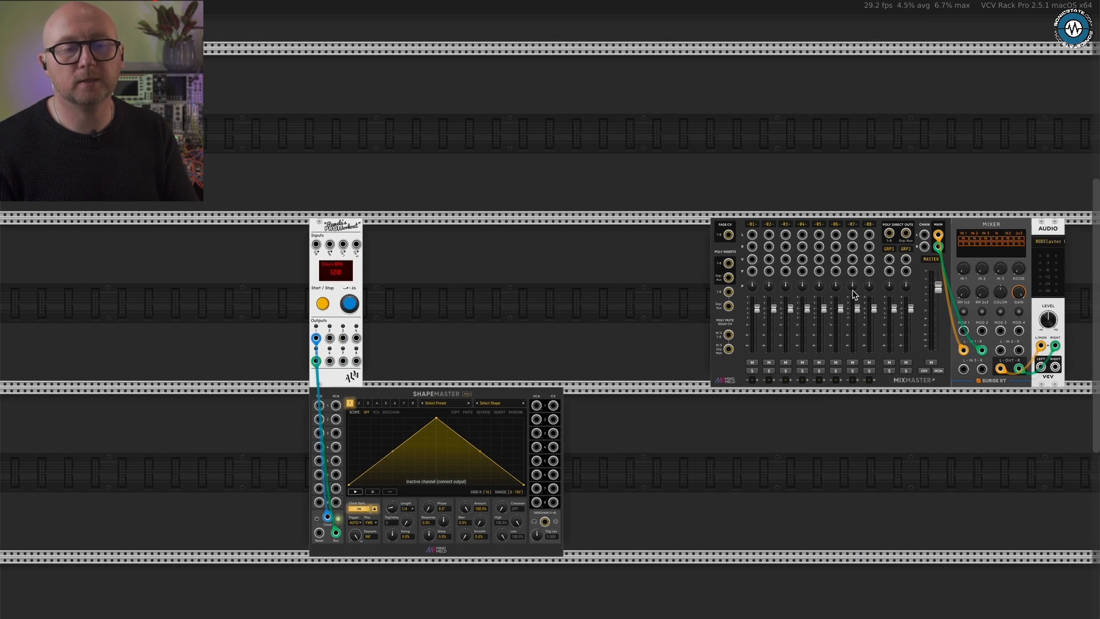
{"action": "scroll", "coordinate": [992, 255], "scroll_direction": "right", "scroll_amount": 2}
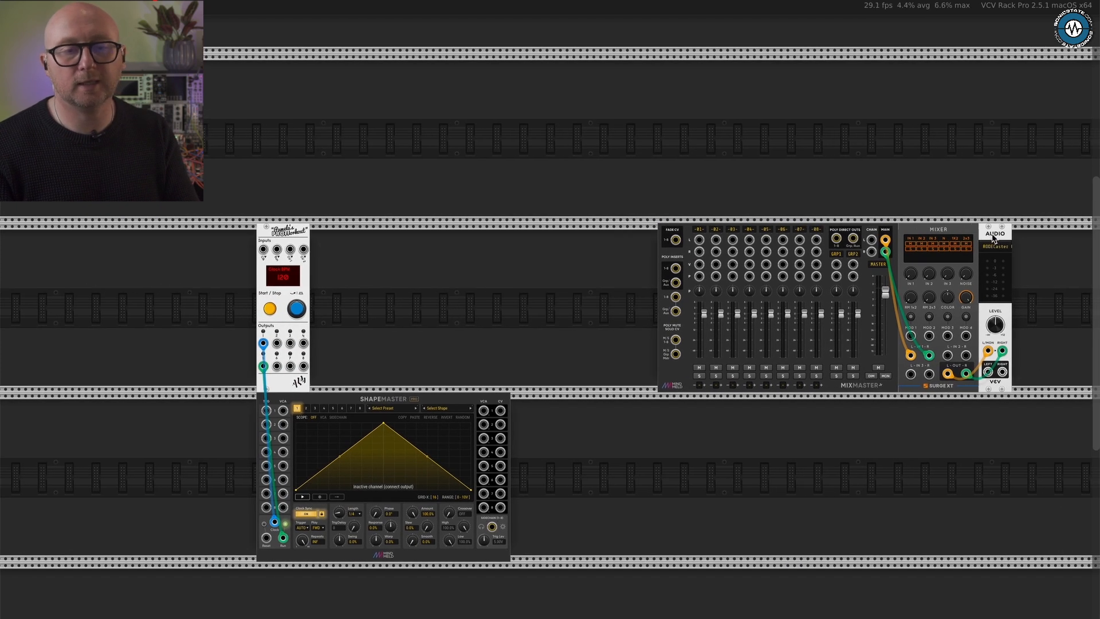
{"action": "scroll", "coordinate": [891, 257], "scroll_direction": "down", "scroll_amount": 2}
{"action": "scroll", "coordinate": [891, 258], "scroll_direction": "left", "scroll_amount": 2}
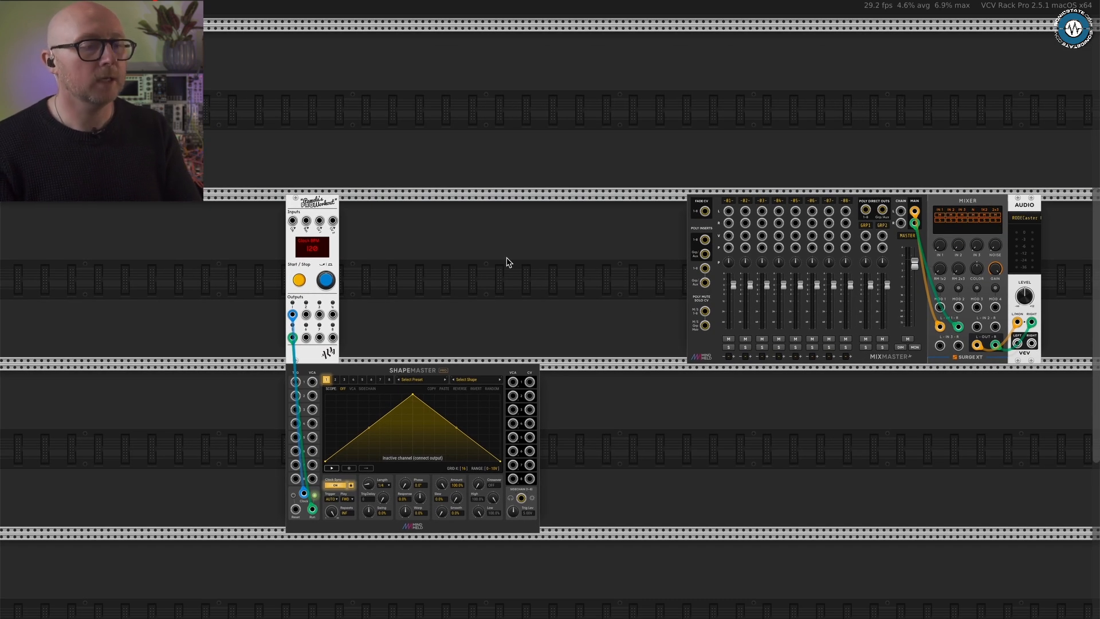
- Filter the module library by manufacturer and add the MCO module in the gap between Pamela's PRO Workout and MixMaster
{"action": "right_click", "coordinate": [461, 261]}
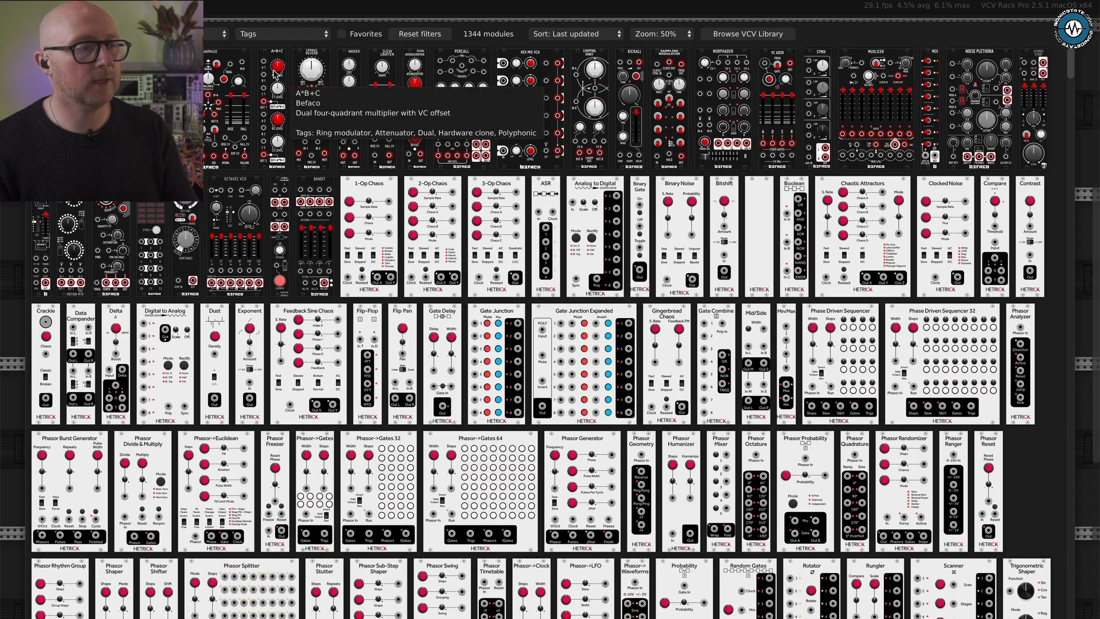
{"action": "left_click", "coordinate": [205, 36]}
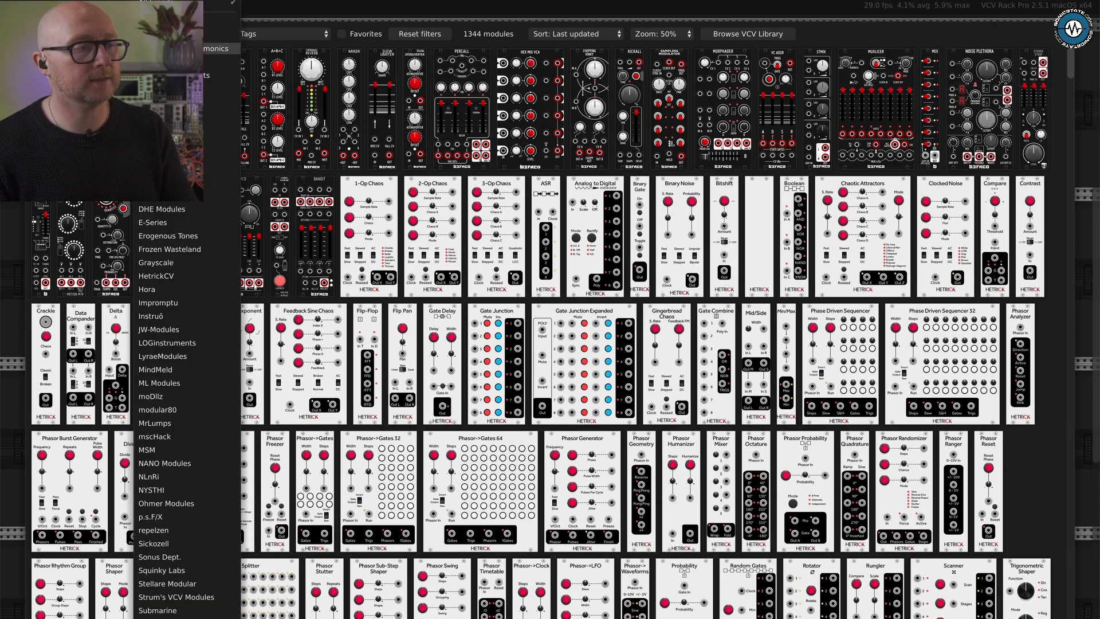
{"action": "left_click", "coordinate": [183, 49]}
{"action": "left_click", "coordinate": [183, 34]}
{"action": "left_click", "coordinate": [183, 36]}
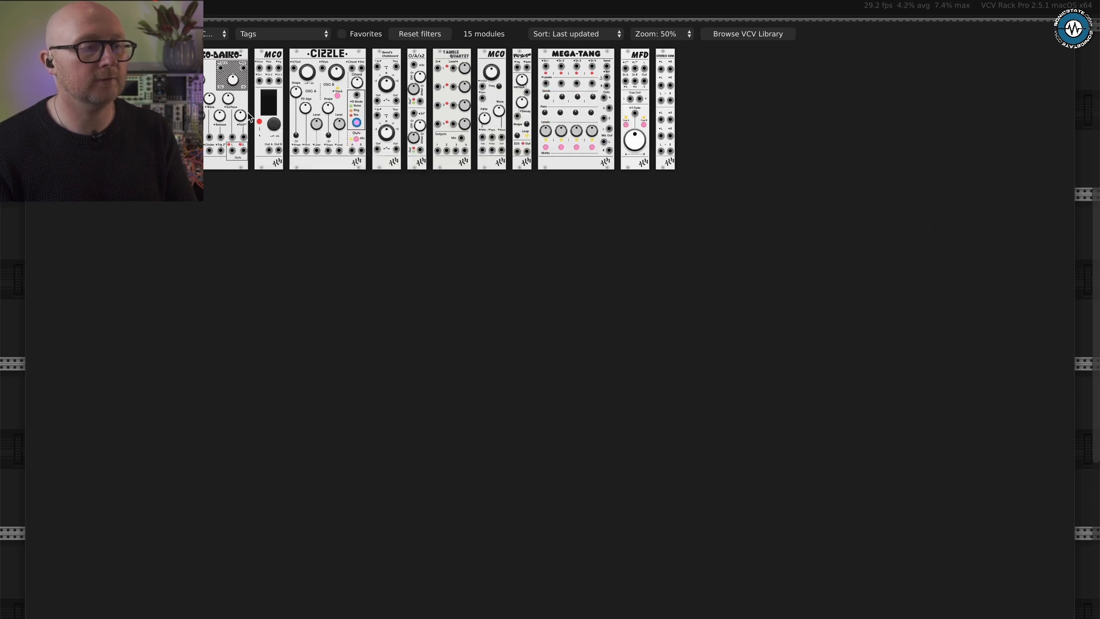
{"action": "left_click", "coordinate": [278, 81]}
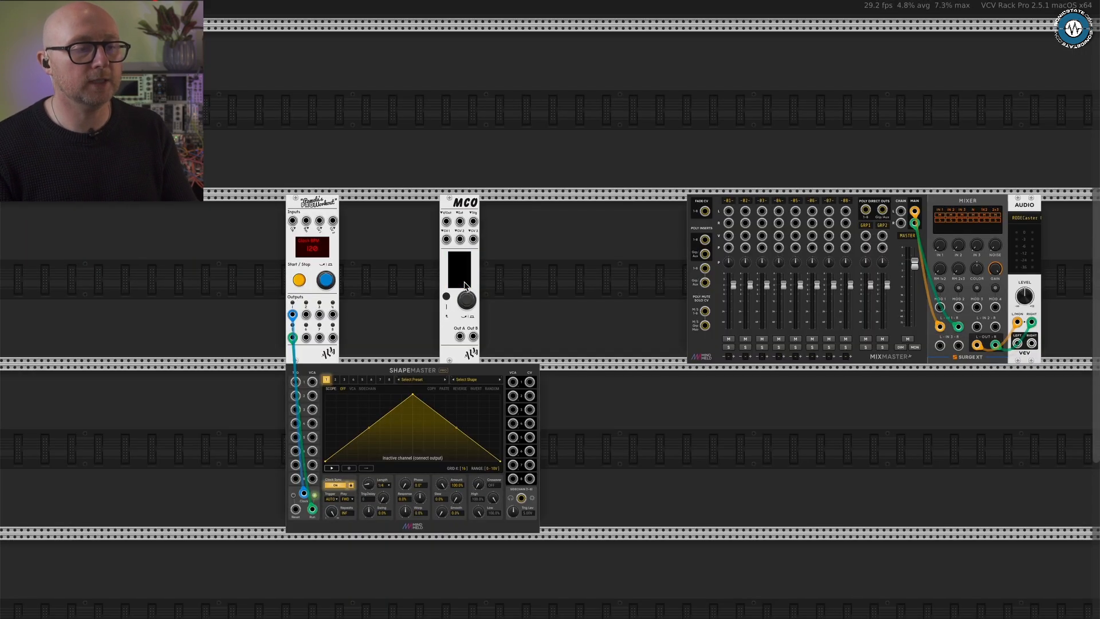
- Patch MCO's Out A into MixMaster channel 1's left input, and adjust that channel's fader and the Surge XT mixer's input 1 level
{"action": "scroll", "coordinate": [465, 284], "scroll_direction": "up", "scroll_amount": 2}
{"action": "scroll", "coordinate": [465, 284], "scroll_direction": "down", "scroll_amount": 2}
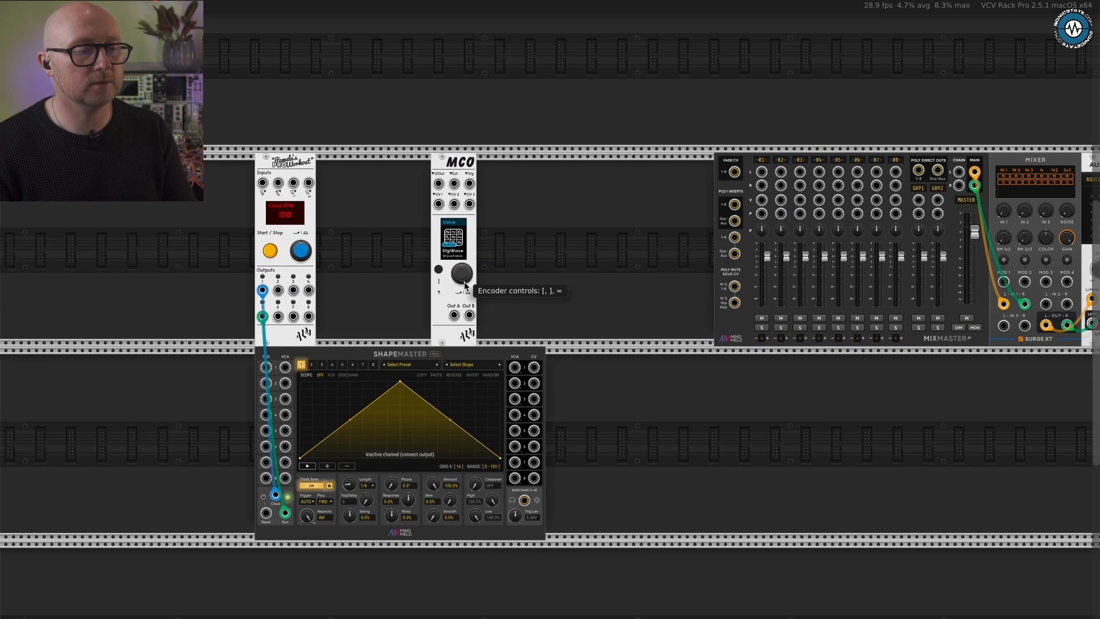
{"action": "left_click_drag", "start_coordinate": [456, 173], "coordinate": [473, 172]}
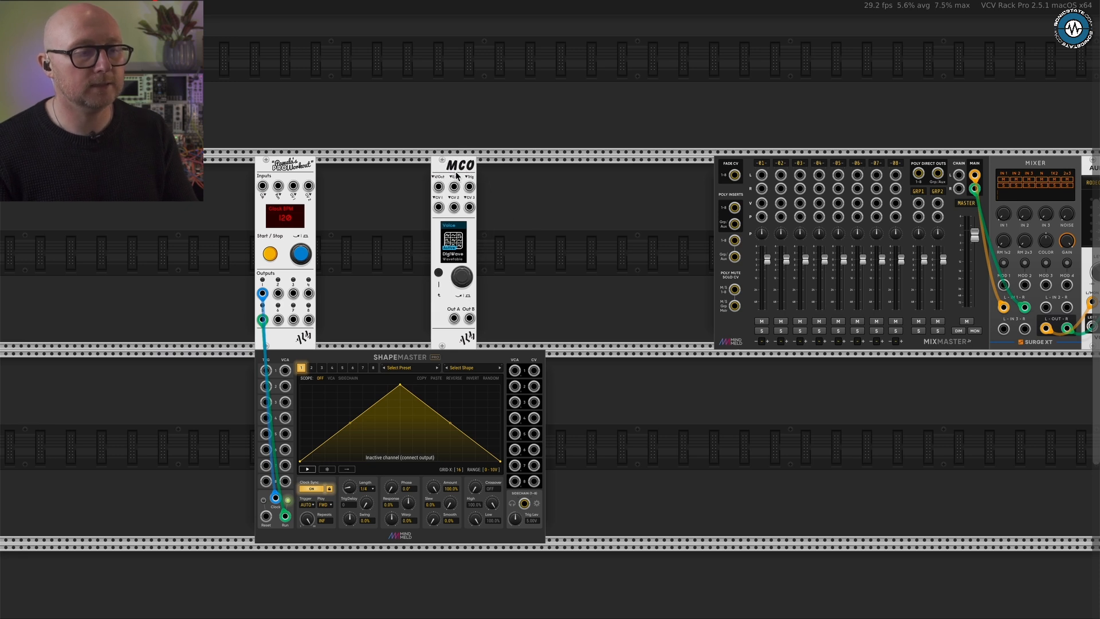
{"action": "scroll", "coordinate": [456, 268], "scroll_direction": "up", "scroll_amount": 2}
{"action": "scroll", "coordinate": [458, 273], "scroll_direction": "down", "scroll_amount": 2}
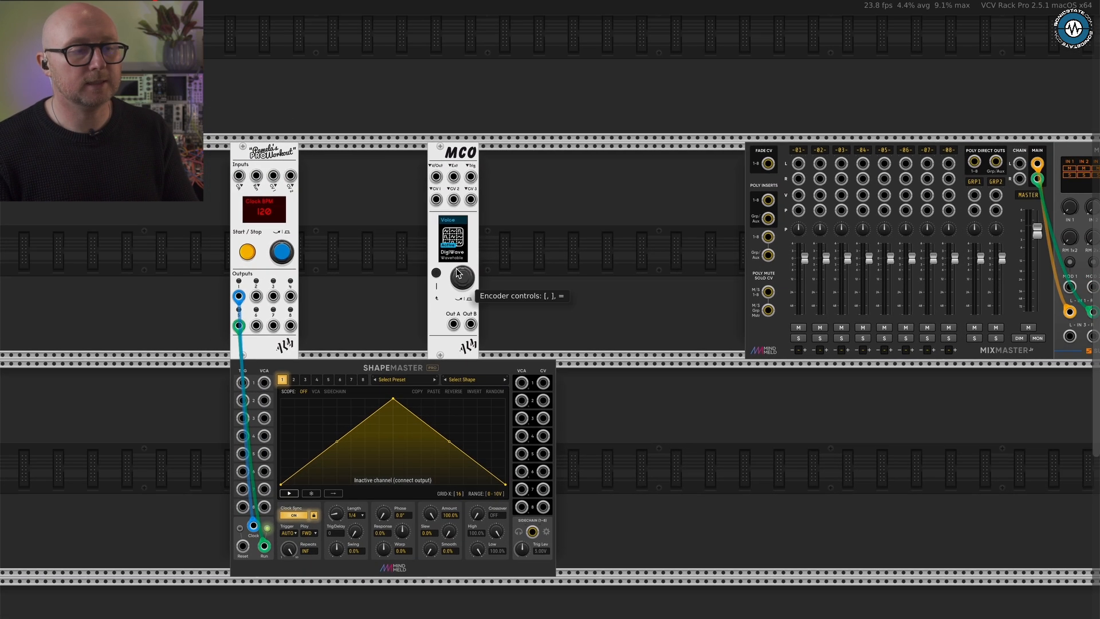
{"action": "left_click_drag", "start_coordinate": [454, 325], "coordinate": [578, 338]}
{"action": "left_click_drag", "start_coordinate": [804, 266], "coordinate": [782, 378]}
{"action": "left_click_drag", "start_coordinate": [453, 324], "coordinate": [797, 164]}
{"action": "left_click_drag", "start_coordinate": [805, 289], "coordinate": [804, 268]}
{"action": "left_click_drag", "start_coordinate": [1073, 207], "coordinate": [1078, 43]}
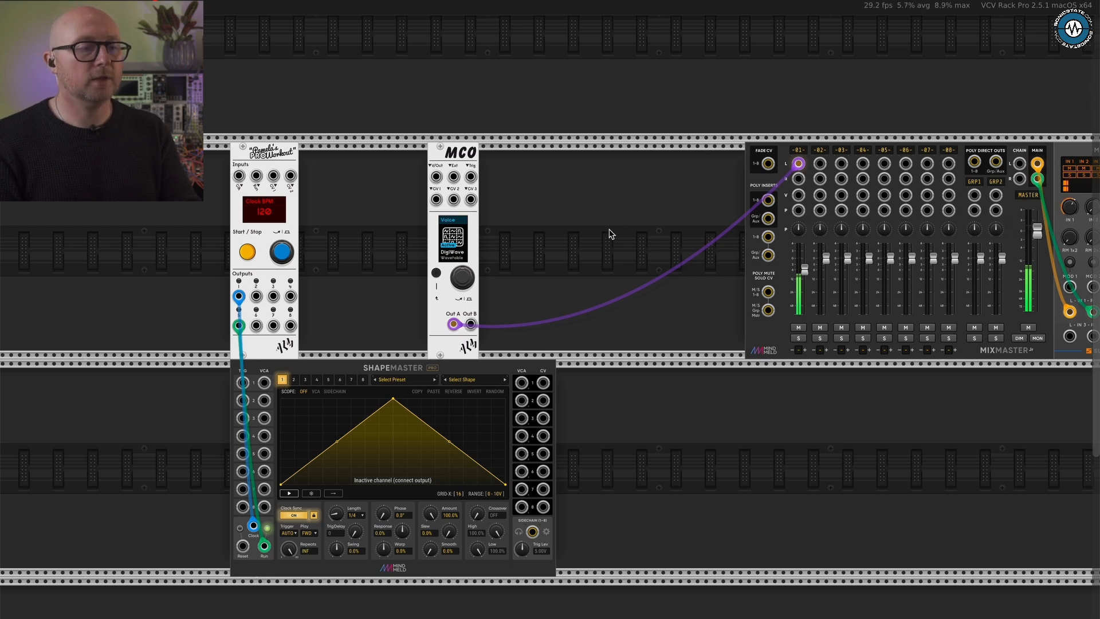
- Browse MCO's selectable voices, including DigiWave, ToneSum, BC8000 and Sylon
{"action": "left_click", "coordinate": [462, 279]}
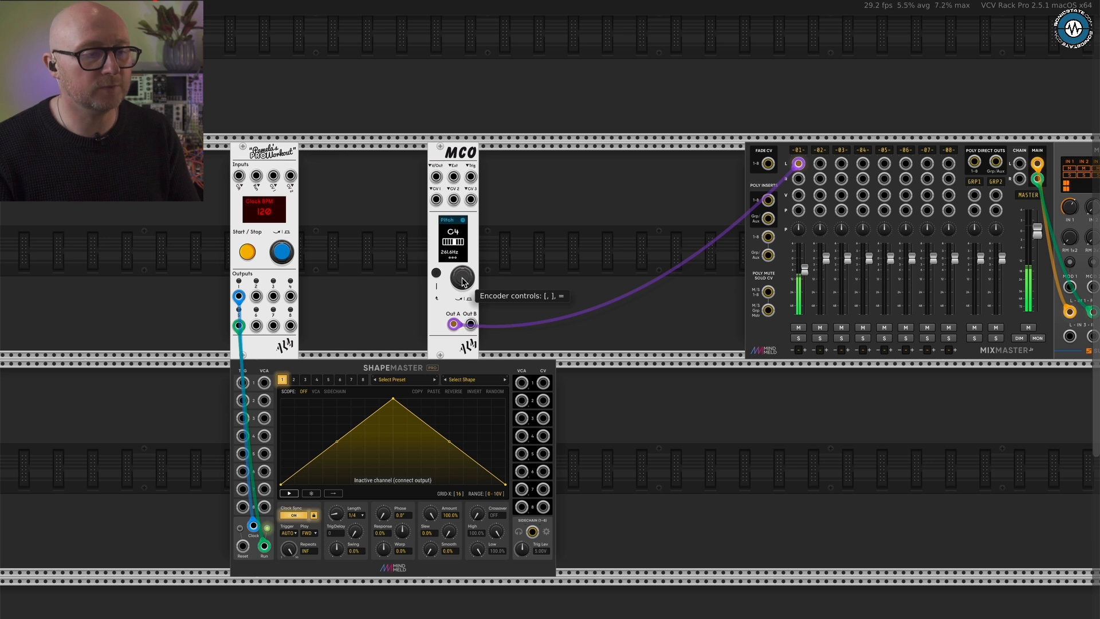
{"action": "left_click", "coordinate": [436, 273]}
{"action": "key", "text": "bracketright"}
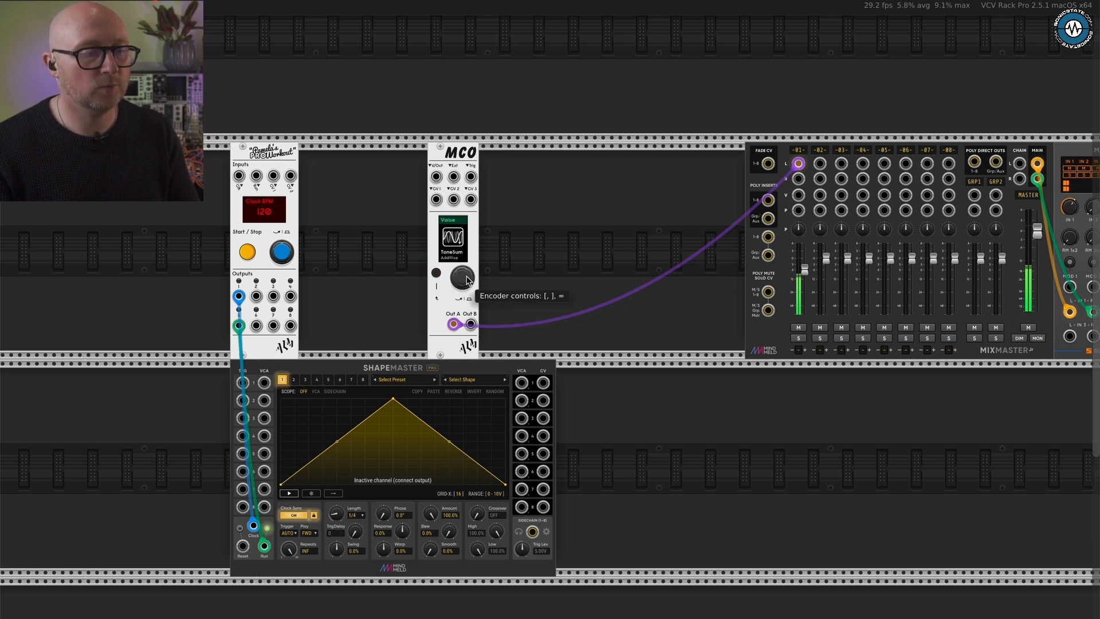
{"action": "key", "text": "bracketright"}
{"action": "scroll", "coordinate": [467, 279], "scroll_direction": "up", "scroll_amount": 3}
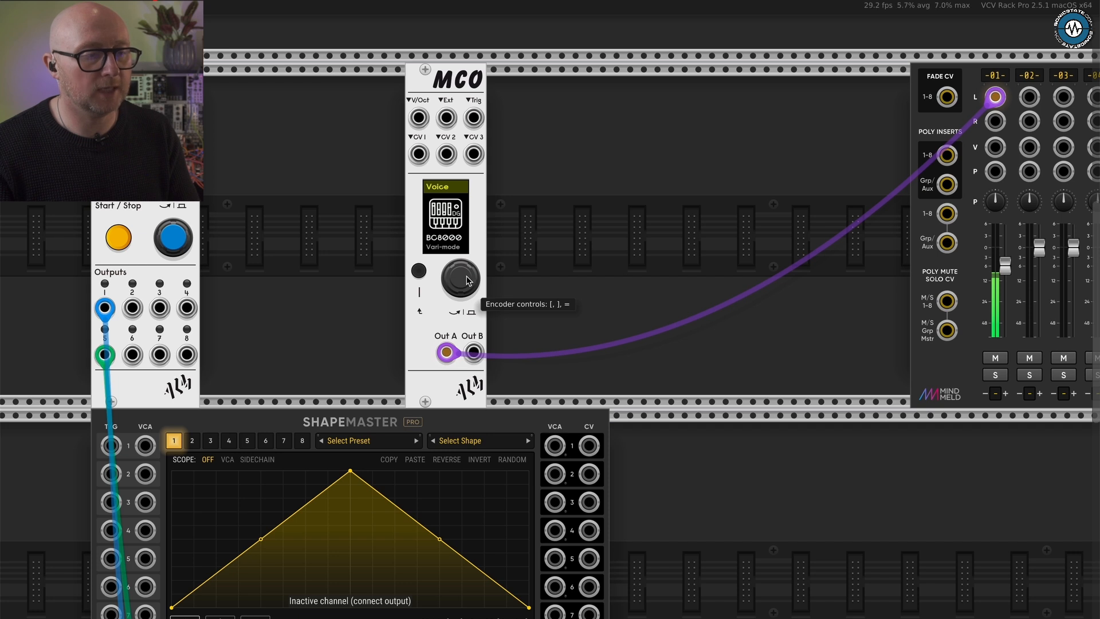
{"action": "key", "text": "bracketright"}
{"action": "key", "text": "bracketright"}
{"action": "key", "text": "bracketright"}
{"action": "key", "text": "bracketright"}
{"action": "key", "text": "bracketright"}
{"action": "key", "text": "bracketright"}
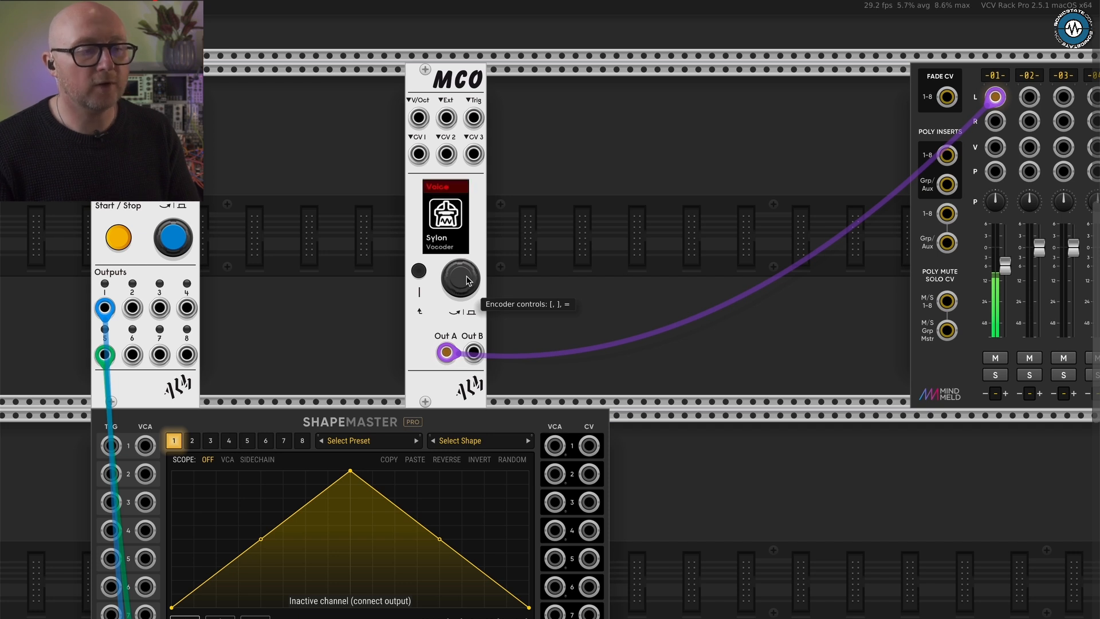
{"action": "key", "text": "bracketright"}
{"action": "key", "text": "bracketright"}
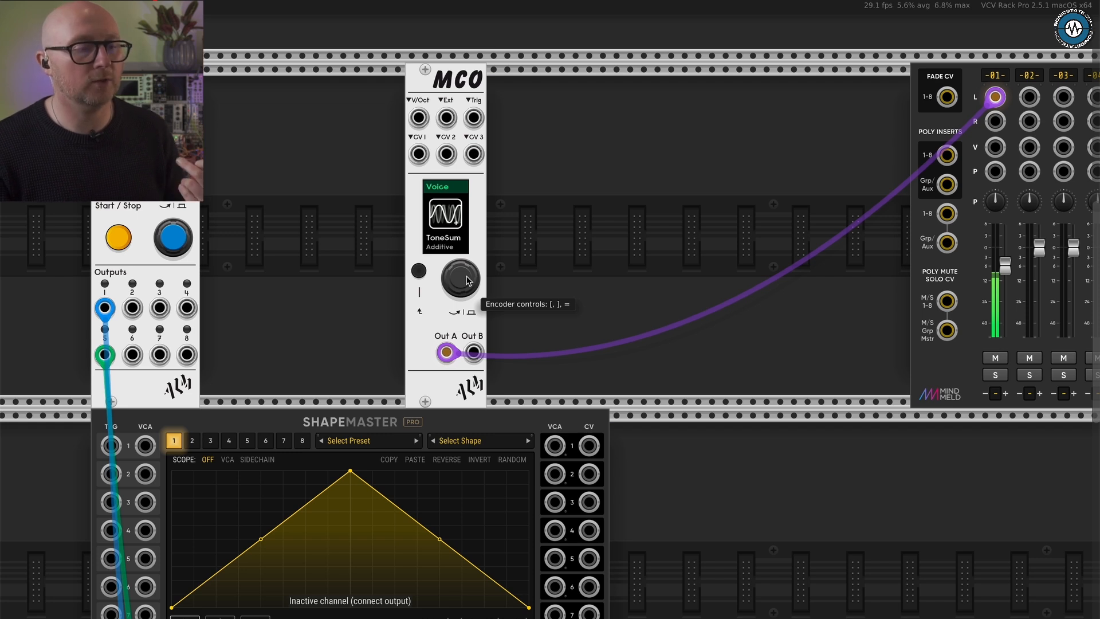
- Make the BC8000 vari-mode voice active on MCO and return to its voice page
{"action": "key", "text": "bracketright"}
{"action": "key", "text": "equal"}
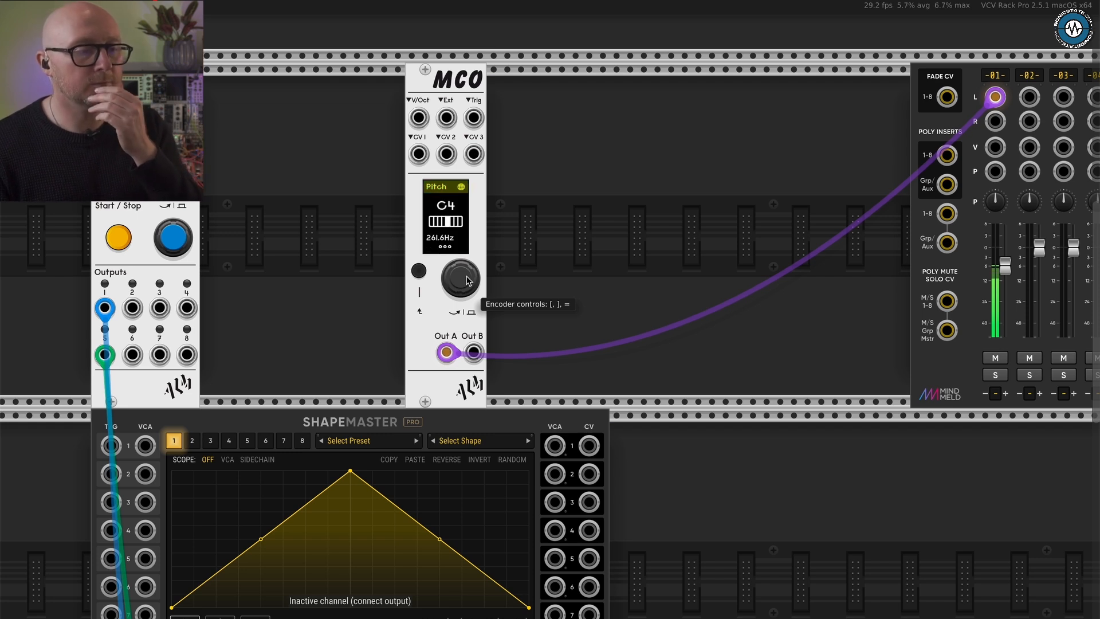
{"action": "left_click", "coordinate": [419, 270]}
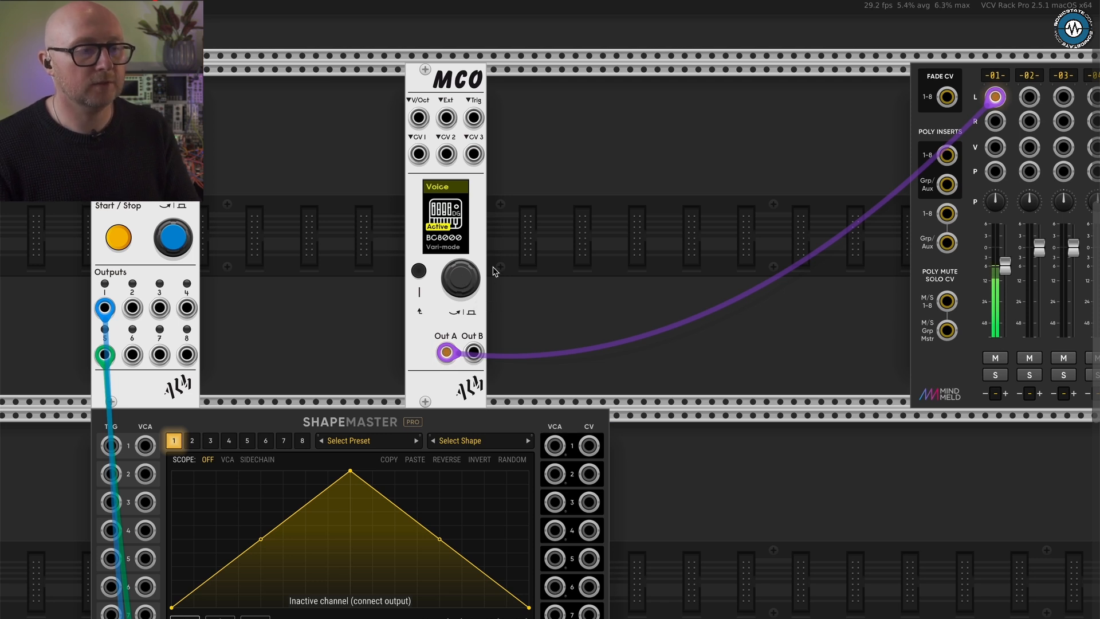
- Move MCO along its row closer to MixMaster and start the Pamela's PRO Workout clock
{"action": "left_click_drag", "start_coordinate": [439, 74], "coordinate": [521, 75]}
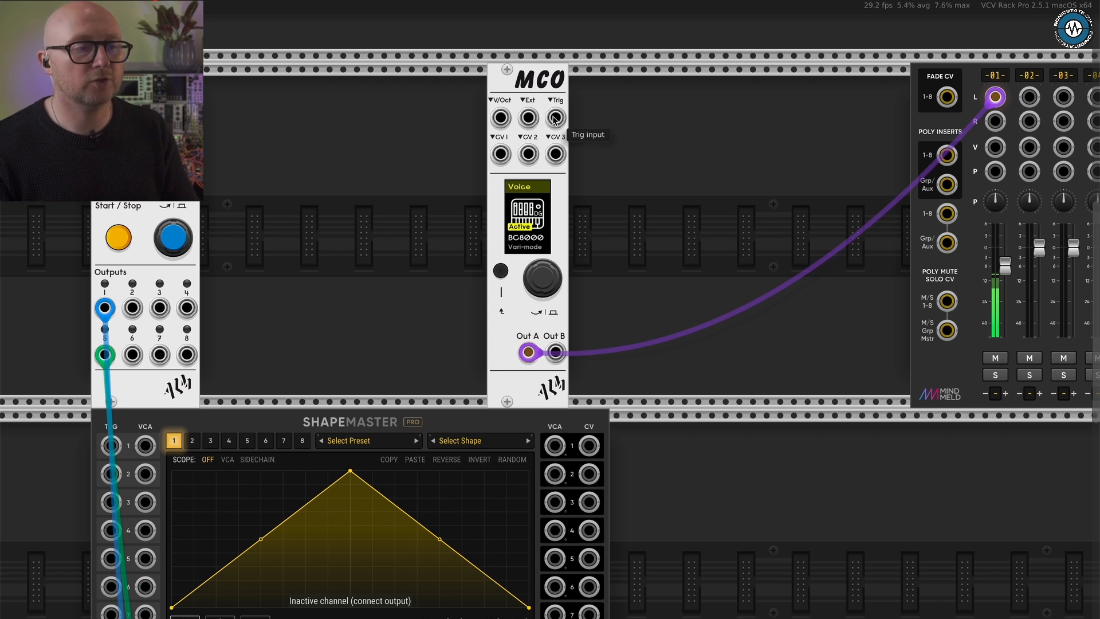
{"action": "left_click_drag", "start_coordinate": [554, 119], "coordinate": [484, 149]}
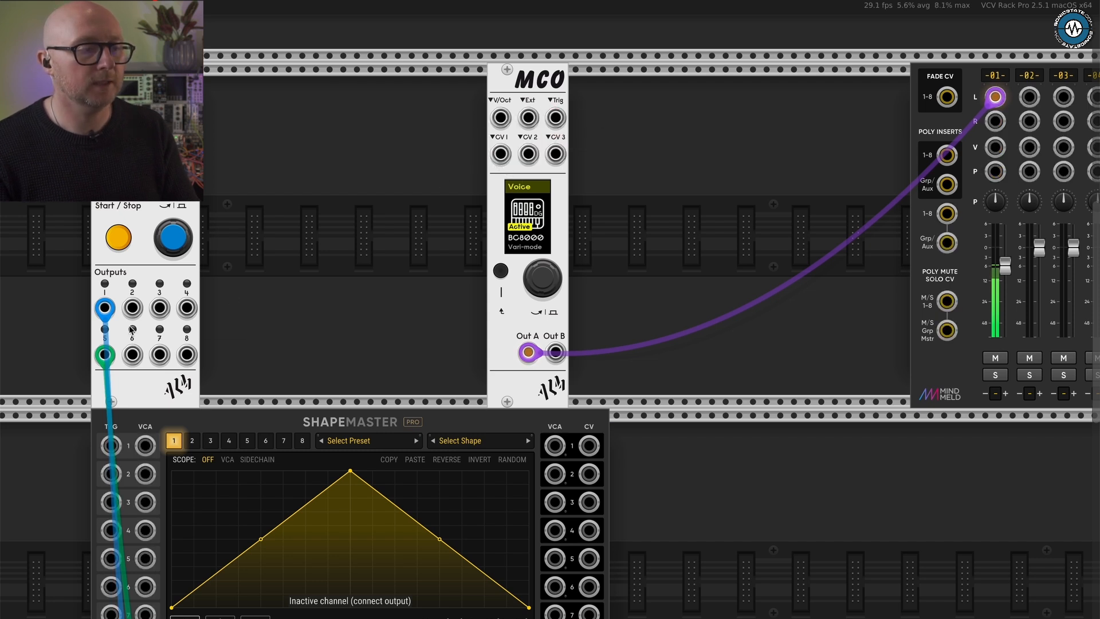
{"action": "left_click", "coordinate": [119, 238]}
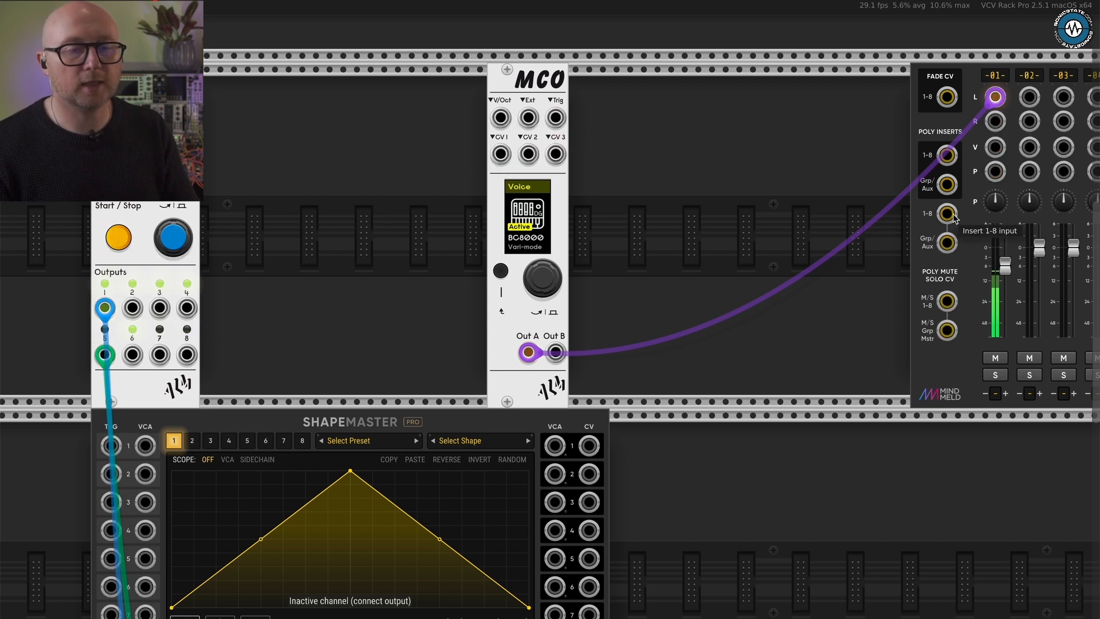
- Lower MixMaster's channel 1 fader and patch Pamela's PRO Workout output 3 into MCO's Trig input
{"action": "left_click_drag", "start_coordinate": [1005, 265], "coordinate": [1008, 302]}
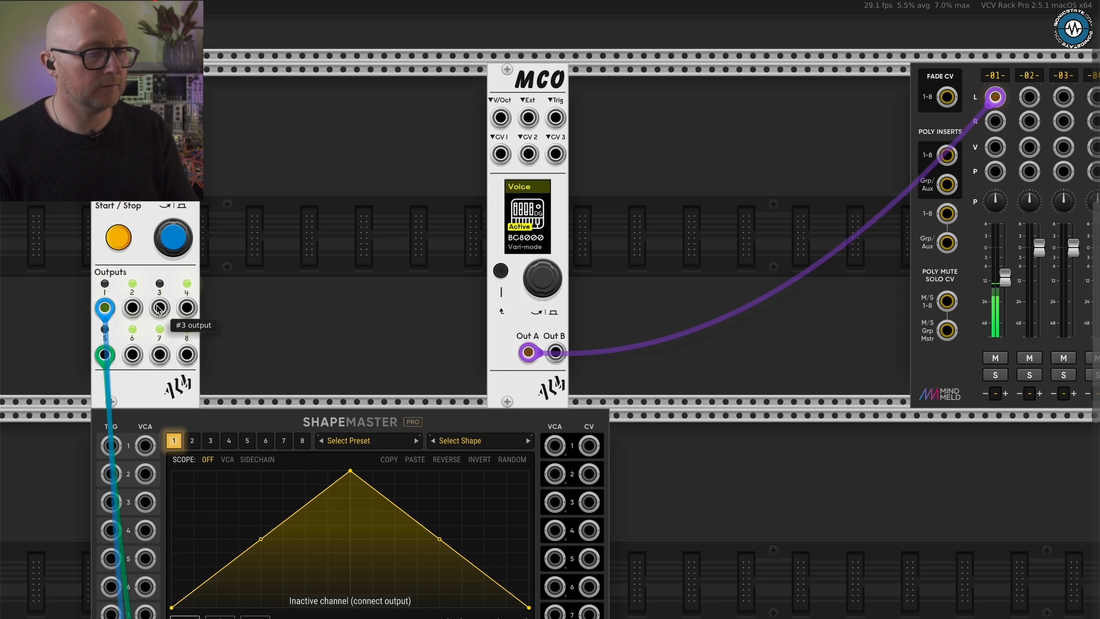
{"action": "left_click_drag", "start_coordinate": [159, 308], "coordinate": [555, 117]}
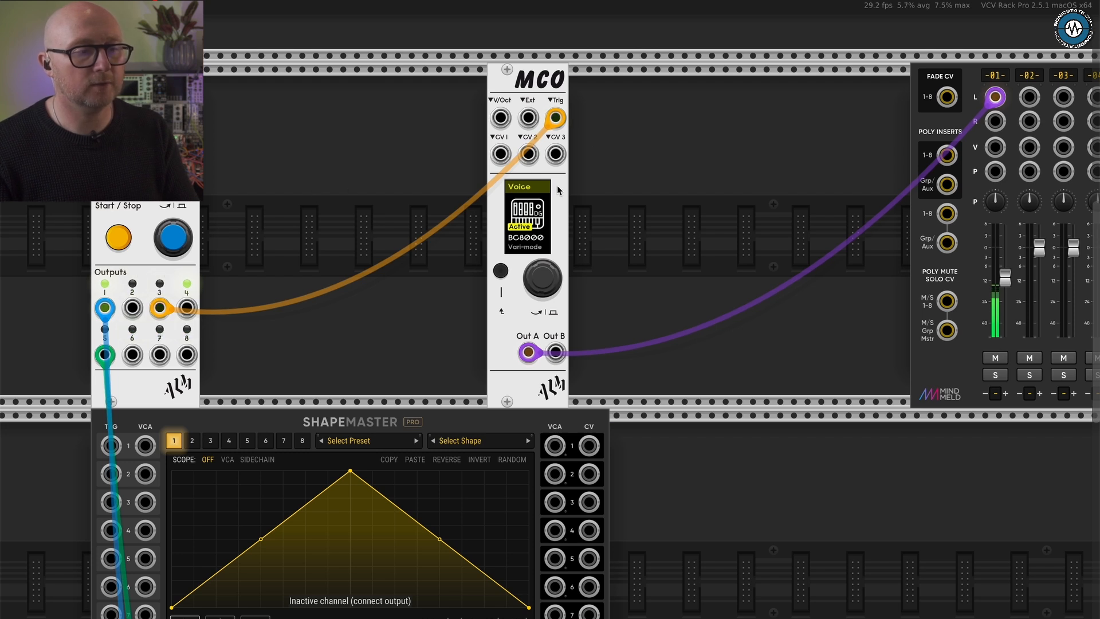
- Enter the BC8000 voice and examine its Pitch, Mode, Super Mix and Filter parameters
{"action": "left_click", "coordinate": [549, 278]}
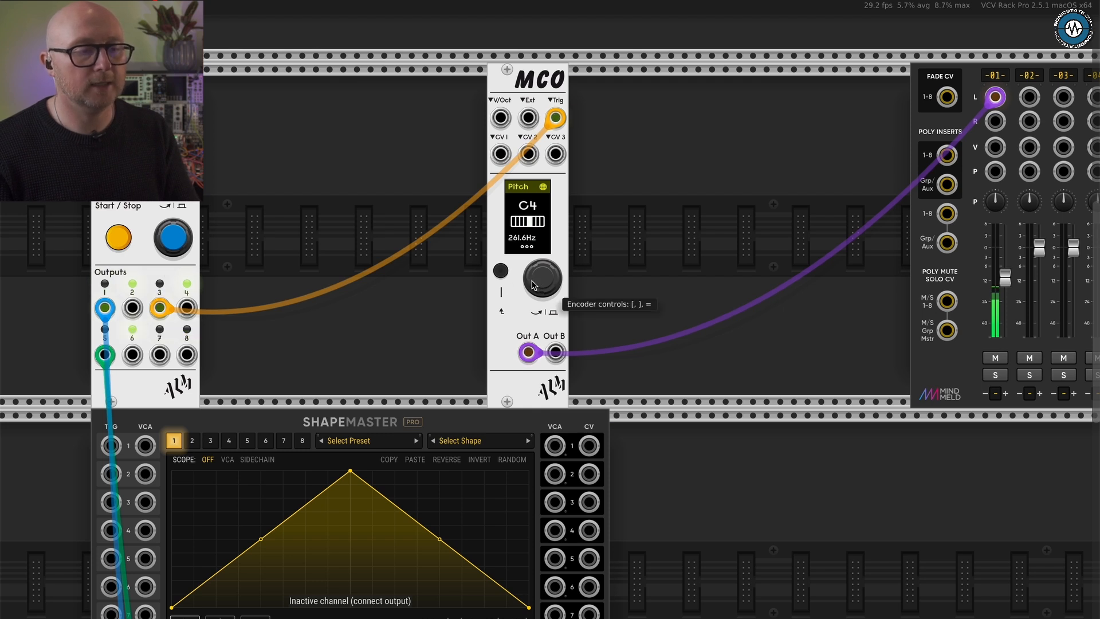
{"action": "left_click", "coordinate": [532, 284]}
{"action": "left_click", "coordinate": [532, 284]}
{"action": "key", "text": "]"}
{"action": "key", "text": "["}
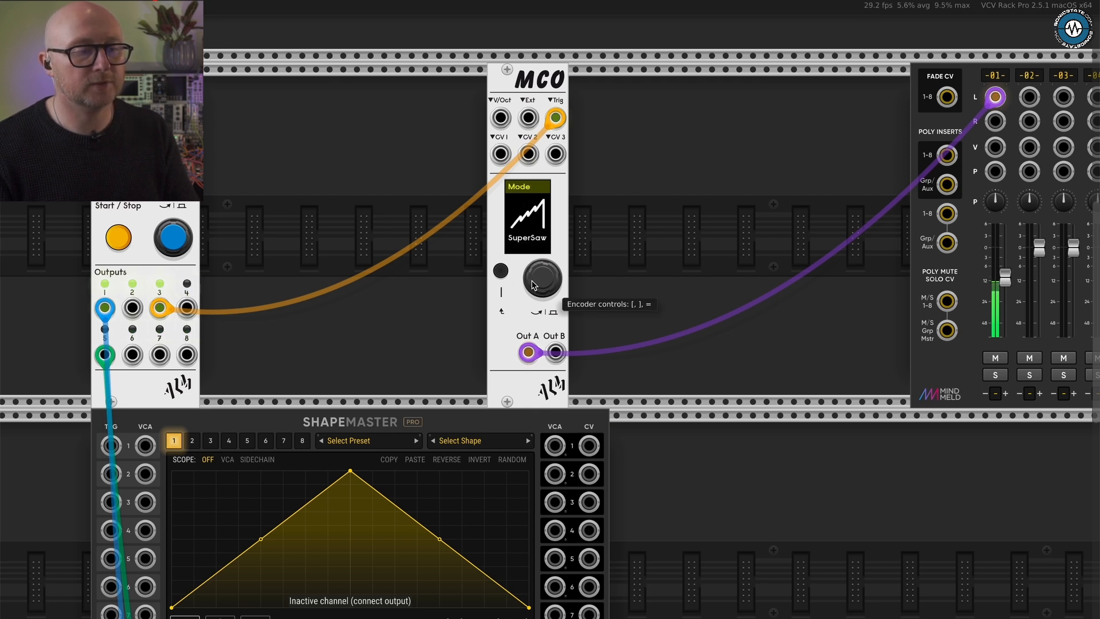
{"action": "left_click", "coordinate": [532, 285]}
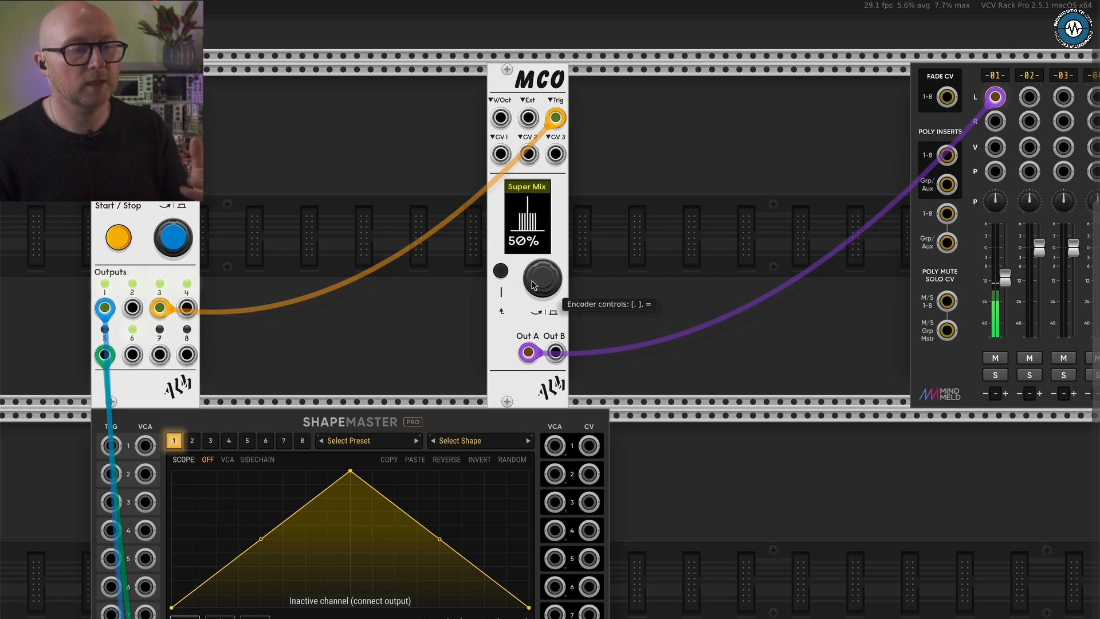
{"action": "left_click", "coordinate": [532, 284]}
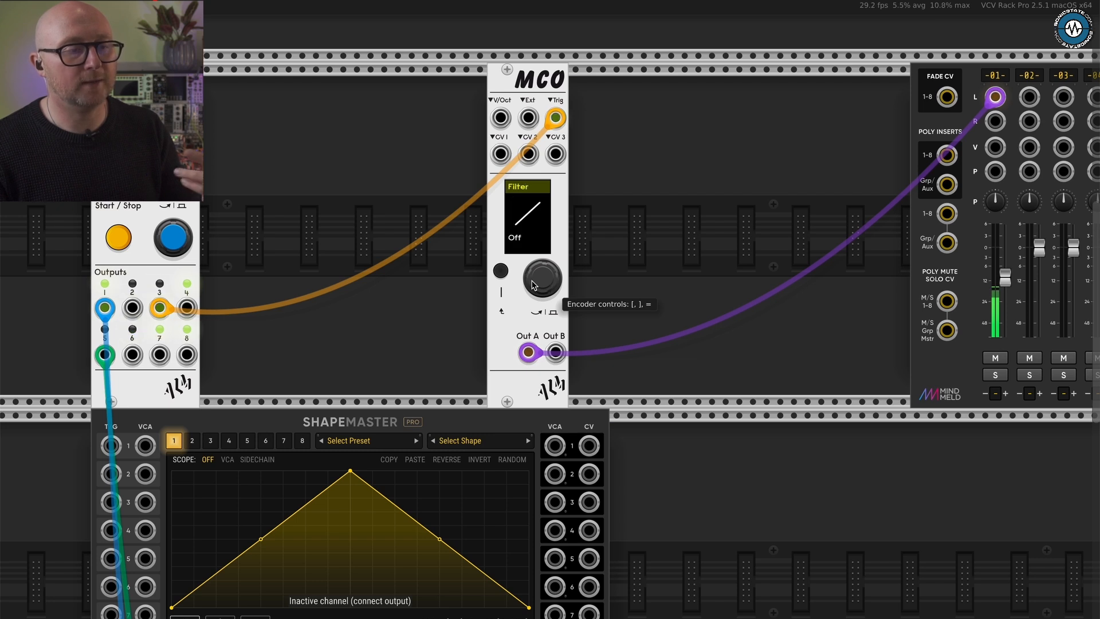
{"action": "left_click", "coordinate": [532, 284]}
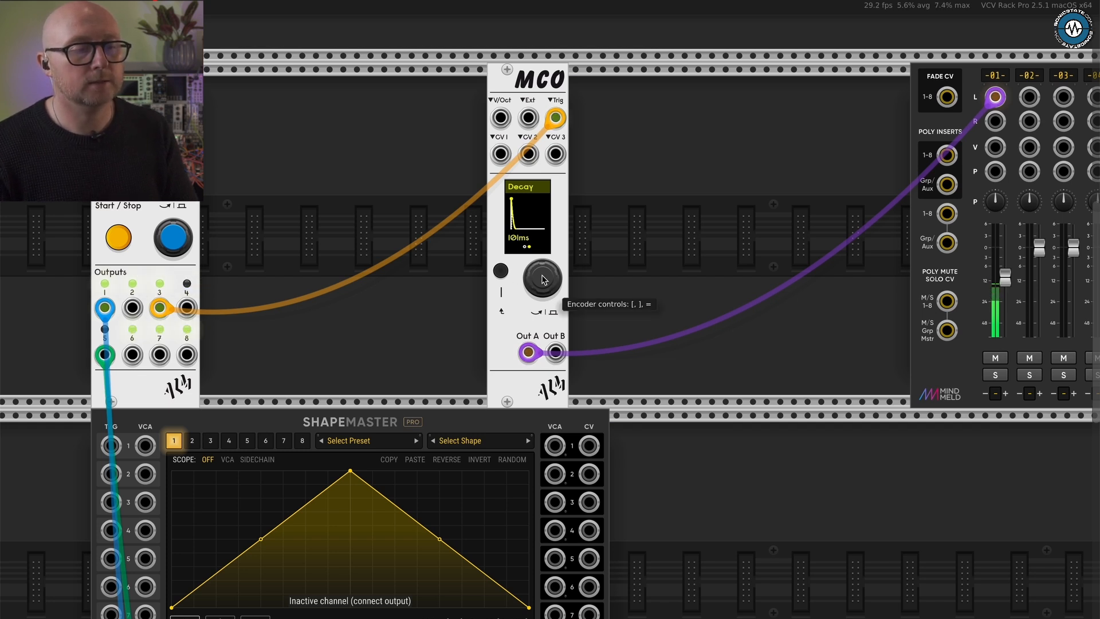
- Step through BC8000's remaining pages from Decay to Level and Presets, and return to Pitch
{"action": "key", "text": "bracketright"}
{"action": "key", "text": "bracketright"}
{"action": "key", "text": "bracketright"}
{"action": "key", "text": "bracketright"}
{"action": "key", "text": "bracketright"}
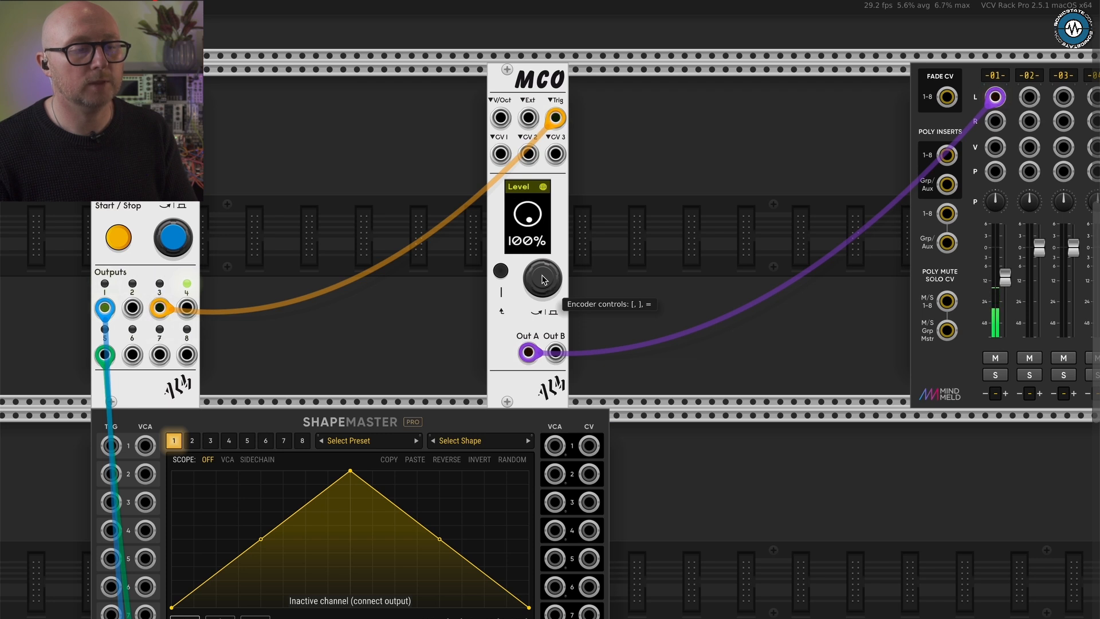
{"action": "key", "text": "bracketleft"}
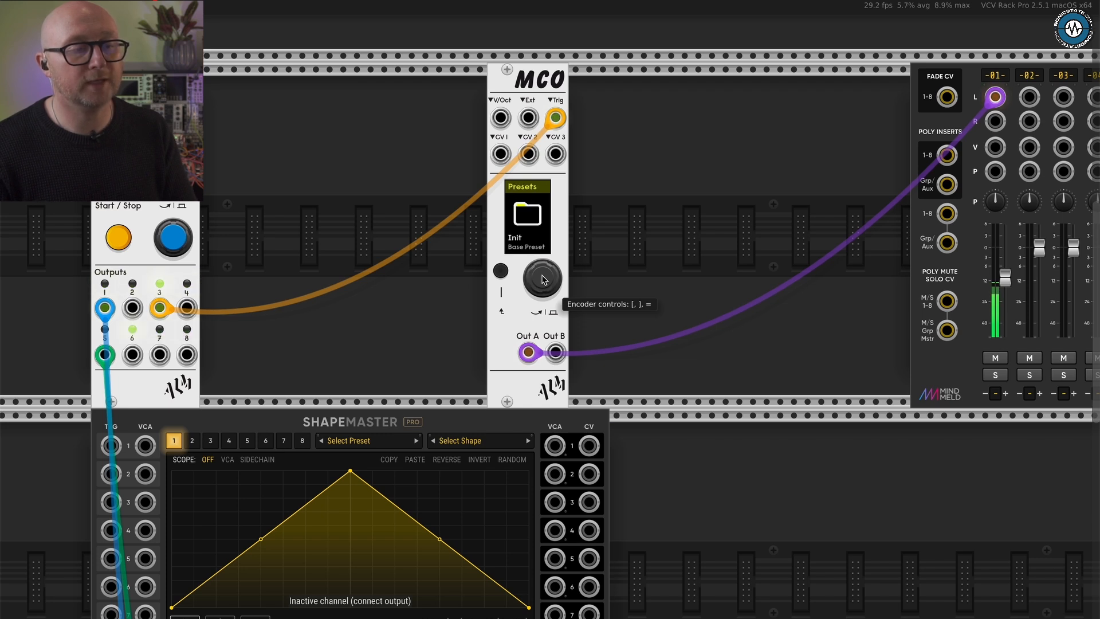
{"action": "key", "text": "bracketright"}
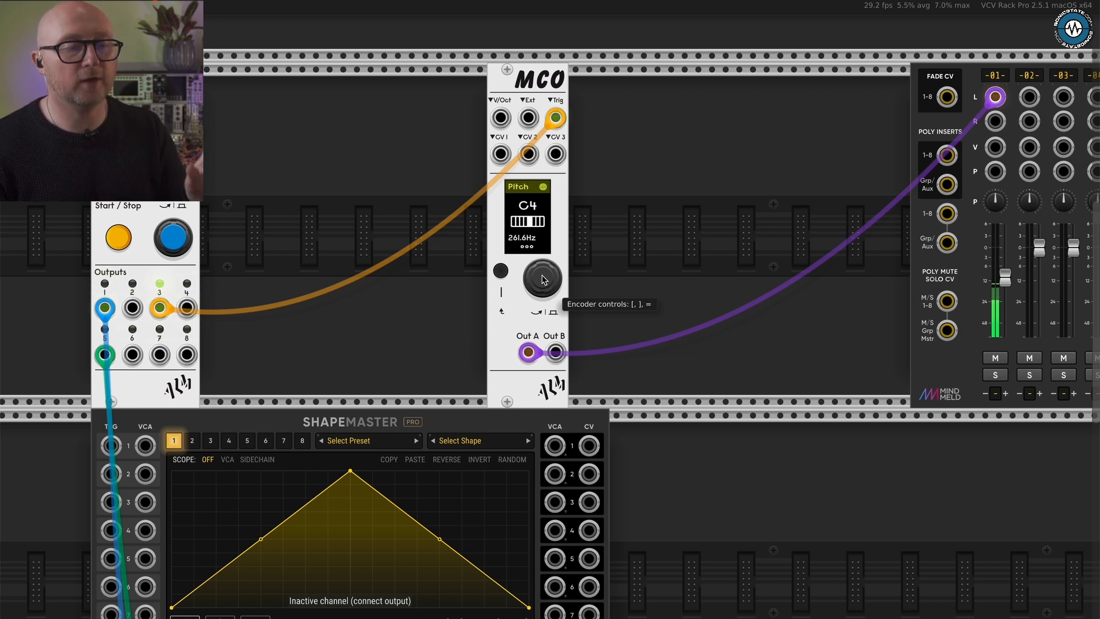
- Lower MCO's octave to C2 and patch ShapeMaster's channel 1 CV output into MCO's V/Oct input
{"action": "key", "text": "bracketleft"}
{"action": "key", "text": "bracketright"}
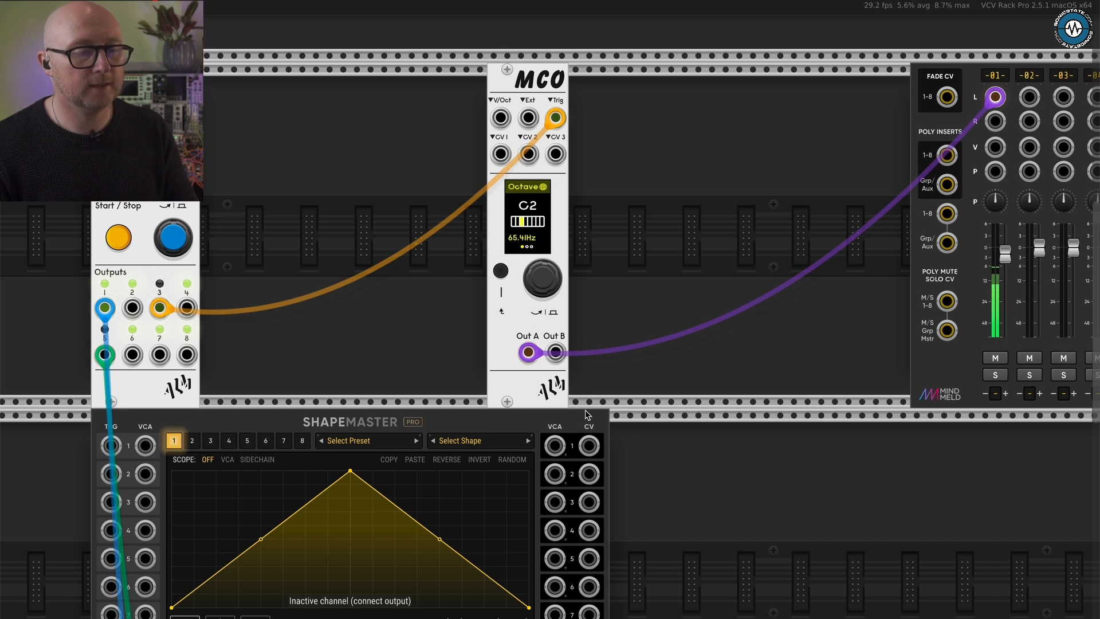
{"action": "left_click_drag", "start_coordinate": [589, 445], "coordinate": [500, 117]}
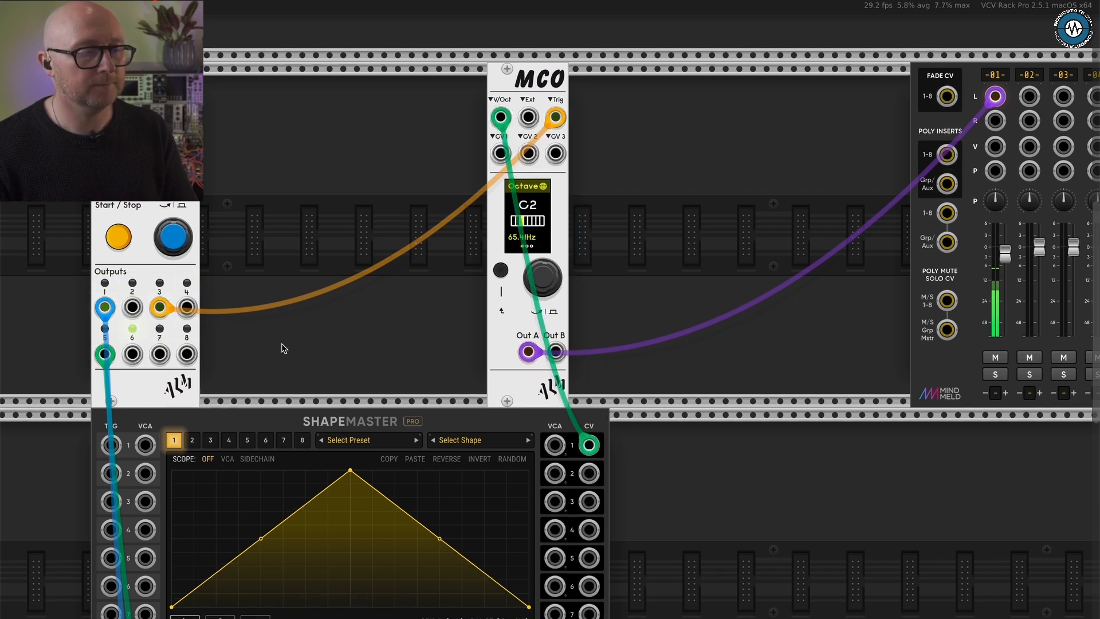
- Flatten ShapeMaster's channel 1 triangle by lowering its peak point to the baseline
{"action": "scroll", "coordinate": [278, 347], "scroll_direction": "down", "scroll_amount": 3}
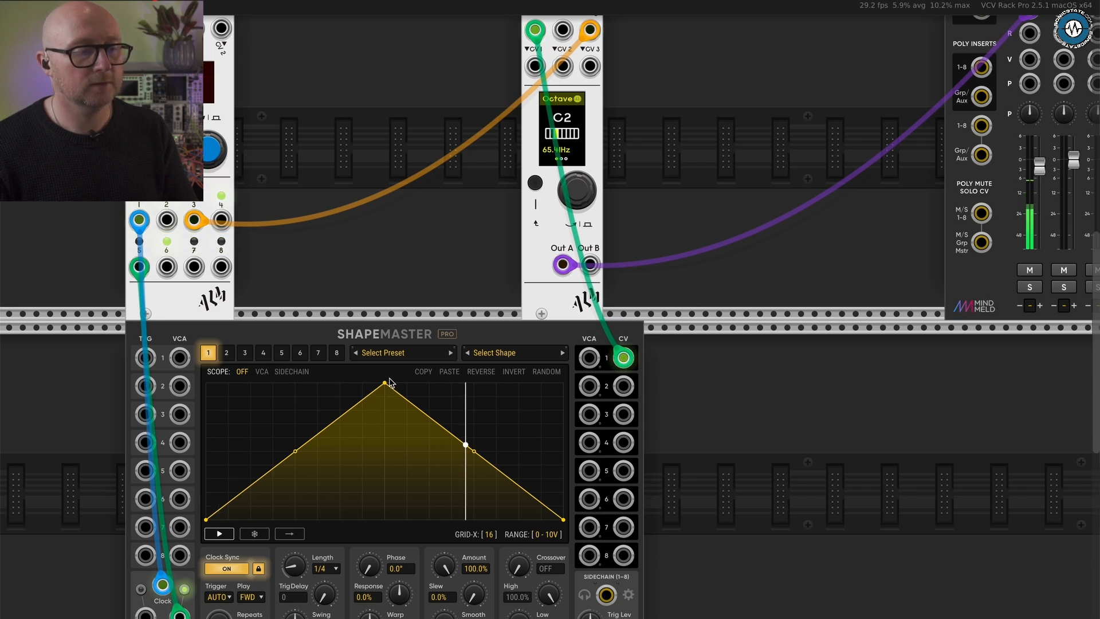
{"action": "left_click_drag", "start_coordinate": [384, 383], "coordinate": [399, 524]}
{"action": "scroll", "coordinate": [399, 524], "scroll_direction": "down", "scroll_amount": 3}
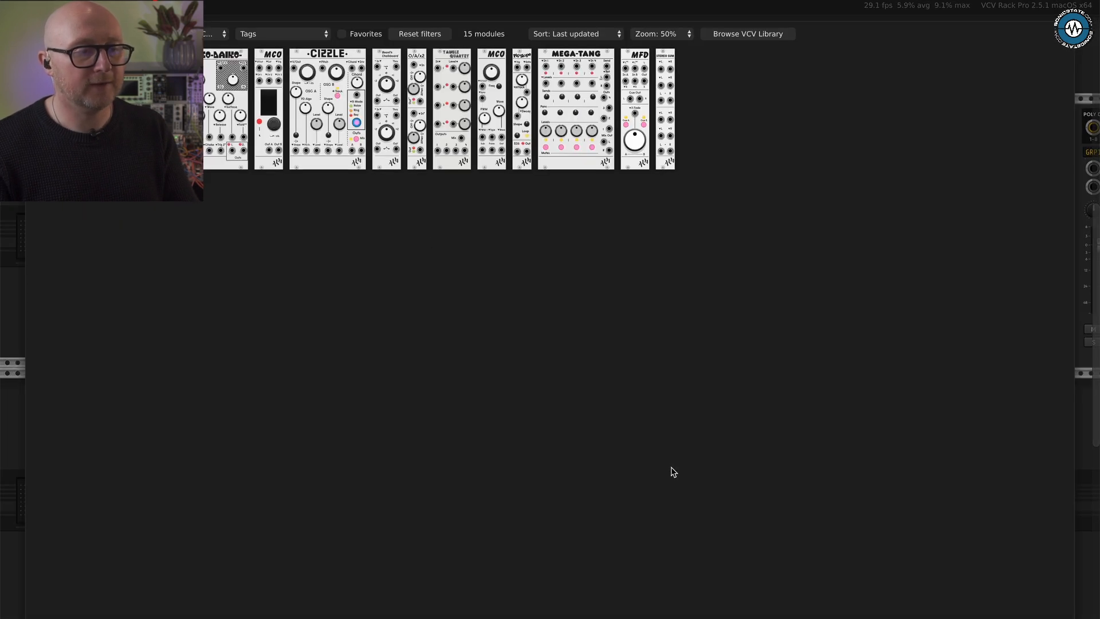
- Reset the module browser's filters, search for "quant" and add the QNT quantizer beside ShapeMaster
{"action": "right_click", "coordinate": [671, 468]}
{"action": "left_click", "coordinate": [443, 36]}
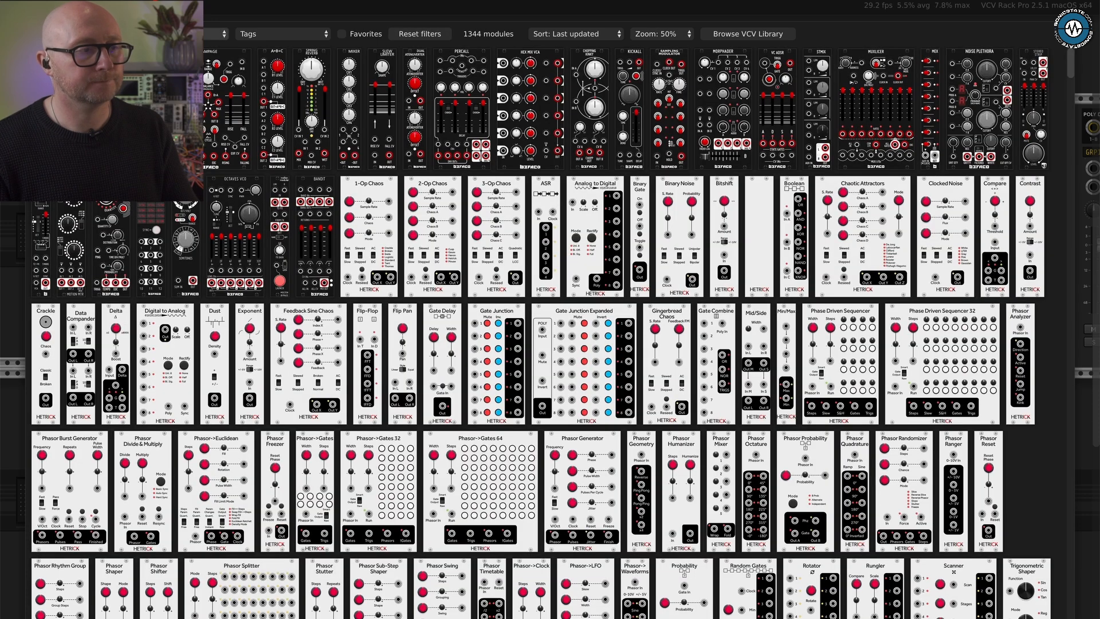
{"action": "type", "text": "quant"}
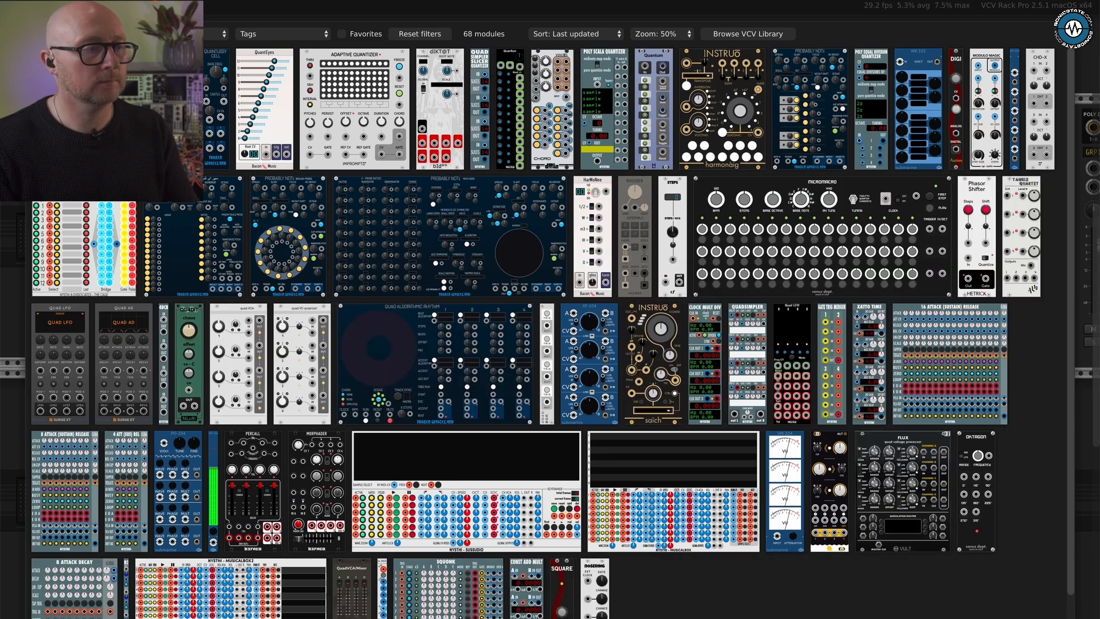
{"action": "key", "text": "Return"}
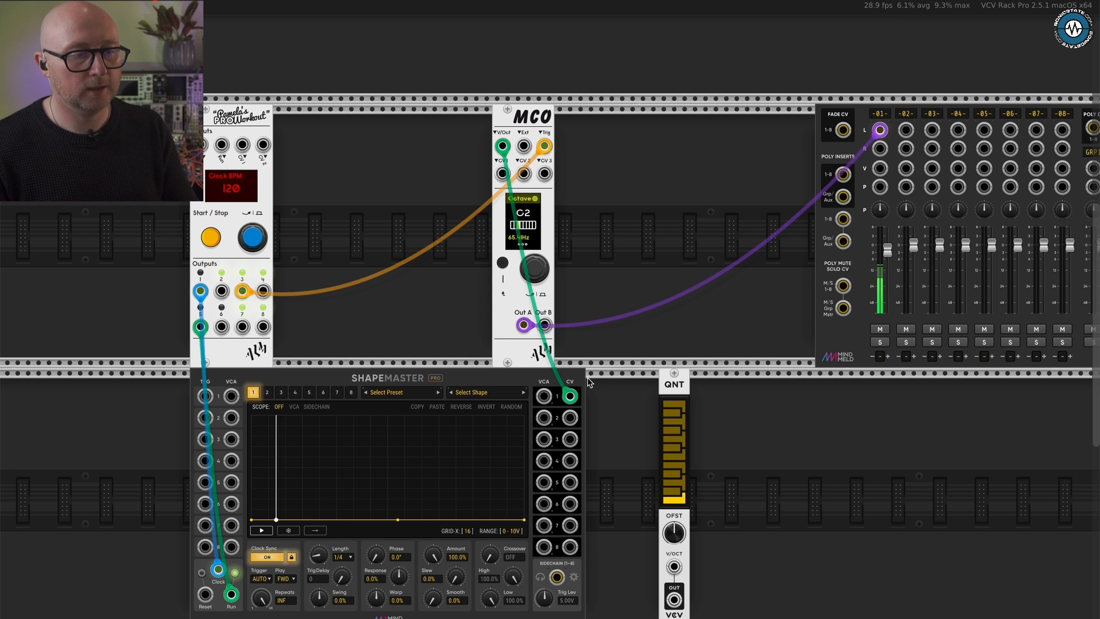
- Insert QNT between ShapeMaster's channel 1 CV output and MCO's V/Oct input, and place it next to MCO
{"action": "left_click_drag", "start_coordinate": [570, 395], "coordinate": [674, 598]}
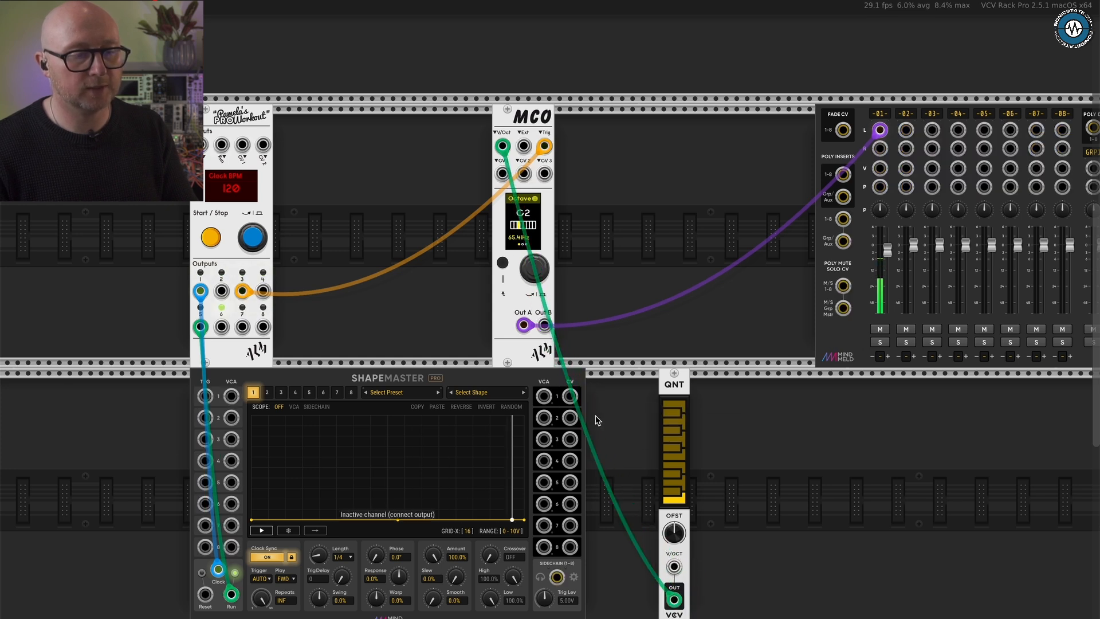
{"action": "left_click_drag", "start_coordinate": [569, 396], "coordinate": [673, 566]}
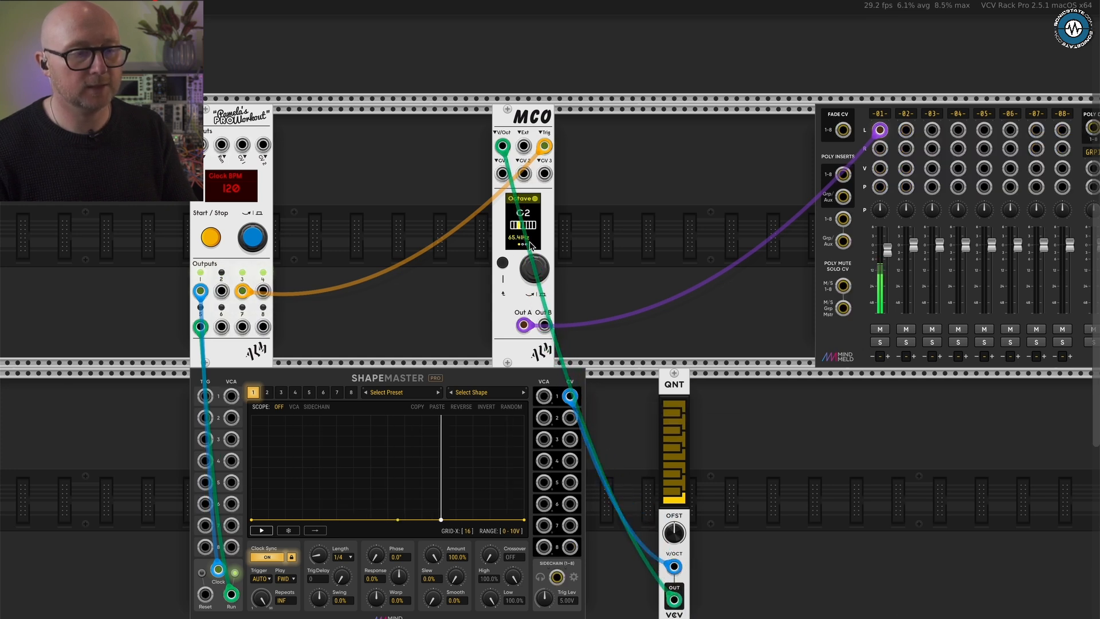
{"action": "left_click_drag", "start_coordinate": [668, 425], "coordinate": [471, 161]}
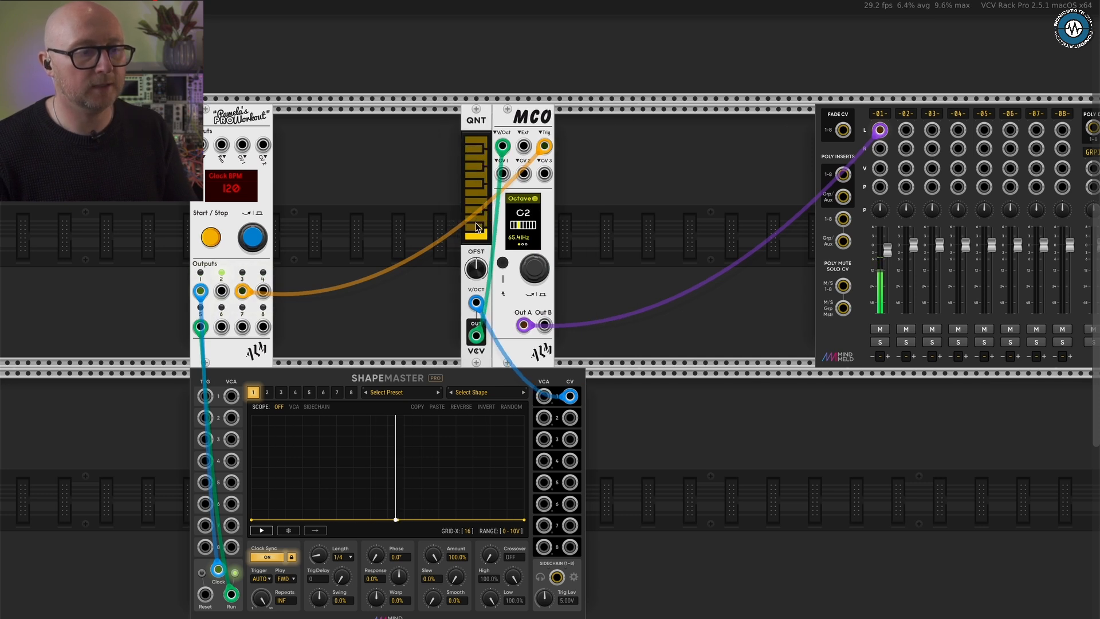
- Disable every QNT note except the lowest one and shift MCO slightly away from QNT
{"action": "left_click_drag", "start_coordinate": [476, 222], "coordinate": [474, 135]}
{"action": "left_click_drag", "start_coordinate": [480, 178], "coordinate": [484, 240]}
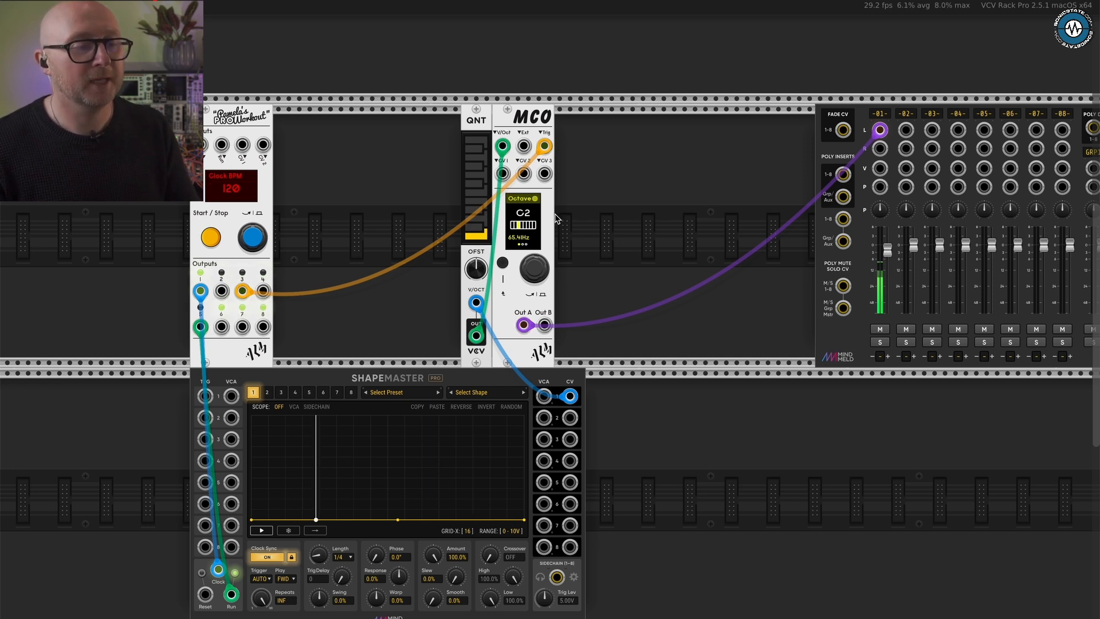
{"action": "left_click_drag", "start_coordinate": [536, 116], "coordinate": [547, 116]}
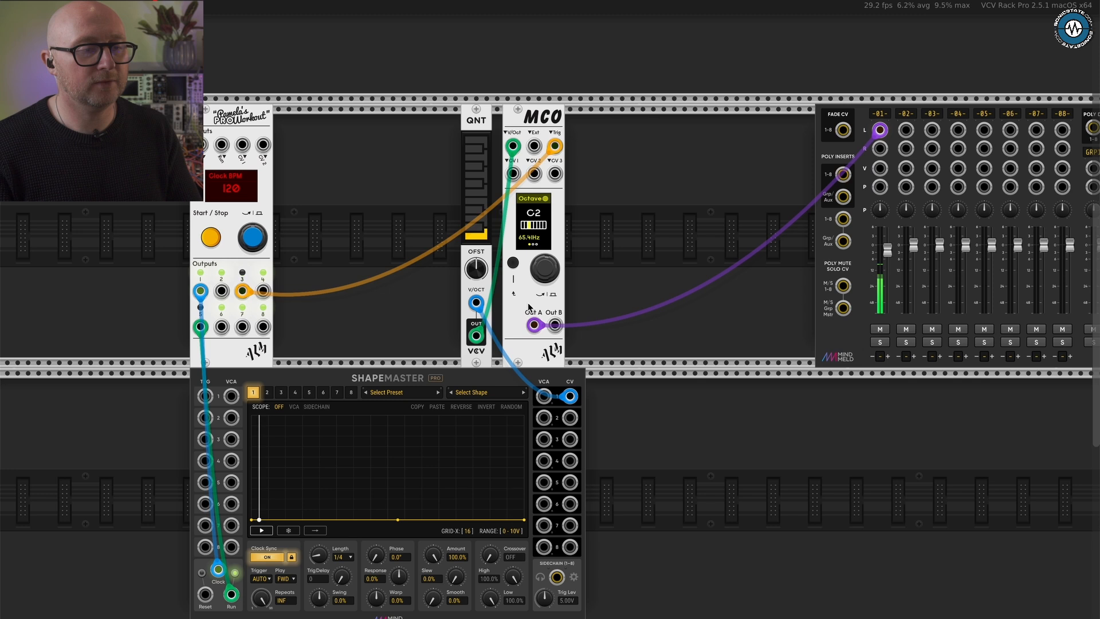
{"action": "scroll", "coordinate": [528, 305], "scroll_direction": "up", "scroll_amount": 2}
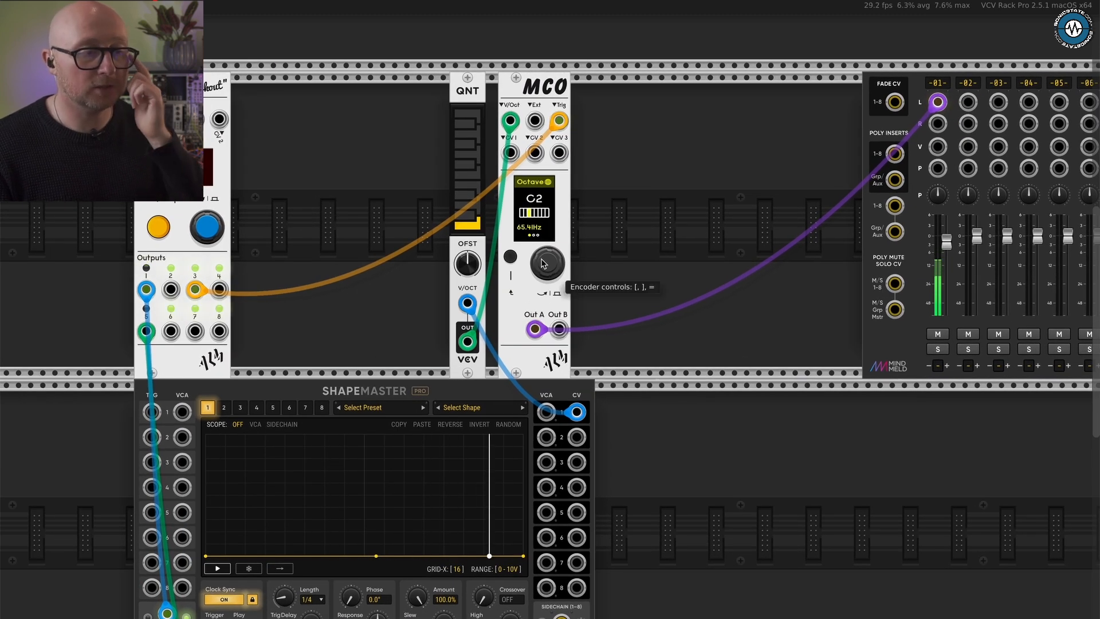
- Step through MCO's Cents and Chord pages to its Mode page
{"action": "left_click", "coordinate": [544, 267]}
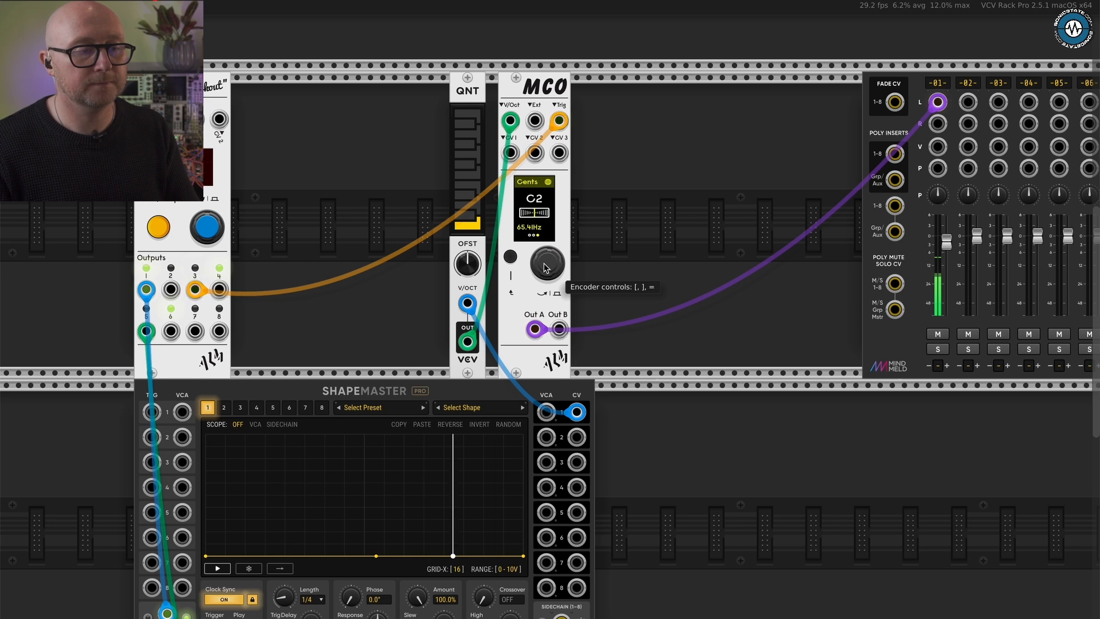
{"action": "left_click", "coordinate": [544, 266]}
{"action": "left_click", "coordinate": [544, 266]}
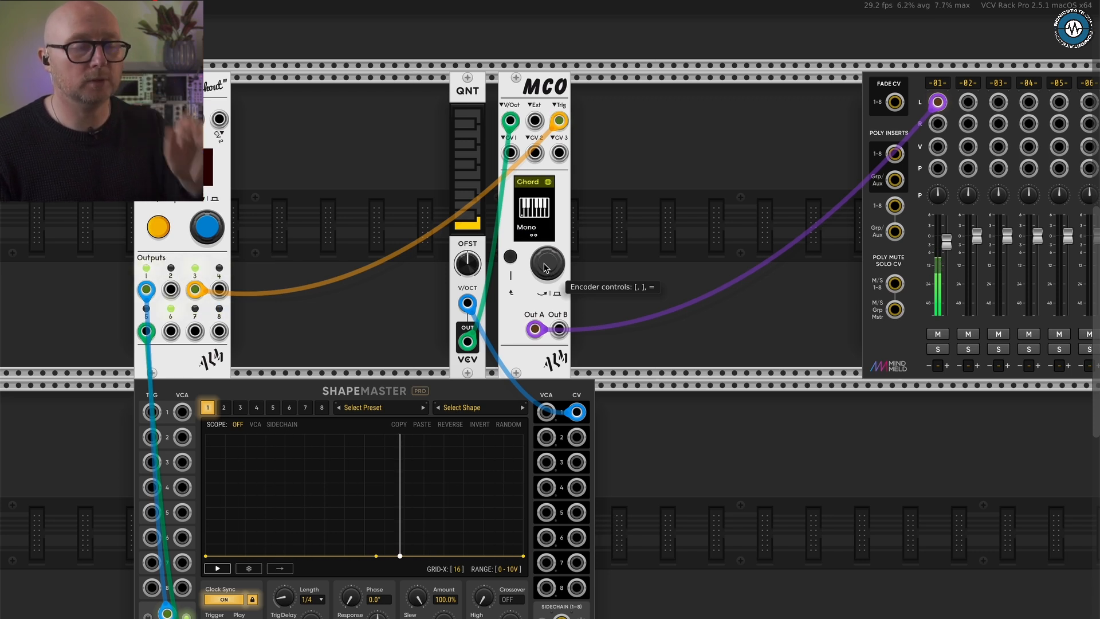
{"action": "left_click", "coordinate": [545, 266]}
{"action": "left_click", "coordinate": [545, 266]}
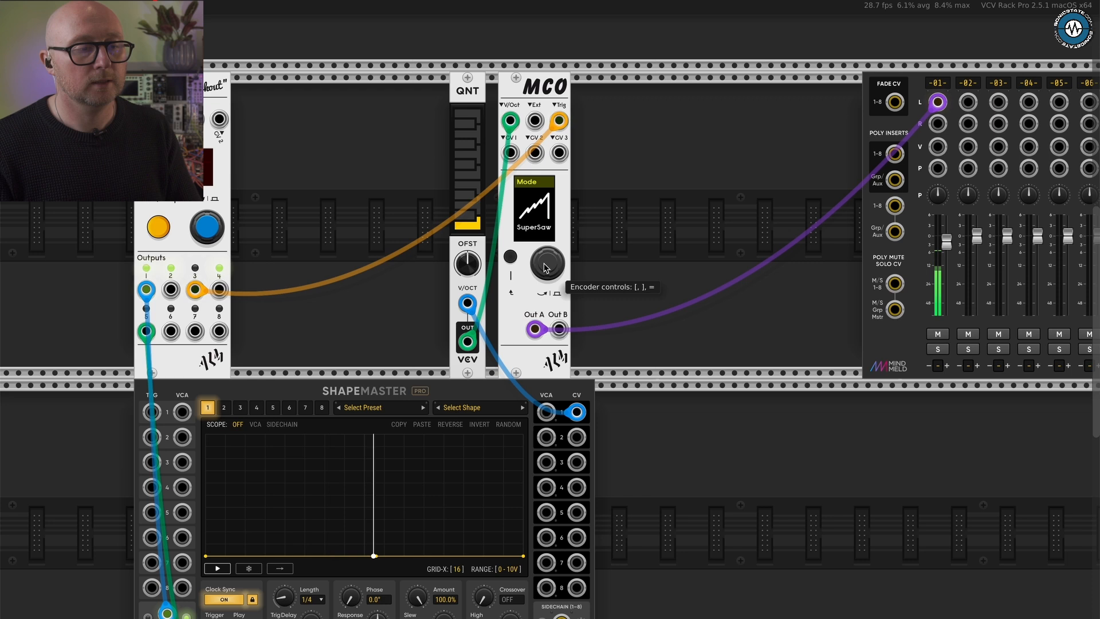
- Audition MCO's other modes, including Folder and Feedback, and return to SuperSaw
{"action": "key", "text": "]"}
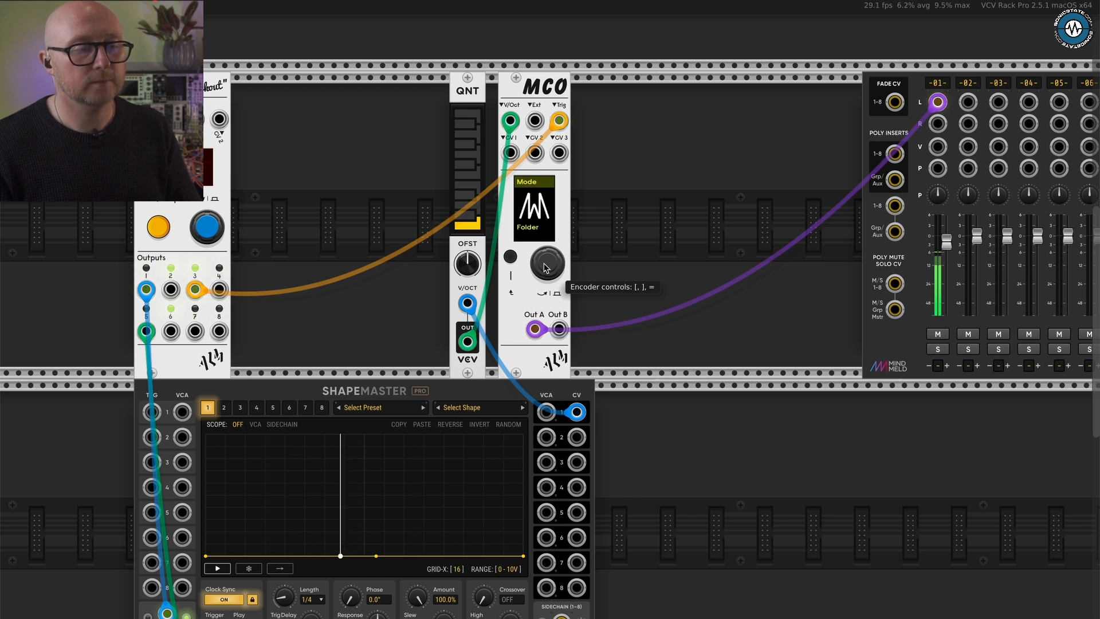
{"action": "key", "text": "]"}
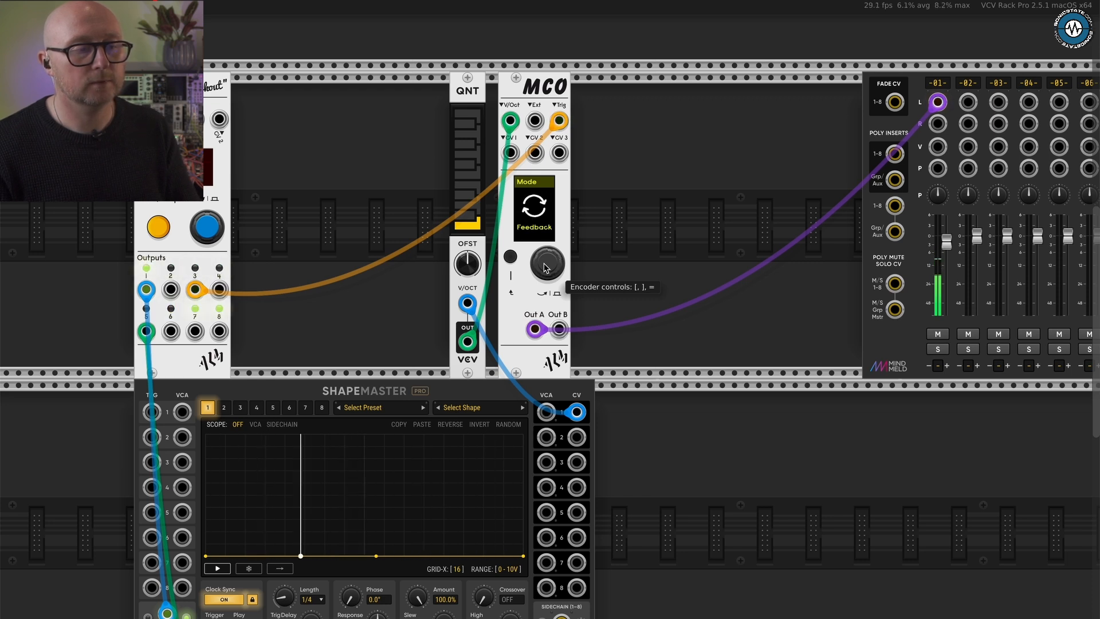
{"action": "key", "text": "]"}
{"action": "key", "text": "]"}
{"action": "key", "text": "]"}
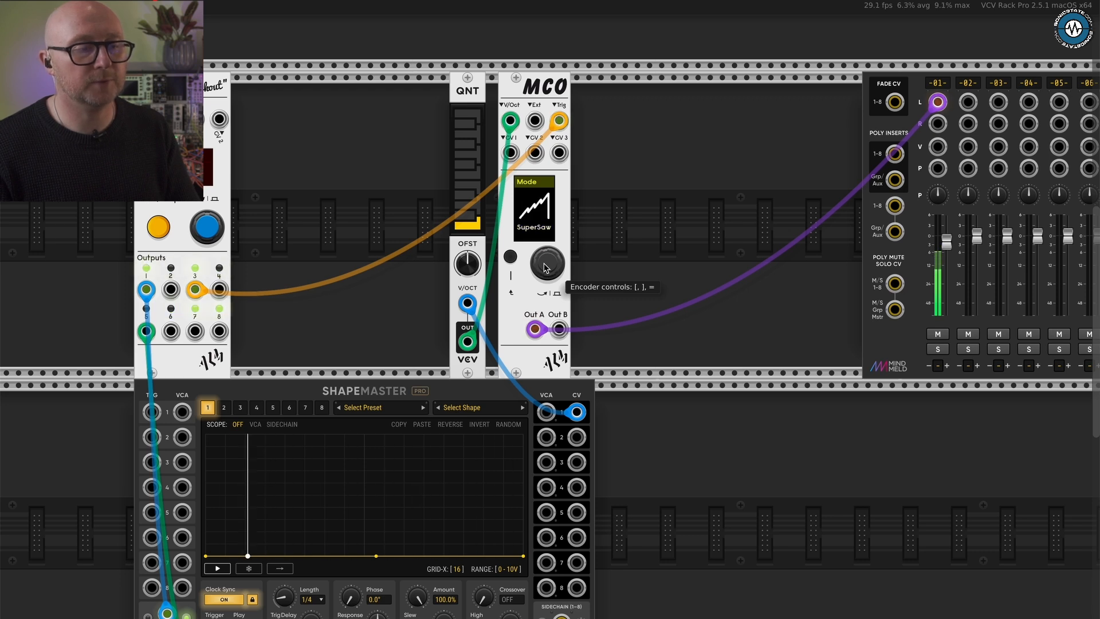
- Examine MCO's Detune, Mod Depth and Mod Rate parameters, including Mod Depth's CV1 input assignment
{"action": "key", "text": "equal"}
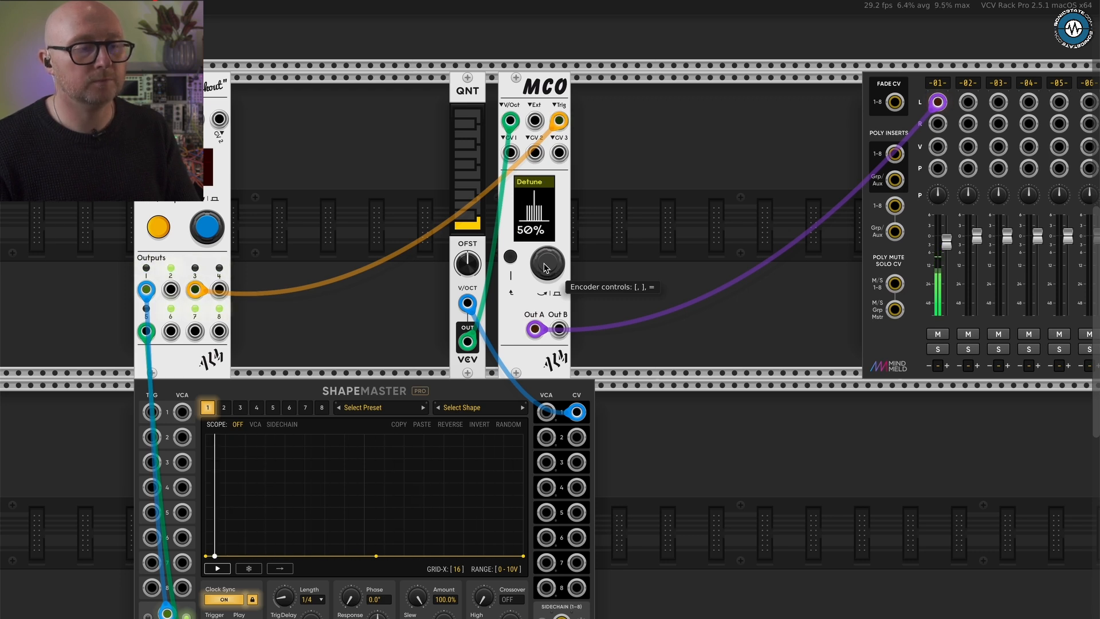
{"action": "key", "text": "equal"}
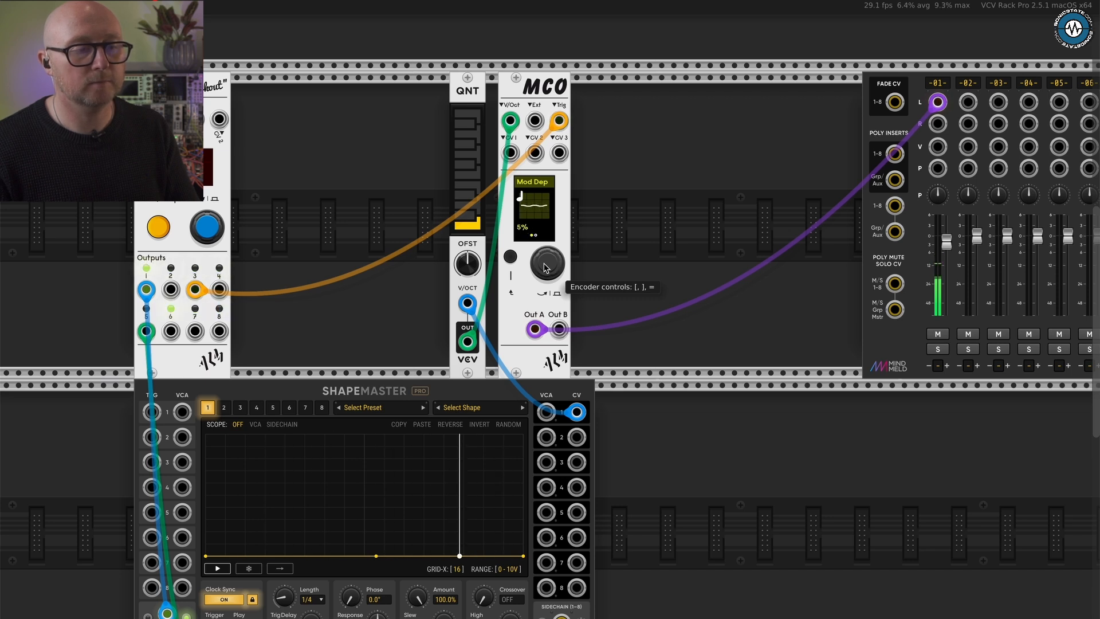
{"action": "key", "text": "equal"}
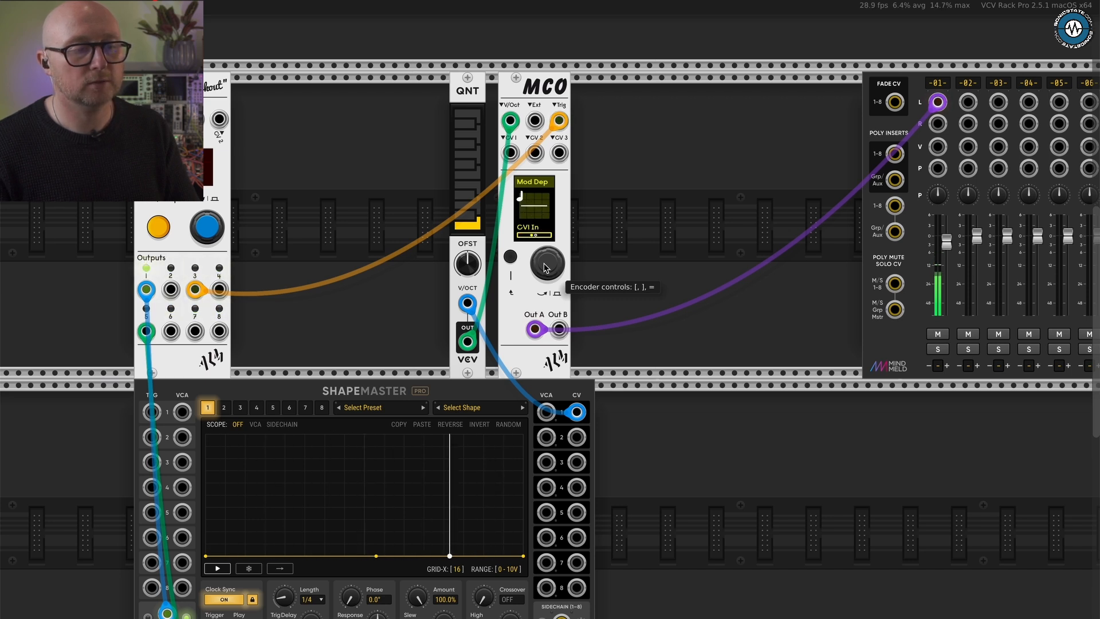
{"action": "key", "text": "equal"}
{"action": "key", "text": "bracketleft"}
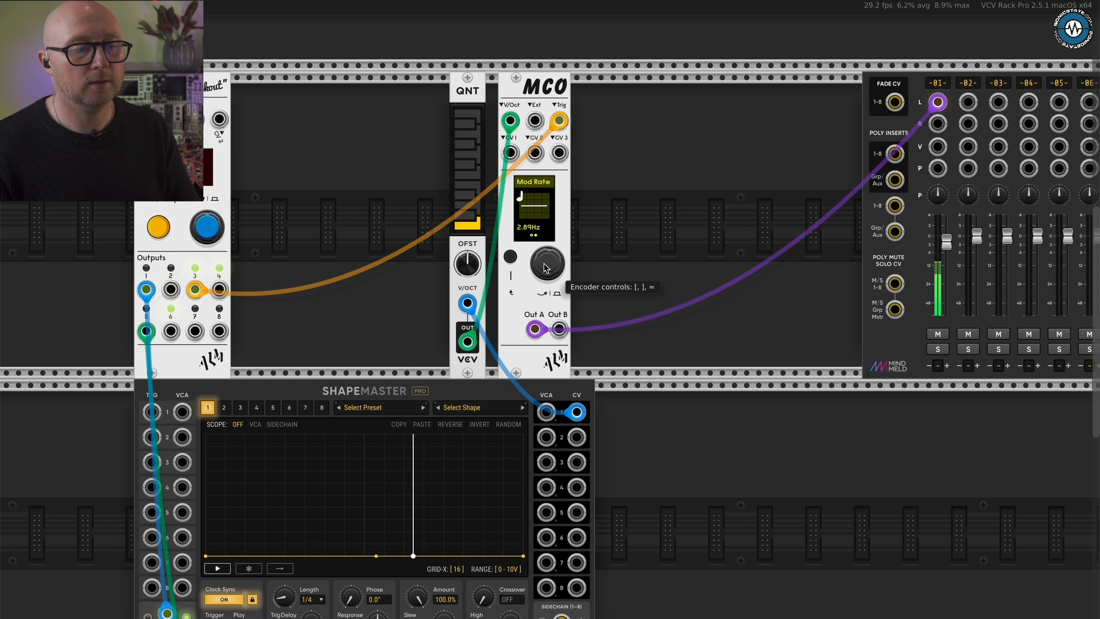
{"action": "key", "text": "bracketright"}
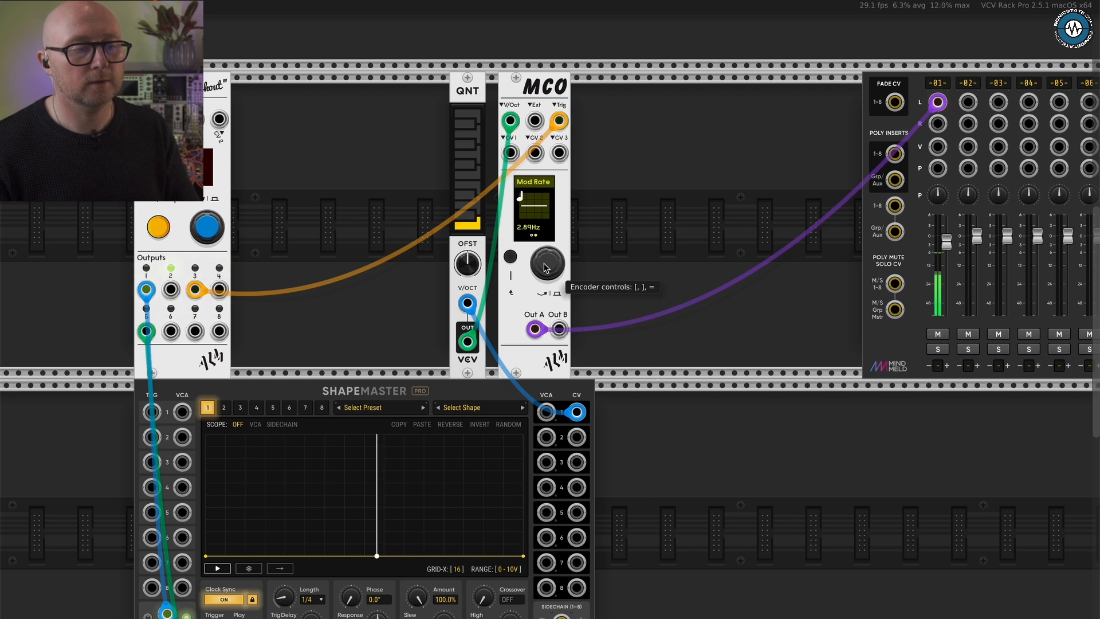
- Open MCO's Filter page and audition the filter types, including High Pass and Notch
{"action": "key", "text": "bracketright"}
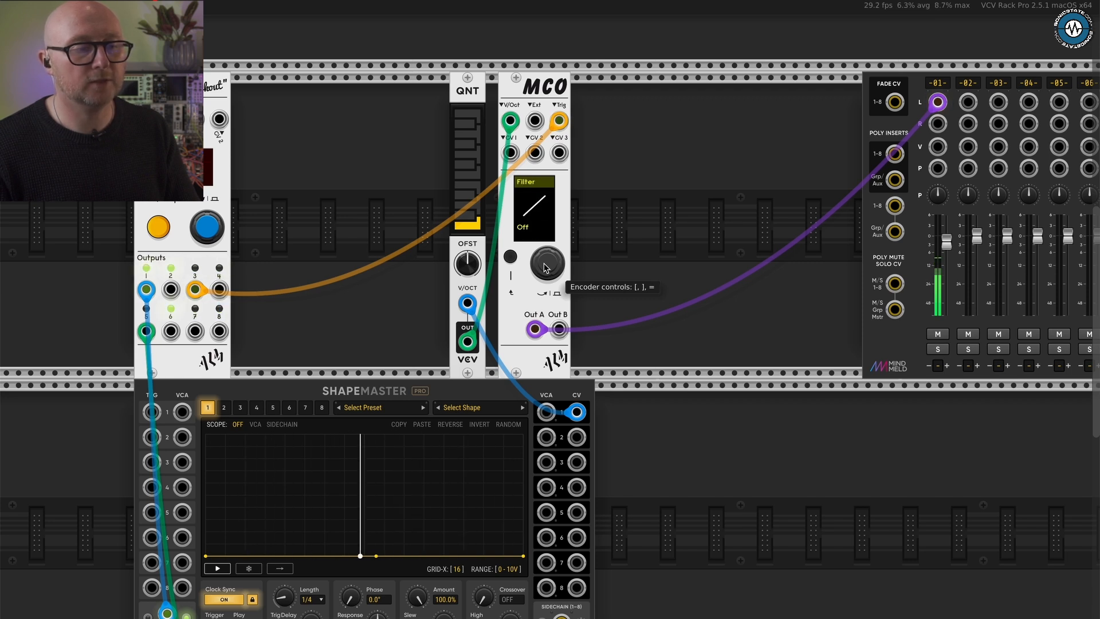
{"action": "key", "text": "bracketright"}
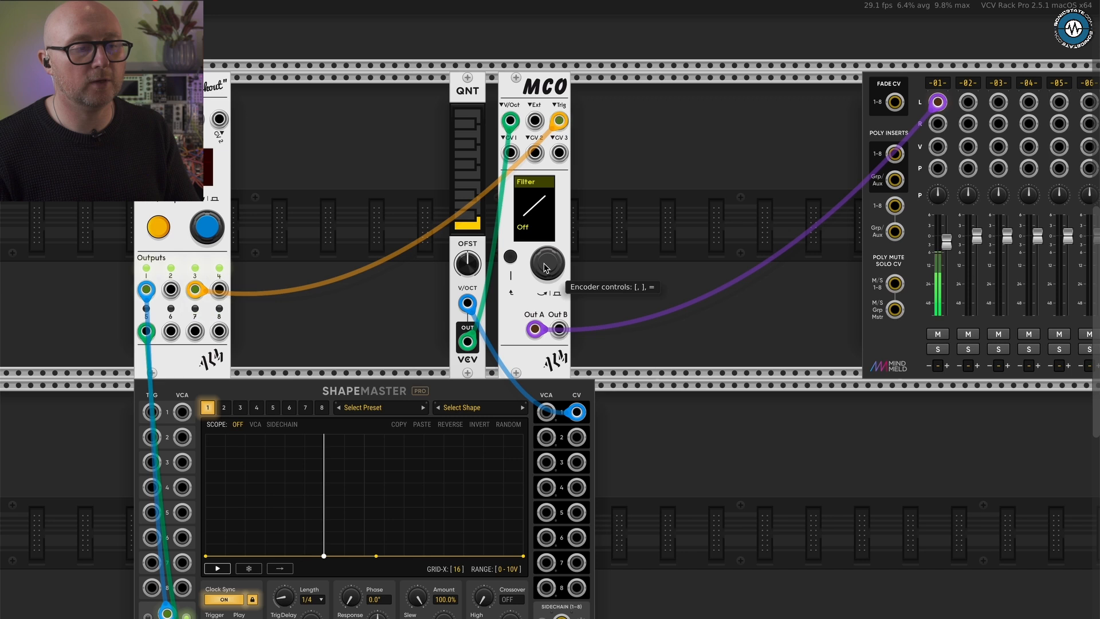
{"action": "key", "text": "bracketright"}
{"action": "key", "text": "bracketright"}
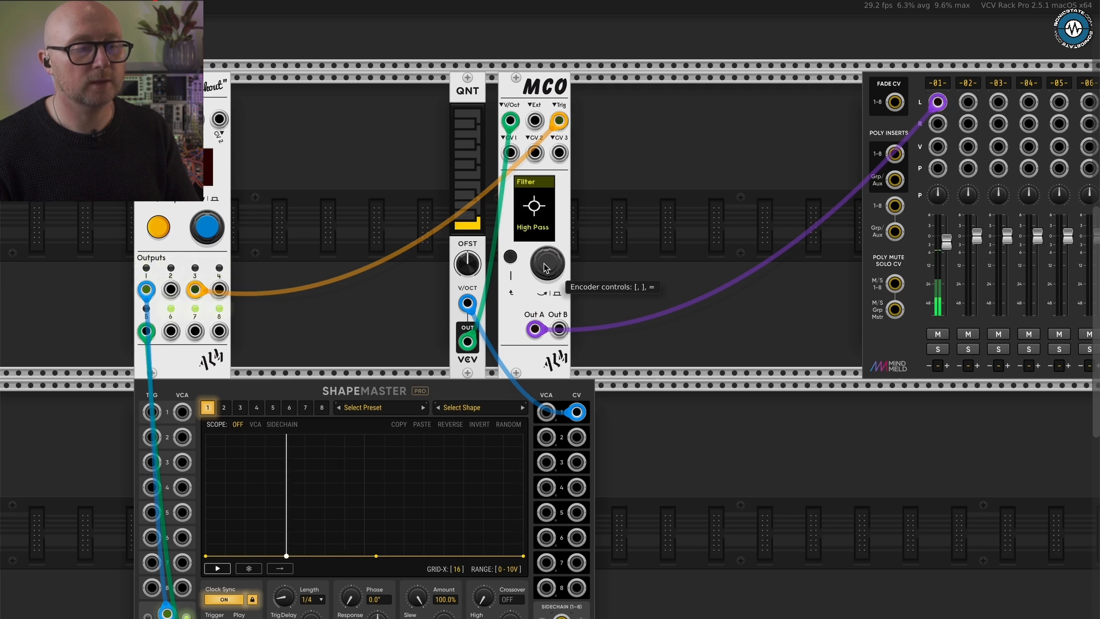
{"action": "key", "text": "bracketright"}
{"action": "key", "text": "bracketright"}
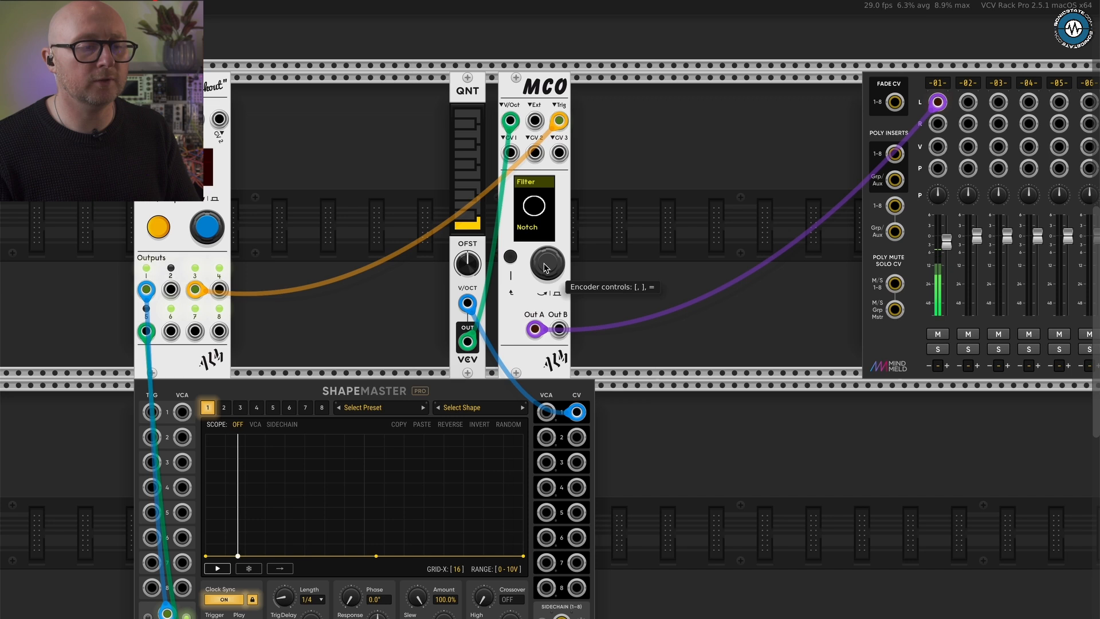
{"action": "key", "text": "bracketright"}
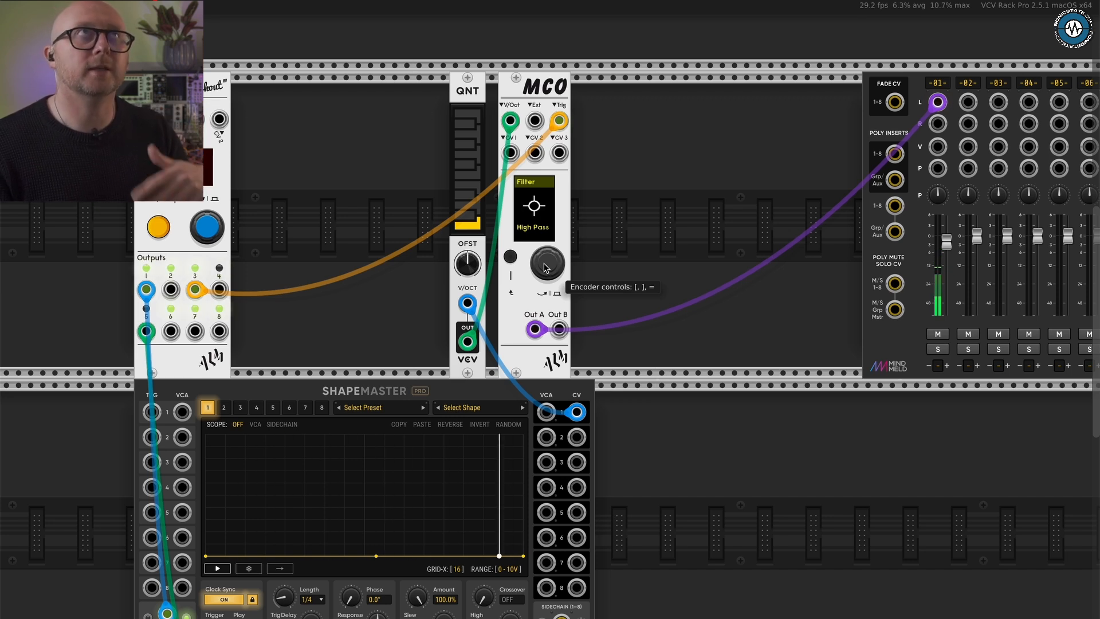
- Compare the filter's Off setting with its other types, select Low Pass and go to the Cutoff page
{"action": "key", "text": "bracketleft"}
{"action": "key", "text": "bracketleft"}
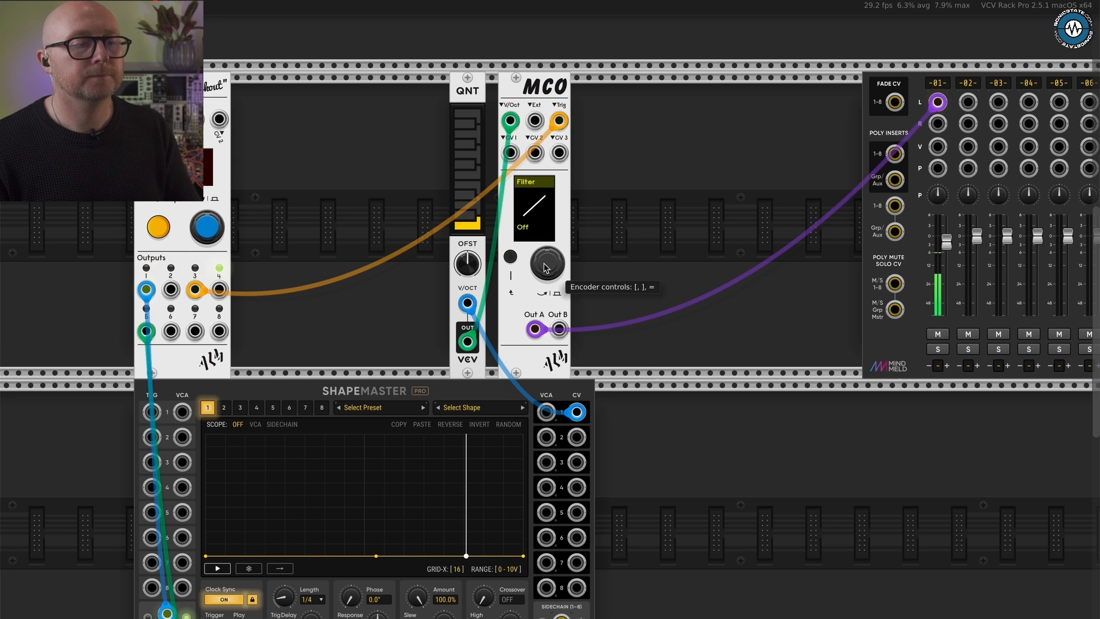
{"action": "key", "text": "bracketright"}
{"action": "key", "text": "bracketright"}
{"action": "key", "text": "bracketleft"}
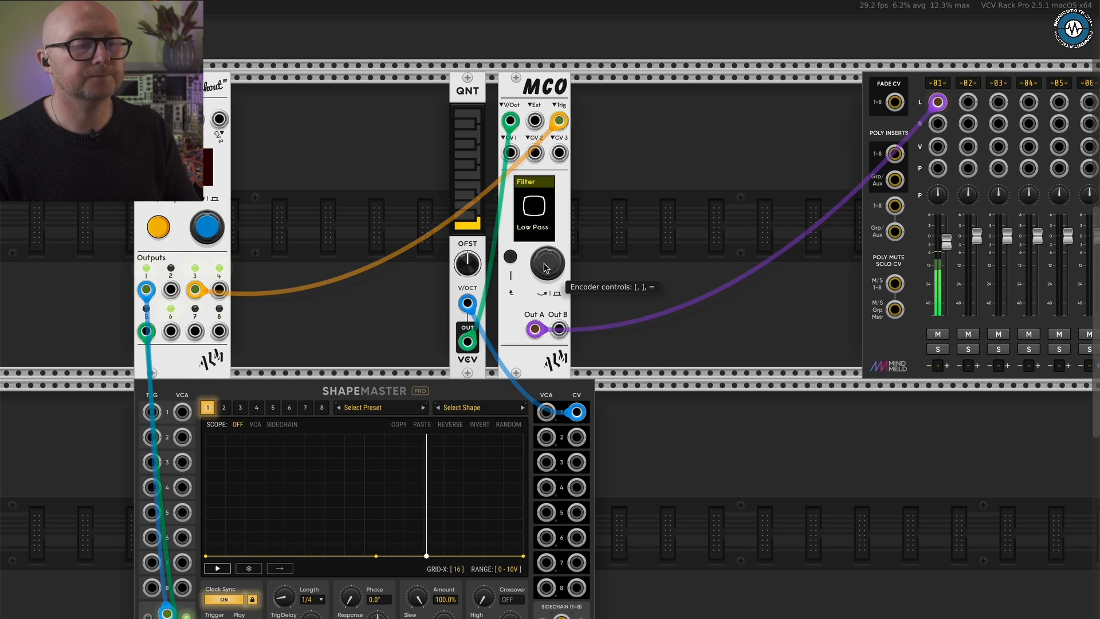
{"action": "key", "text": "bracketright"}
{"action": "key", "text": "bracketleft"}
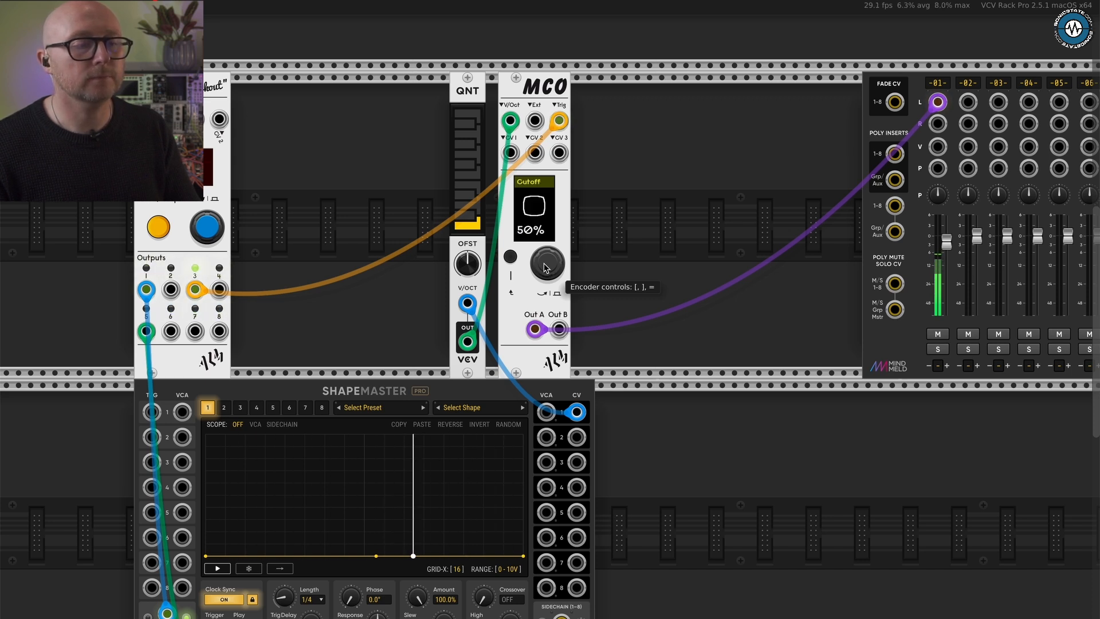
- Look ahead to the Mod Depth page, return to Cutoff and sweep the low-pass cutoff to 28%
{"action": "key", "text": "bracketright"}
{"action": "key", "text": "bracketright"}
{"action": "key", "text": "bracketright"}
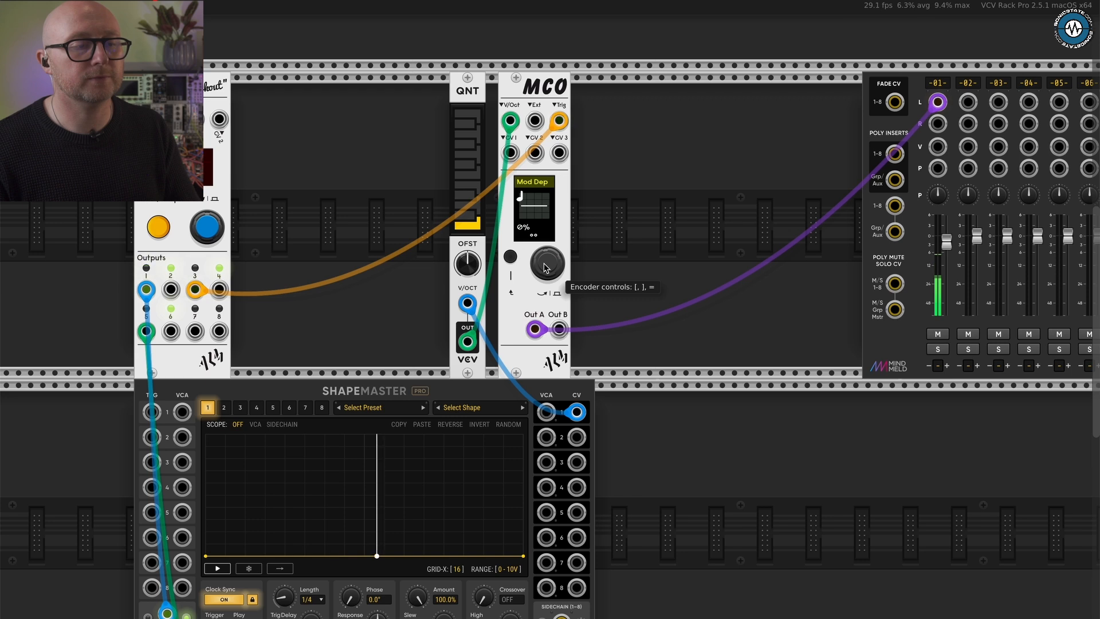
{"action": "key", "text": "bracketleft"}
{"action": "key", "text": "bracketleft"}
{"action": "key", "text": "bracketleft"}
{"action": "key", "text": "bracketright"}
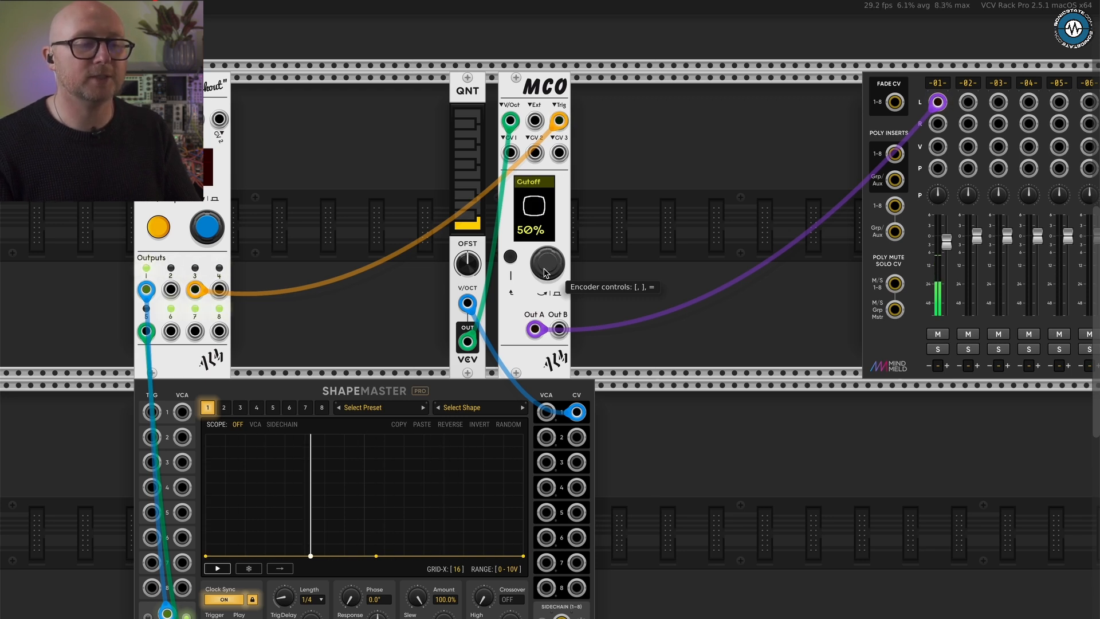
{"action": "scroll", "coordinate": [543, 271], "scroll_direction": "up", "scroll_amount": 1}
{"action": "scroll", "coordinate": [544, 271], "scroll_direction": "down", "scroll_amount": 10}
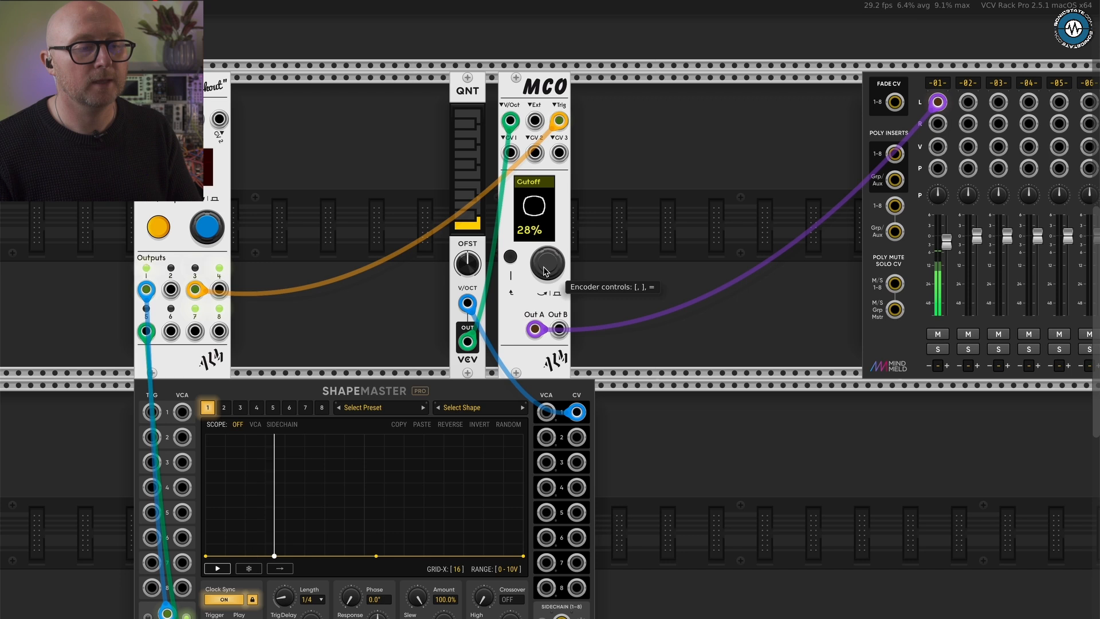
- Sweep MCO's low-pass filter cutoff down to 2% and back up to 48% to audition it
{"action": "scroll", "coordinate": [544, 272], "scroll_direction": "down", "scroll_amount": 4}
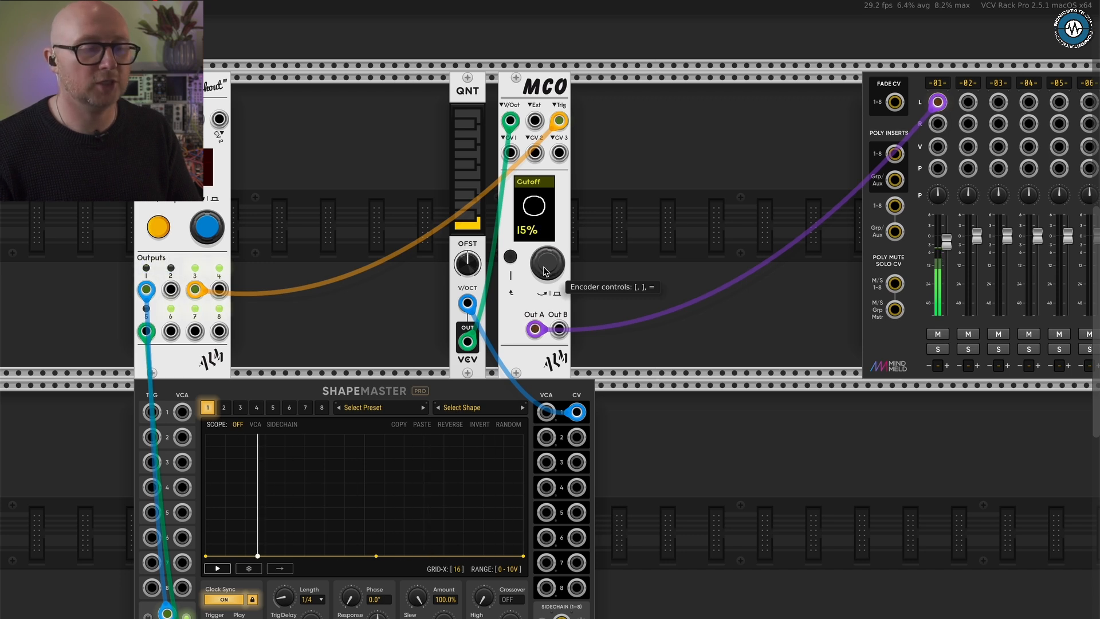
{"action": "scroll", "coordinate": [544, 271], "scroll_direction": "down", "scroll_amount": 6}
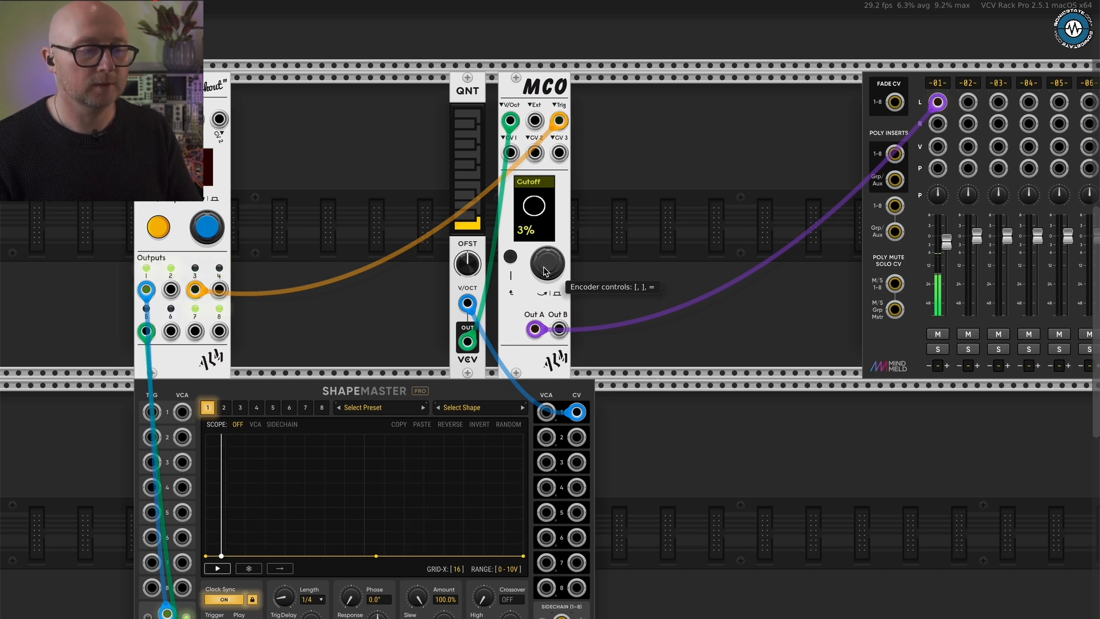
{"action": "scroll", "coordinate": [544, 272], "scroll_direction": "up", "scroll_amount": 2}
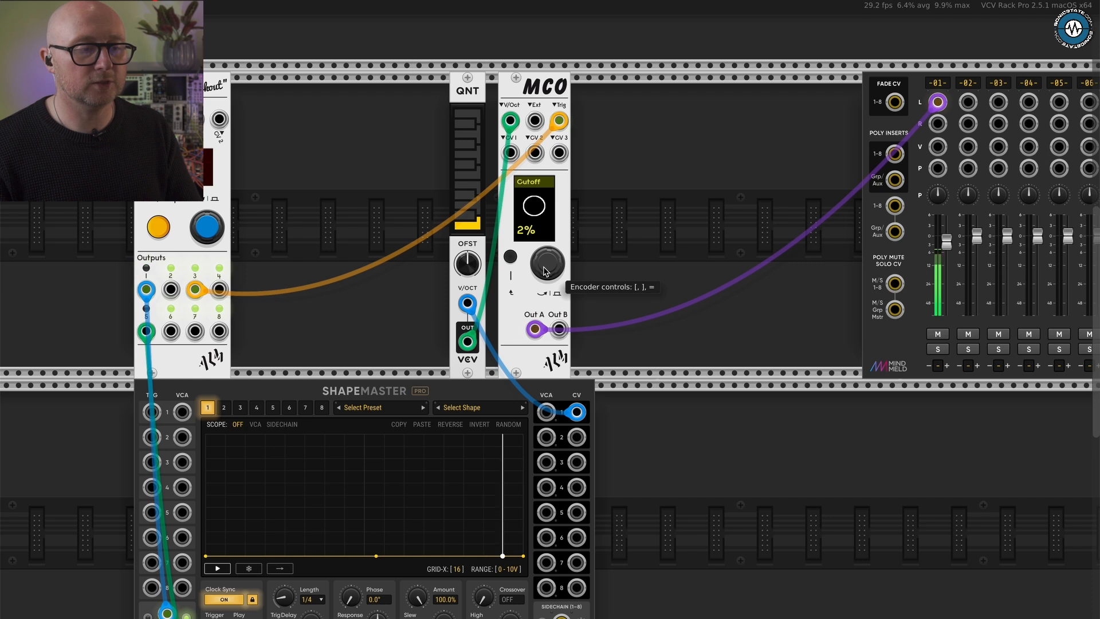
{"action": "scroll", "coordinate": [544, 272], "scroll_direction": "up", "scroll_amount": 3}
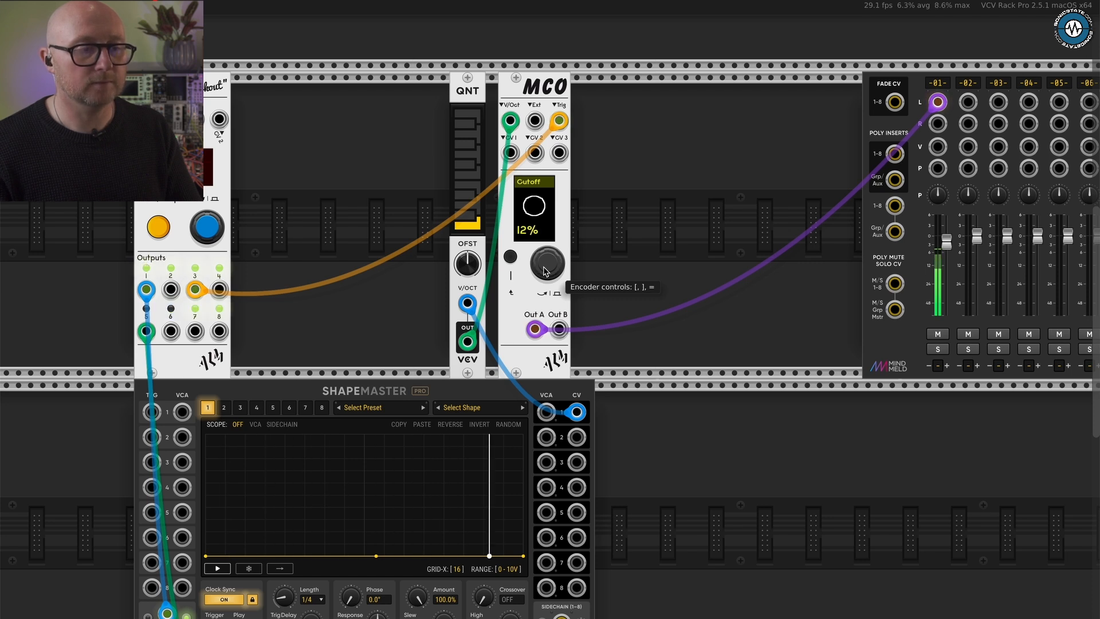
{"action": "scroll", "coordinate": [544, 271], "scroll_direction": "up", "scroll_amount": 12}
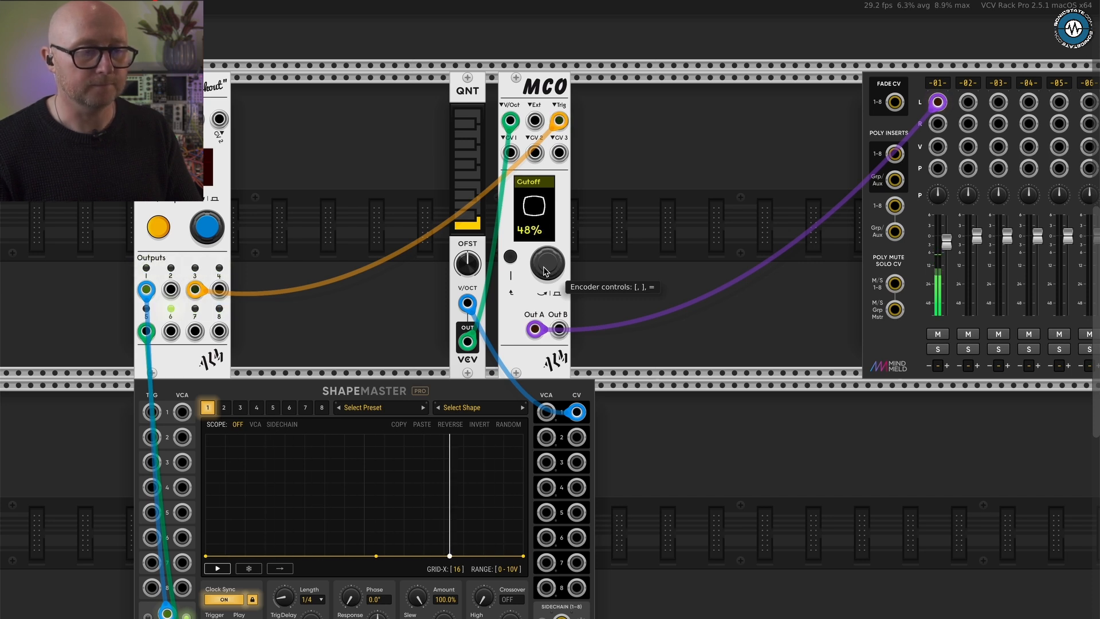
{"action": "scroll", "coordinate": [544, 271], "scroll_direction": "down", "scroll_amount": 16}
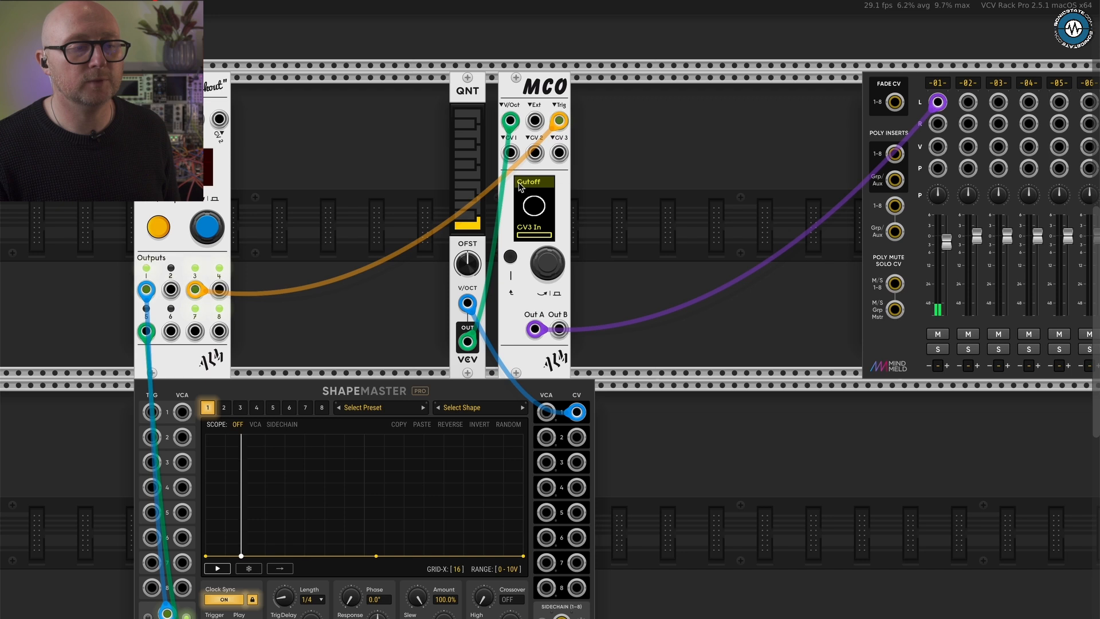
- Audition the envelope and internal LFOs as modulation sources for MCO's Cutoff parameter and assign LFO 1
{"action": "key", "text": "]"}
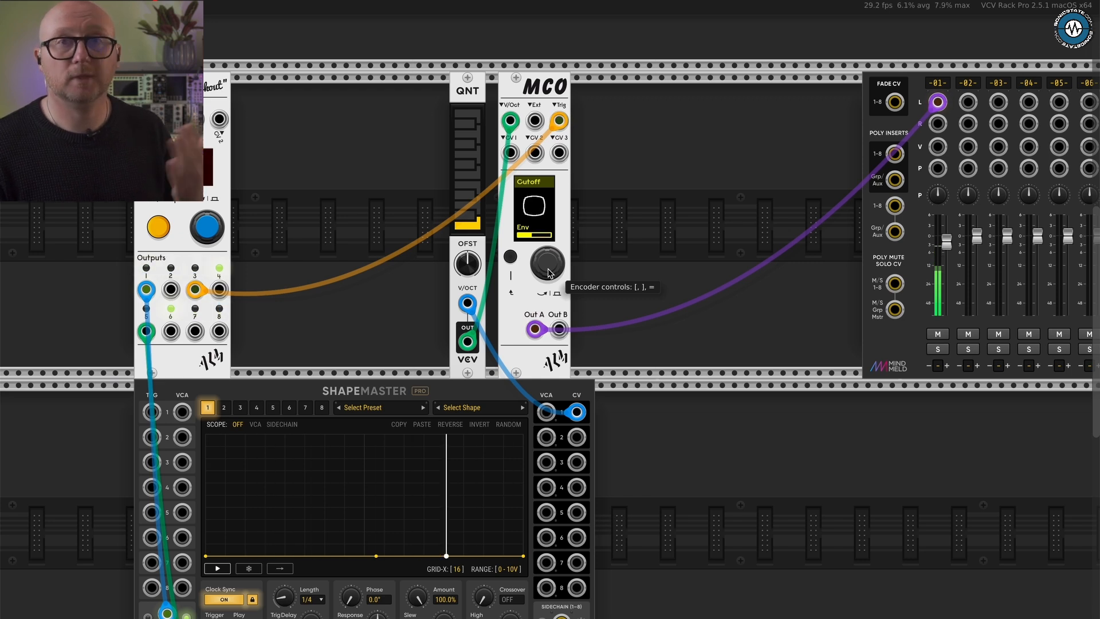
{"action": "left_click", "coordinate": [548, 273]}
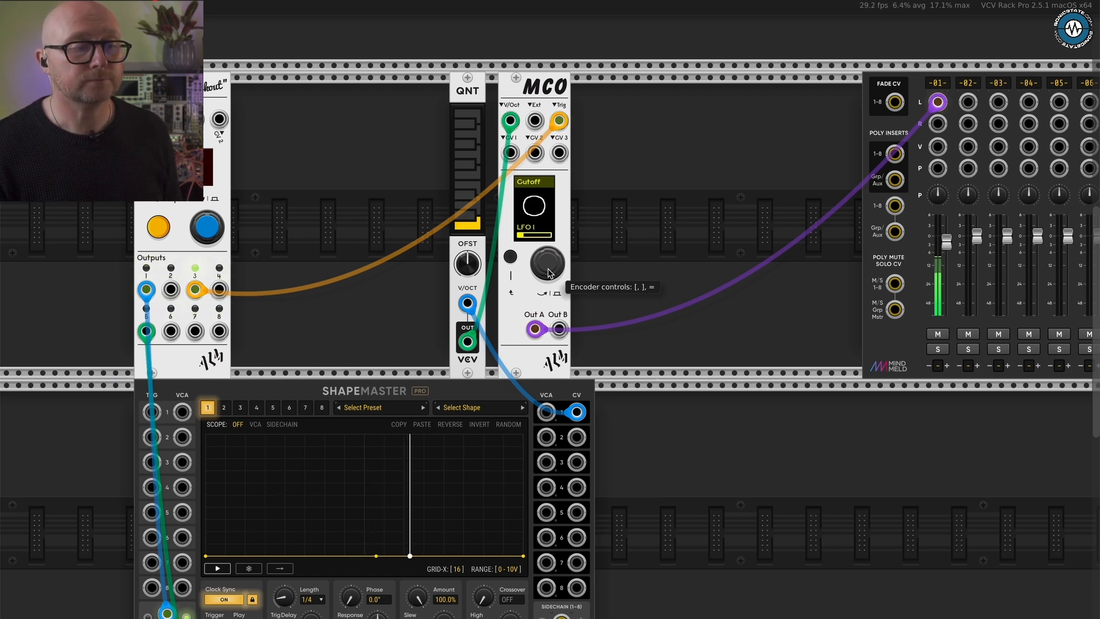
{"action": "key", "text": "]"}
{"action": "key", "text": "]"}
{"action": "key", "text": "]"}
{"action": "key", "text": "]"}
{"action": "key", "text": "]"}
{"action": "key", "text": "]"}
{"action": "key", "text": "]"}
{"action": "key", "text": "]"}
{"action": "key", "text": "]"}
{"action": "key", "text": "]"}
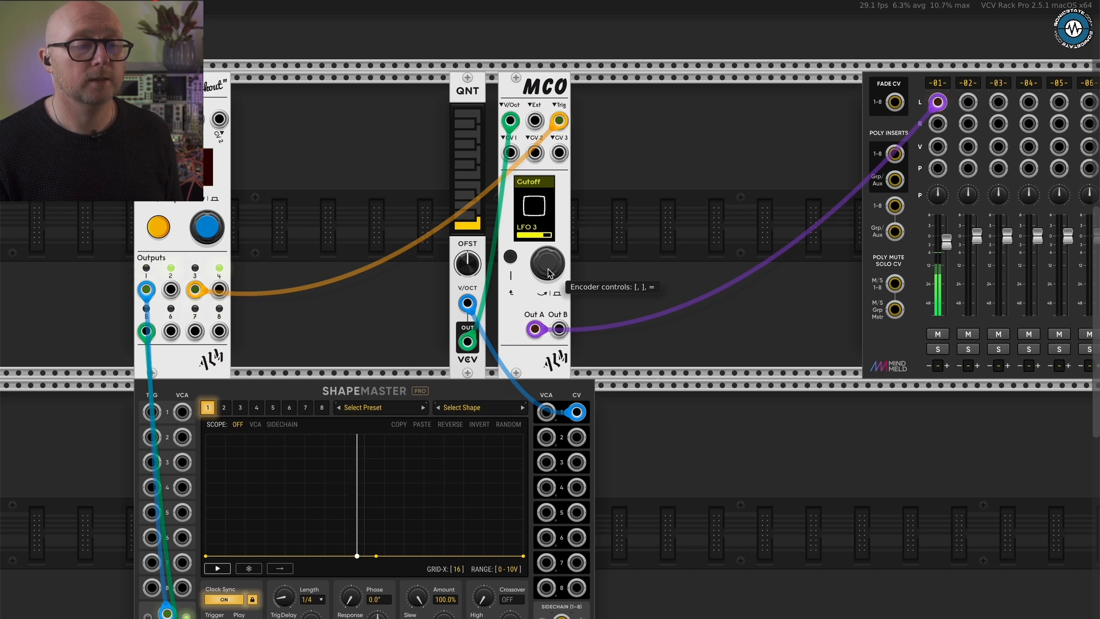
{"action": "key", "text": "="}
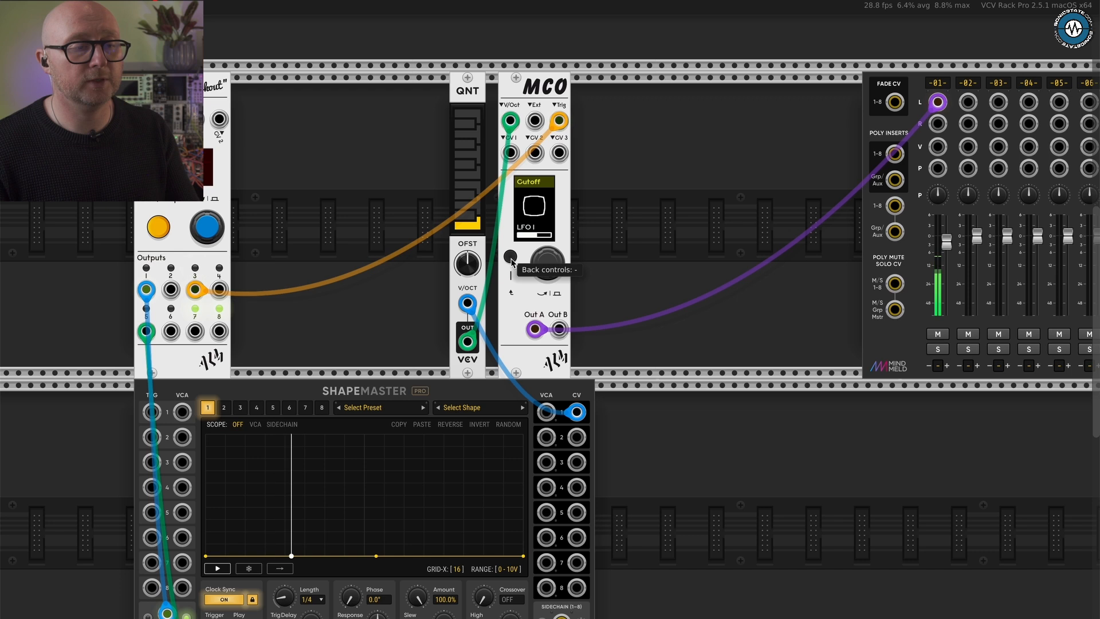
- Examine the pages in MCO's Settings voice, including the firmware Version and the LFO Rate of LFO 2
{"action": "left_click", "coordinate": [511, 262]}
{"action": "left_click", "coordinate": [549, 268]}
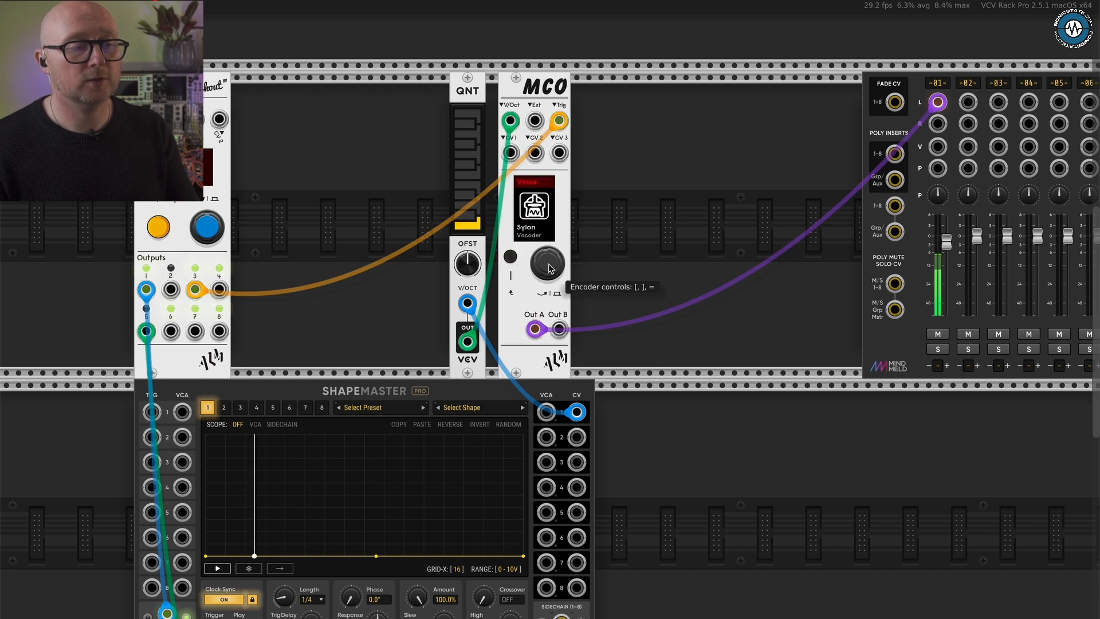
{"action": "key", "text": "bracketright"}
{"action": "key", "text": "bracketright"}
{"action": "key", "text": "bracketright"}
{"action": "key", "text": "bracketright"}
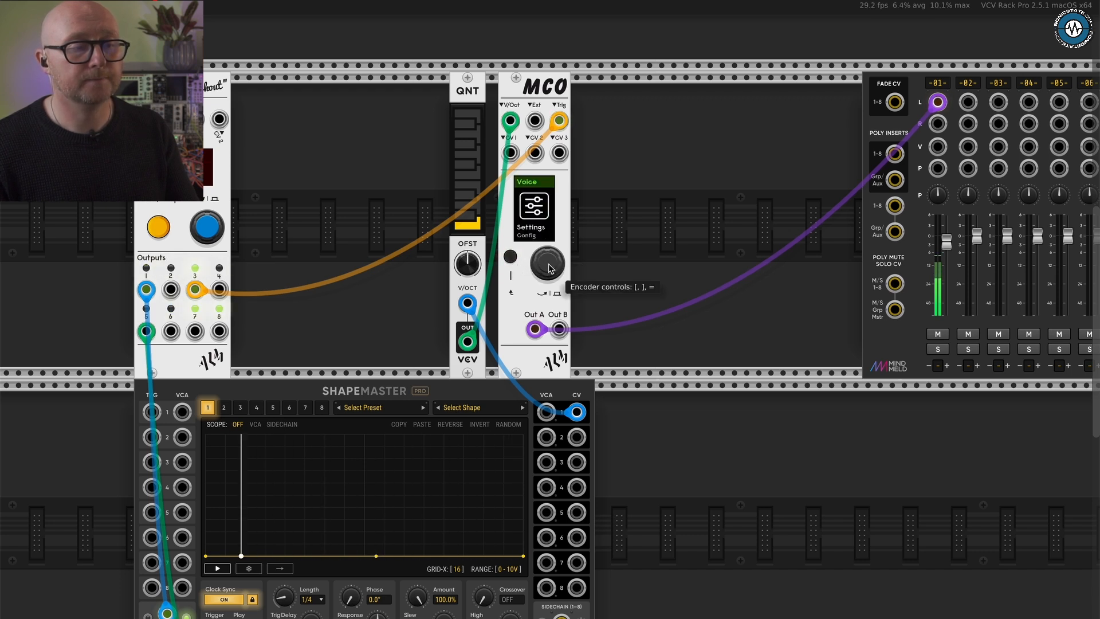
{"action": "key", "text": "bracketright"}
{"action": "left_click_drag", "start_coordinate": [549, 269], "coordinate": [548, 266]}
{"action": "key", "text": "bracketright"}
{"action": "key", "text": "bracketright"}
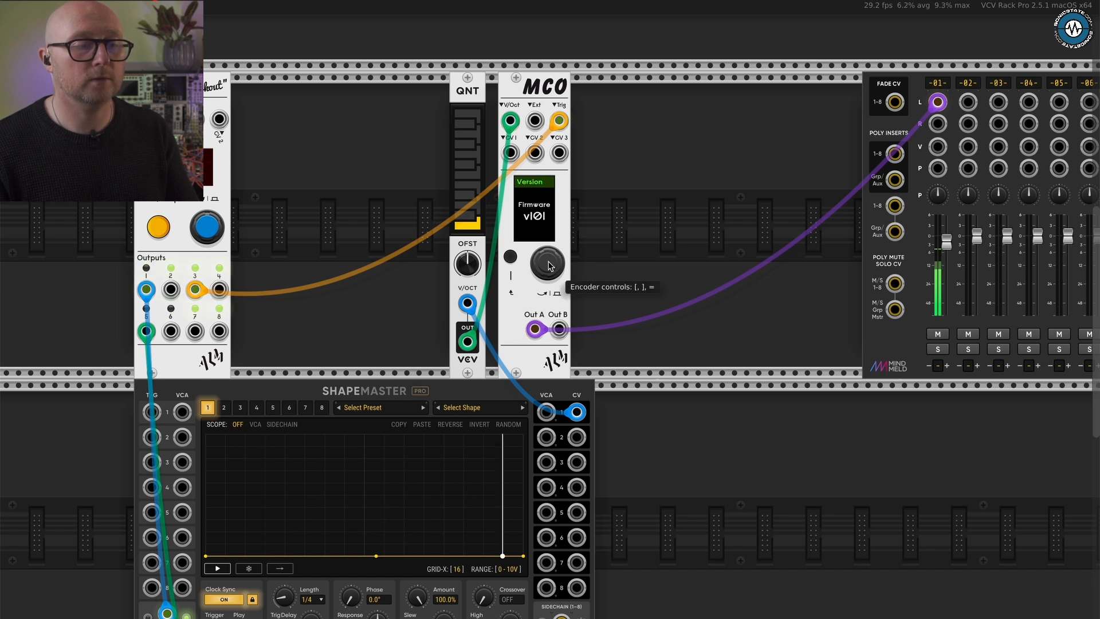
{"action": "key", "text": "bracketleft"}
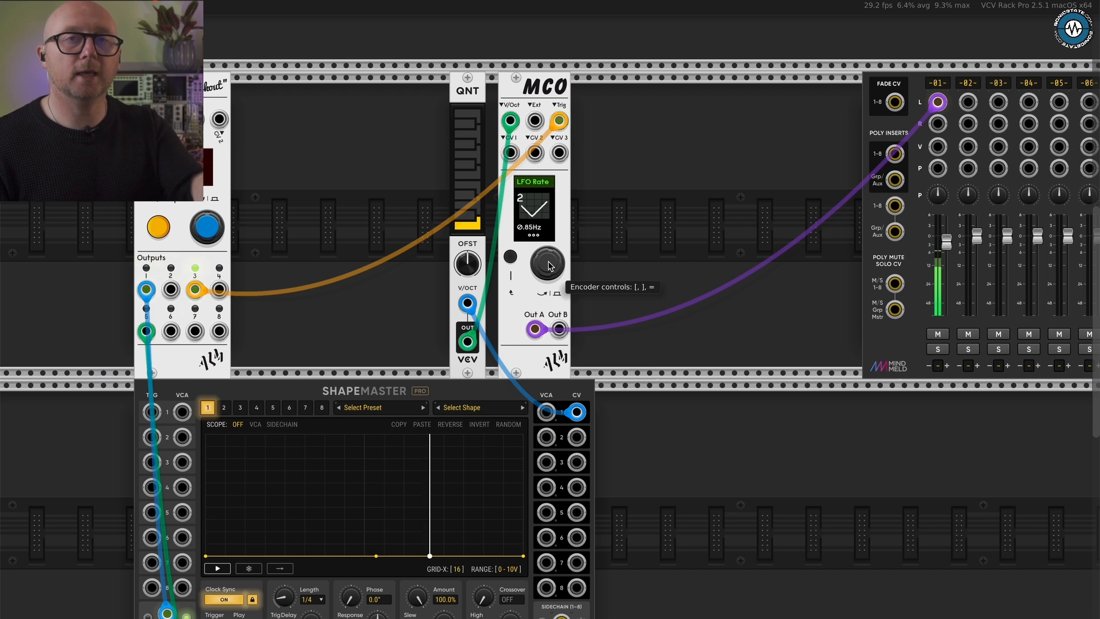
{"action": "left_click", "coordinate": [510, 258]}
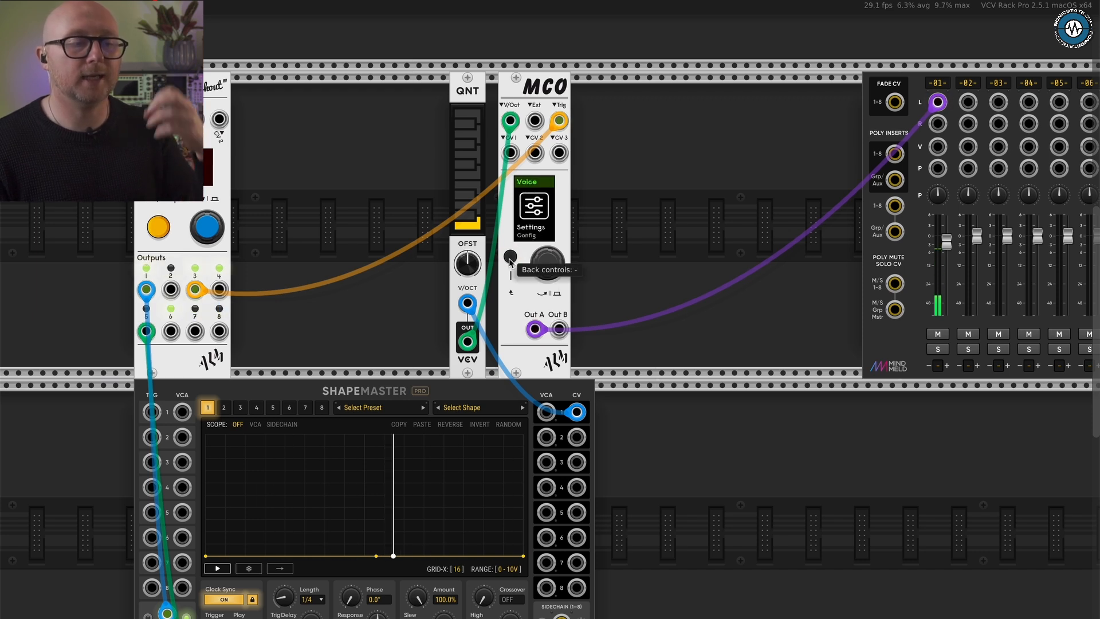
- Return to the voice's Cutoff page and change its modulation source to CV1 In
{"action": "left_click", "coordinate": [547, 271]}
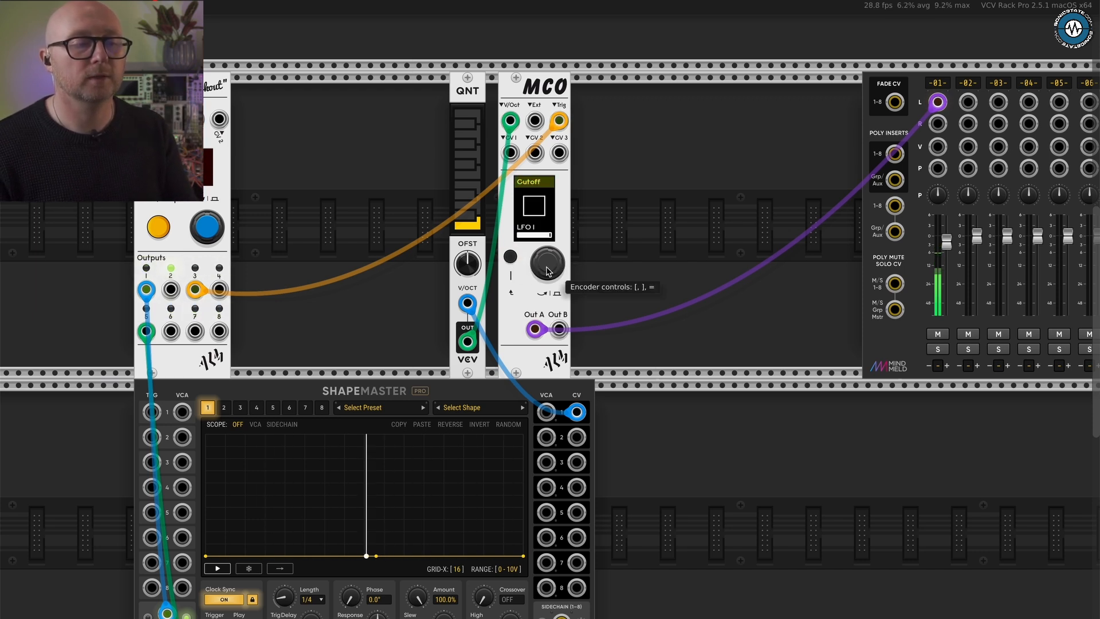
{"action": "key", "text": "bracketleft"}
{"action": "key", "text": "bracketleft"}
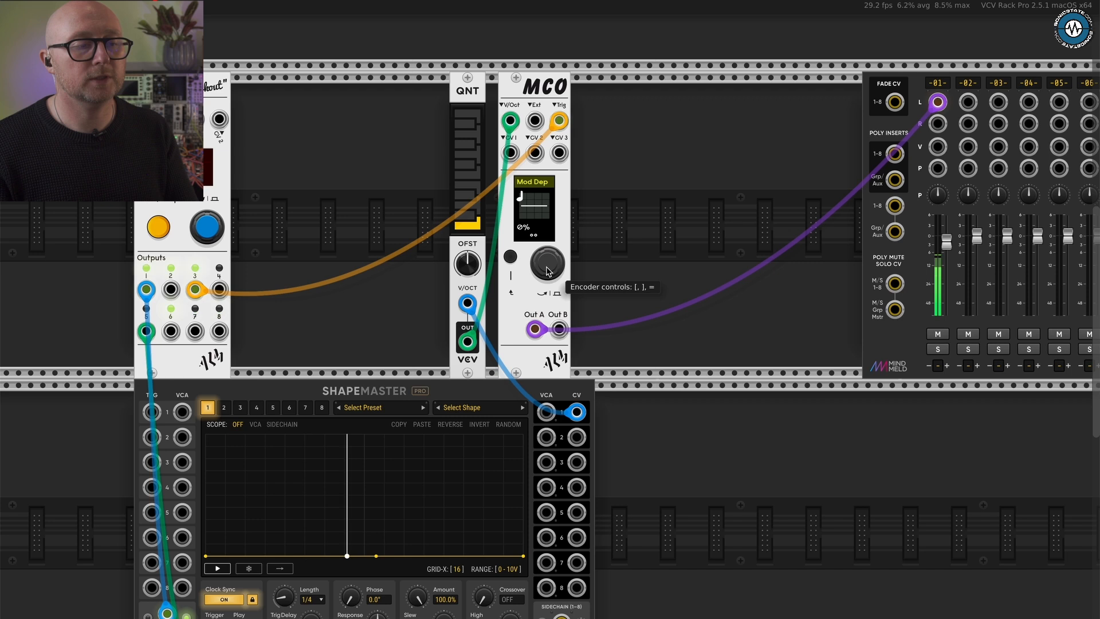
{"action": "key", "text": "bracketright"}
{"action": "key", "text": "bracketright"}
{"action": "left_click", "coordinate": [547, 271]}
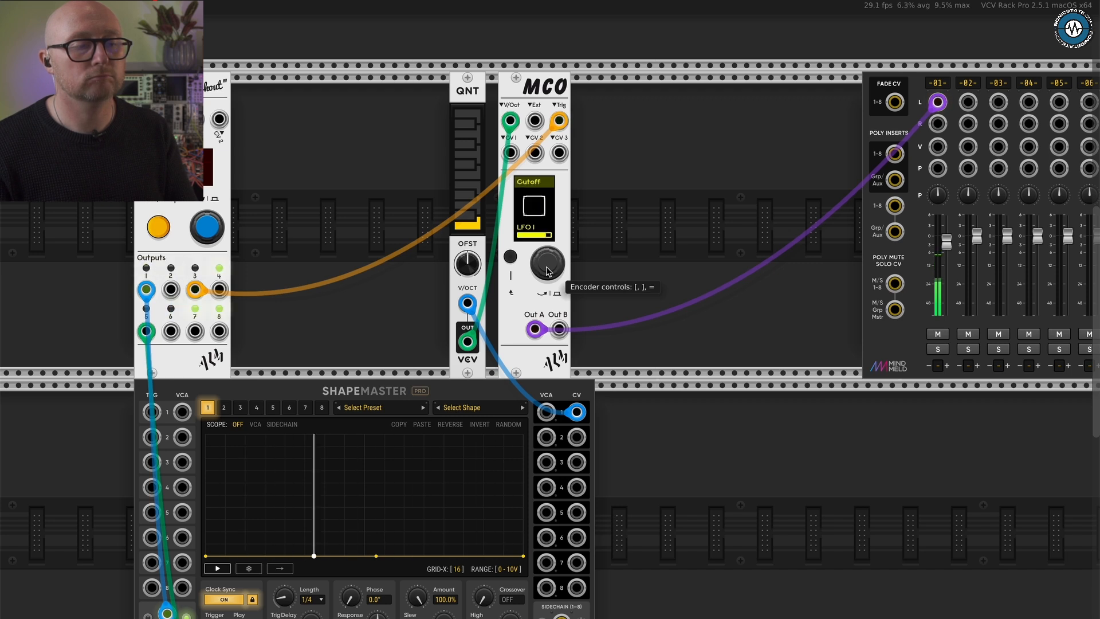
{"action": "scroll", "coordinate": [547, 272], "scroll_direction": "down", "scroll_amount": 10}
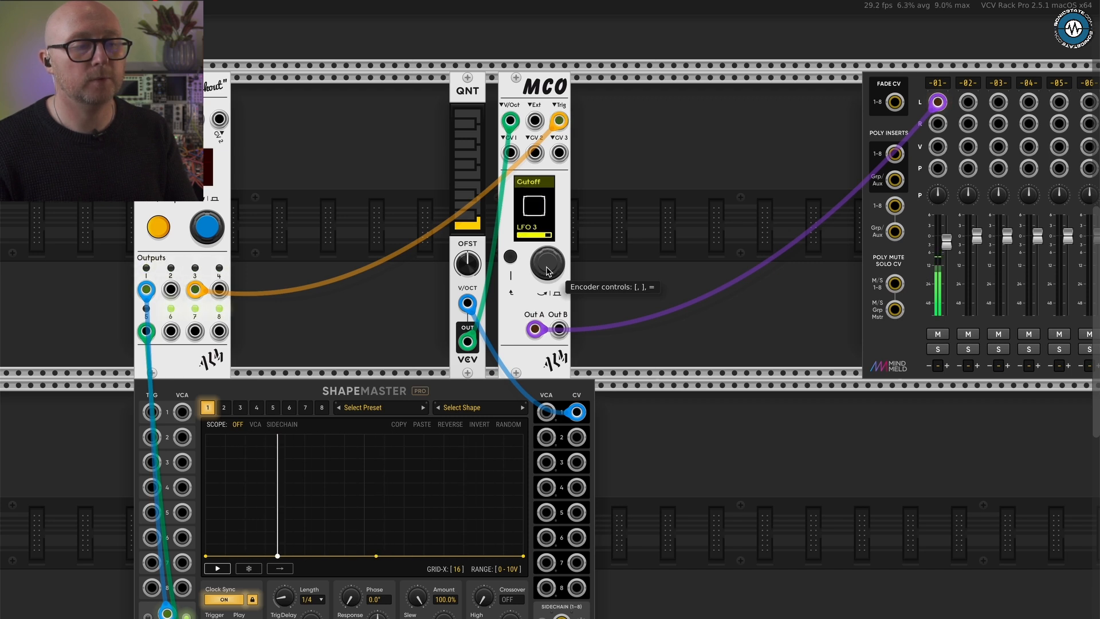
{"action": "key", "text": "bracketleft"}
{"action": "key", "text": "bracketleft"}
{"action": "key", "text": "bracketleft"}
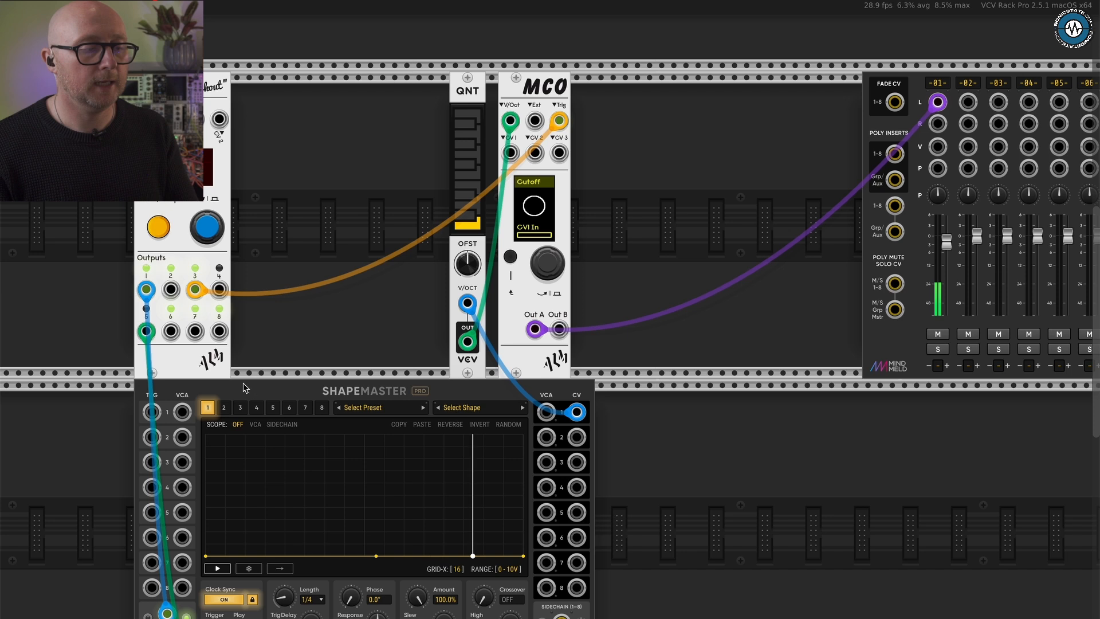
- Turn on clock sync for ShapeMaster channel 2 and patch its CV output to MCO's CV 1 input
{"action": "left_click", "coordinate": [223, 408]}
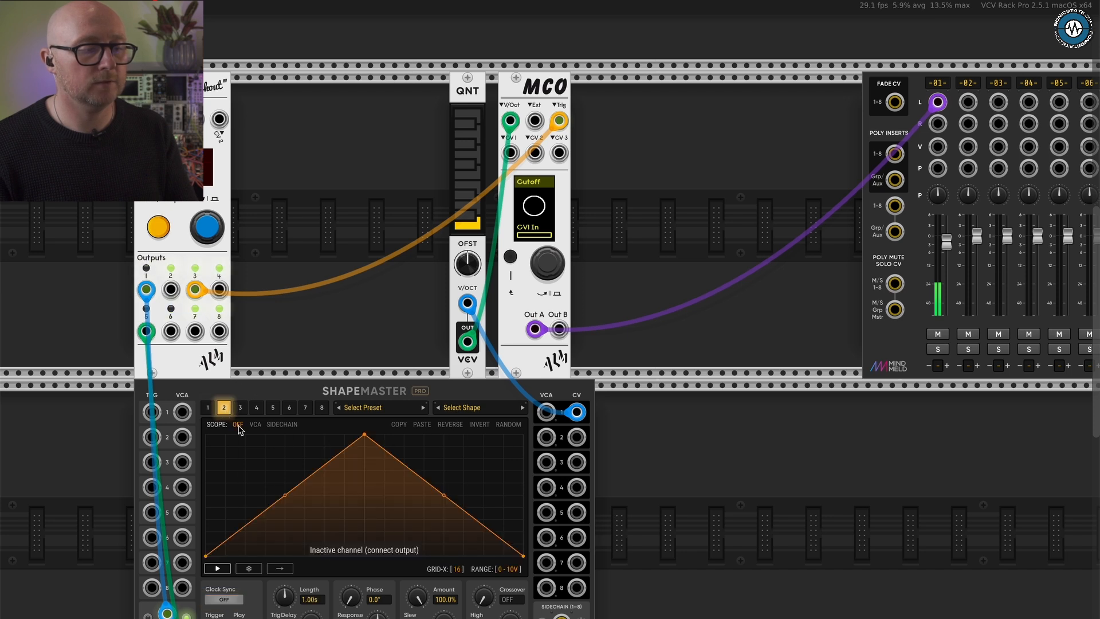
{"action": "left_click", "coordinate": [226, 600]}
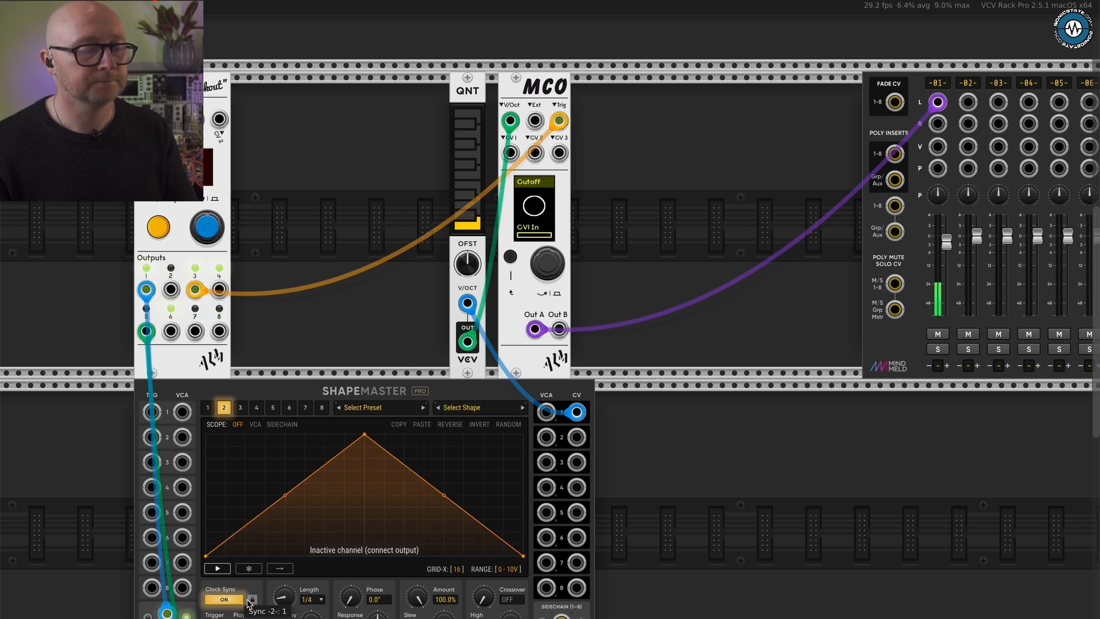
{"action": "left_click_drag", "start_coordinate": [575, 438], "coordinate": [510, 152]}
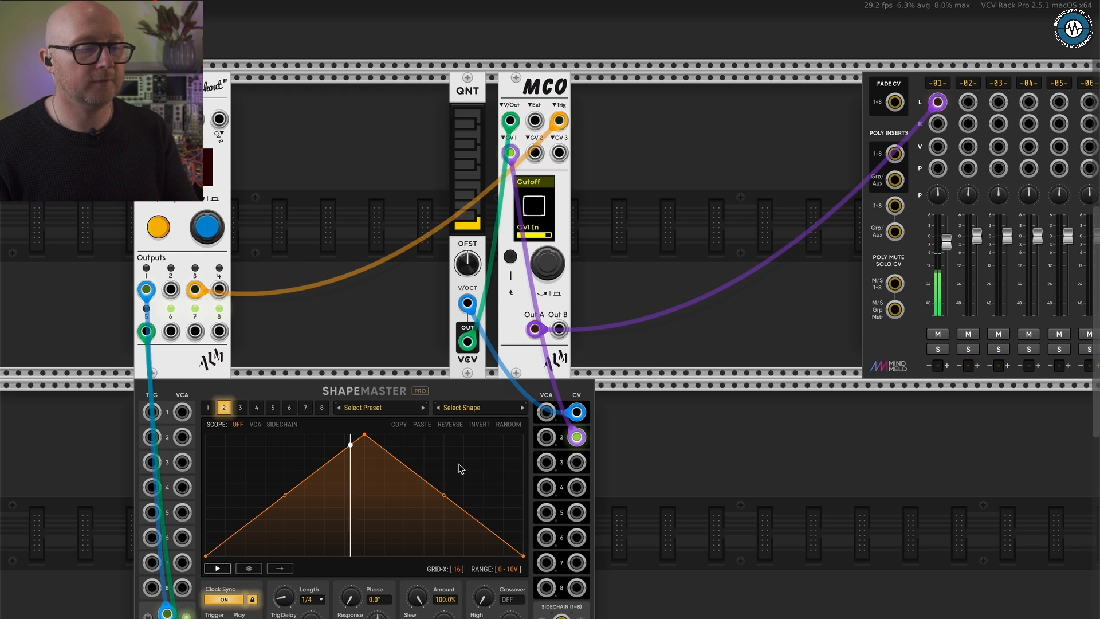
- Bend channel 2's rising segment into a steep exponential curve and shift its peak later at full height
{"action": "left_click_drag", "start_coordinate": [287, 499], "coordinate": [387, 531]}
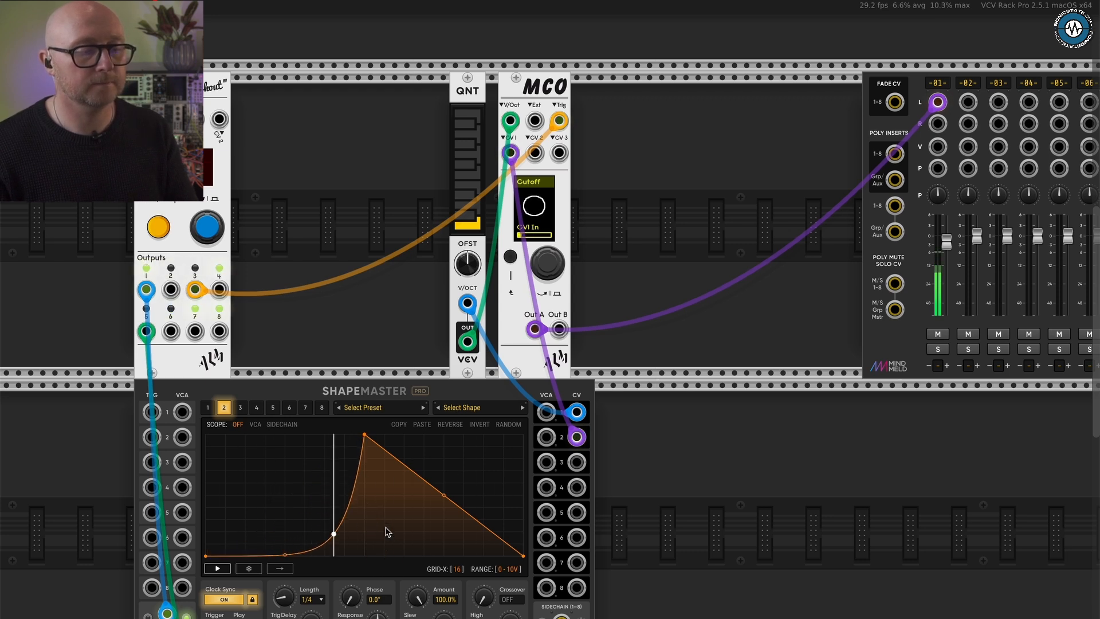
{"action": "left_click_drag", "start_coordinate": [368, 439], "coordinate": [463, 448]}
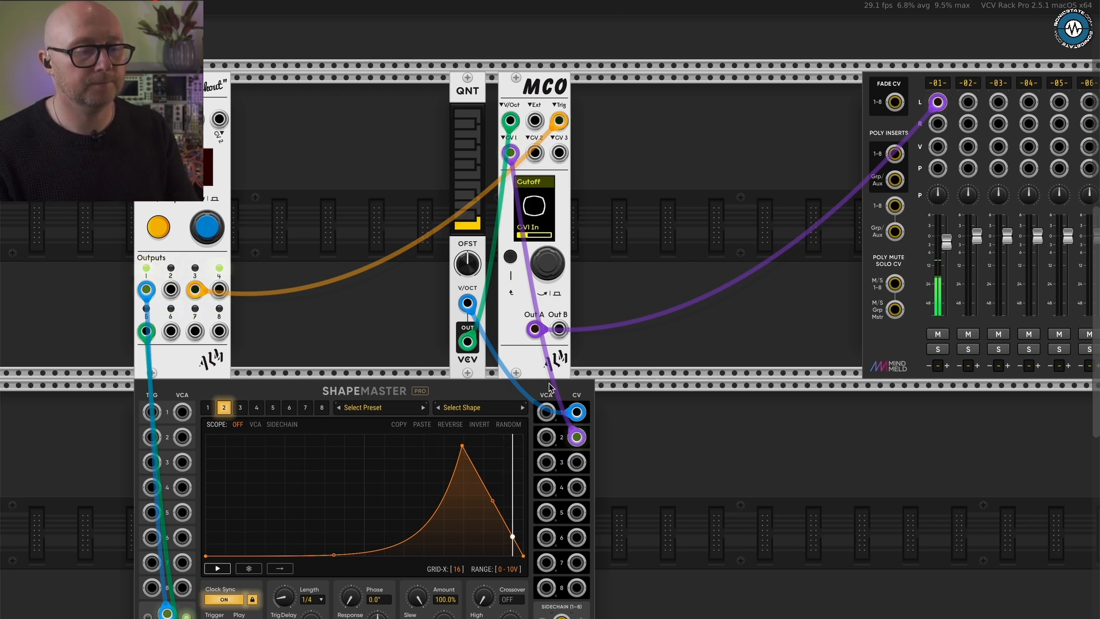
{"action": "mouse_move", "coordinate": [461, 448]}
{"action": "left_mouse_down"}
{"action": "mouse_move", "coordinate": [459, 436]}
{"action": "mouse_move", "coordinate": [482, 433]}
{"action": "mouse_move", "coordinate": [454, 433]}
{"action": "left_mouse_up"}
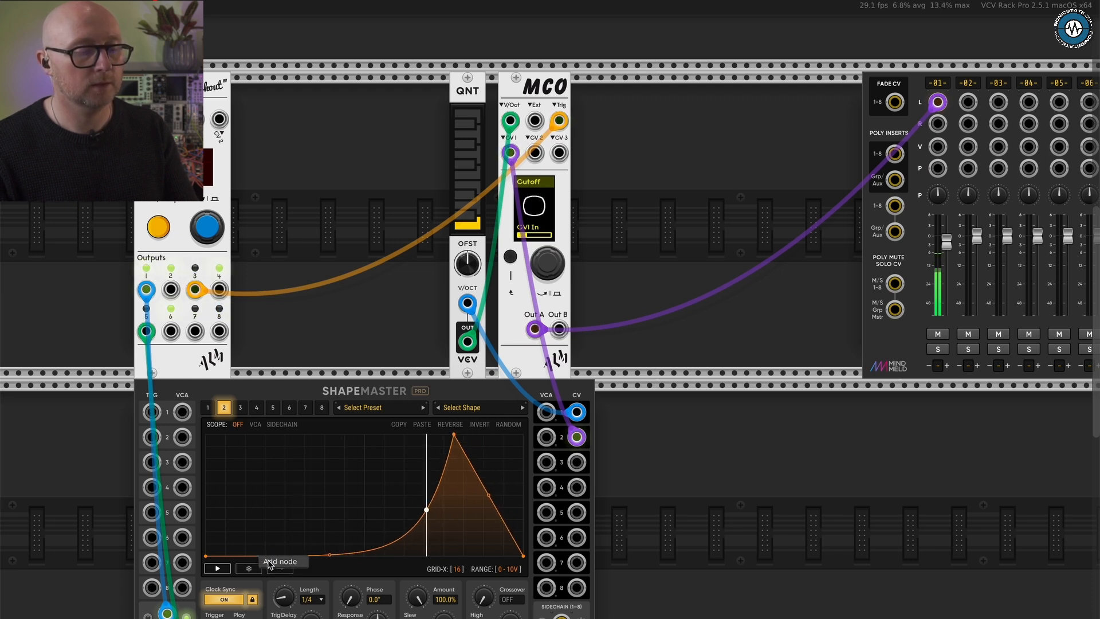
- Add a node on the baseline near the start of channel 2's shape and curve the rise following it
{"action": "double_click", "coordinate": [258, 554]}
{"action": "left_click_drag", "start_coordinate": [354, 498], "coordinate": [425, 556]}
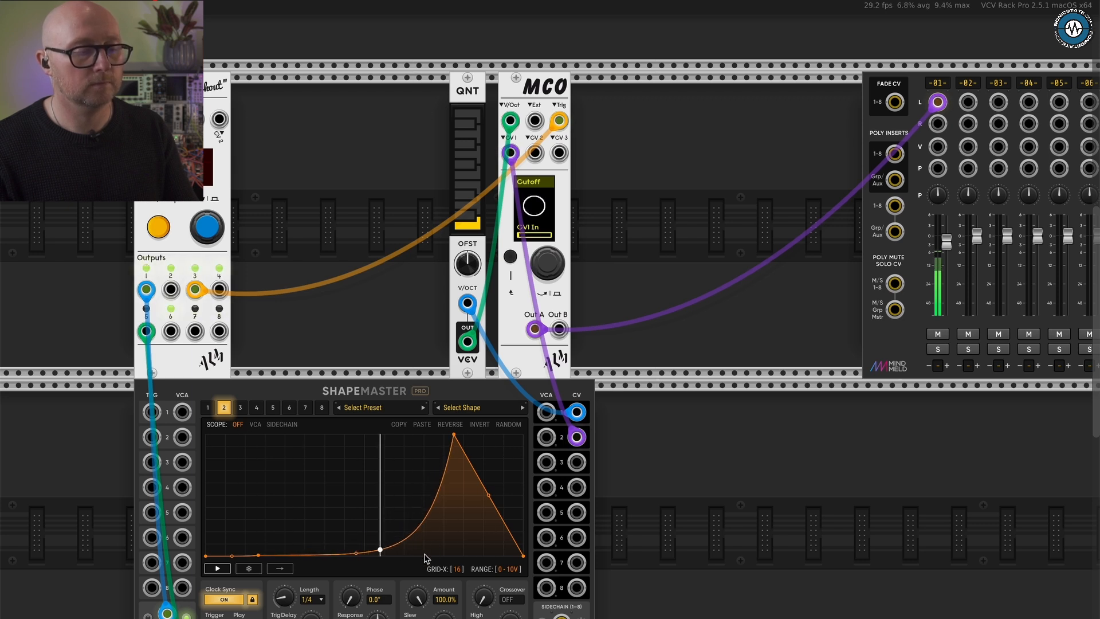
{"action": "mouse_move", "coordinate": [258, 554]}
{"action": "left_mouse_down"}
{"action": "mouse_move", "coordinate": [261, 536]}
{"action": "mouse_move", "coordinate": [262, 557]}
{"action": "left_mouse_up"}
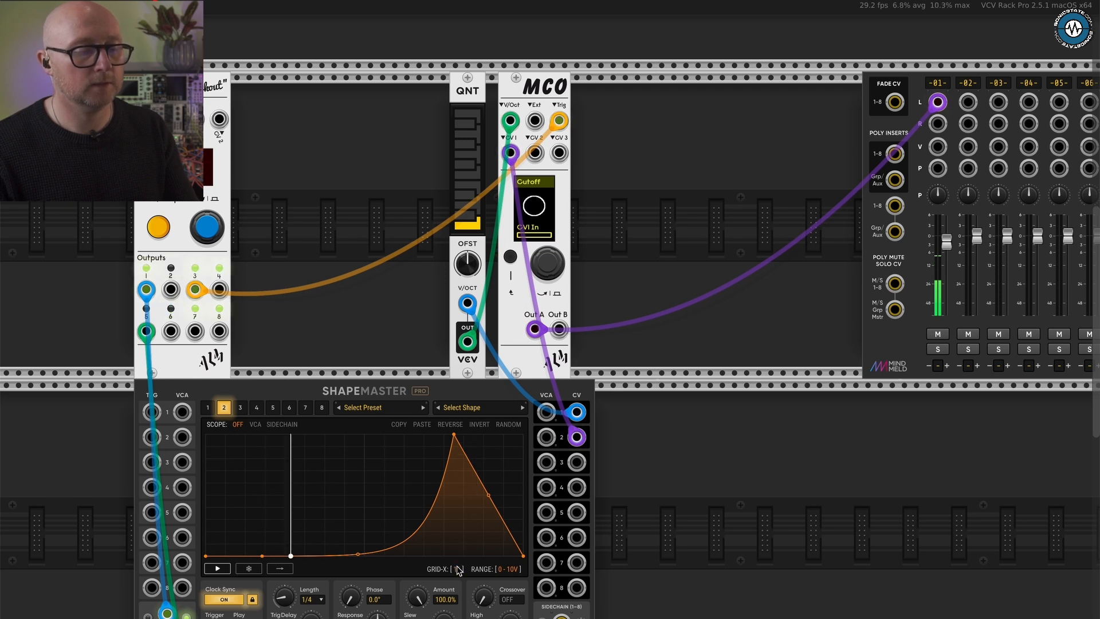
- Draw a small spike and a short mid-height block near the start of channel 2's shape, keeping the main rise exponential
{"action": "left_click", "coordinate": [274, 544]}
{"action": "left_click_drag", "start_coordinate": [276, 547], "coordinate": [251, 508]}
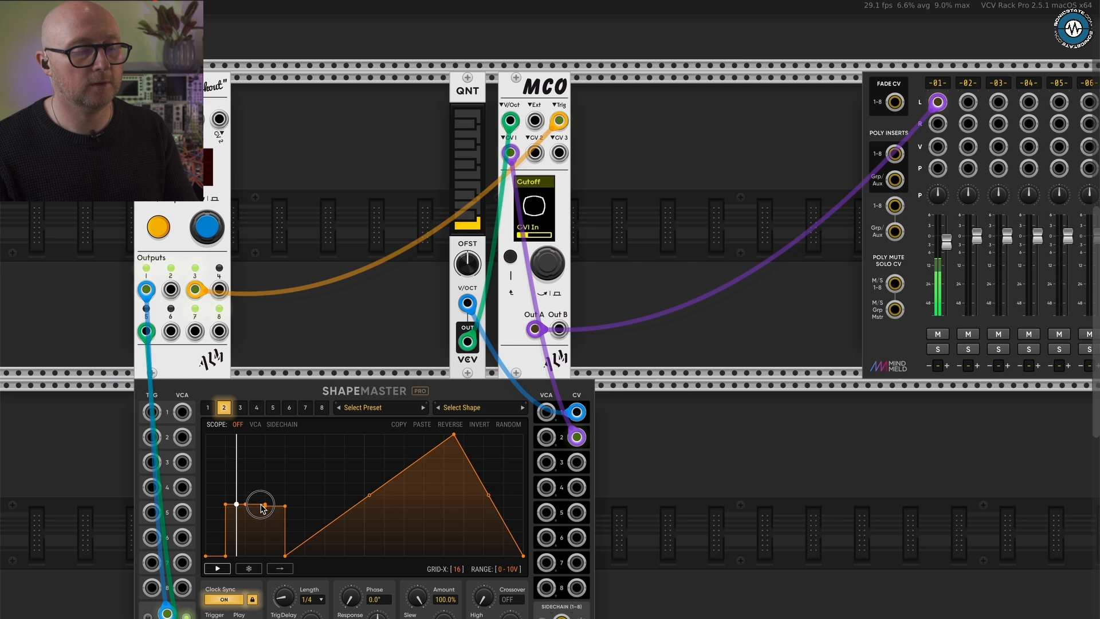
{"action": "left_click_drag", "start_coordinate": [376, 500], "coordinate": [422, 545]}
{"action": "left_click_drag", "start_coordinate": [226, 506], "coordinate": [268, 557]}
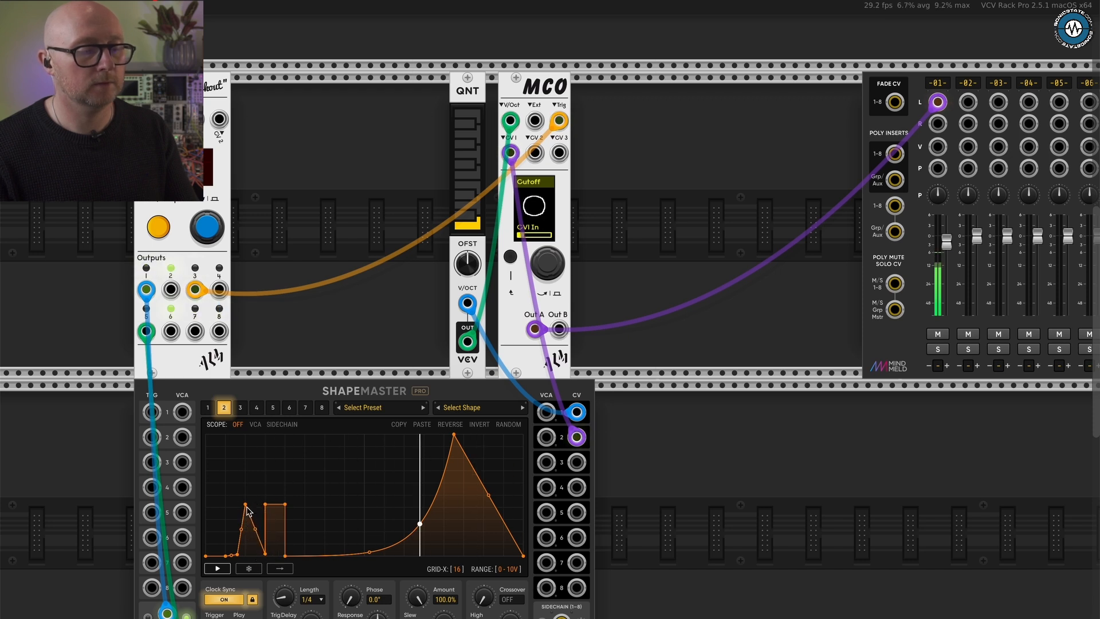
{"action": "left_click_drag", "start_coordinate": [246, 507], "coordinate": [244, 536]}
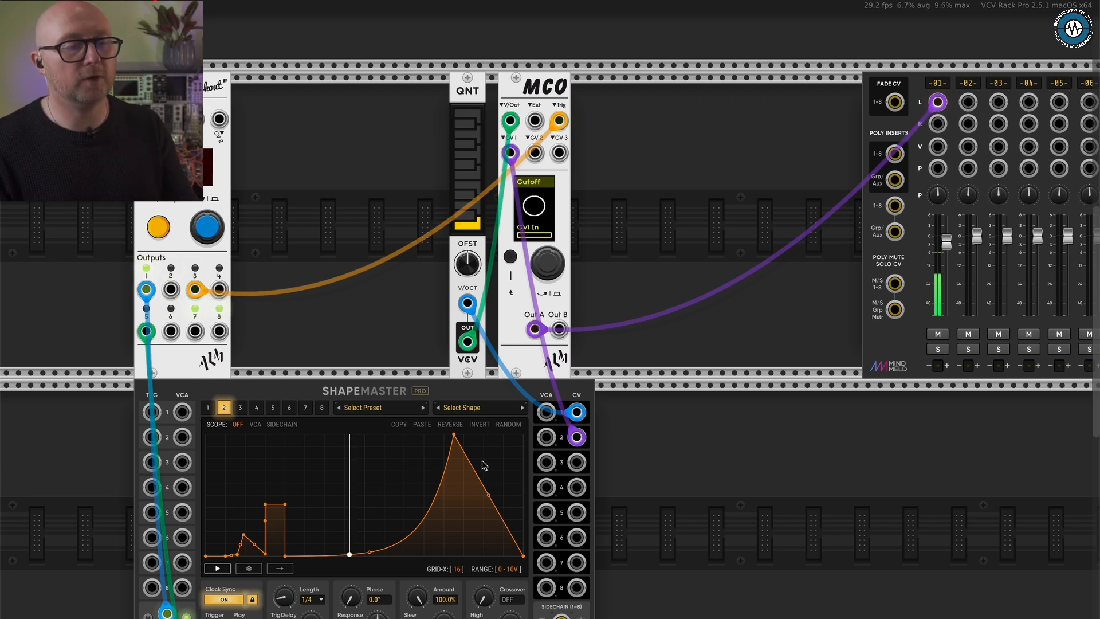
- Place QNT and MCO side by side and duplicate MCO without its cables, leaving a small gap to the copy
{"action": "scroll", "coordinate": [693, 398], "scroll_direction": "down", "scroll_amount": 3}
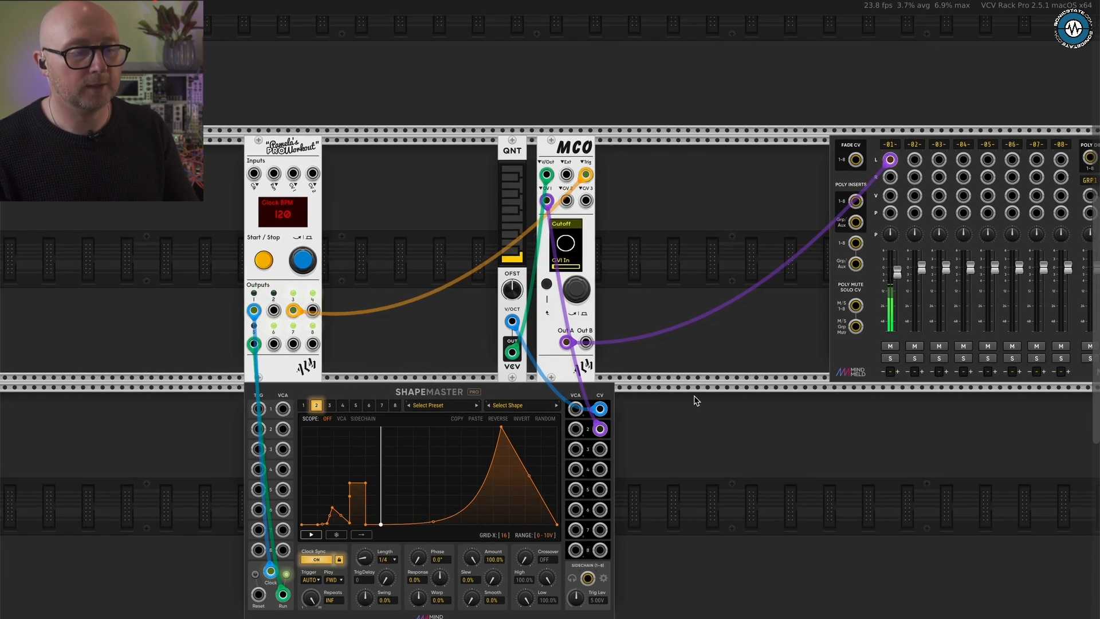
{"action": "scroll", "coordinate": [695, 400], "scroll_direction": "right", "scroll_amount": 5}
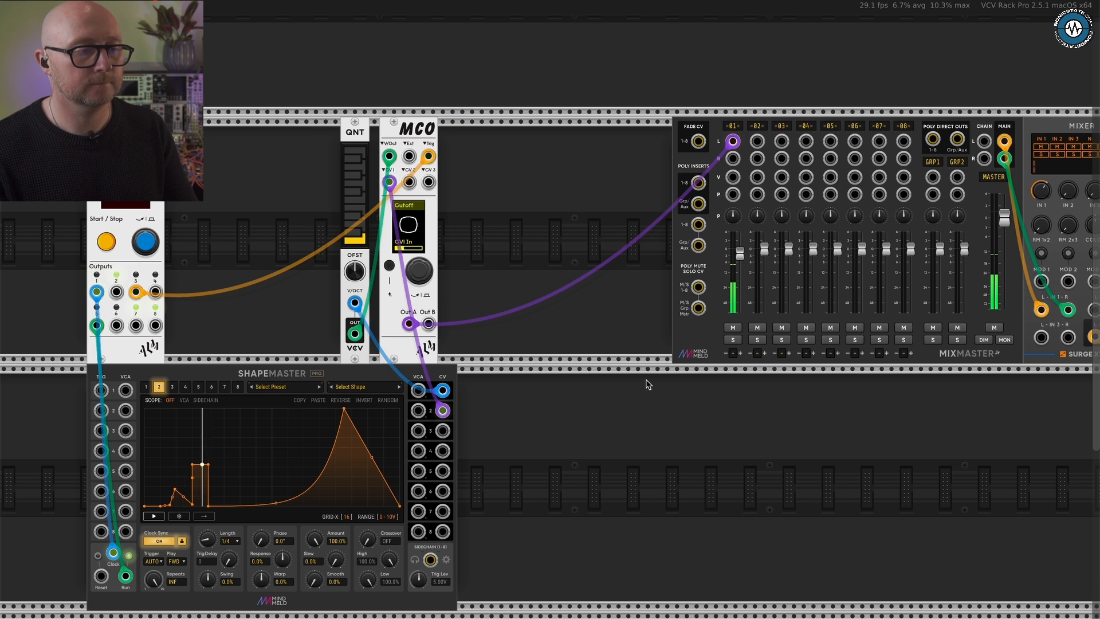
{"action": "left_click_drag", "start_coordinate": [370, 129], "coordinate": [397, 129]}
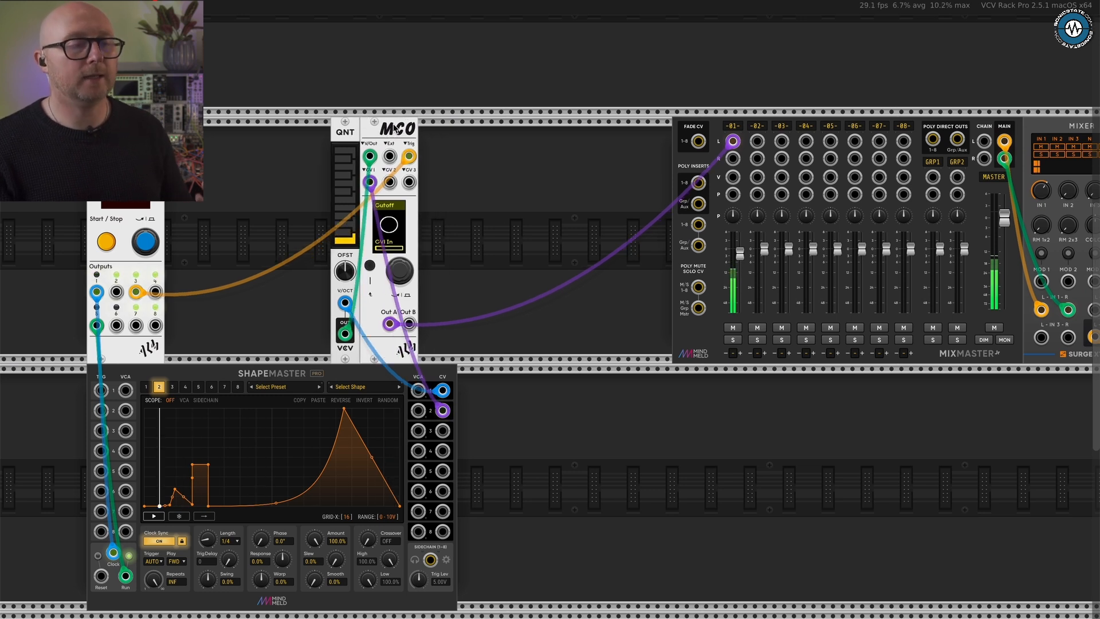
{"action": "right_click", "coordinate": [396, 128]}
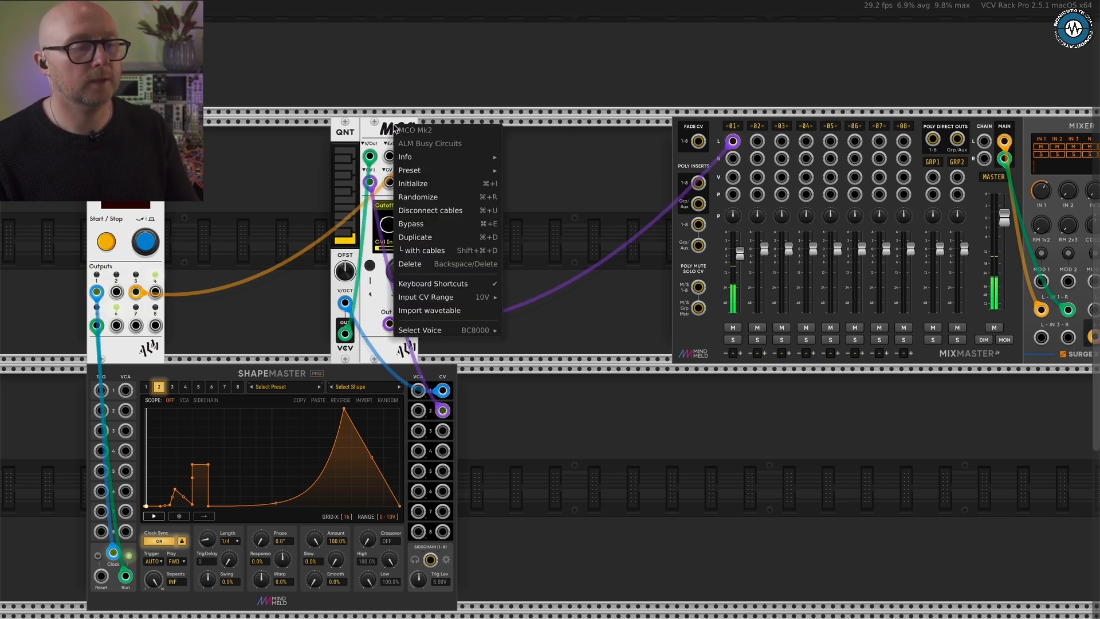
{"action": "left_click", "coordinate": [435, 236]}
{"action": "left_click_drag", "start_coordinate": [447, 128], "coordinate": [466, 129]}
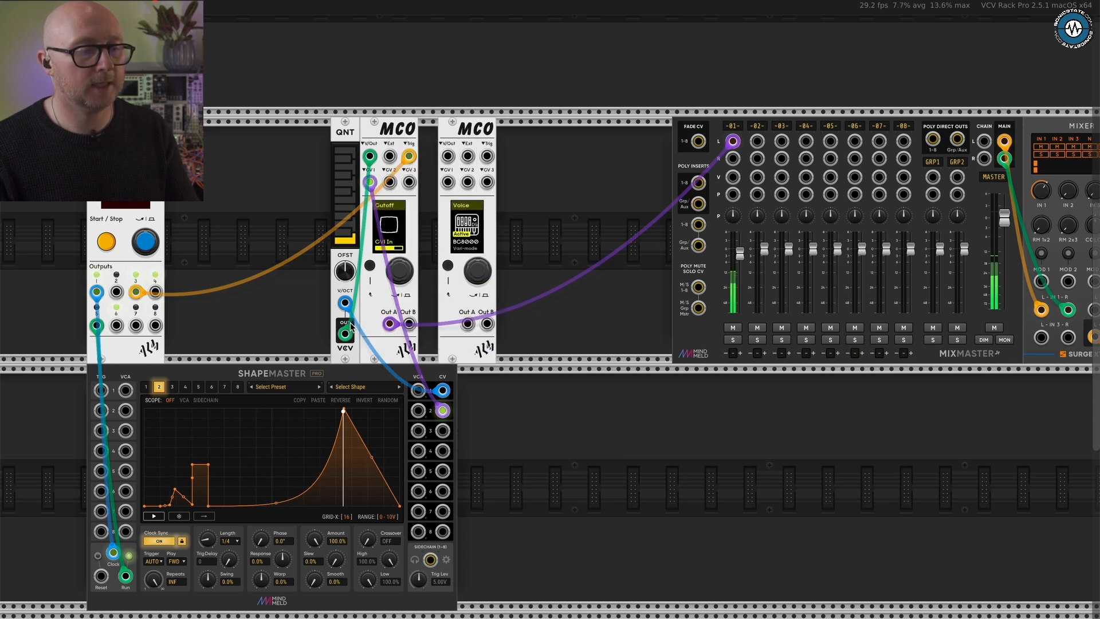
- Patch QNT's output to the duplicate MCO's V/Oct input and Pamela's output 3 to its Trig input
{"action": "left_click_drag", "start_coordinate": [344, 334], "coordinate": [449, 160]}
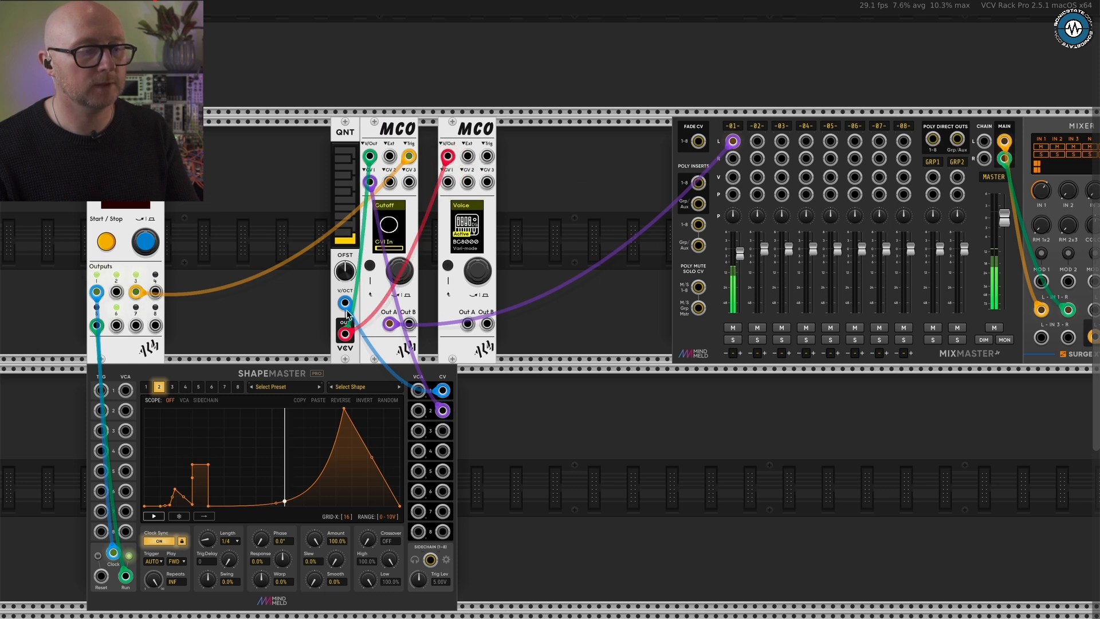
{"action": "left_click_drag", "start_coordinate": [153, 292], "coordinate": [486, 155]}
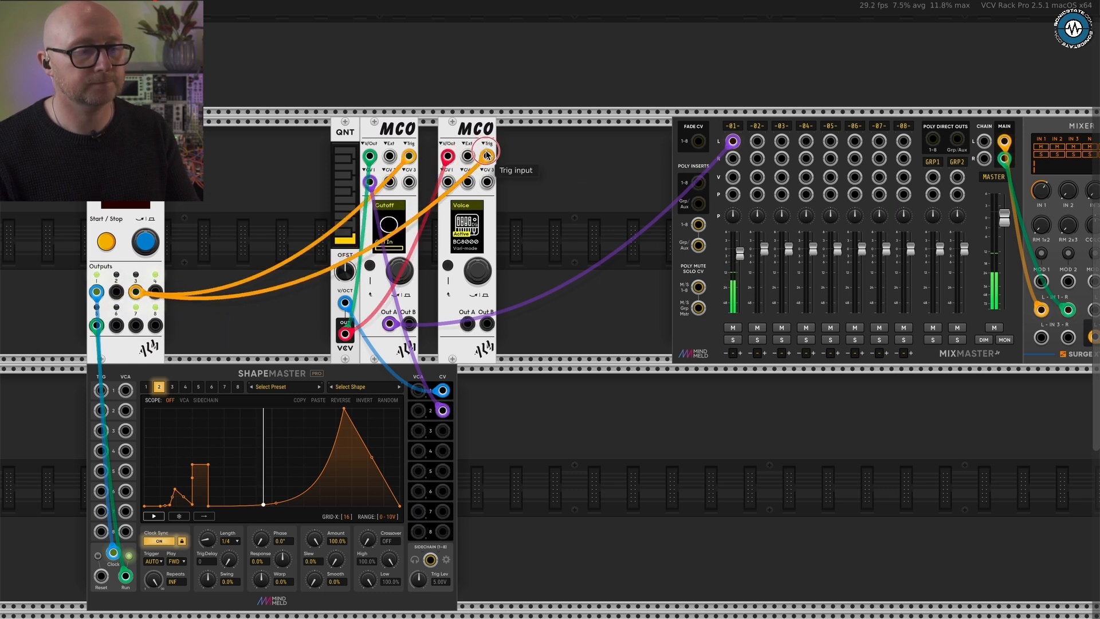
- Scroll through the duplicate MCO's voices to the additive ToneSum voice
{"action": "key", "text": "]"}
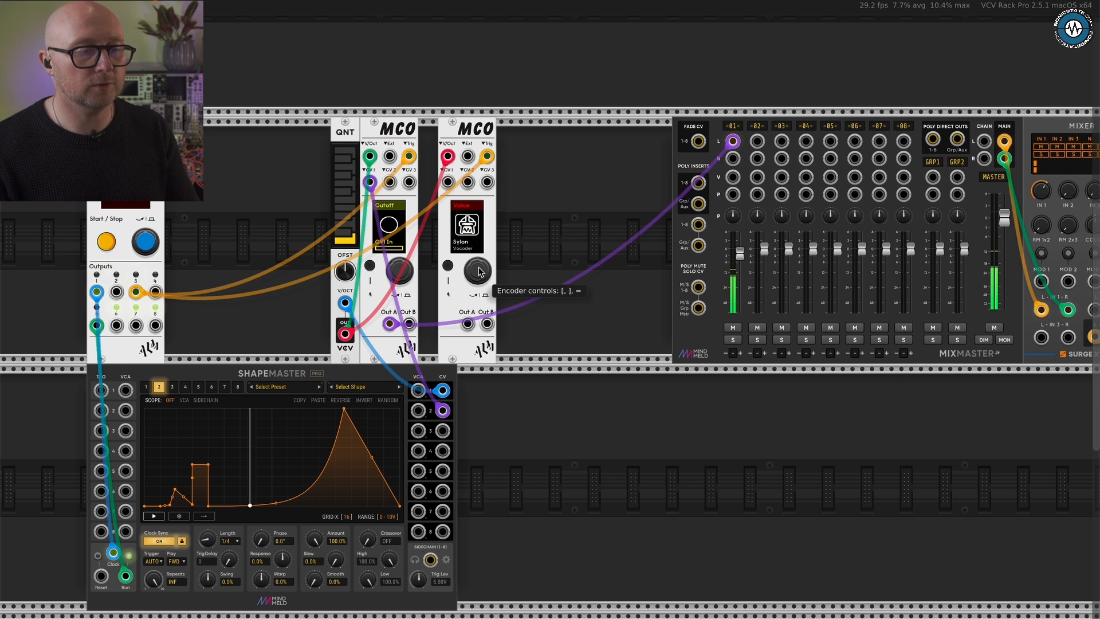
{"action": "key", "text": "]"}
{"action": "key", "text": "]"}
{"action": "key", "text": "]"}
{"action": "key", "text": "]"}
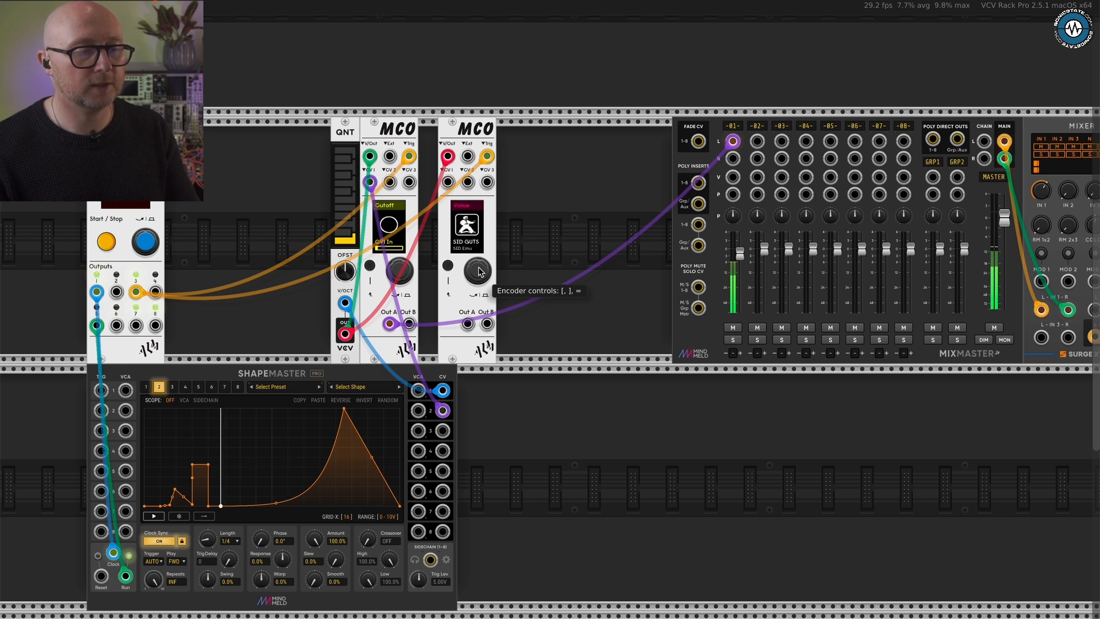
{"action": "scroll", "coordinate": [480, 272], "scroll_direction": "up", "scroll_amount": 3}
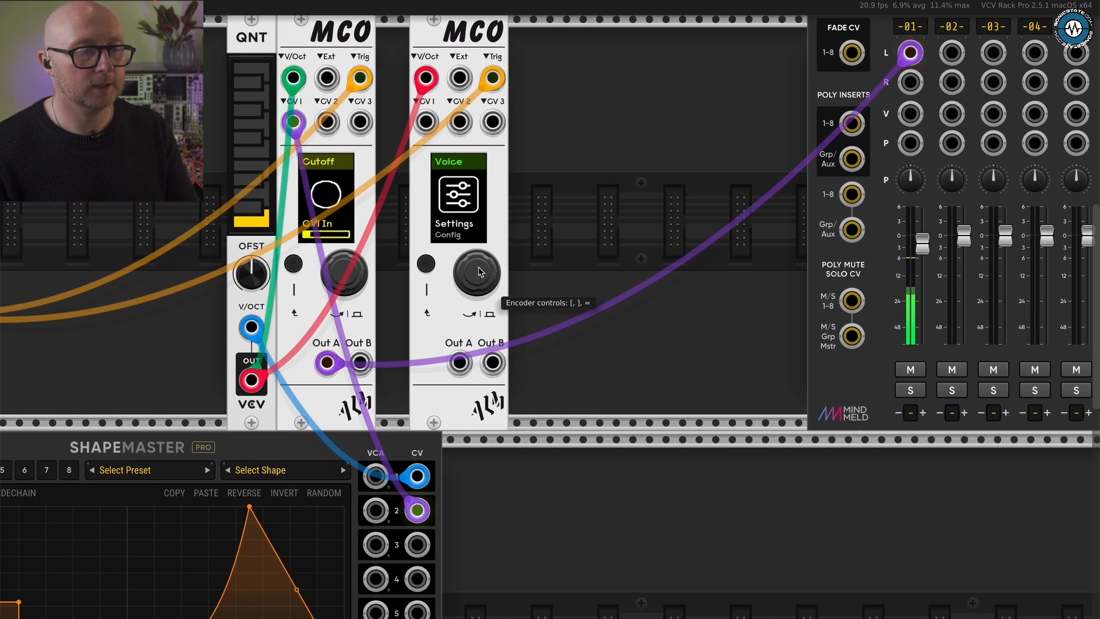
{"action": "key", "text": "]"}
{"action": "key", "text": "]"}
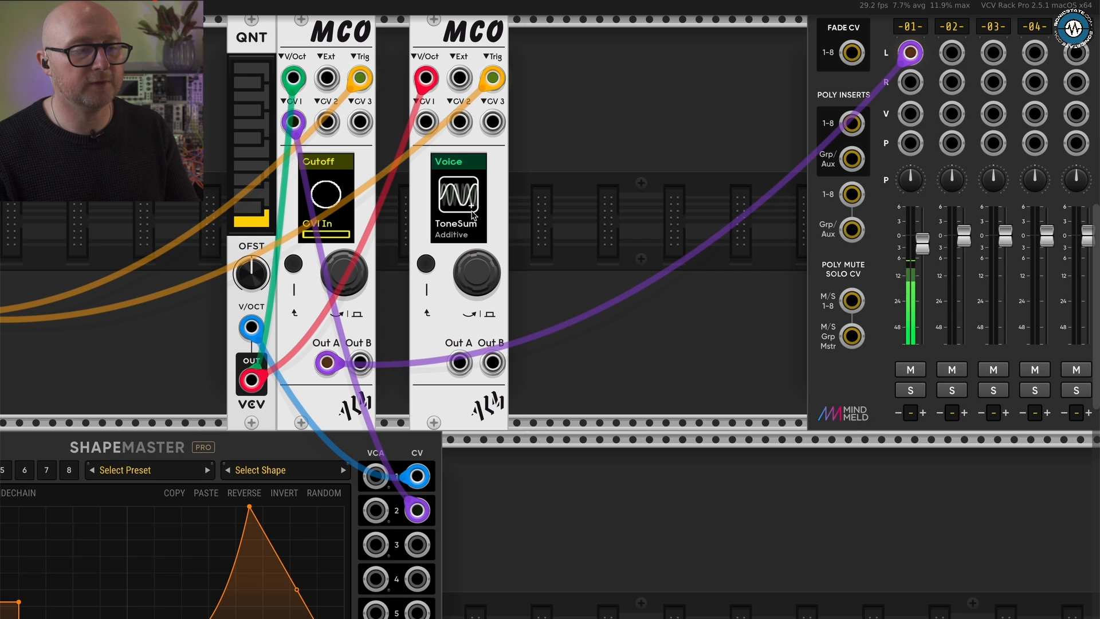
- Mute mixer channel 1 and patch the duplicate MCO's Out A to the L input of channel 2
{"action": "scroll", "coordinate": [653, 207], "scroll_direction": "up", "scroll_amount": 2}
{"action": "scroll", "coordinate": [653, 207], "scroll_direction": "right", "scroll_amount": 3}
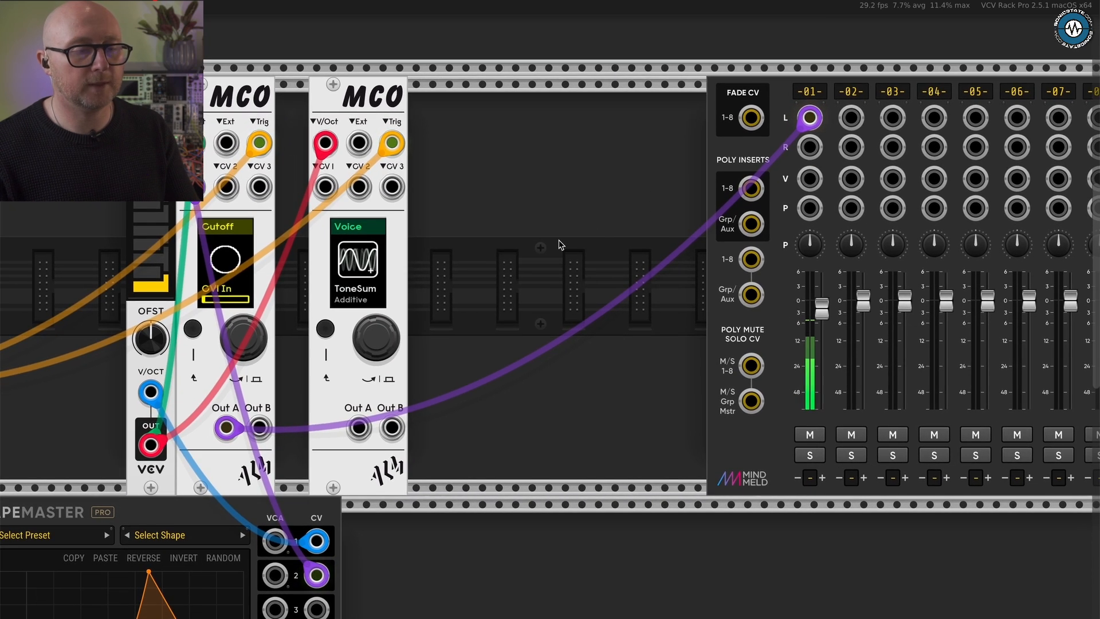
{"action": "left_click", "coordinate": [809, 434]}
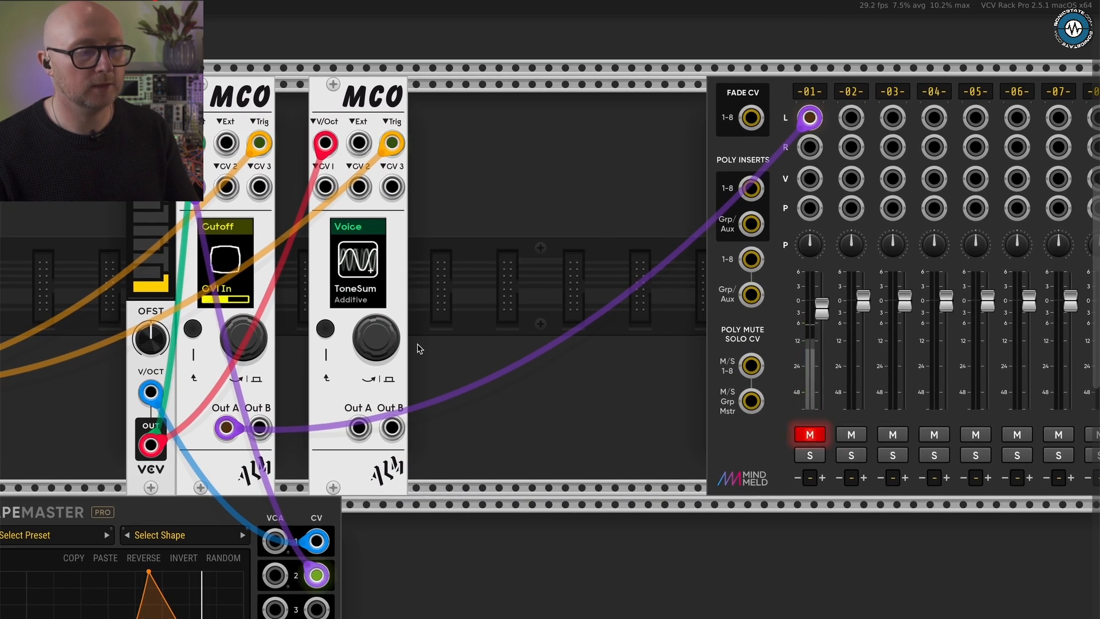
{"action": "left_click_drag", "start_coordinate": [358, 427], "coordinate": [851, 118]}
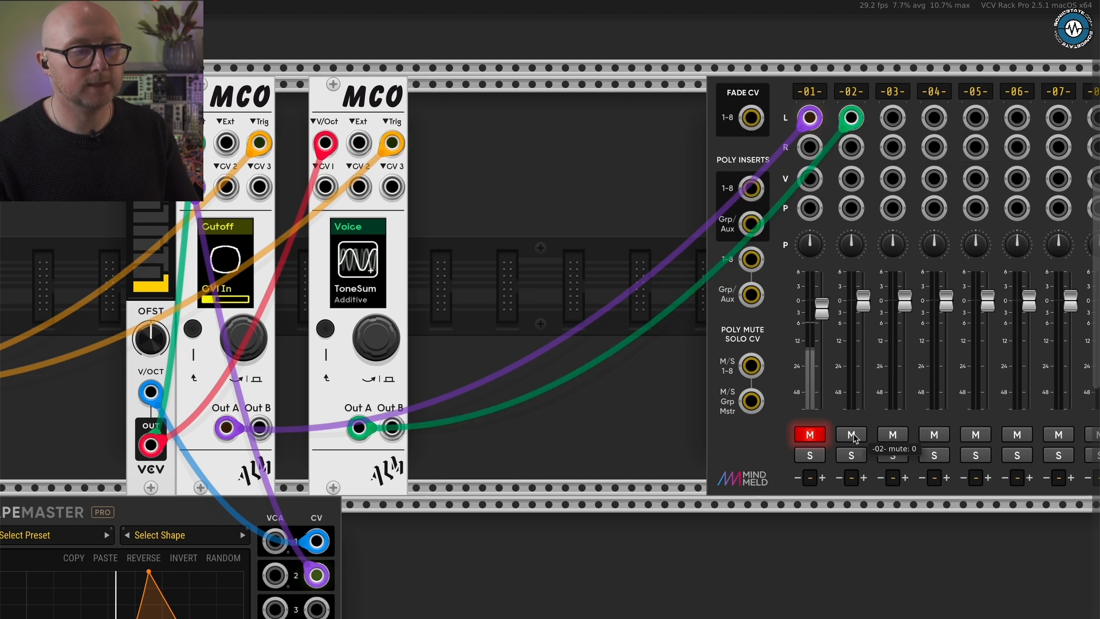
- Activate the ToneSum voice on the duplicate MCO and go through its parameters from Pitch to Harmonix
{"action": "left_click", "coordinate": [381, 337]}
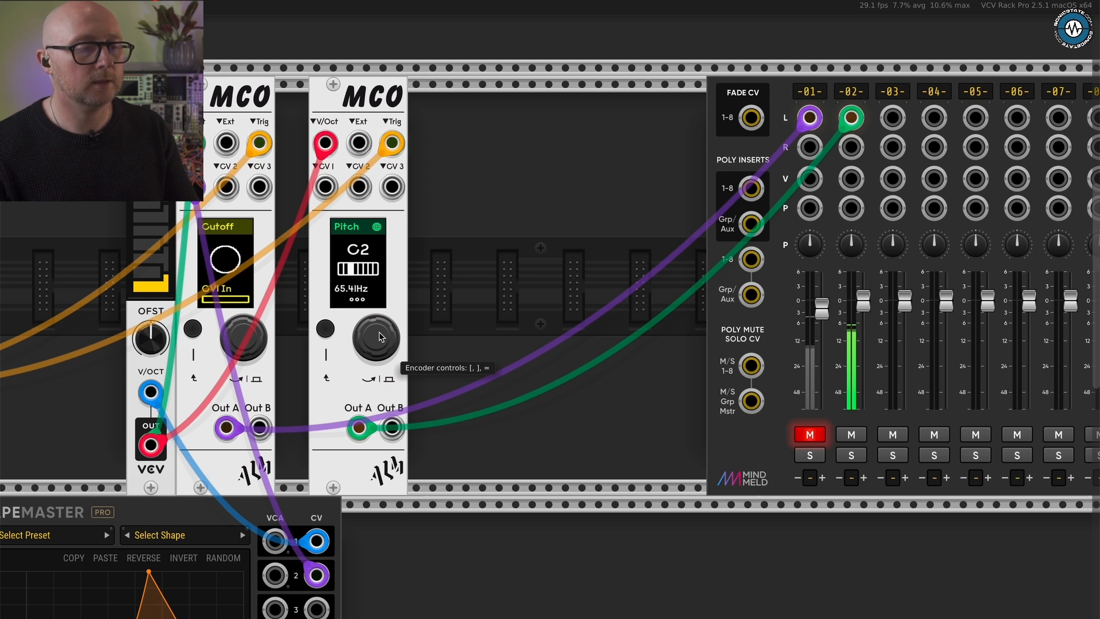
{"action": "left_click", "coordinate": [381, 336]}
{"action": "left_click", "coordinate": [382, 337]}
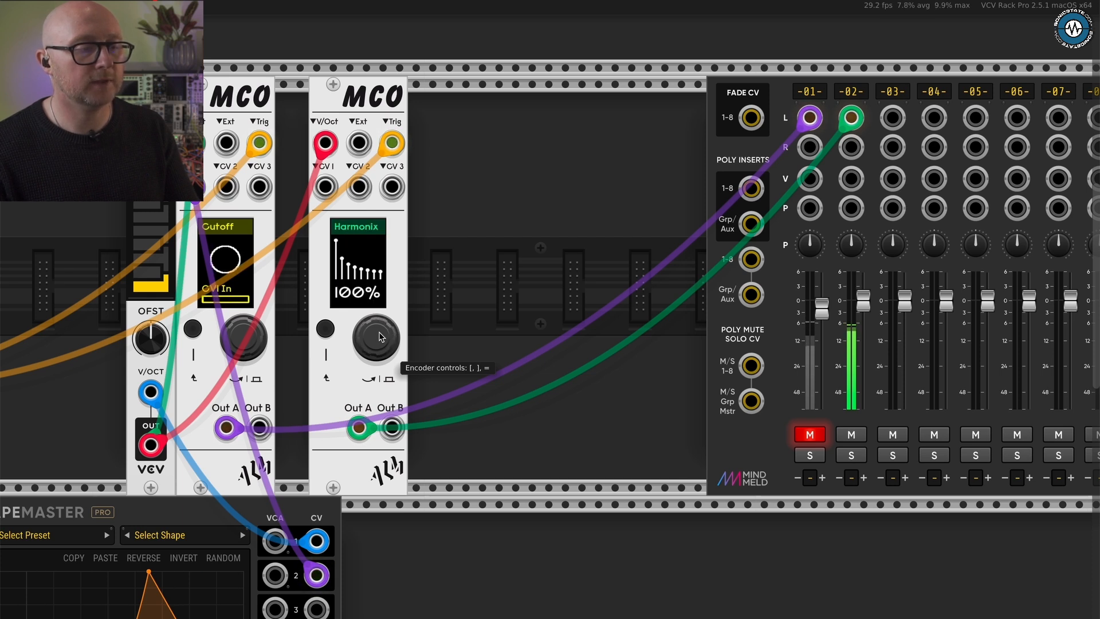
{"action": "left_click", "coordinate": [382, 337]}
{"action": "left_click", "coordinate": [382, 336]}
{"action": "left_click", "coordinate": [381, 337]}
{"action": "left_click", "coordinate": [381, 336]}
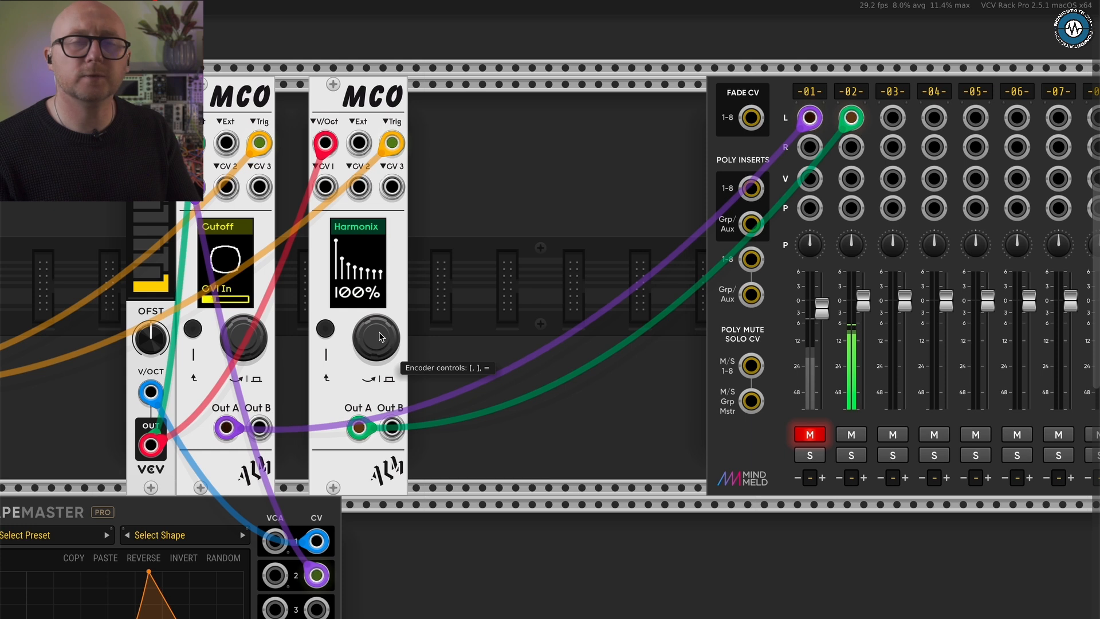
- Go through ToneSum's Ratios and Notch parameters to its Trig In setting
{"action": "left_click", "coordinate": [381, 336]}
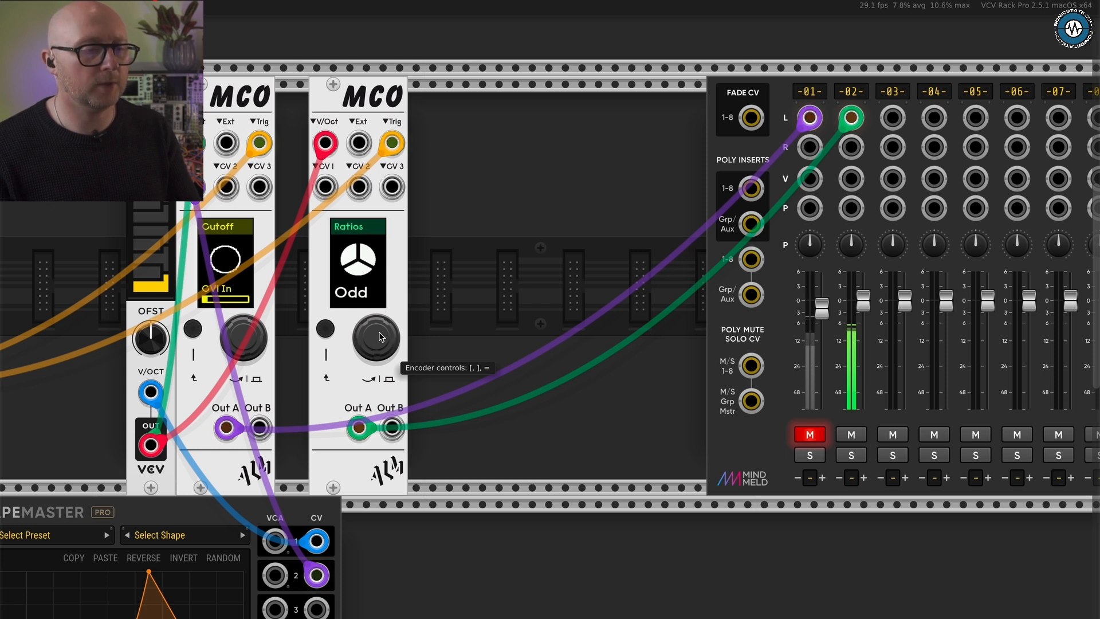
{"action": "left_click", "coordinate": [381, 337]}
{"action": "left_click", "coordinate": [382, 337]}
{"action": "left_click", "coordinate": [381, 337]}
{"action": "left_click", "coordinate": [382, 336]}
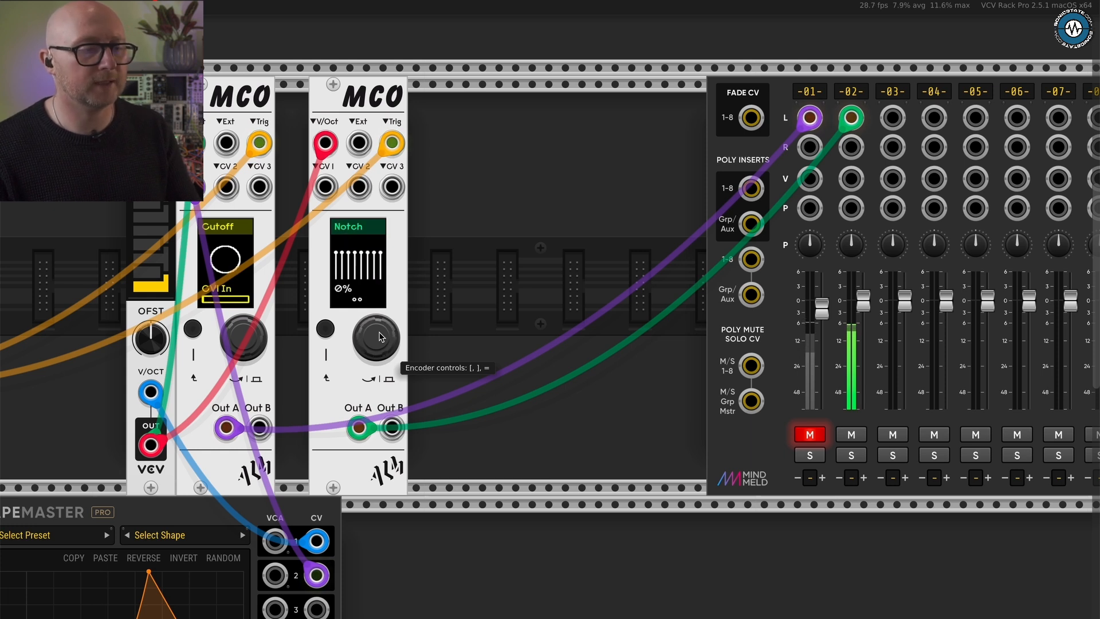
{"action": "left_click", "coordinate": [382, 337]}
{"action": "left_click", "coordinate": [381, 337]}
- Set the ToneSum envelope's decay to 148 ms and its attack to 0 ms
{"action": "left_click", "coordinate": [381, 337]}
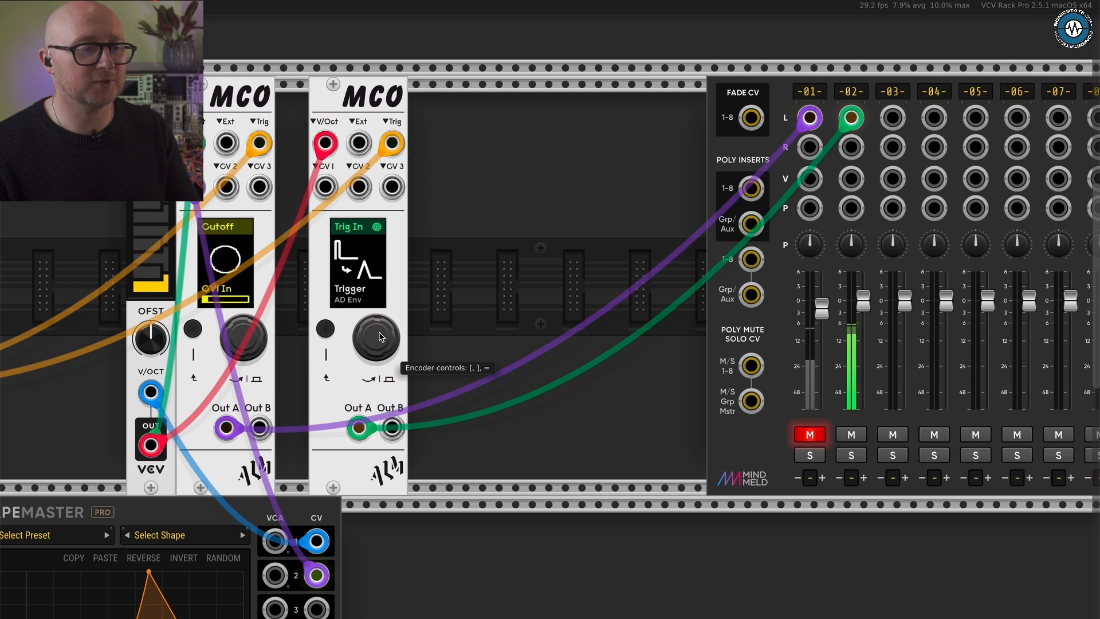
{"action": "left_click", "coordinate": [382, 337]}
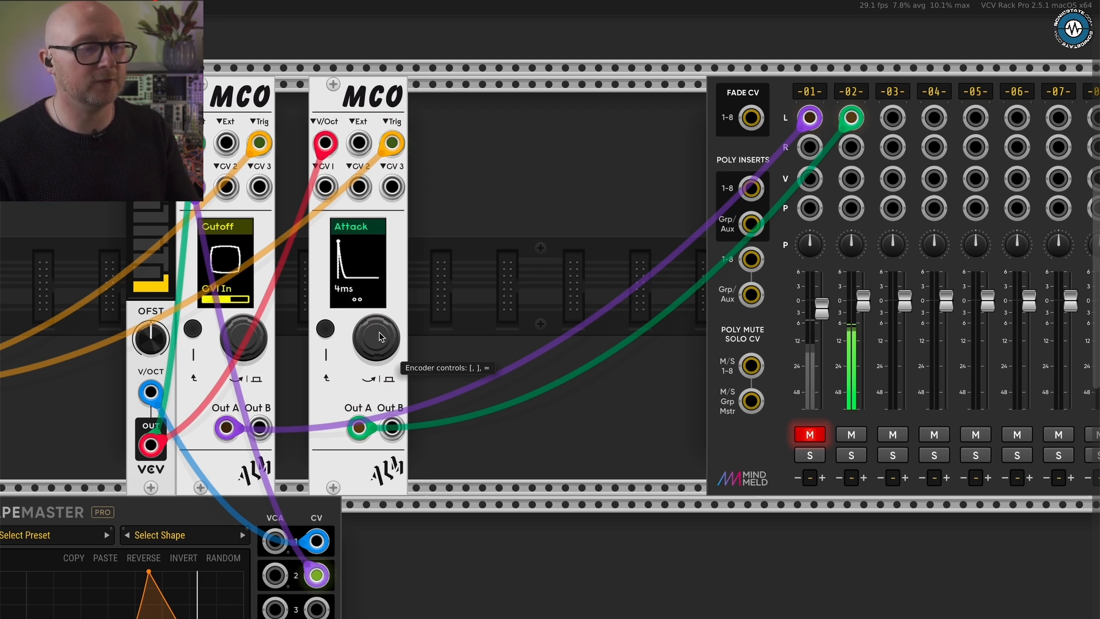
{"action": "left_click", "coordinate": [381, 337]}
{"action": "left_click", "coordinate": [382, 337]}
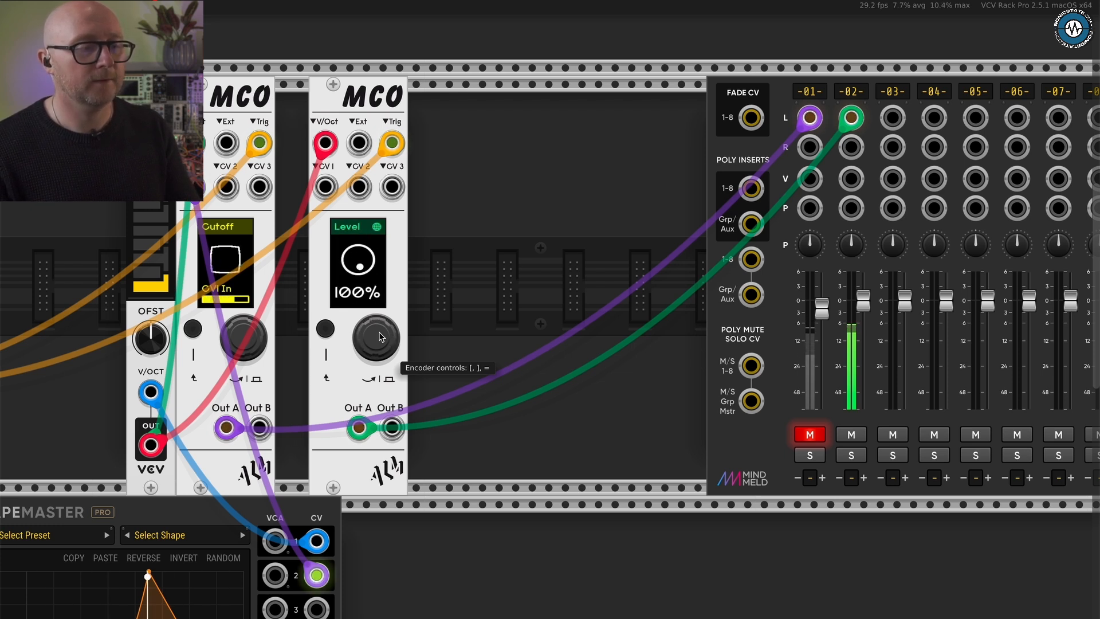
{"action": "left_click", "coordinate": [381, 337]}
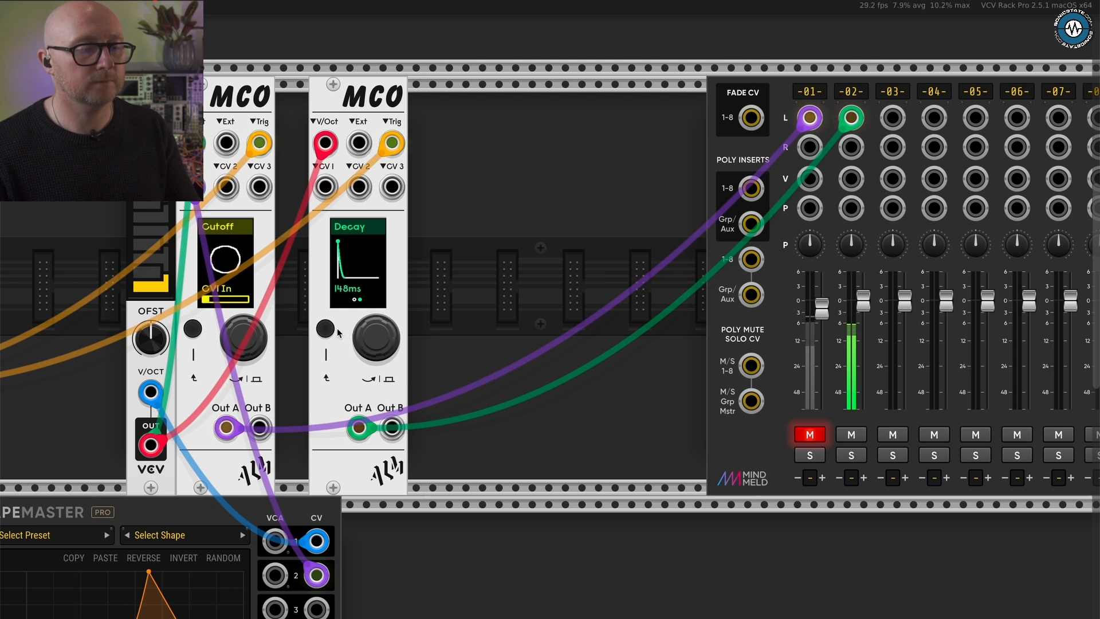
{"action": "left_click", "coordinate": [376, 336]}
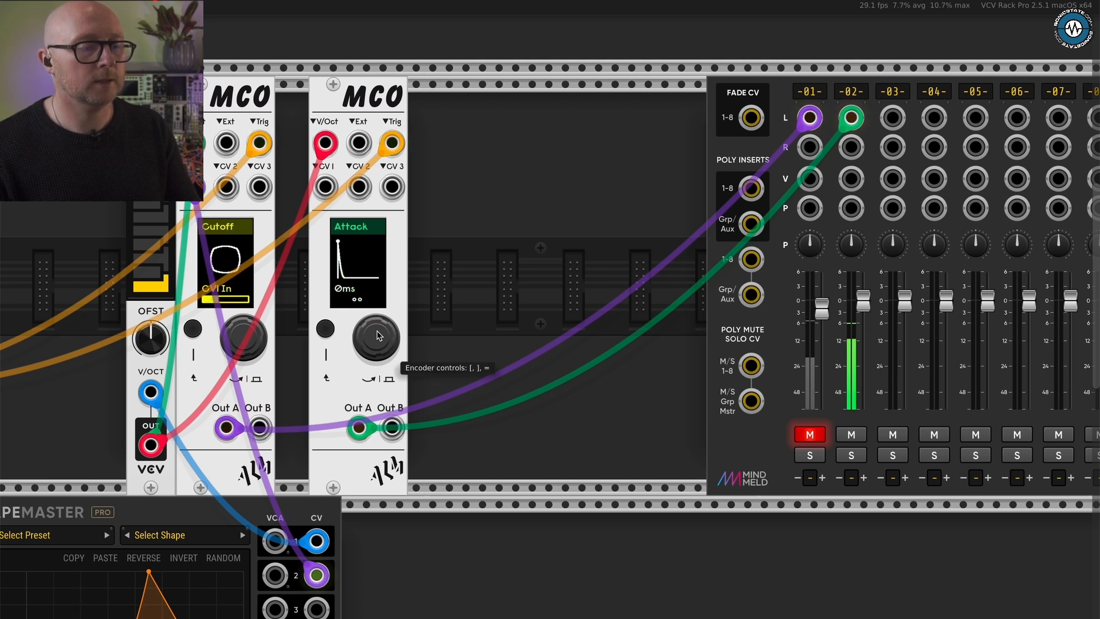
- Load the factory preset Warm 1 on the duplicate MCO's ToneSum voice
{"action": "left_click", "coordinate": [376, 336]}
{"action": "left_click", "coordinate": [376, 336]}
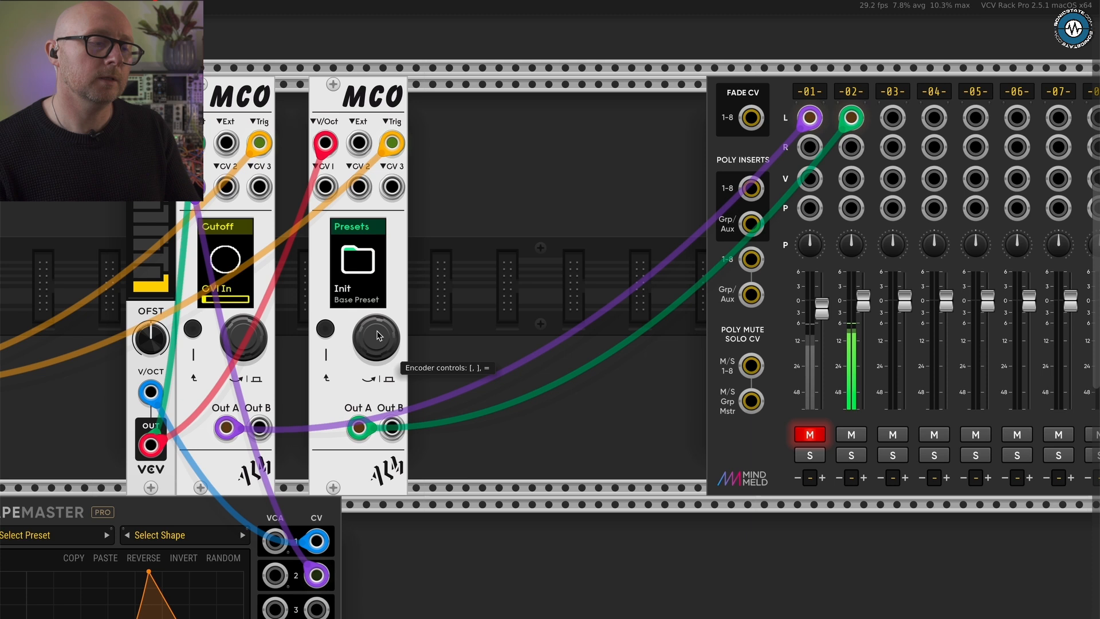
{"action": "left_click", "coordinate": [376, 336]}
{"action": "left_click", "coordinate": [376, 337]}
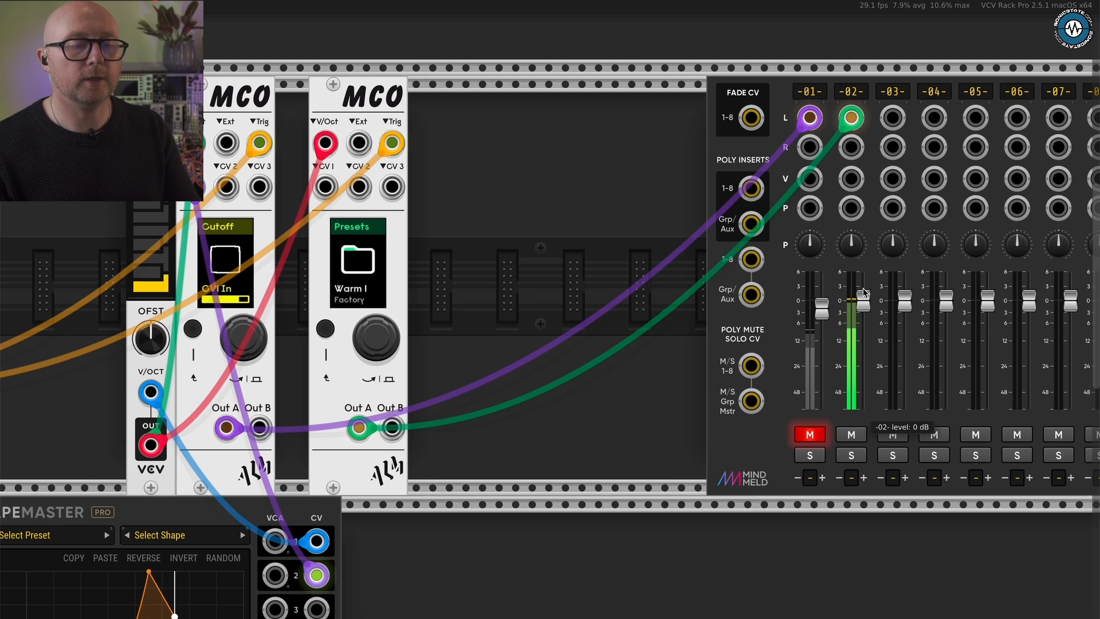
- Unmute mixer channel 1 and raise its level to about -0.87 dB
{"action": "mouse_move", "coordinate": [823, 309]}
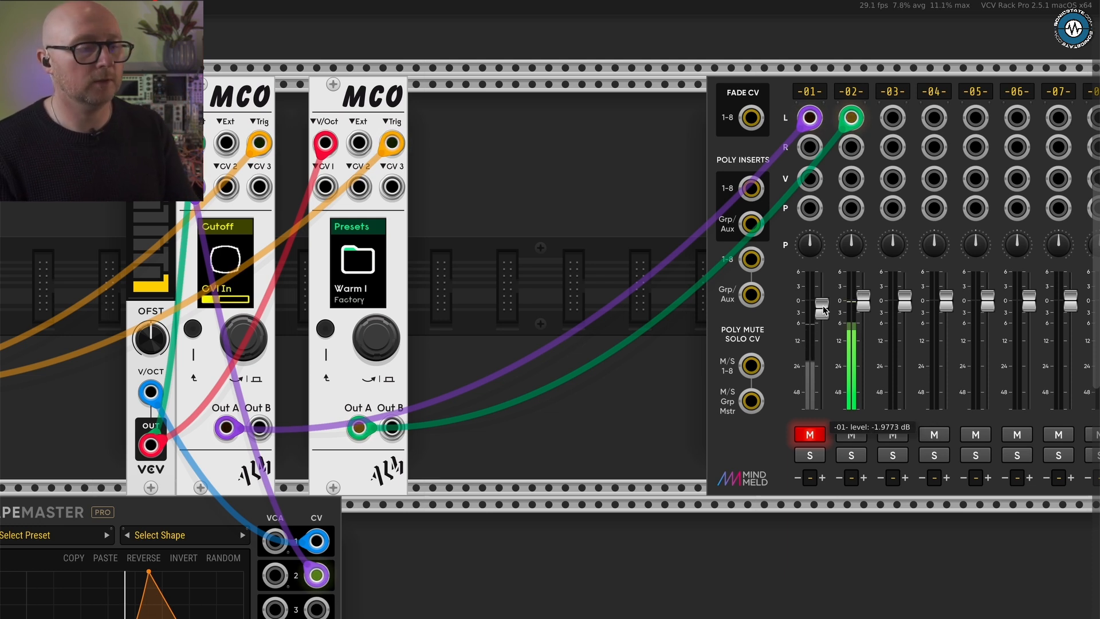
{"action": "left_click", "coordinate": [809, 434]}
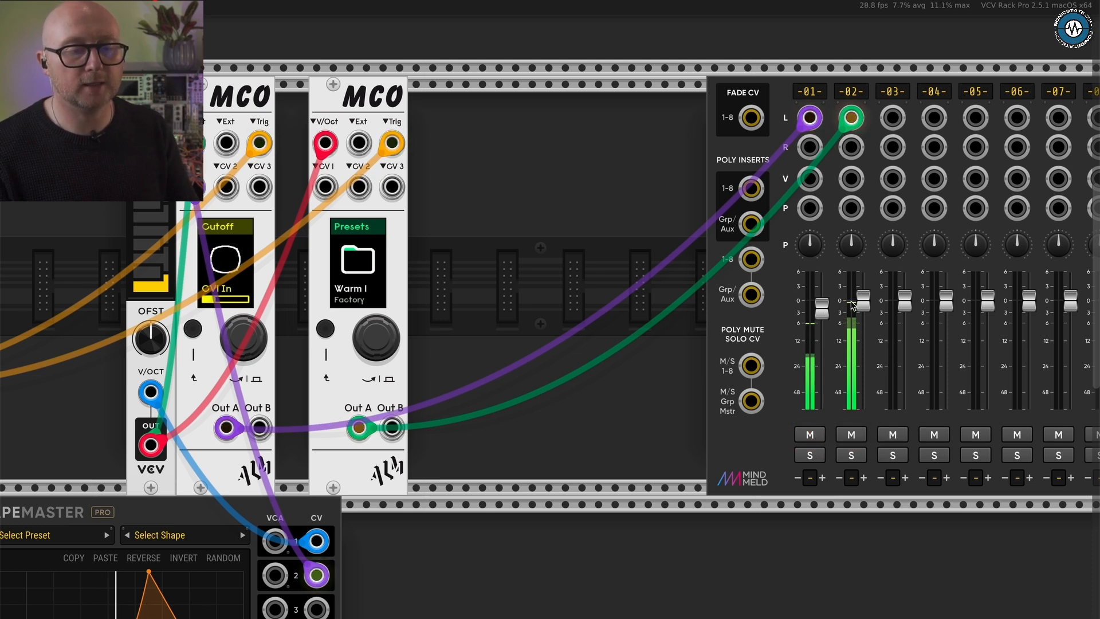
{"action": "mouse_move", "coordinate": [820, 312]}
{"action": "left_click_drag", "start_coordinate": [822, 306], "coordinate": [820, 303]}
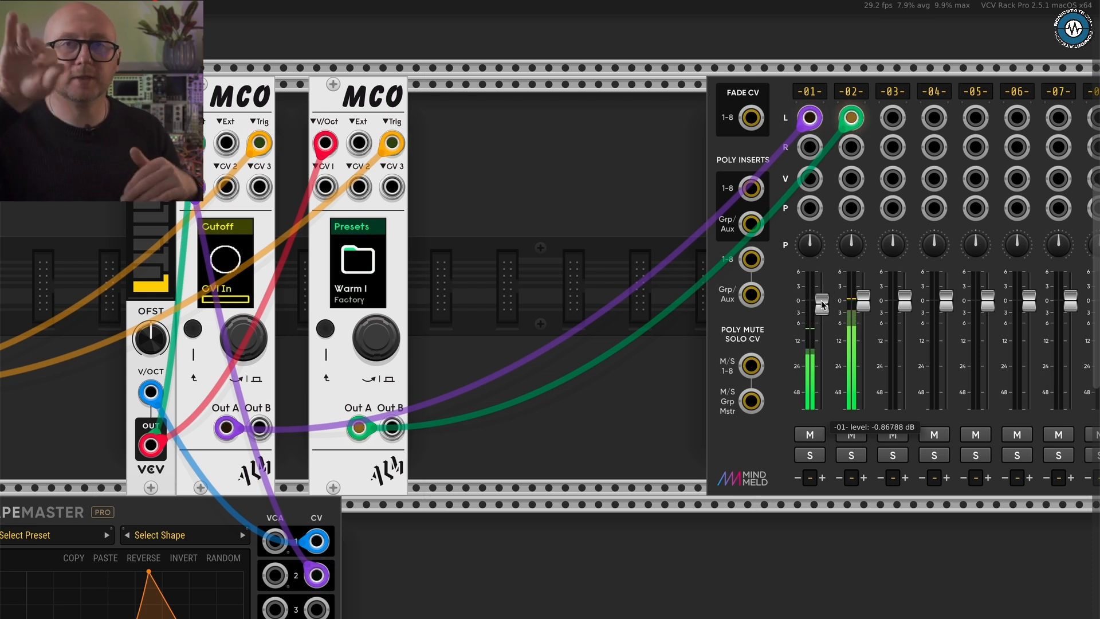
- Set the length of ShapeMaster channel 2 to 1 bar
{"action": "scroll", "coordinate": [584, 363], "scroll_direction": "down", "scroll_amount": 4}
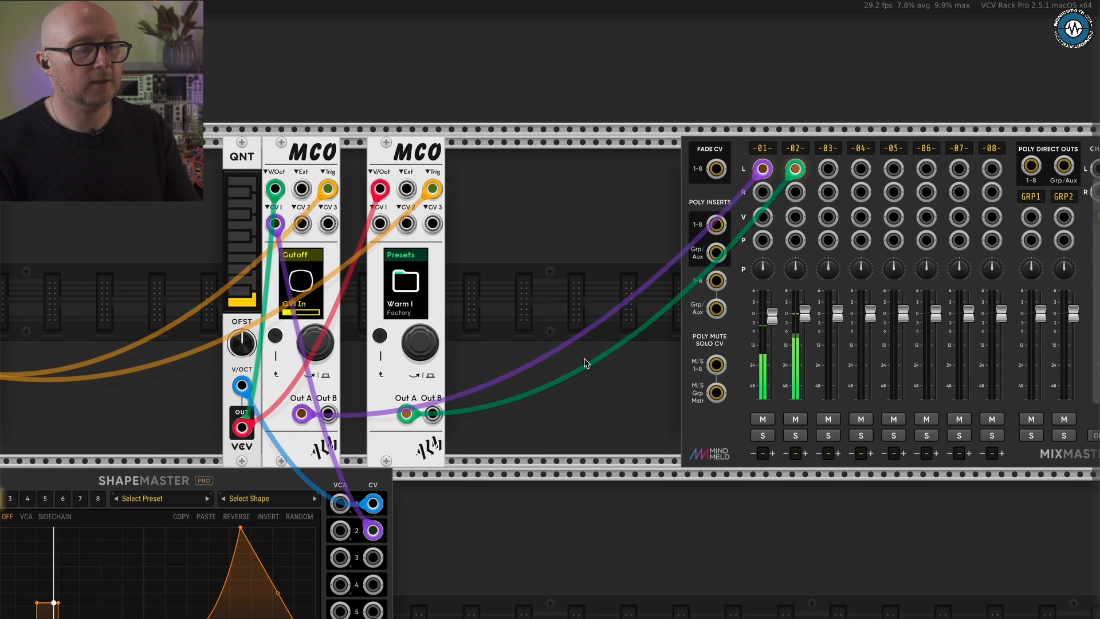
{"action": "scroll", "coordinate": [399, 512], "scroll_direction": "down", "scroll_amount": 3}
{"action": "scroll", "coordinate": [399, 512], "scroll_direction": "left", "scroll_amount": 2}
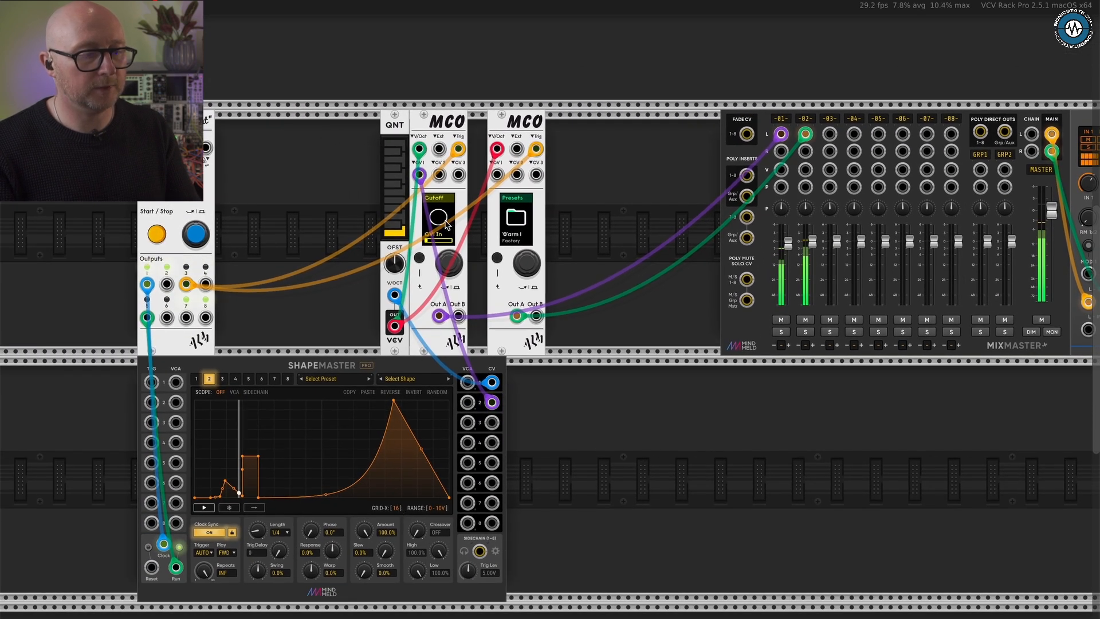
{"action": "mouse_move", "coordinate": [258, 525]}
{"action": "left_mouse_down"}
{"action": "mouse_move", "coordinate": [240, 570]}
{"action": "mouse_move", "coordinate": [252, 505]}
{"action": "left_mouse_up"}
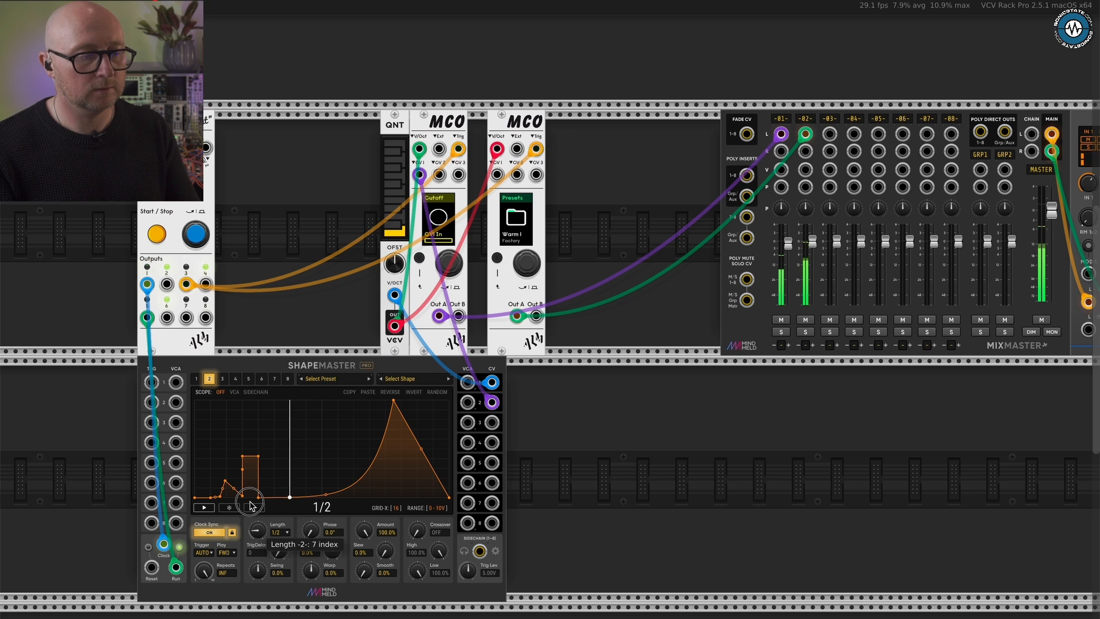
{"action": "left_click_drag", "start_coordinate": [250, 504], "coordinate": [255, 489]}
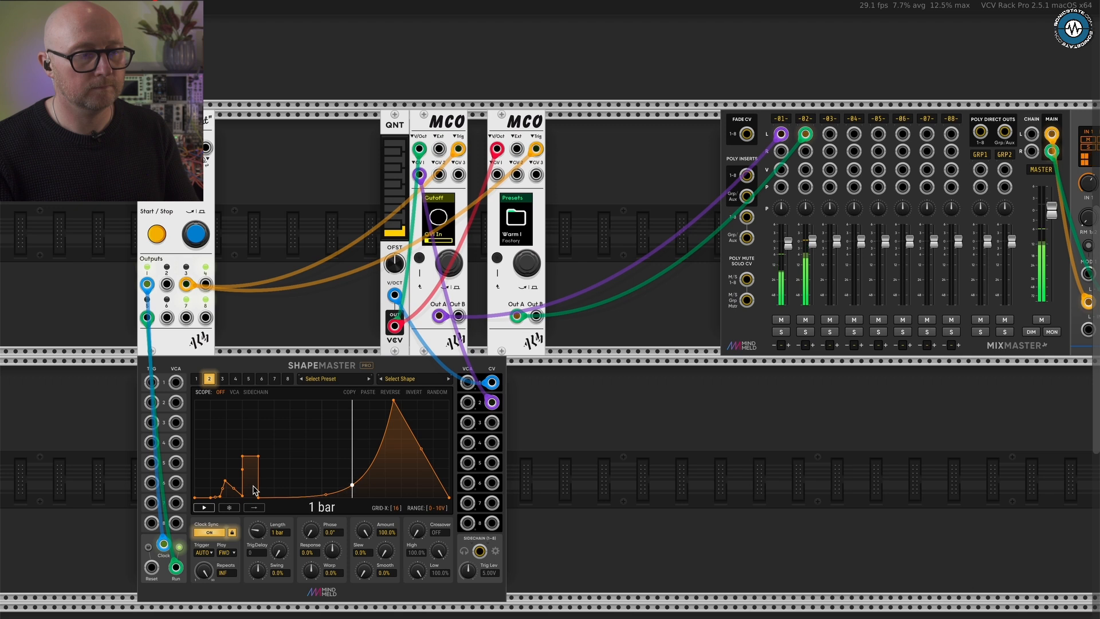
- Add the ALM MFX effects module directly beside the first MCO, moving the second MCO aside to make room
{"action": "left_click_drag", "start_coordinate": [506, 123], "coordinate": [556, 122]}
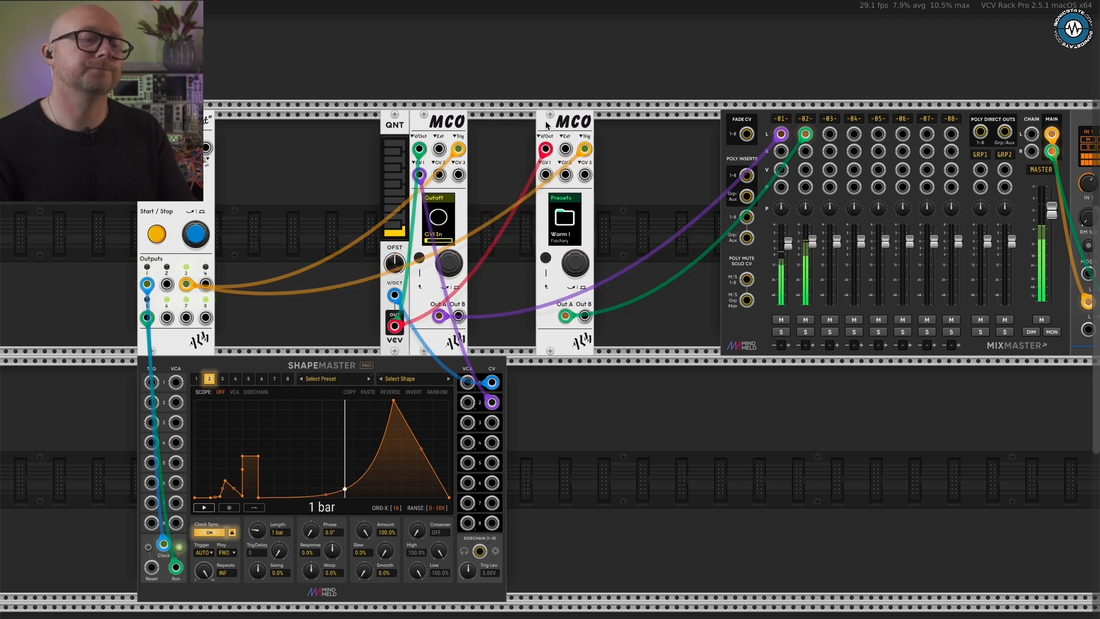
{"action": "right_click", "coordinate": [486, 143]}
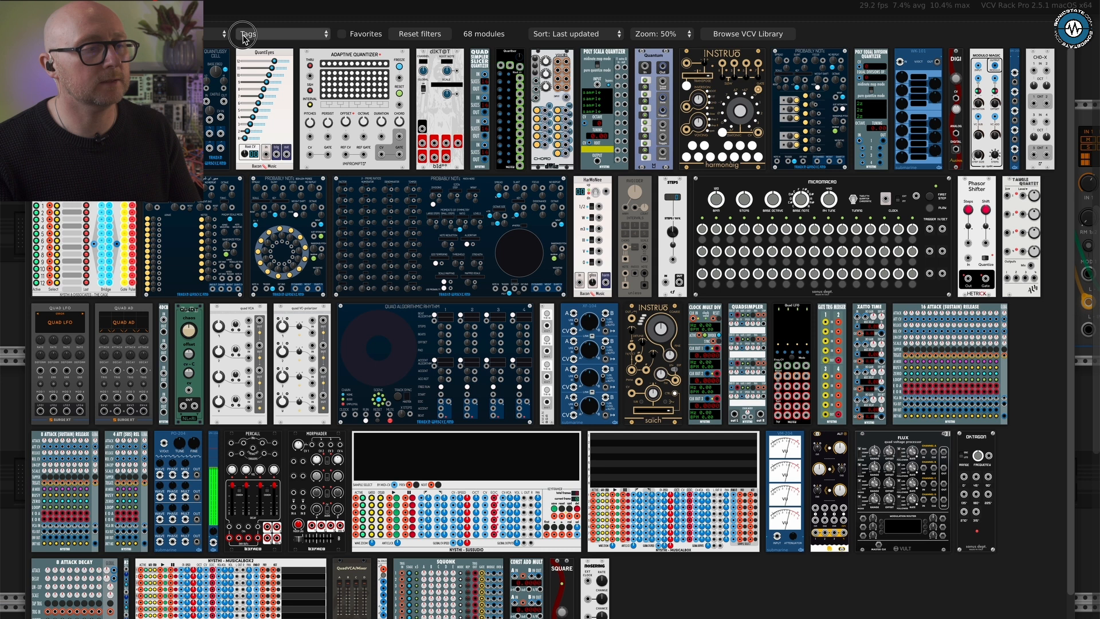
{"action": "left_click", "coordinate": [224, 35]}
{"action": "left_click", "coordinate": [219, 35]}
{"action": "left_click", "coordinate": [203, 35]}
{"action": "left_click", "coordinate": [198, 48]}
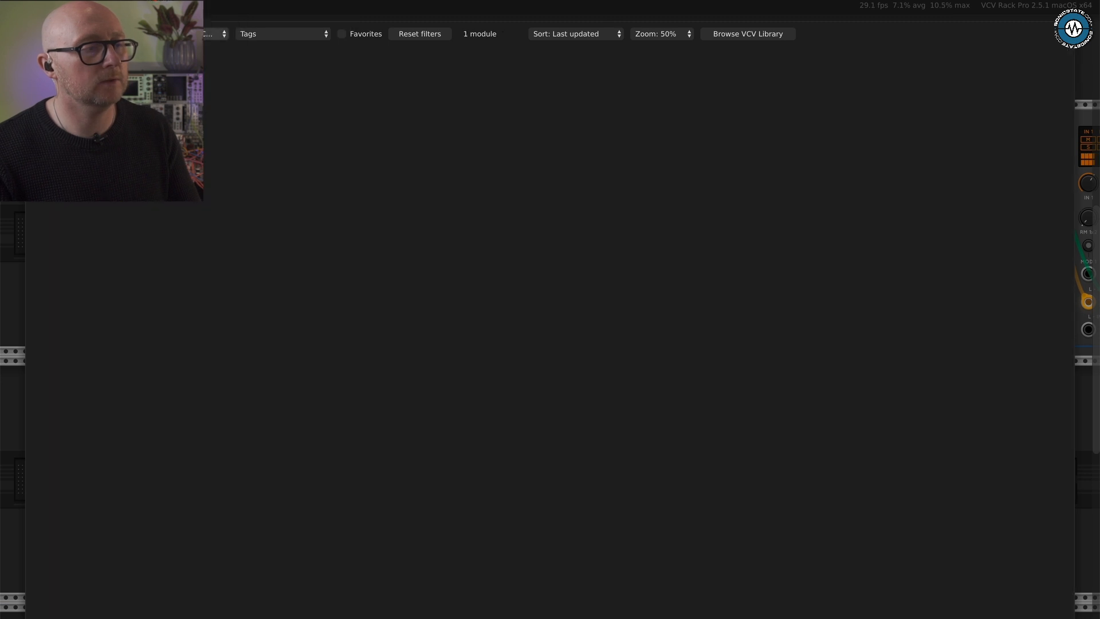
{"action": "key", "text": "BackSpace"}
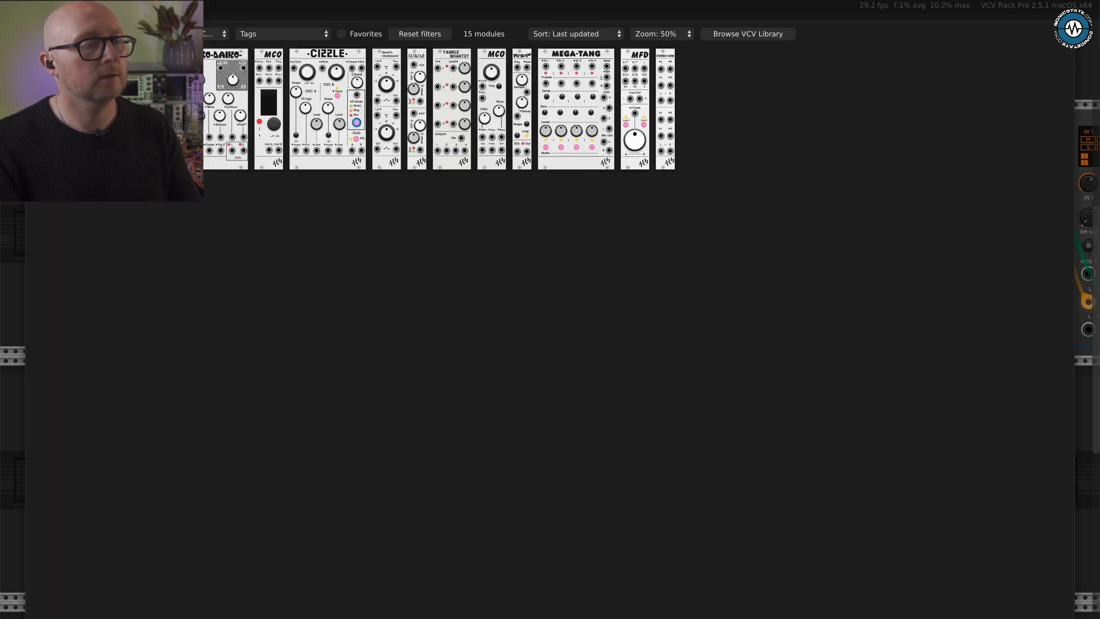
{"action": "left_click", "coordinate": [359, 181]}
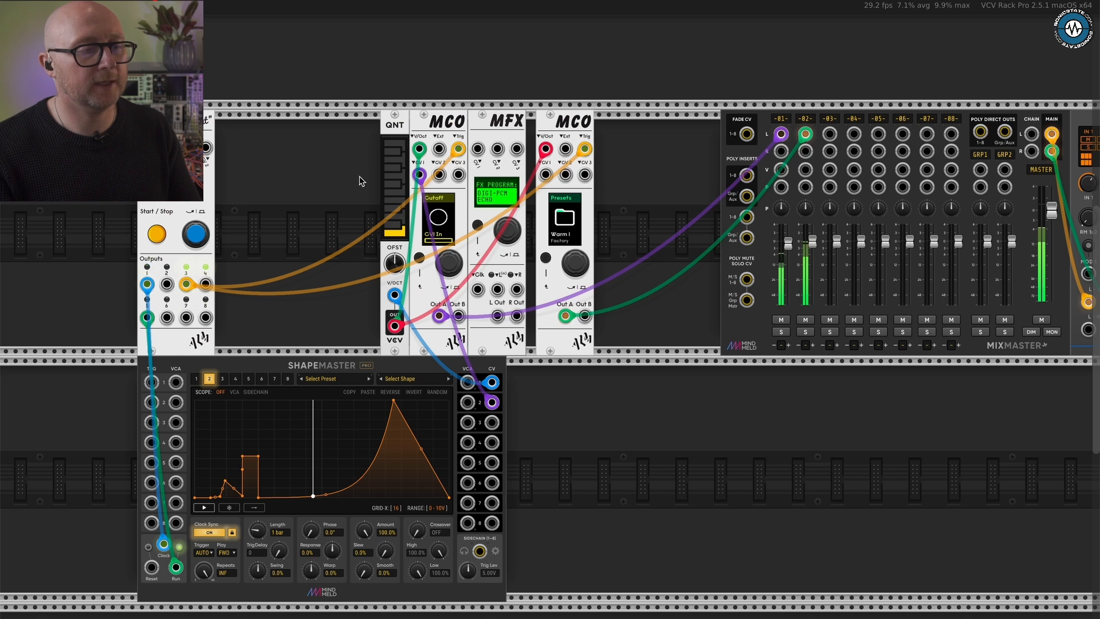
{"action": "left_click_drag", "start_coordinate": [564, 123], "coordinate": [633, 123]}
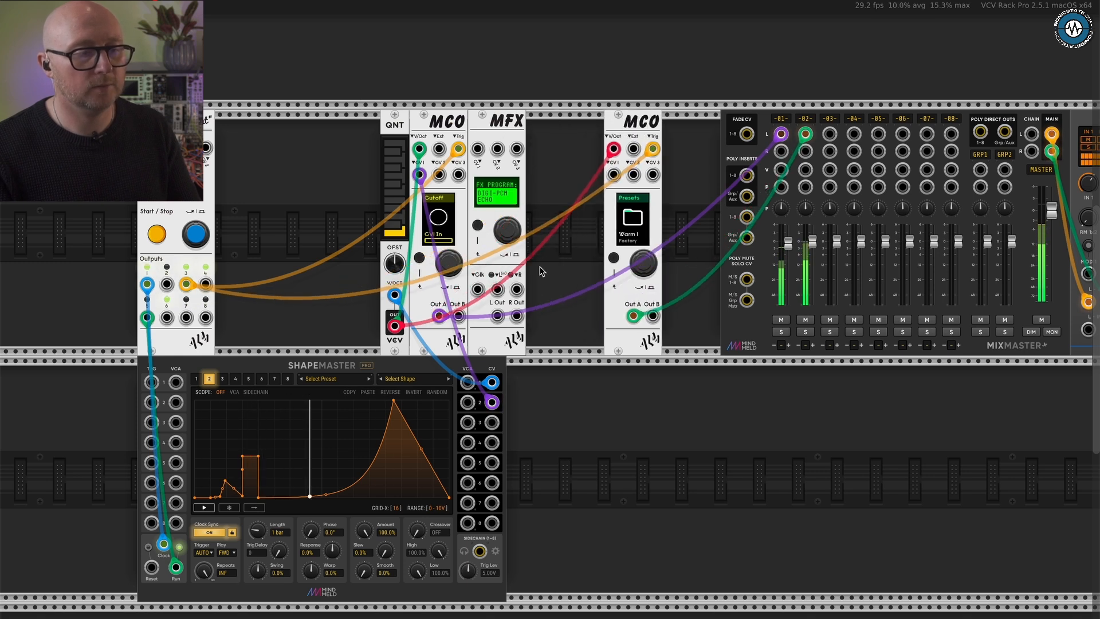
- Patch the first MCO's output A into the MFX's left input and the MFX's stereo outputs into mixer channel 1
{"action": "scroll", "coordinate": [473, 275], "scroll_direction": "up", "scroll_amount": 3}
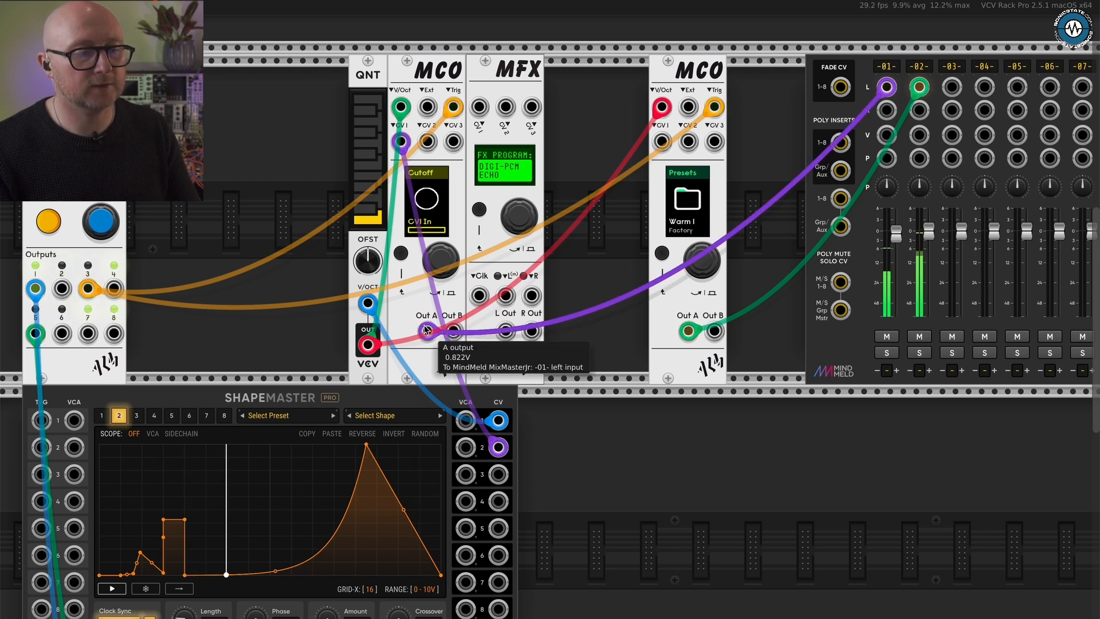
{"action": "left_click_drag", "start_coordinate": [427, 330], "coordinate": [885, 109]}
{"action": "left_click_drag", "start_coordinate": [427, 330], "coordinate": [506, 295]}
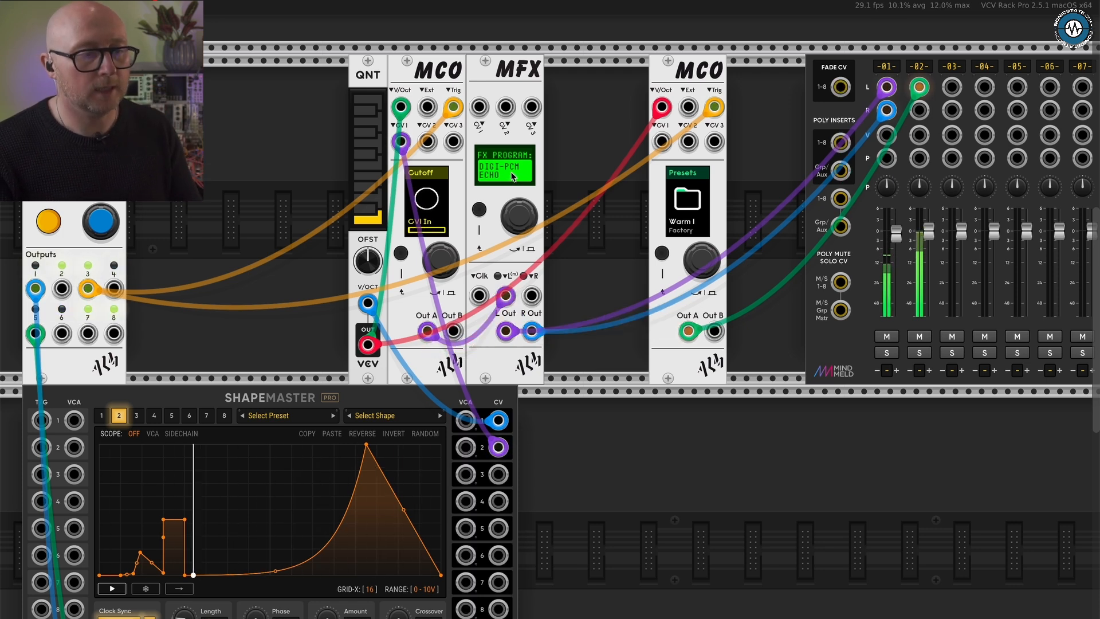
- Load the DIGI-PCM ECHO program on the MFX and set its mode to STEREO TAP
{"action": "left_click", "coordinate": [520, 206]}
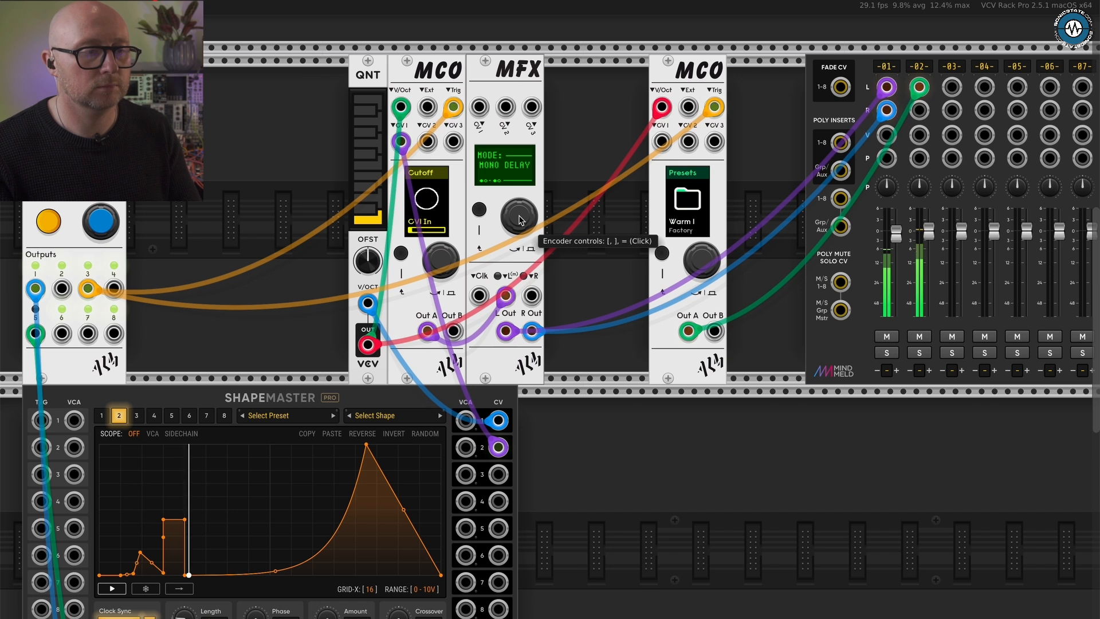
{"action": "left_click", "coordinate": [520, 219]}
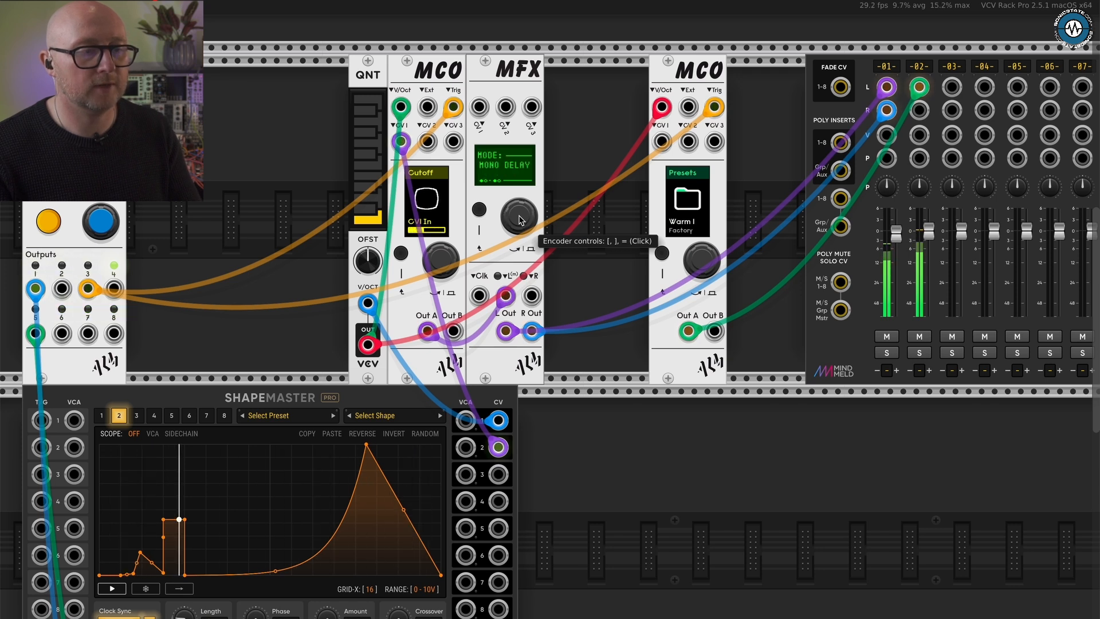
{"action": "left_click", "coordinate": [519, 217]}
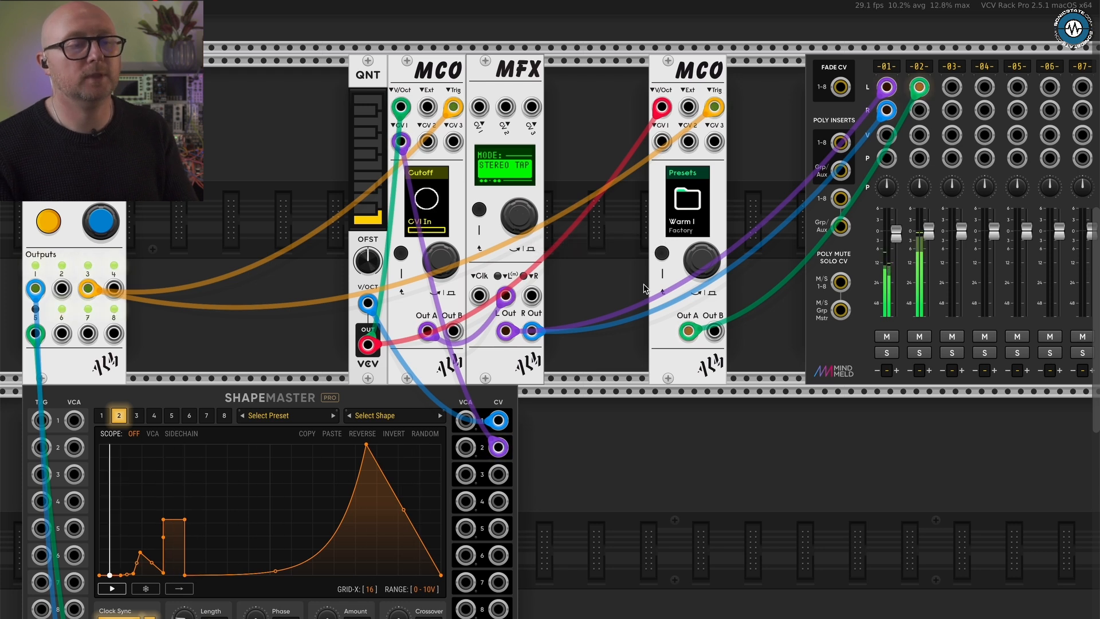
- Place the second MCO directly beside the MFX and set the length of ShapeMaster channel 2 to 1/2
{"action": "scroll", "coordinate": [643, 288], "scroll_direction": "down", "scroll_amount": 5}
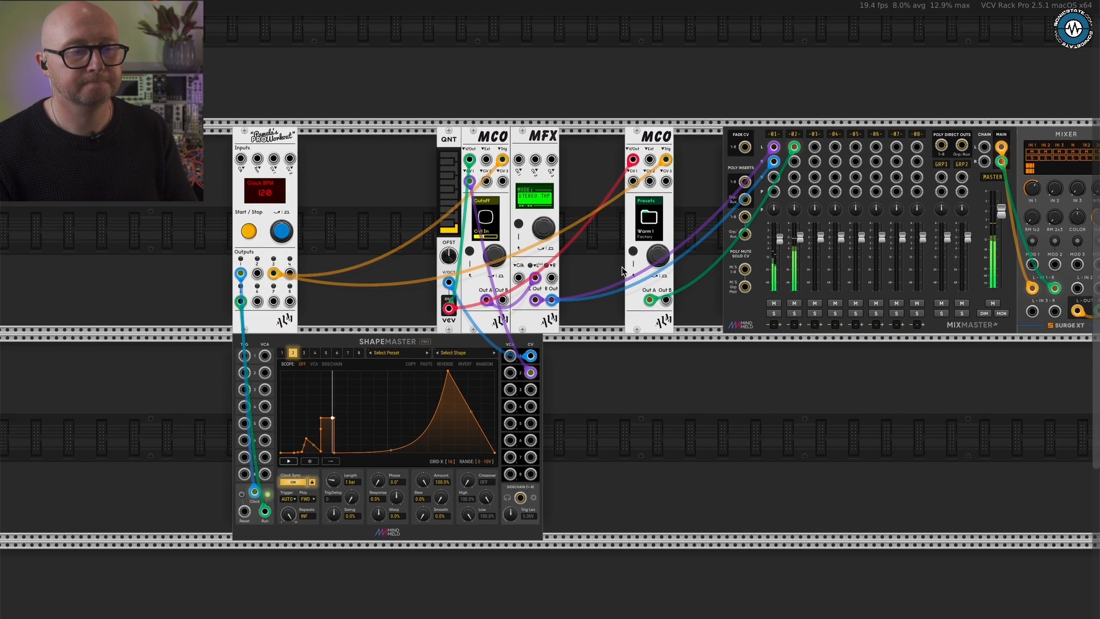
{"action": "scroll", "coordinate": [623, 271], "scroll_direction": "right", "scroll_amount": 2}
{"action": "left_click_drag", "start_coordinate": [603, 122], "coordinate": [539, 123]}
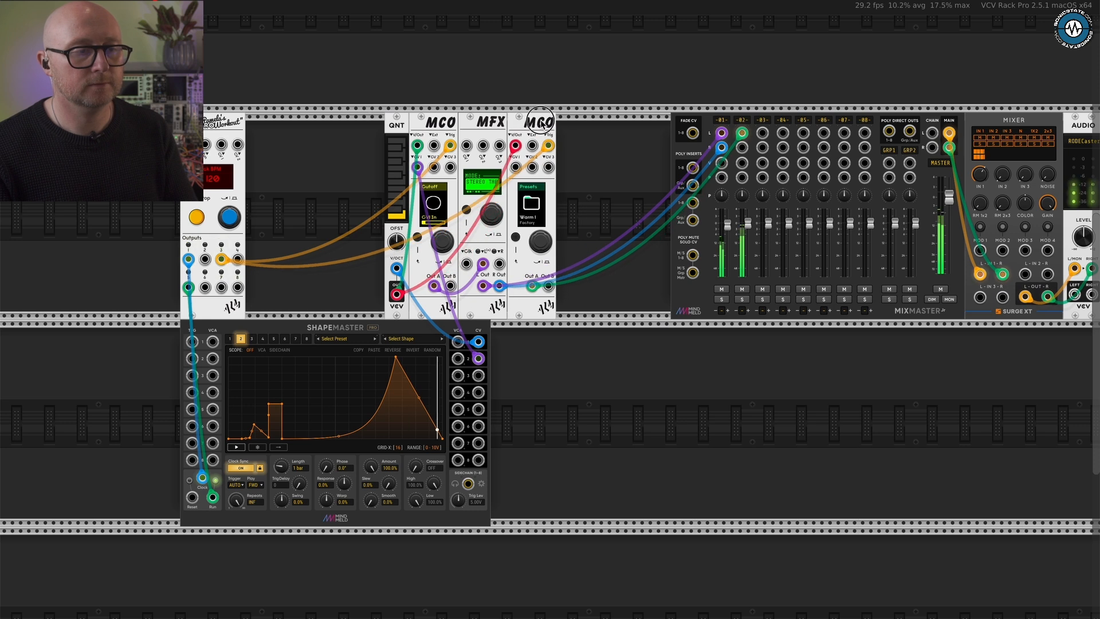
{"action": "left_click_drag", "start_coordinate": [280, 466], "coordinate": [268, 494]}
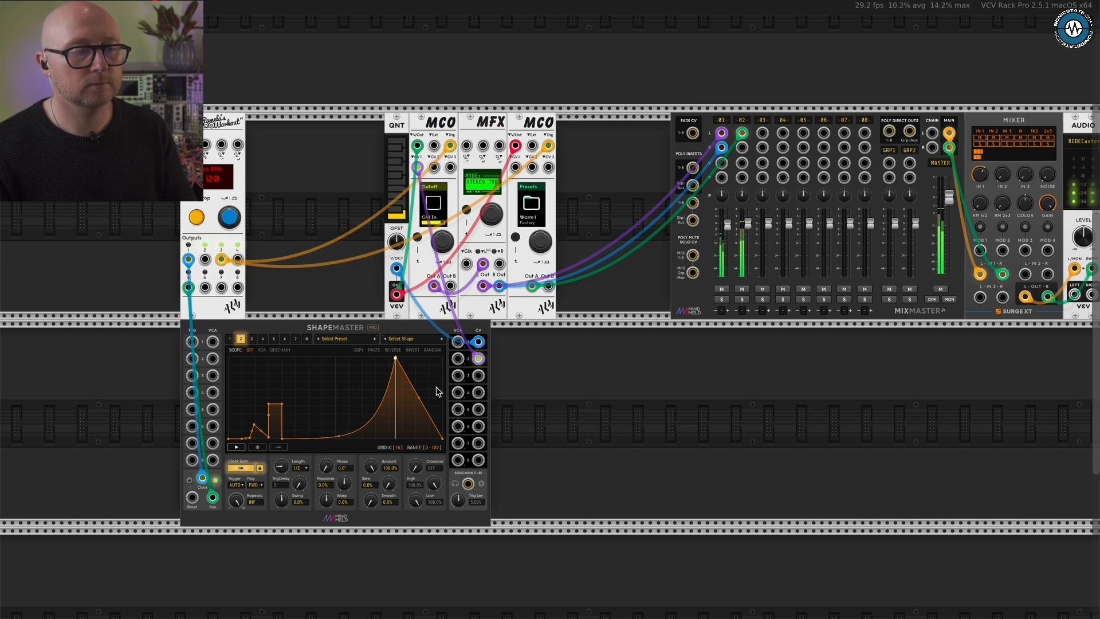
- Add a third MCO to the lower row, placed near ShapeMaster
{"action": "scroll", "coordinate": [674, 358], "scroll_direction": "right", "scroll_amount": 3}
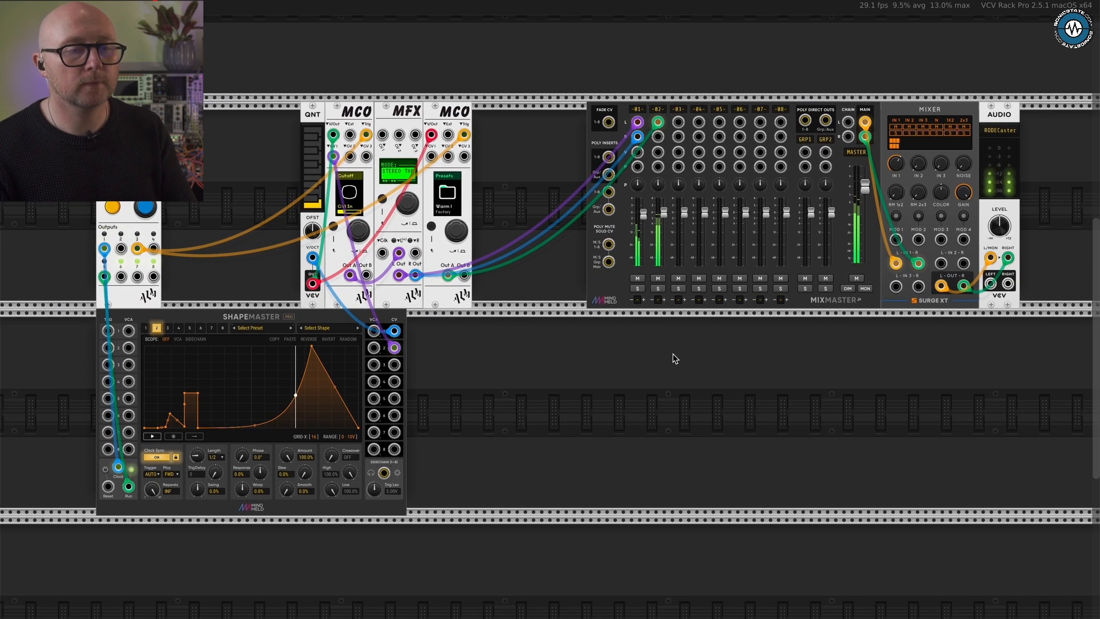
{"action": "right_click", "coordinate": [675, 358]}
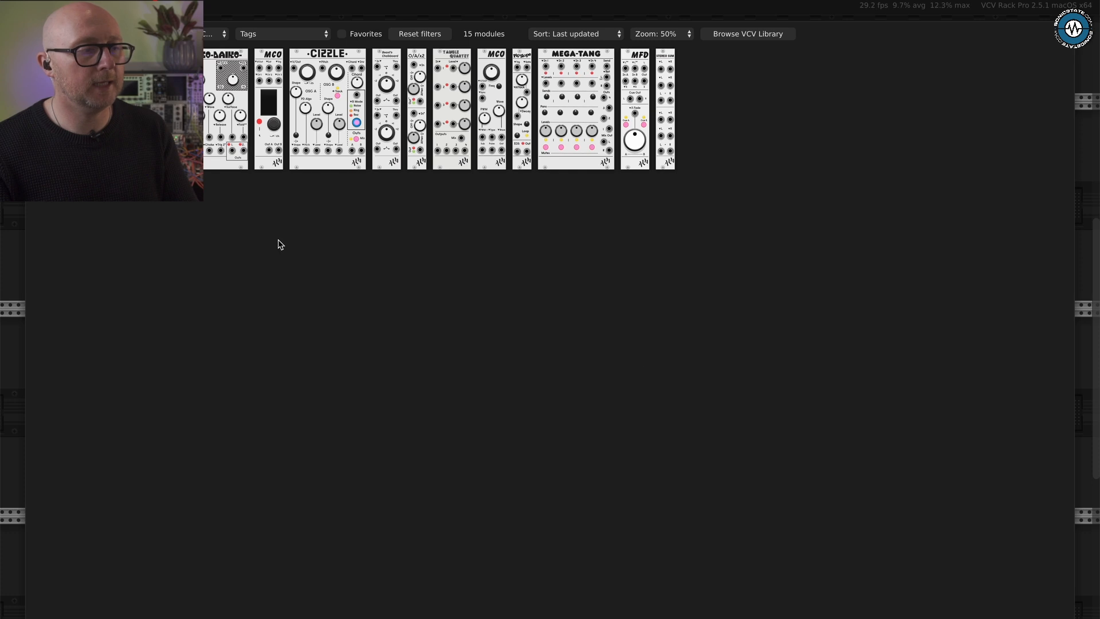
{"action": "left_click", "coordinate": [268, 109]}
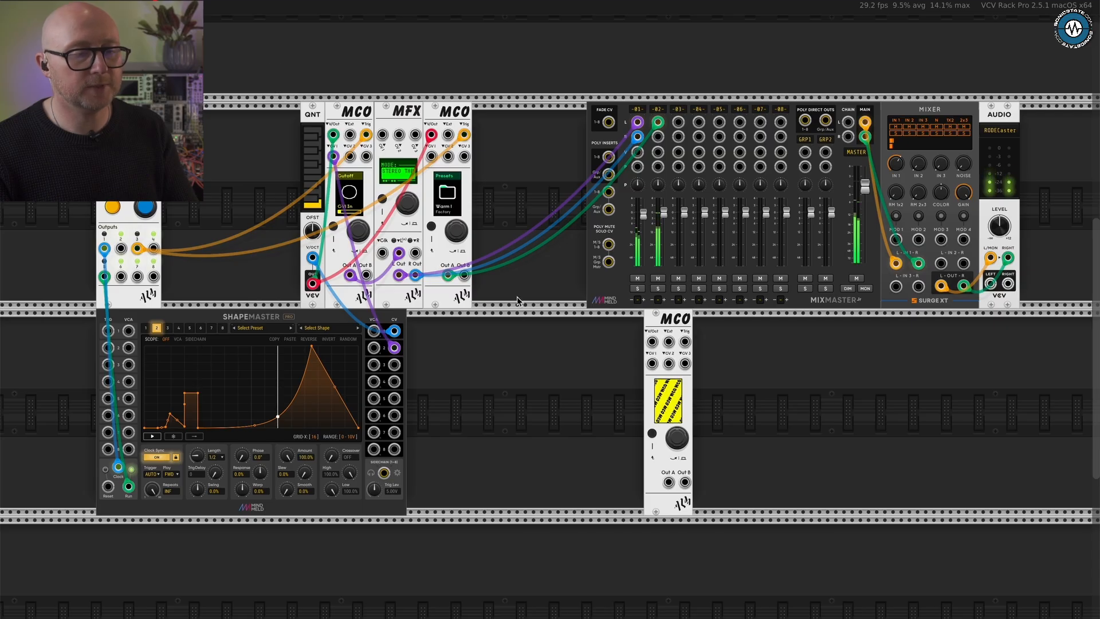
{"action": "left_click_drag", "start_coordinate": [676, 336], "coordinate": [479, 336]}
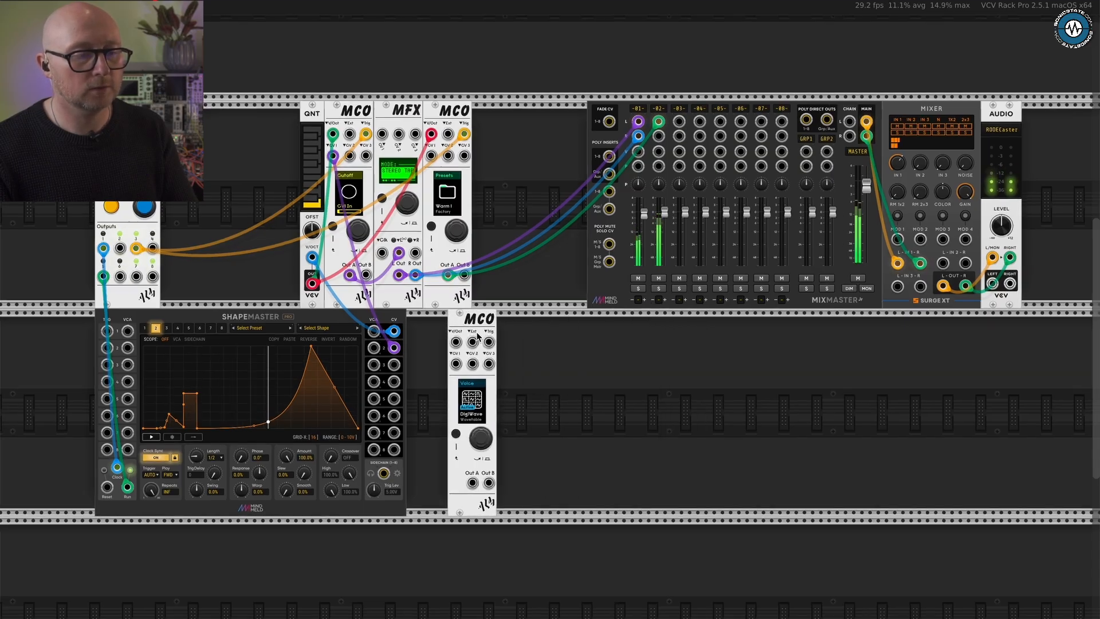
- Select the Oomph bass synth voice on the third MCO
{"action": "scroll", "coordinate": [477, 336], "scroll_direction": "up", "scroll_amount": 5}
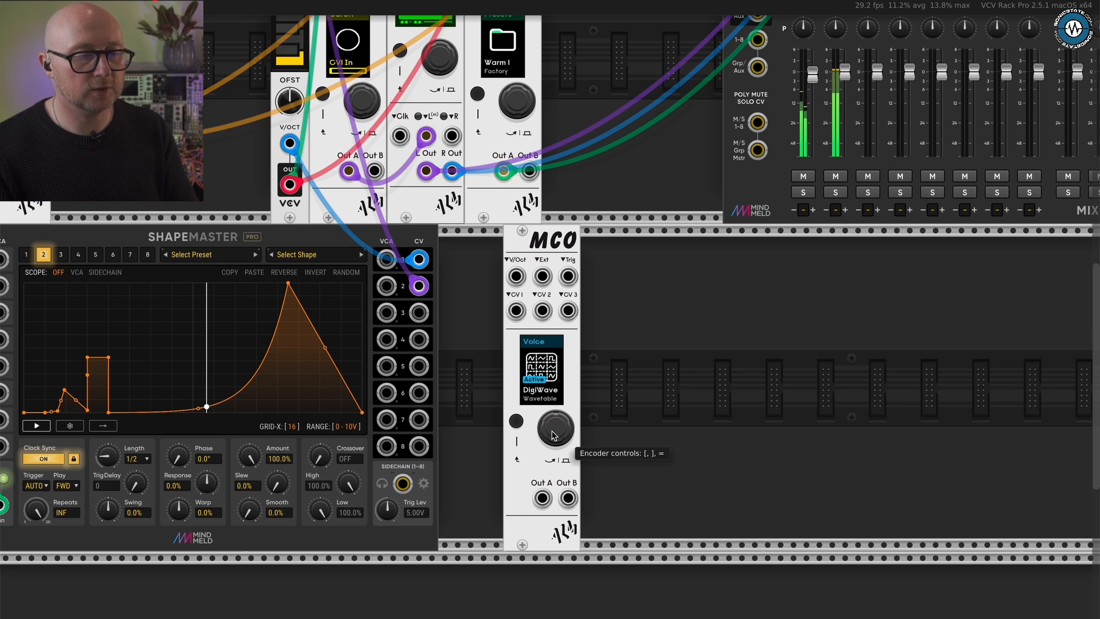
{"action": "left_click_drag", "start_coordinate": [552, 430], "coordinate": [672, 269]}
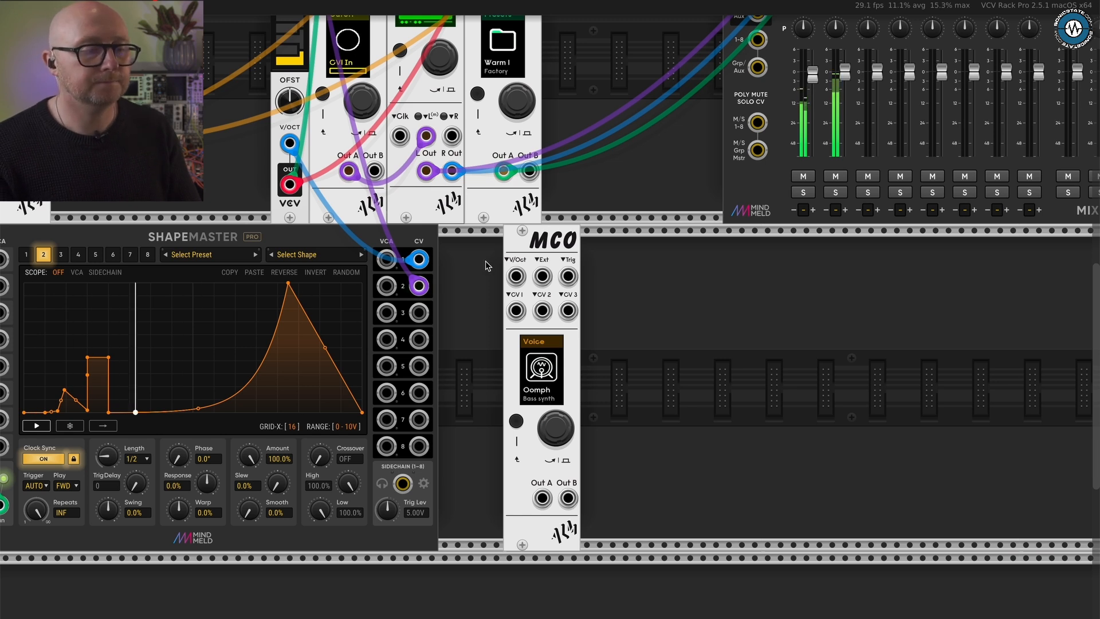
- Search all module brands for "sequ" and add the VCV SEQ 3 sequencer between ShapeMaster and the third MCO
{"action": "scroll", "coordinate": [490, 265], "scroll_direction": "down", "scroll_amount": 3}
{"action": "scroll", "coordinate": [617, 284], "scroll_direction": "up", "scroll_amount": 5}
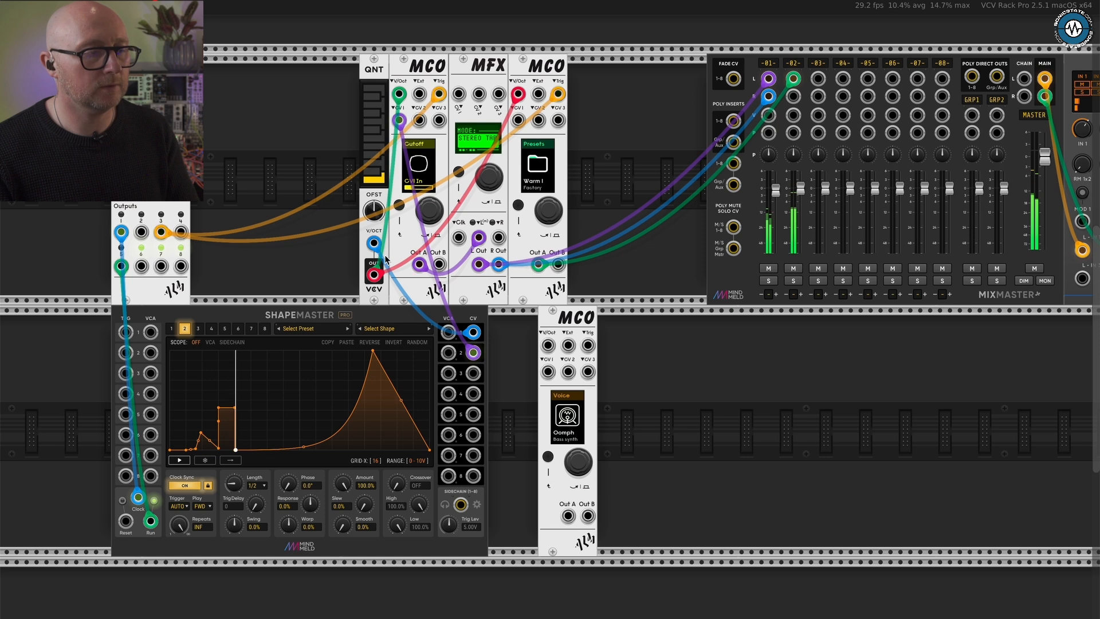
{"action": "right_click", "coordinate": [649, 347]}
{"action": "left_click", "coordinate": [181, 34]}
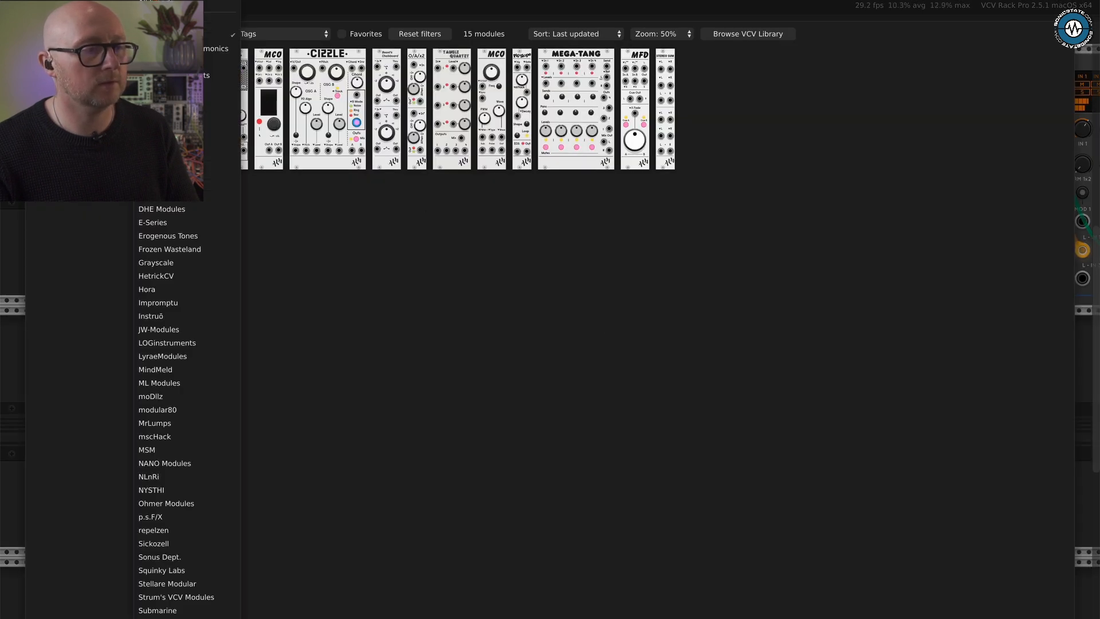
{"action": "left_click", "coordinate": [181, 3]}
{"action": "type", "text": "sequ"}
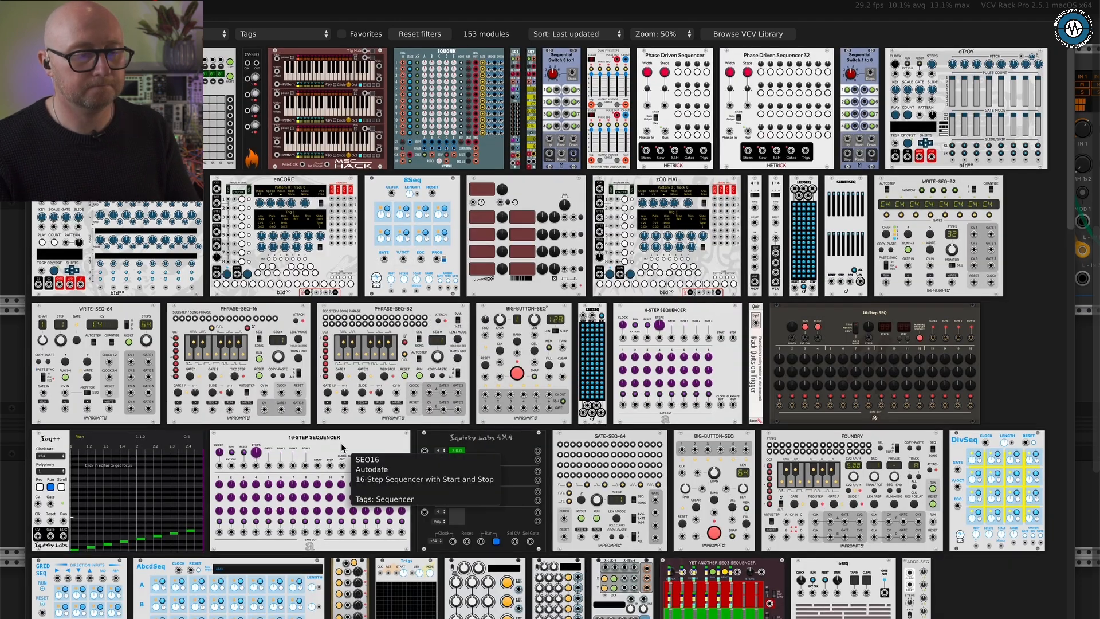
{"action": "scroll", "coordinate": [344, 447], "scroll_direction": "down", "scroll_amount": 4}
{"action": "scroll", "coordinate": [343, 447], "scroll_direction": "down", "scroll_amount": 5}
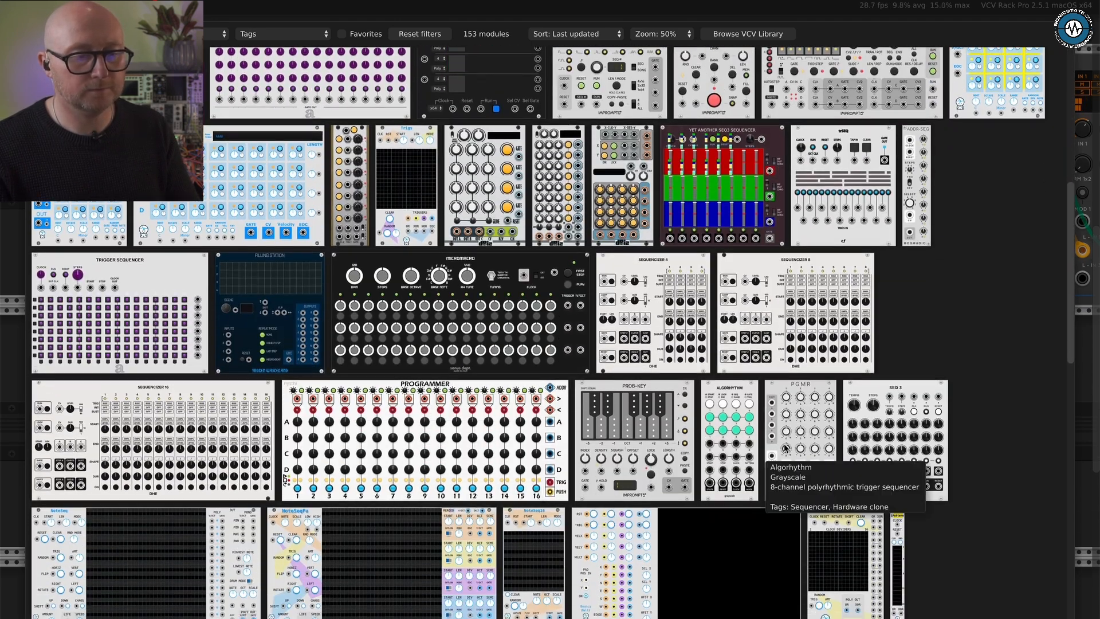
{"action": "left_click", "coordinate": [864, 403]}
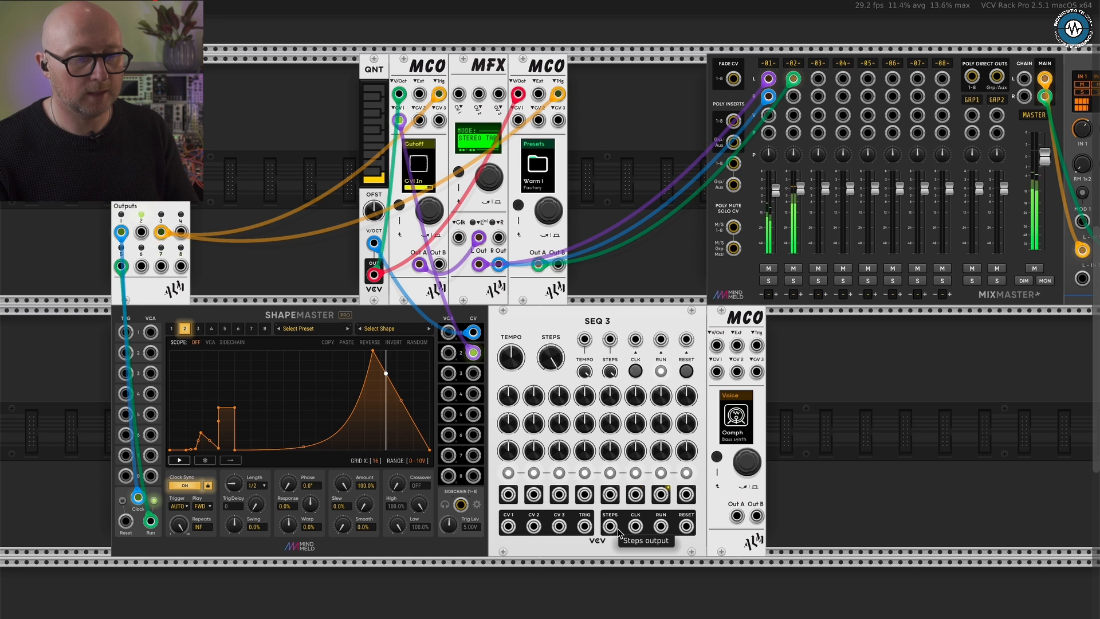
- Patch SEQ 3's trigger output to the third MCO, that MCO's output A to mixer channel 3, and Pamela's output 2 to SEQ 3's clock
{"action": "left_click_drag", "start_coordinate": [584, 525], "coordinate": [755, 345]}
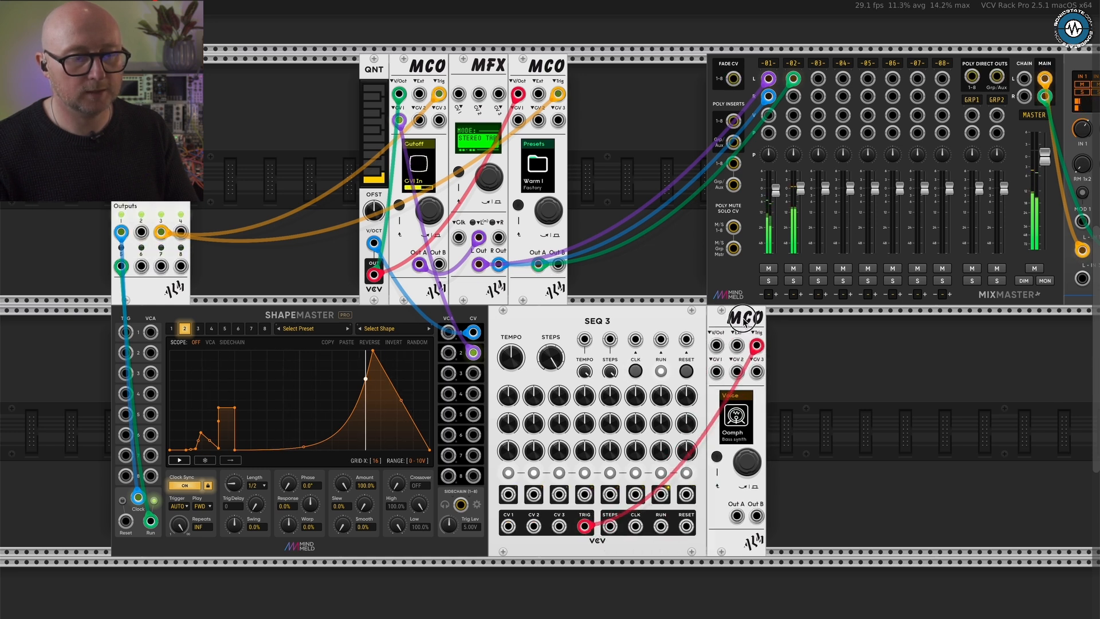
{"action": "left_click_drag", "start_coordinate": [737, 518], "coordinate": [817, 84]}
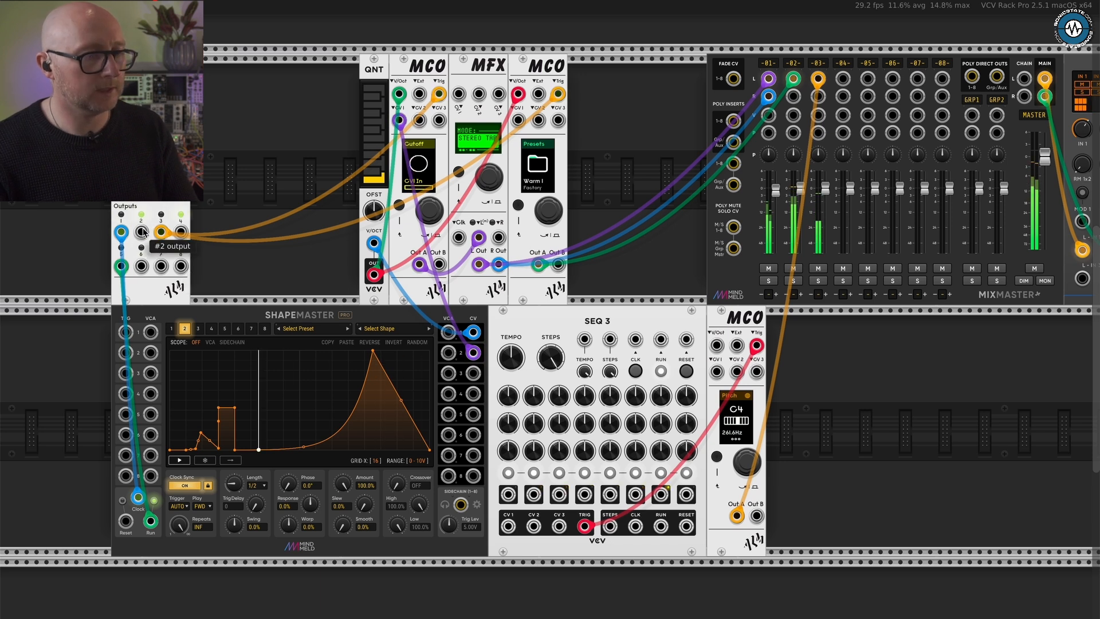
{"action": "left_click_drag", "start_coordinate": [142, 232], "coordinate": [636, 340]}
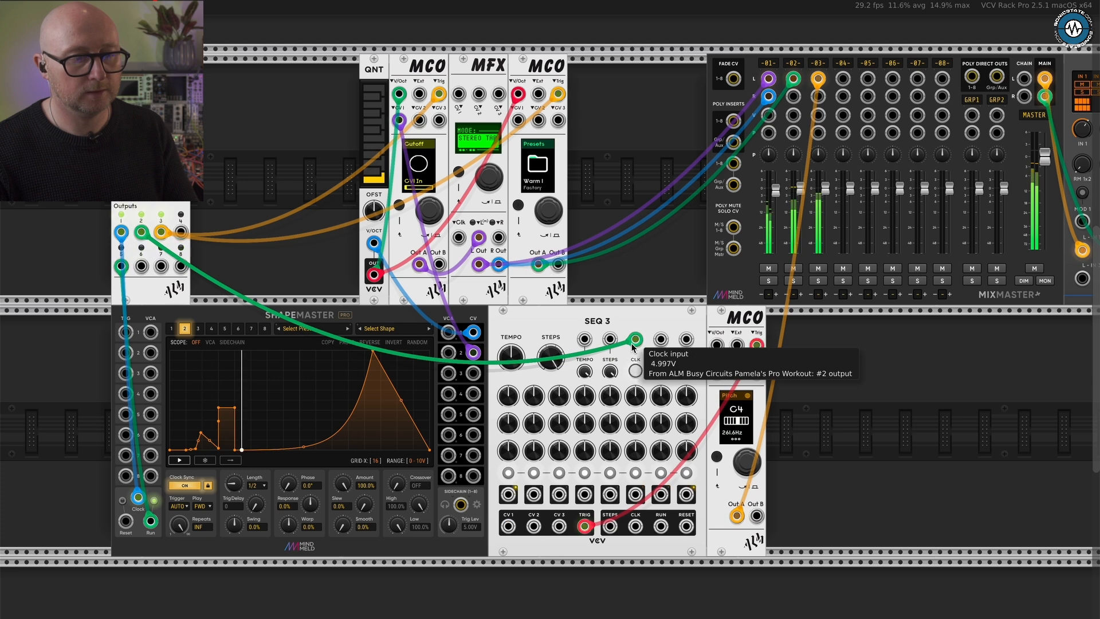
- Turn off the SEQ 3 triggers for steps 2, 4, 5, 7 and 8, and patch Pamela's output 6 into its reset input
{"action": "left_click", "coordinate": [533, 473]}
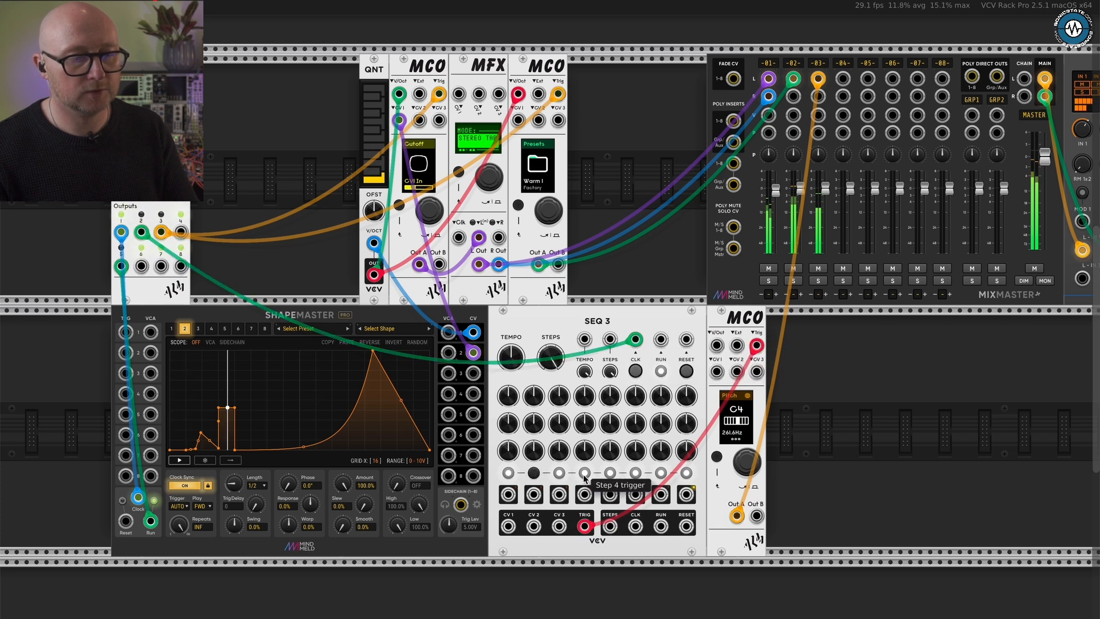
{"action": "left_click", "coordinate": [584, 472]}
{"action": "left_click", "coordinate": [610, 472]}
{"action": "left_click", "coordinate": [660, 472]}
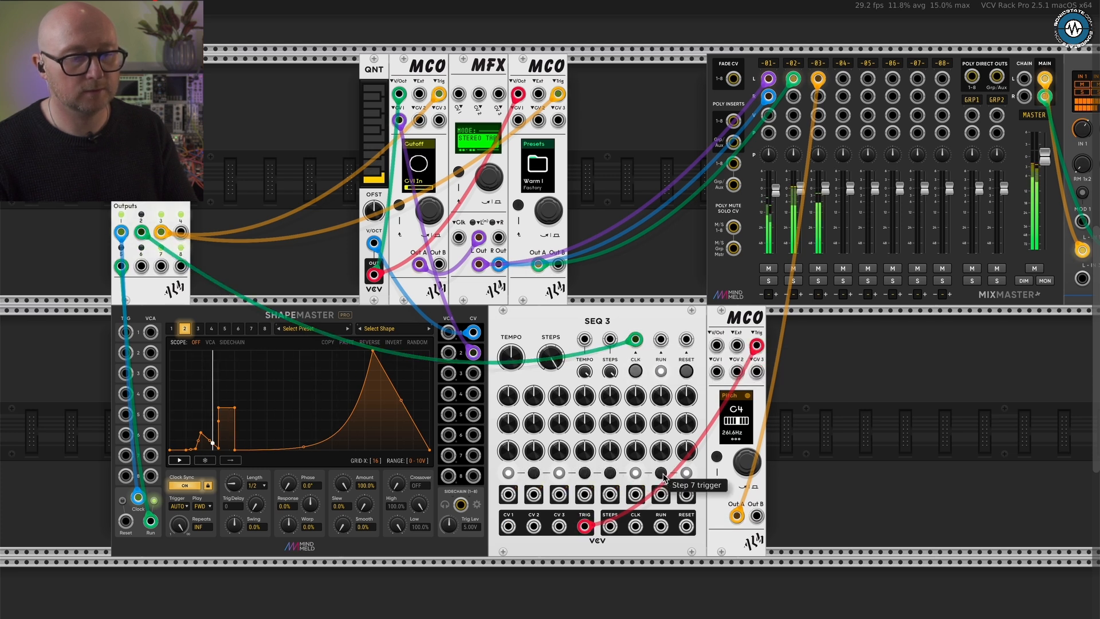
{"action": "left_click", "coordinate": [686, 473]}
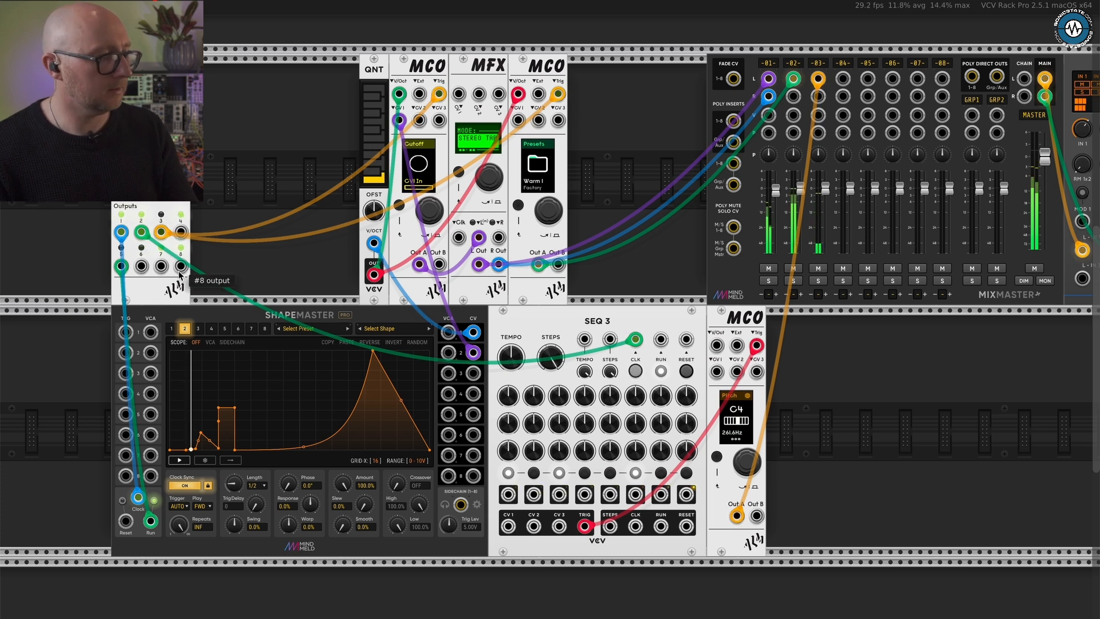
{"action": "left_click_drag", "start_coordinate": [144, 268], "coordinate": [692, 337]}
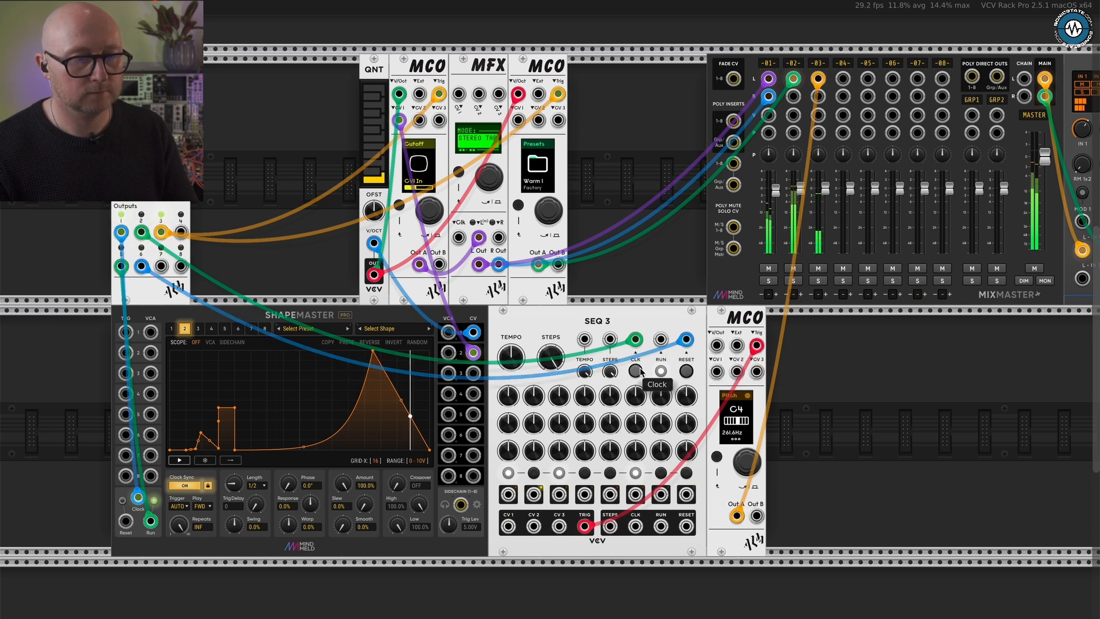
- Lower the level of mixer channel 3 slightly and mute channels 1 and 2
{"action": "left_click_drag", "start_coordinate": [825, 189], "coordinate": [823, 217]}
{"action": "left_click", "coordinate": [793, 268]}
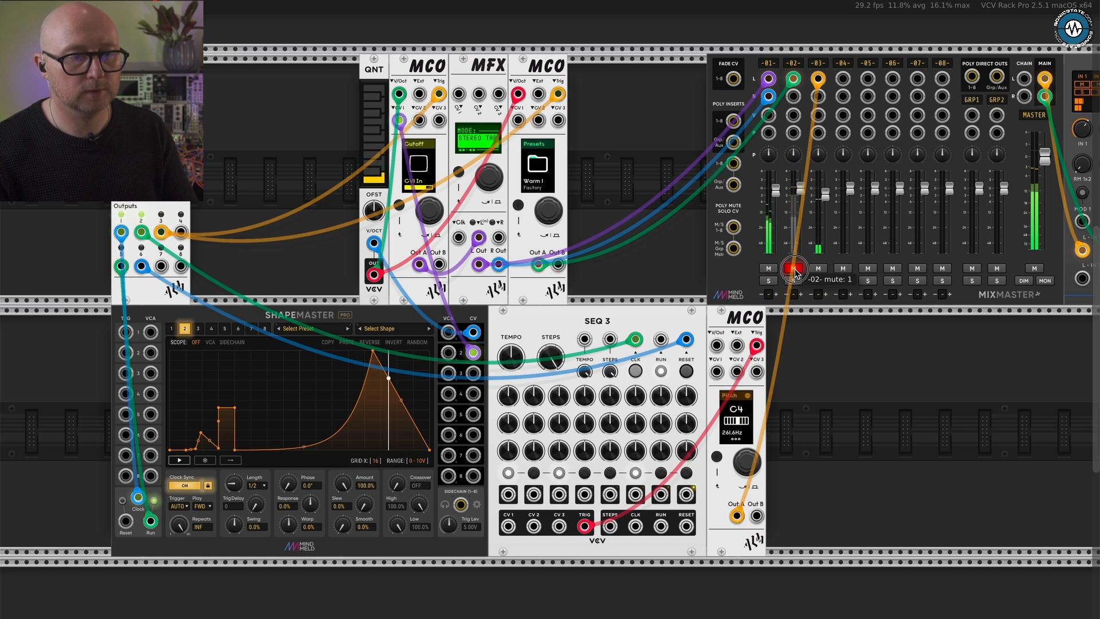
{"action": "left_click", "coordinate": [768, 268]}
- Load the Mdrn K factory preset on the third MCO and raise mixer channel 3's level slightly
{"action": "scroll", "coordinate": [779, 430], "scroll_direction": "up", "scroll_amount": 2}
{"action": "scroll", "coordinate": [779, 429], "scroll_direction": "up", "scroll_amount": 2}
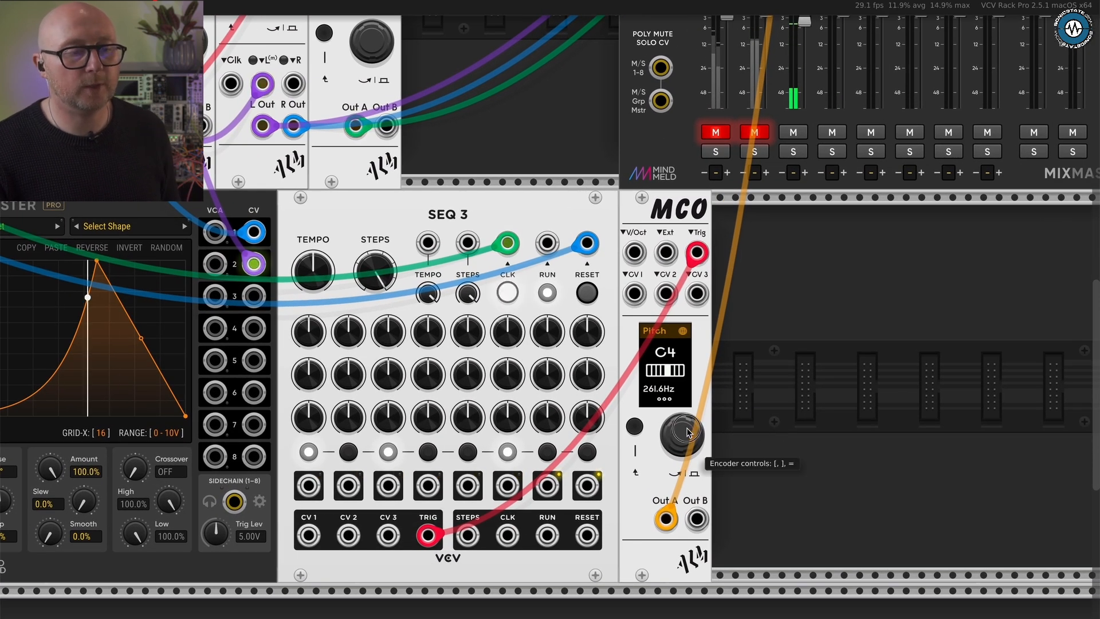
{"action": "mouse_move", "coordinate": [689, 428]}
{"action": "left_mouse_down"}
{"action": "mouse_move", "coordinate": [681, 467]}
{"action": "mouse_move", "coordinate": [690, 424]}
{"action": "left_mouse_up"}
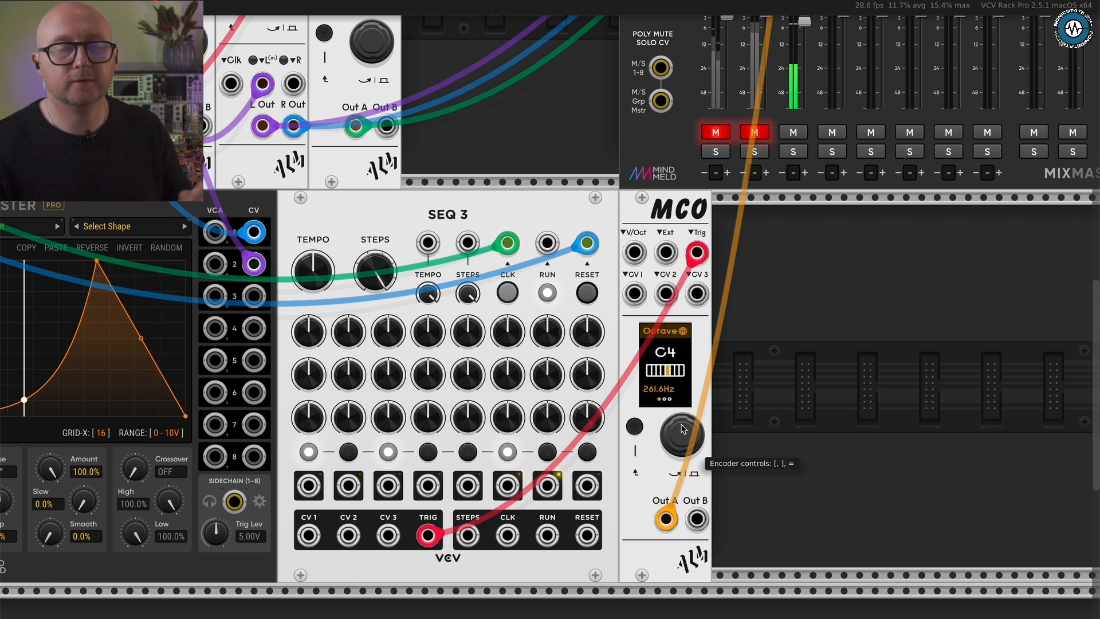
{"action": "left_click", "coordinate": [636, 427]}
{"action": "left_click_drag", "start_coordinate": [678, 436], "coordinate": [678, 435]}
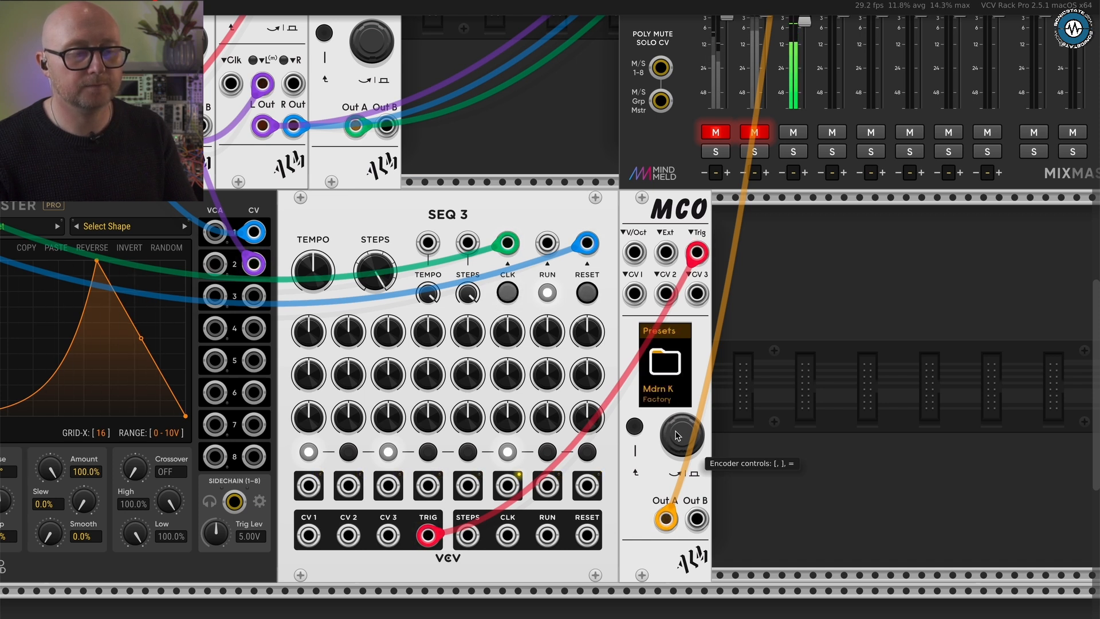
{"action": "left_click", "coordinate": [676, 432]}
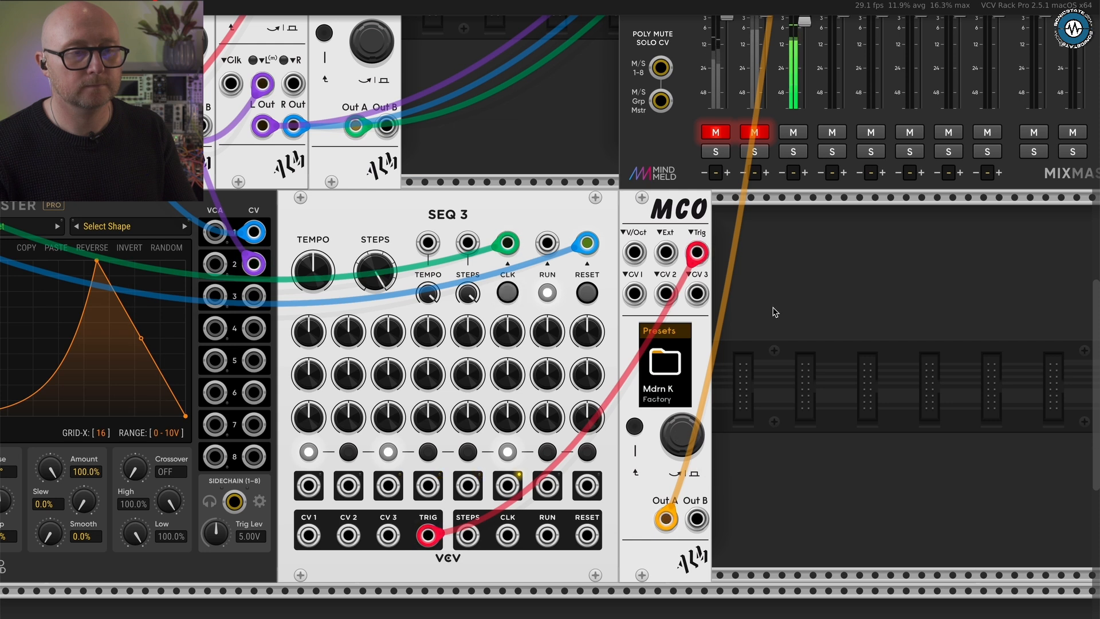
{"action": "scroll", "coordinate": [785, 290], "scroll_direction": "up", "scroll_amount": 3}
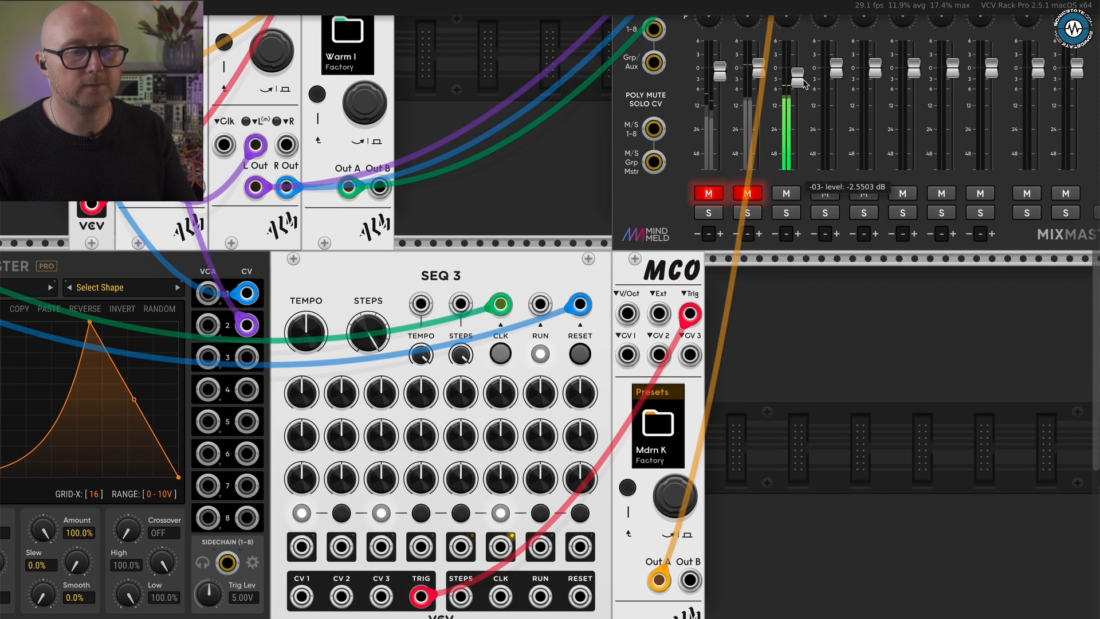
{"action": "left_click_drag", "start_coordinate": [805, 83], "coordinate": [805, 75]}
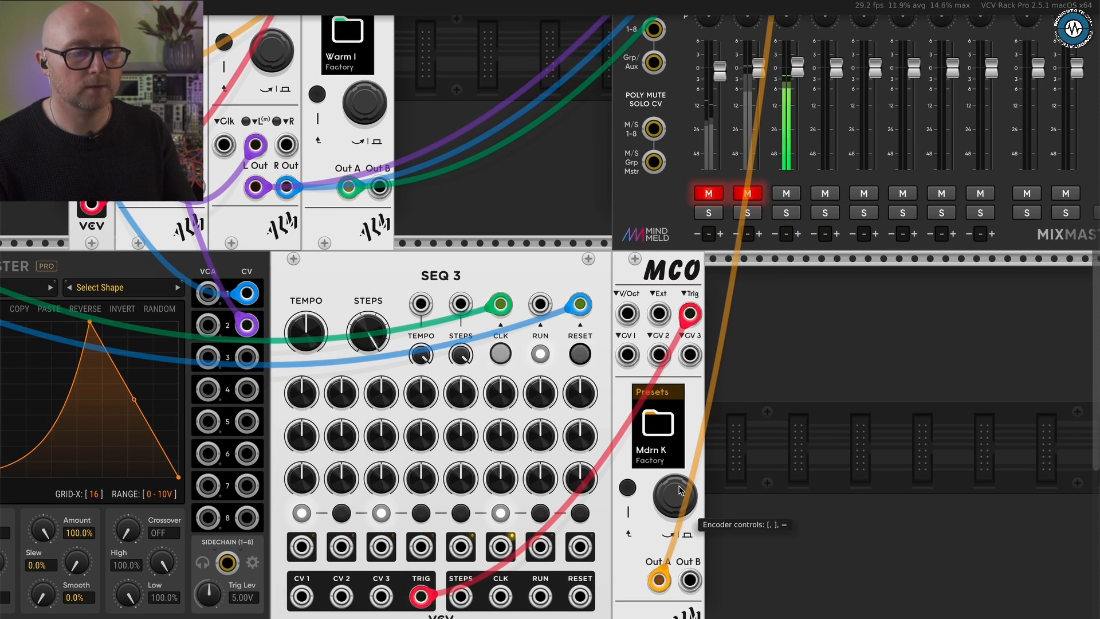
- Browse the third MCO's factory presets and load Future
{"action": "key", "text": "]"}
{"action": "key", "text": "["}
{"action": "key", "text": "="}
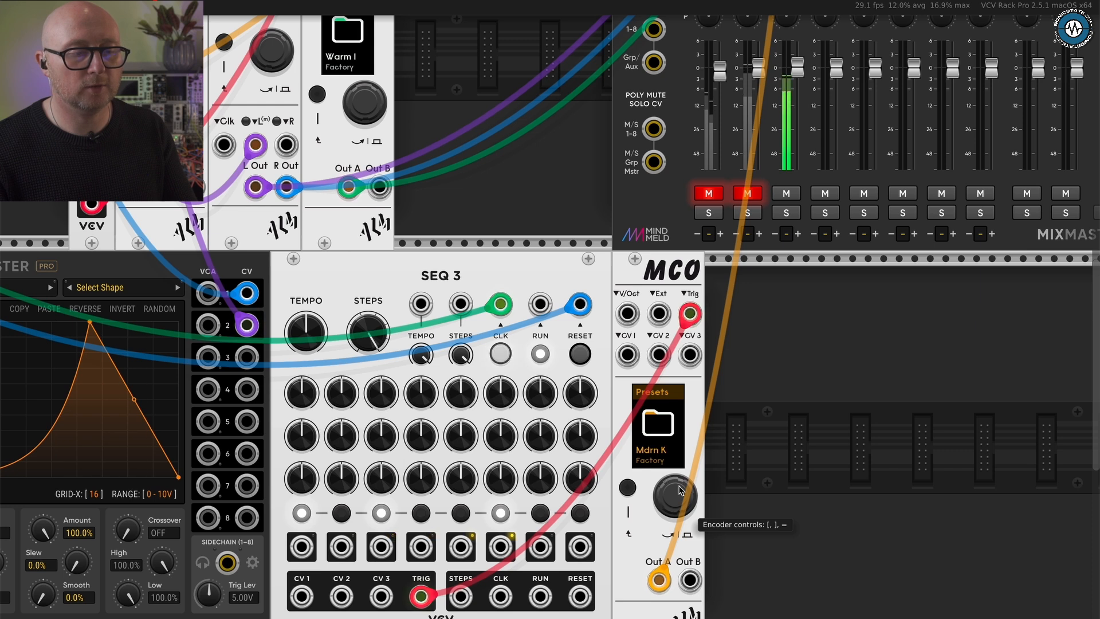
{"action": "key", "text": "]"}
{"action": "key", "text": "]"}
{"action": "key", "text": "]"}
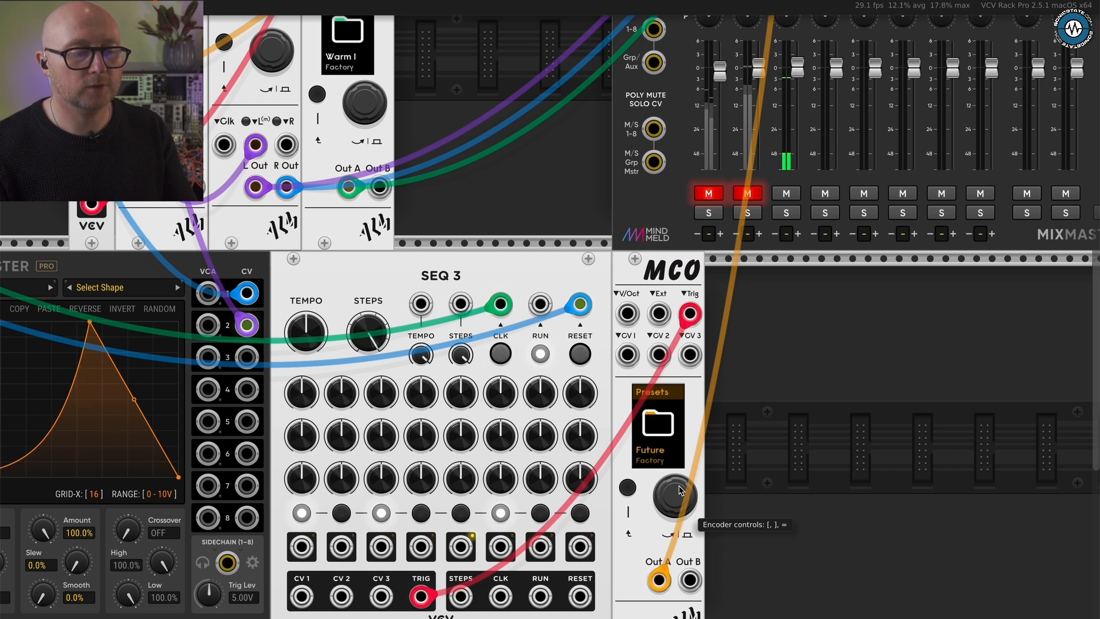
{"action": "key", "text": "="}
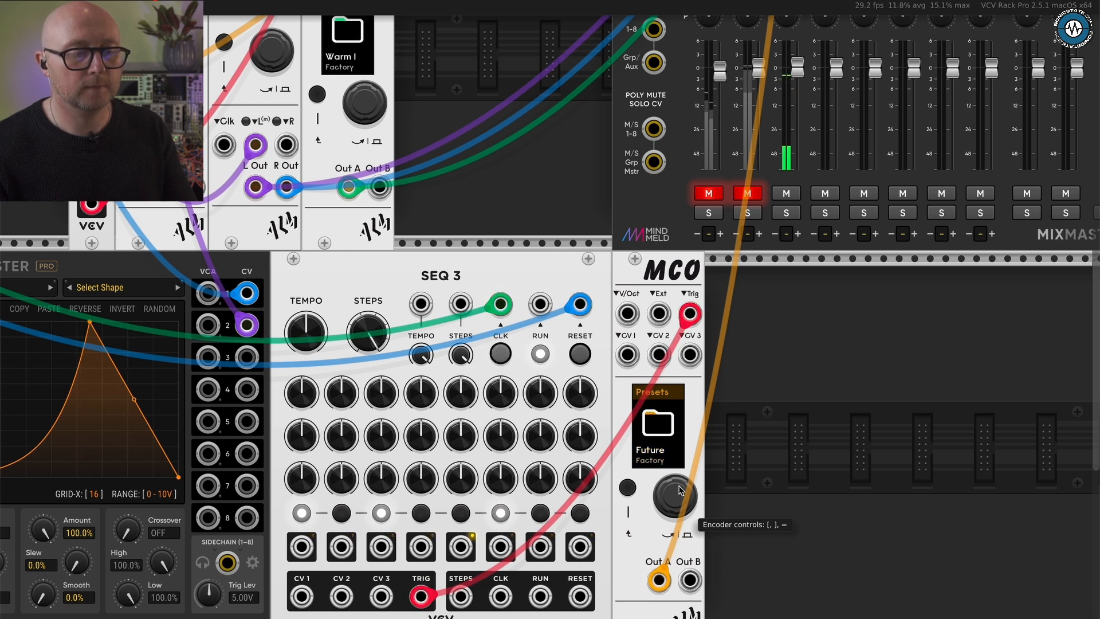
- Load the 808 BD factory preset on the third MCO, followed by 909 BD
{"action": "key", "text": "]"}
{"action": "key", "text": "="}
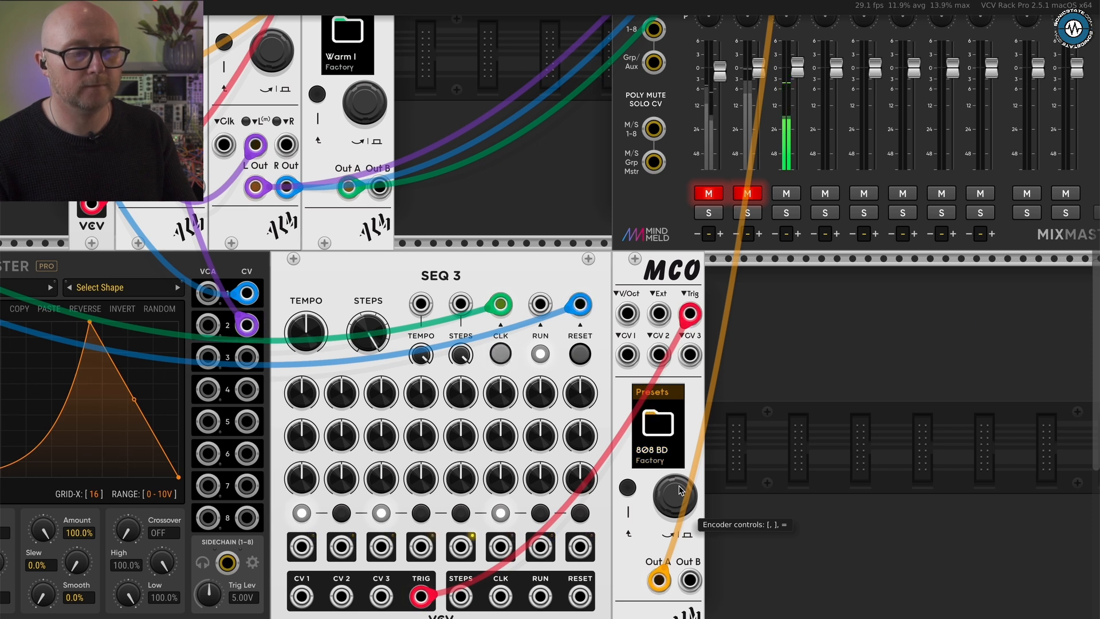
{"action": "key", "text": "]"}
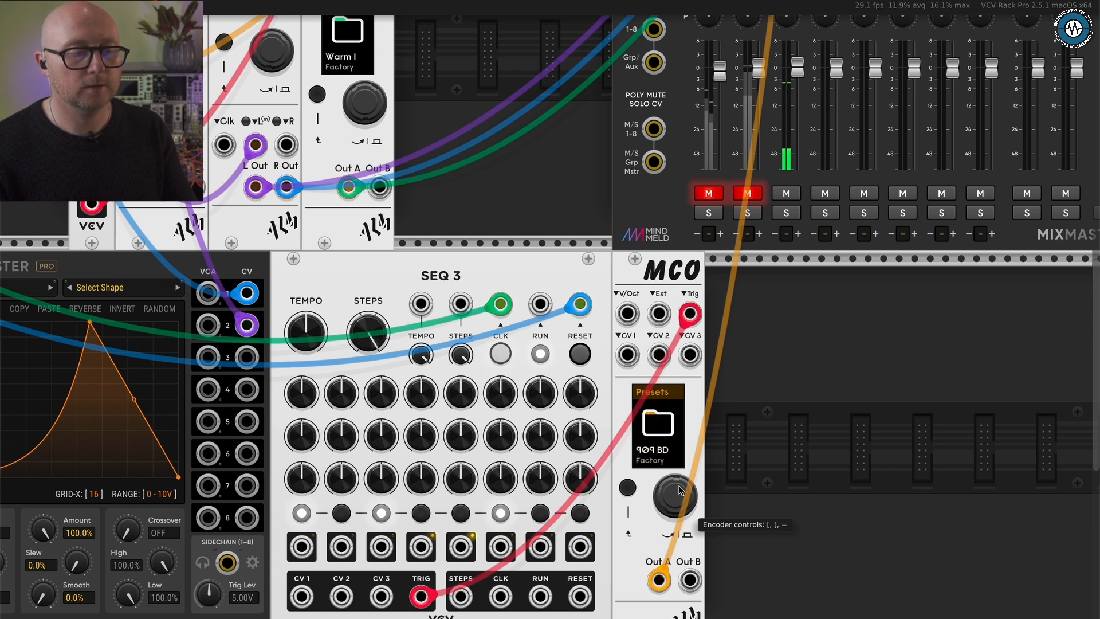
{"action": "key", "text": "="}
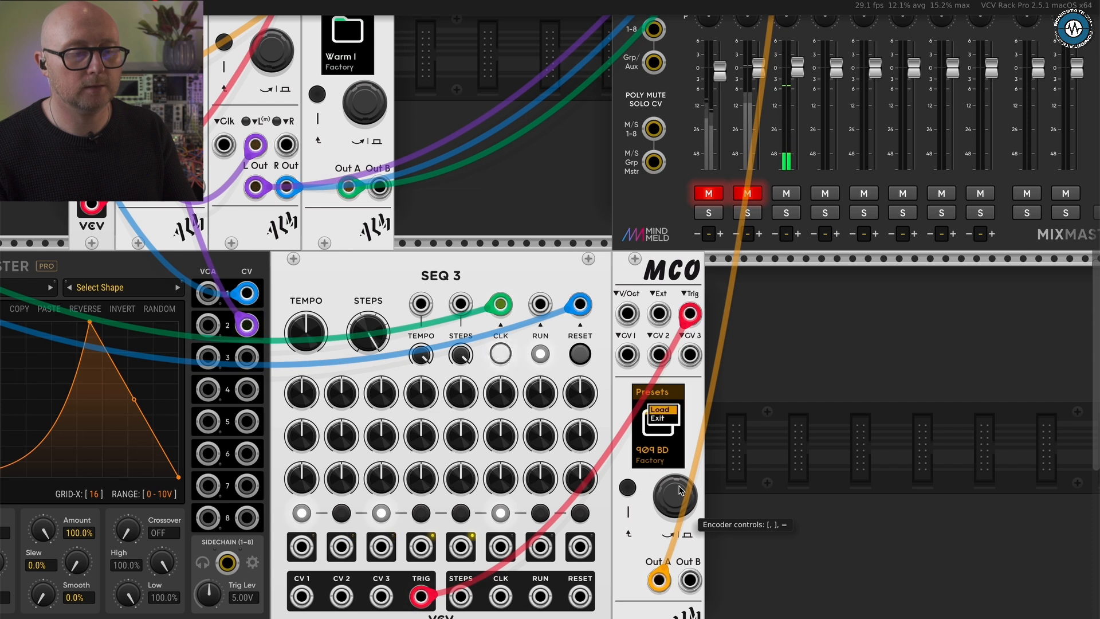
- Load the Driven factory preset on the third MCO
{"action": "key", "text": "]"}
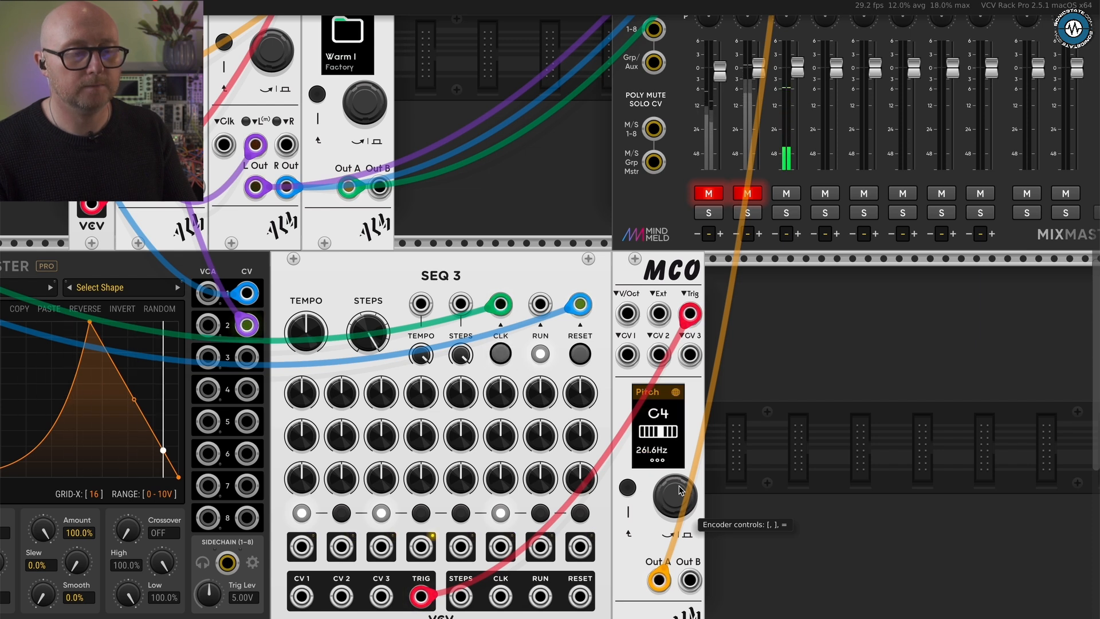
{"action": "key", "text": "["}
{"action": "key", "text": "]"}
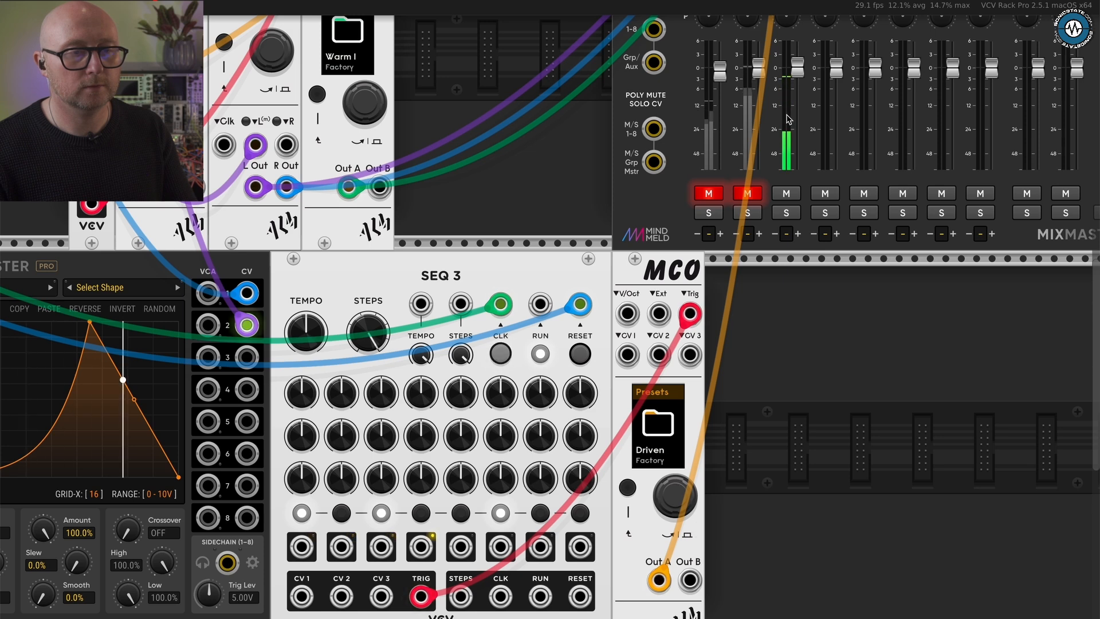
- Browse back through the third MCO's factory presets and load Mdrn K again
{"action": "scroll", "coordinate": [770, 302], "scroll_direction": "down", "scroll_amount": 3}
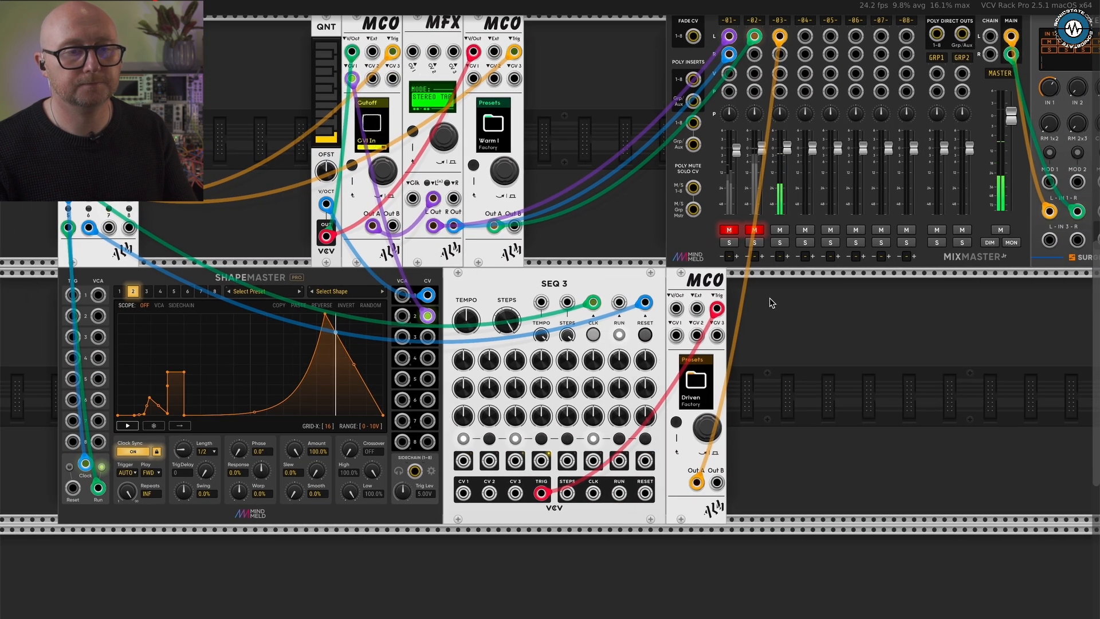
{"action": "scroll", "coordinate": [770, 302], "scroll_direction": "right", "scroll_amount": 3}
{"action": "scroll", "coordinate": [770, 302], "scroll_direction": "right", "scroll_amount": 3}
{"action": "scroll", "coordinate": [770, 302], "scroll_direction": "up", "scroll_amount": 2}
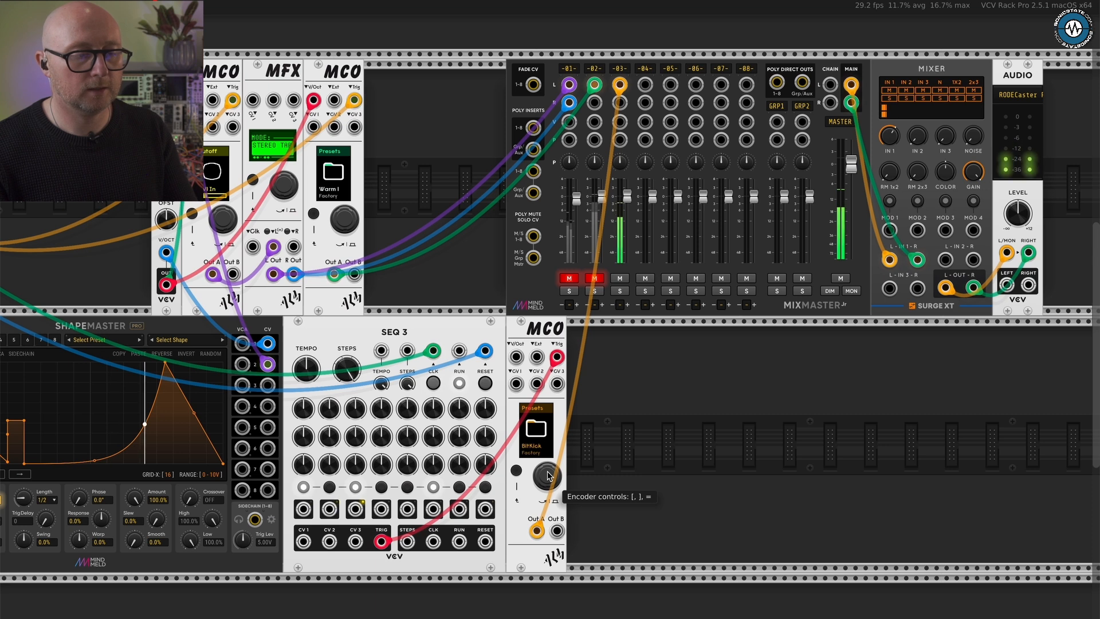
{"action": "key", "text": "]"}
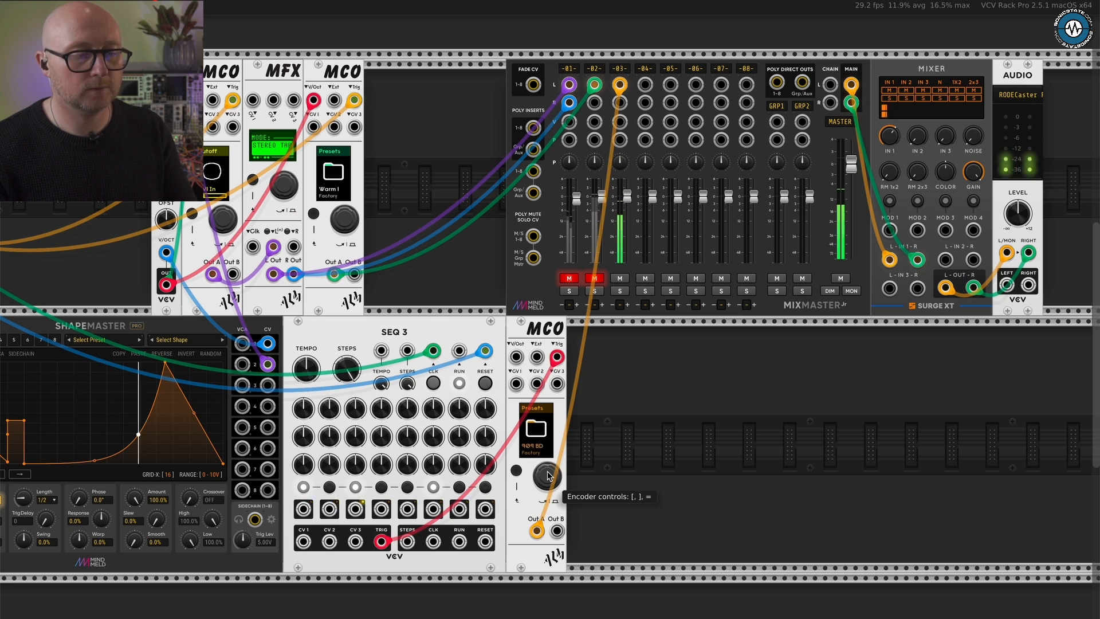
{"action": "key", "text": "]"}
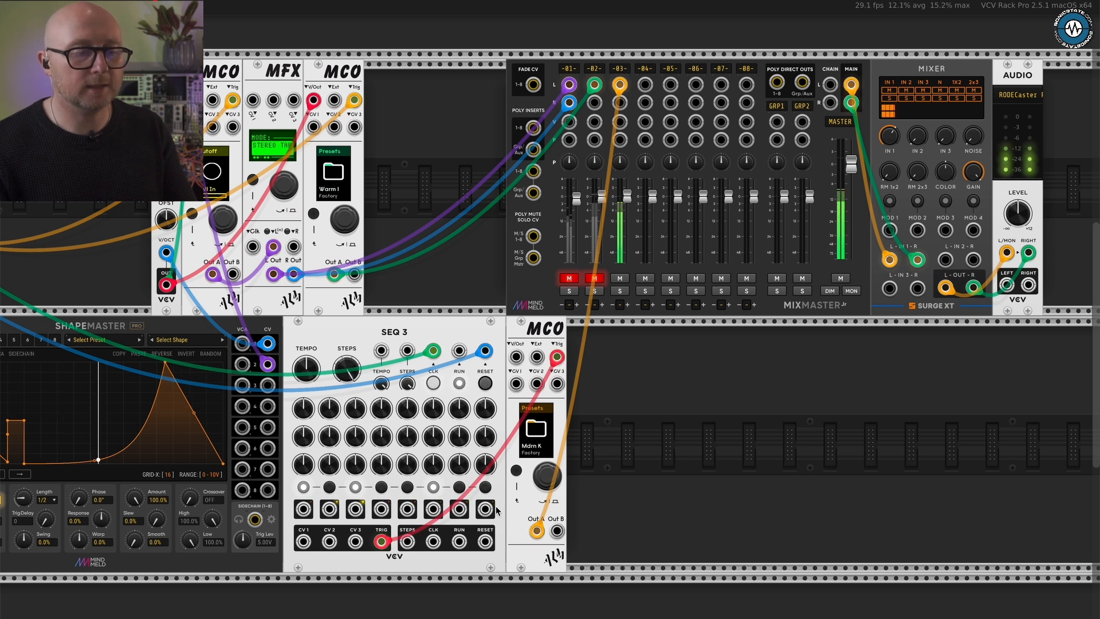
- Sweep the third MCO's Click parameter up to 32.00x and bring it back down to about 11.43x
{"action": "scroll", "coordinate": [502, 502], "scroll_direction": "up", "scroll_amount": 3}
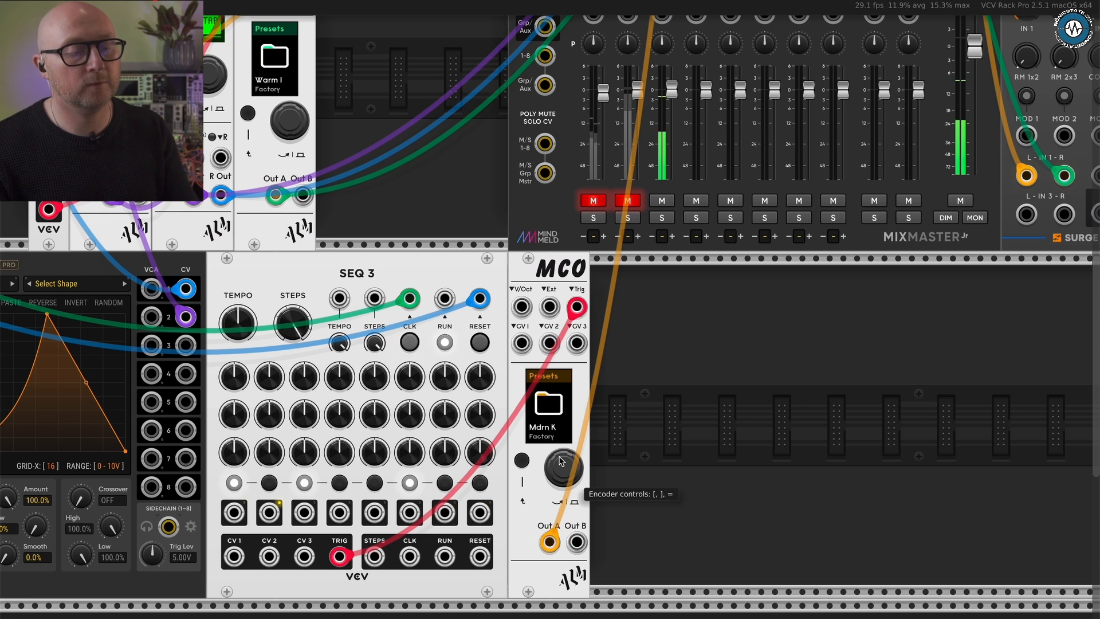
{"action": "key", "text": "bracketright"}
{"action": "key", "text": "bracketright"}
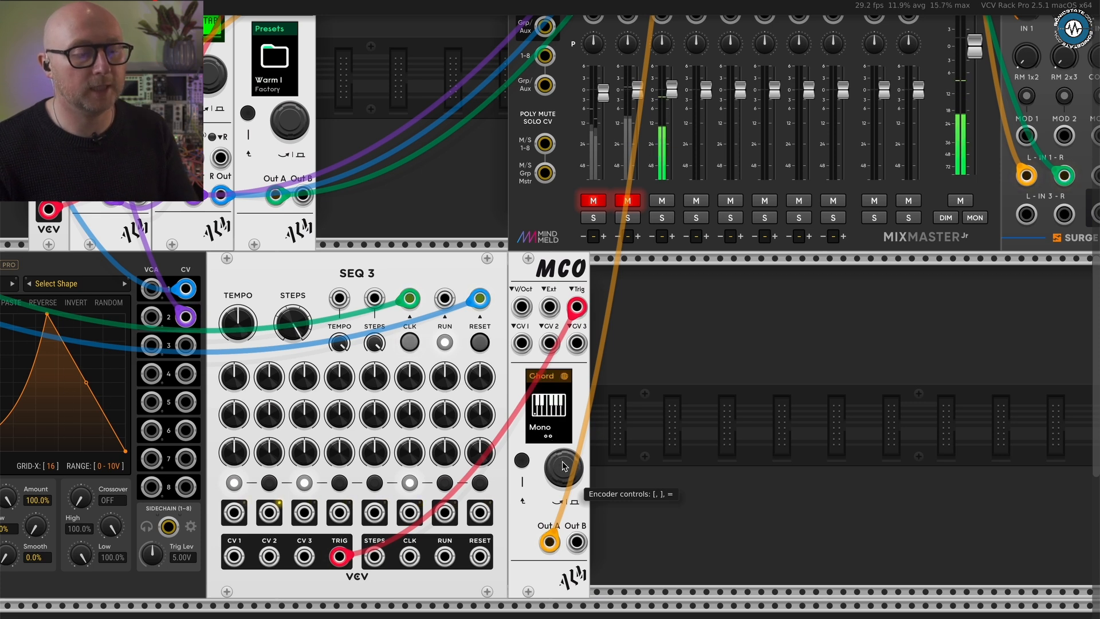
{"action": "key", "text": "bracketright"}
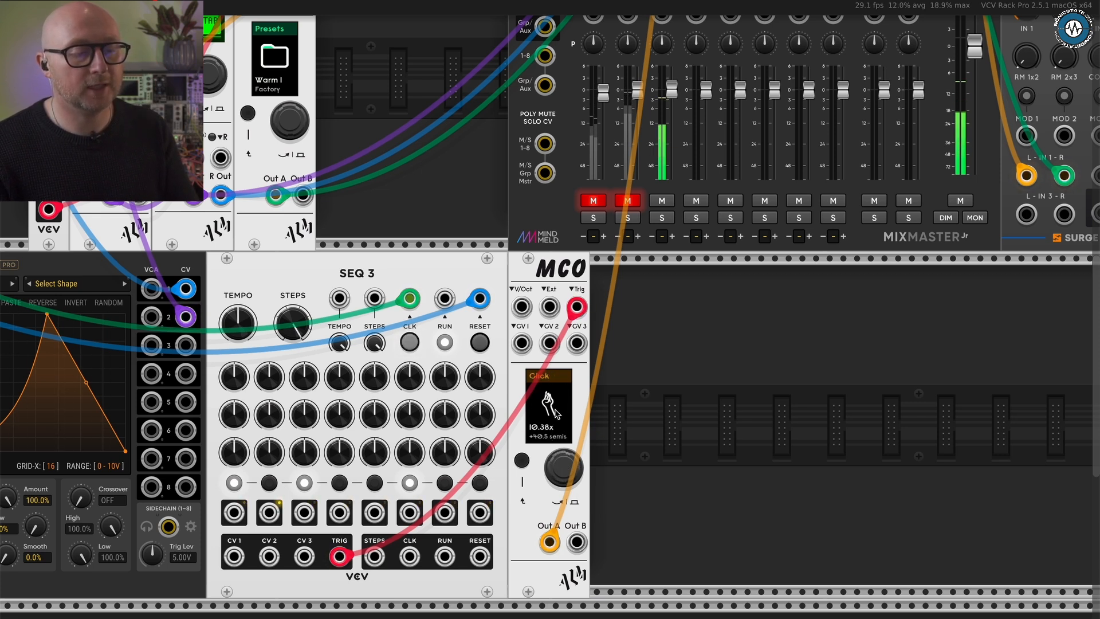
{"action": "left_click", "coordinate": [565, 466]}
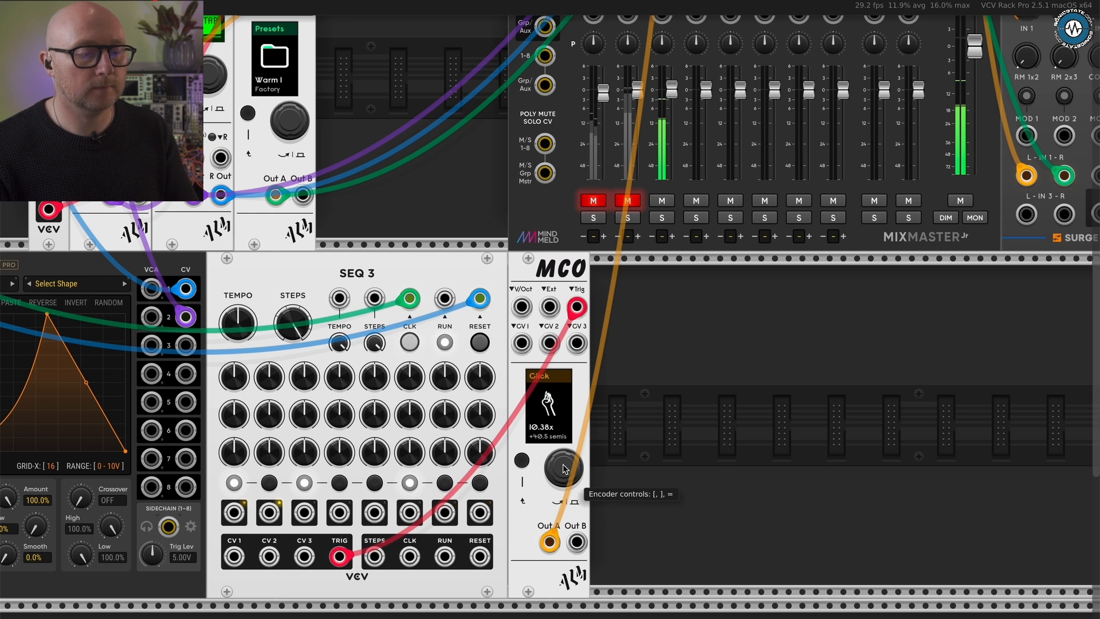
{"action": "scroll", "coordinate": [565, 468], "scroll_direction": "down", "scroll_amount": 5}
{"action": "scroll", "coordinate": [565, 468], "scroll_direction": "up", "scroll_amount": 10}
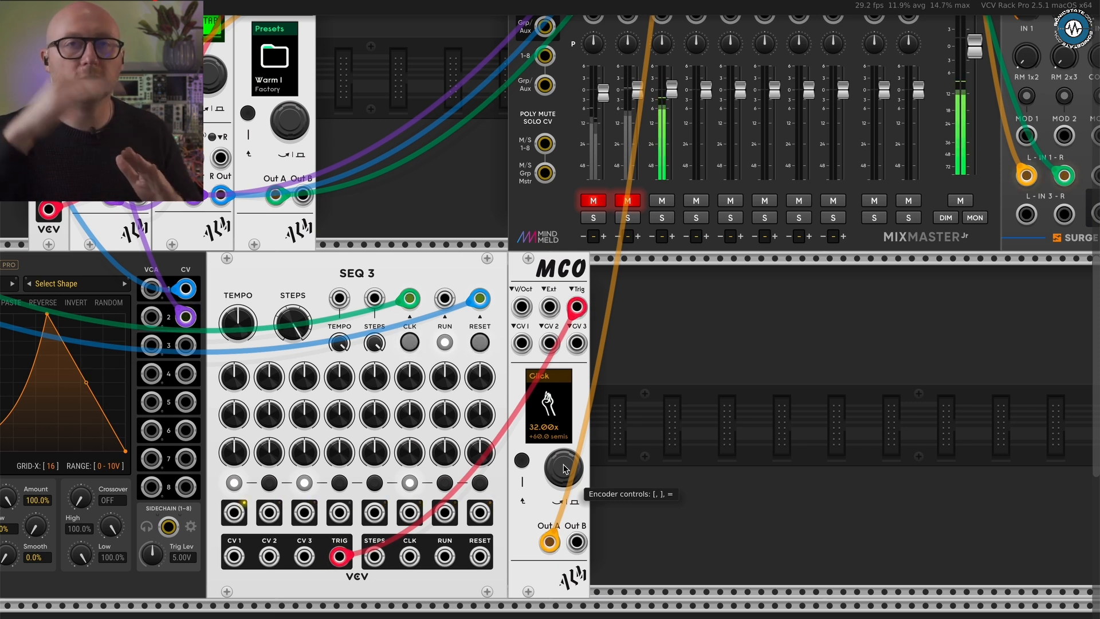
{"action": "key", "text": "bracketleft"}
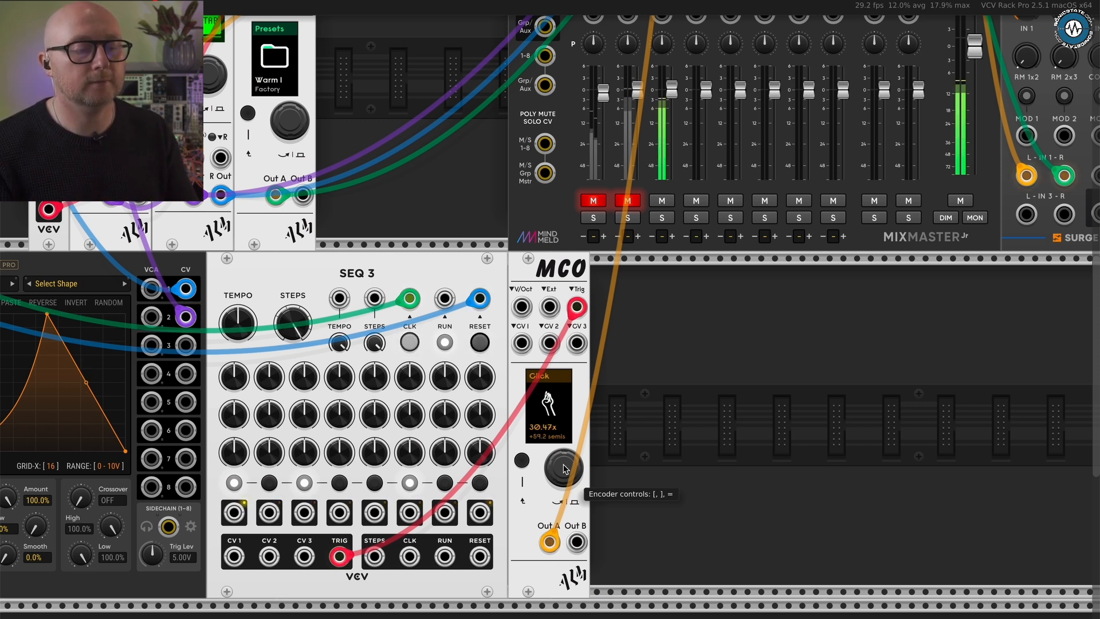
{"action": "key", "text": "bracketleft"}
{"action": "key", "text": "bracketleft"}
{"action": "key", "text": "bracketleft"}
{"action": "key", "text": "bracketleft"}
{"action": "key", "text": "bracketleft"}
{"action": "key", "text": "bracketleft"}
{"action": "key", "text": "bracketleft"}
{"action": "key", "text": "bracketleft"}
{"action": "key", "text": "bracketleft"}
{"action": "key", "text": "bracketleft"}
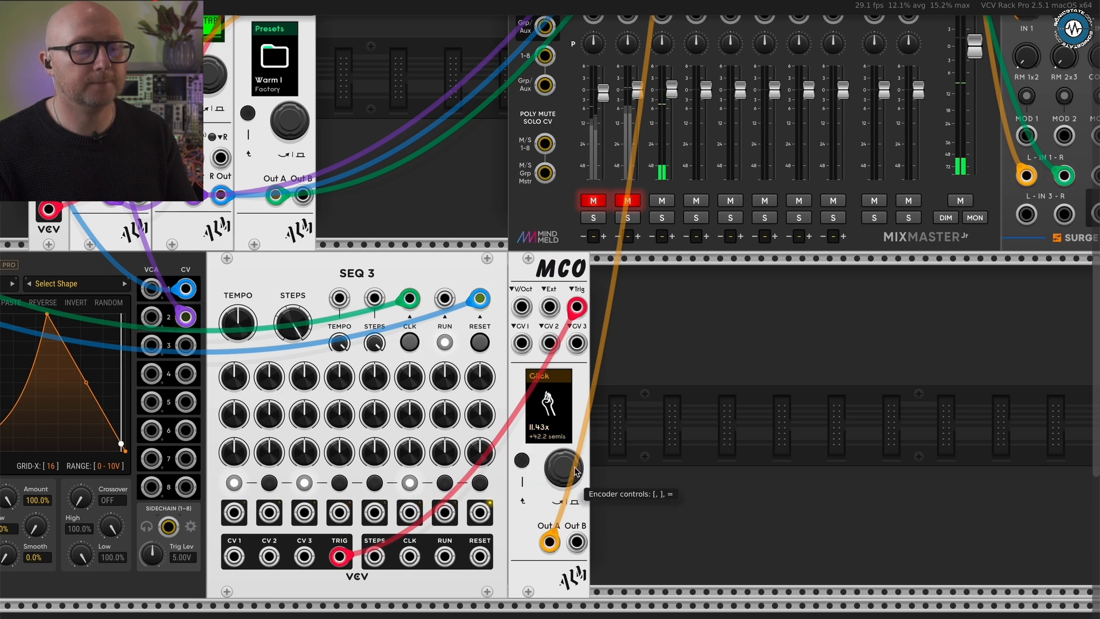
- Sweep the third MCO's Thump time up to 675 ms and settle it at 177 ms
{"action": "key", "text": "equal"}
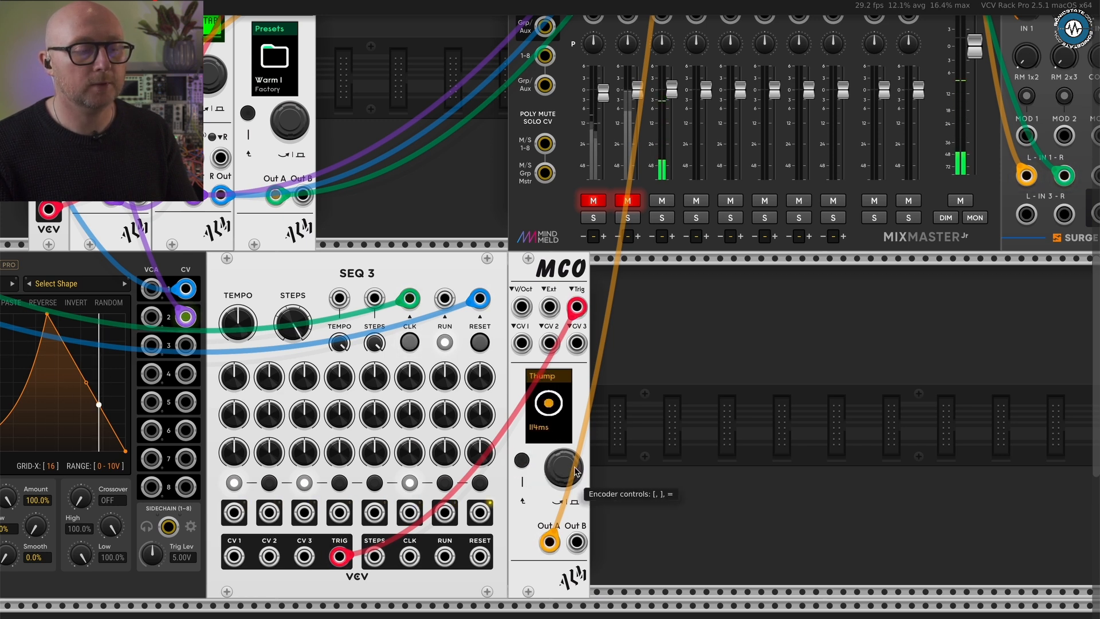
{"action": "key", "text": "bracketright"}
{"action": "key", "text": "bracketright"}
{"action": "key", "text": "bracketright"}
{"action": "key", "text": "bracketright"}
{"action": "key", "text": "bracketright"}
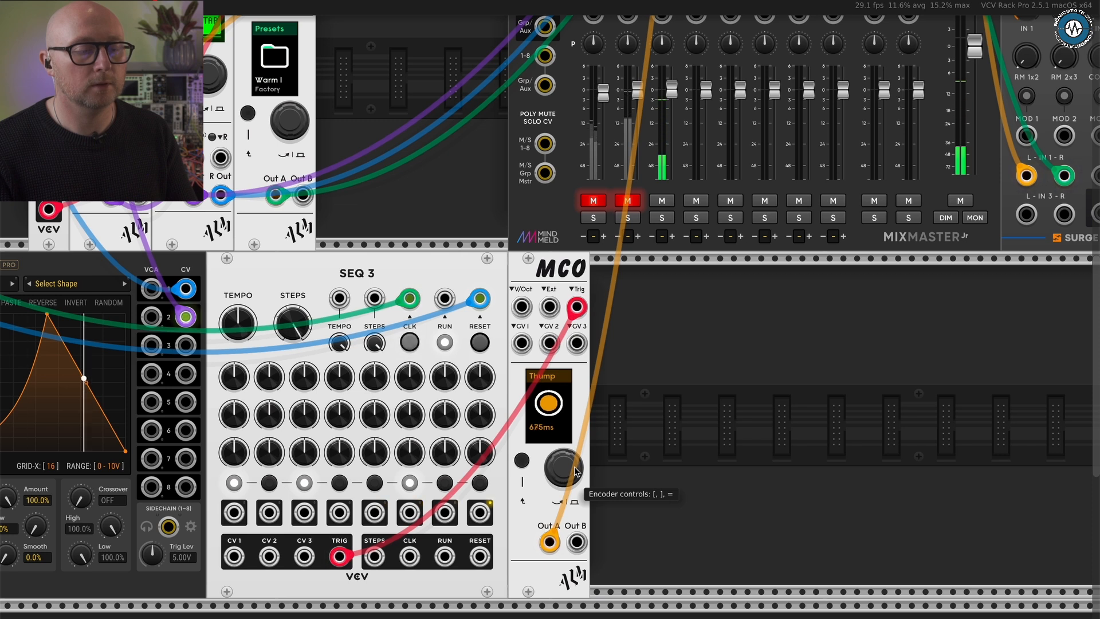
{"action": "key", "text": "bracketleft"}
{"action": "key", "text": "bracketleft"}
{"action": "key", "text": "bracketleft"}
{"action": "key", "text": "bracketleft"}
{"action": "key", "text": "bracketleft"}
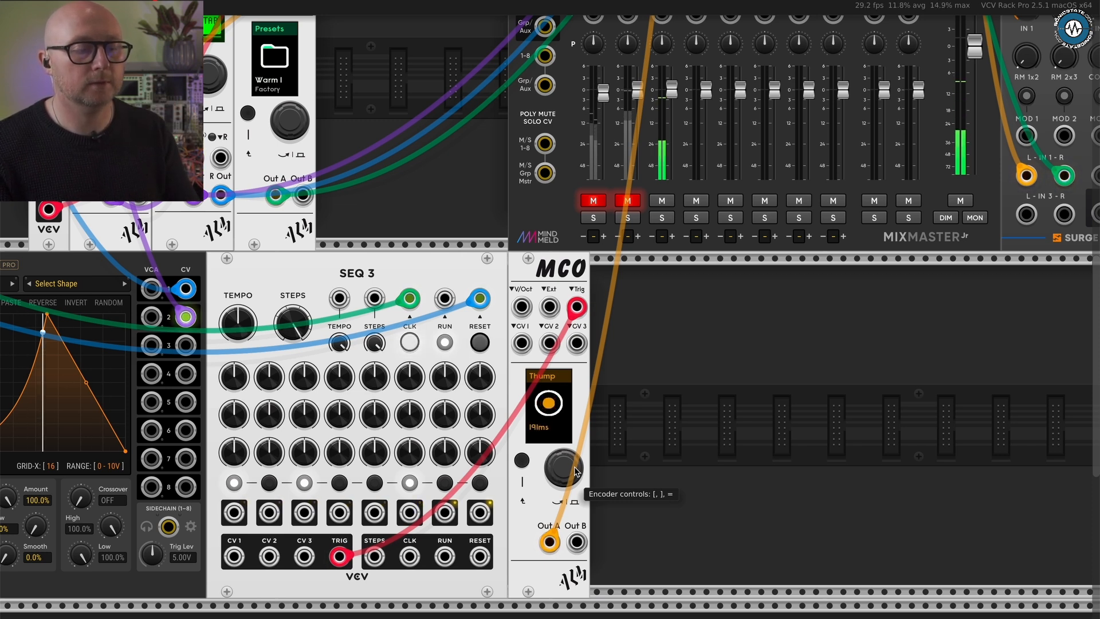
{"action": "scroll", "coordinate": [573, 466], "scroll_direction": "down", "scroll_amount": 5}
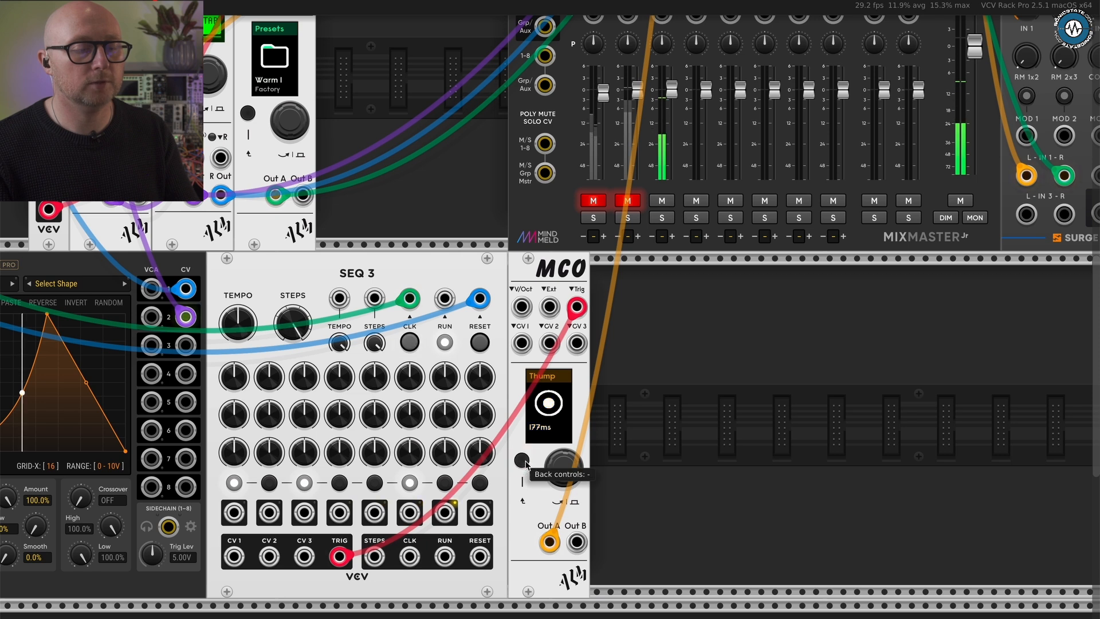
{"action": "left_click", "coordinate": [562, 466]}
{"action": "left_click", "coordinate": [562, 466]}
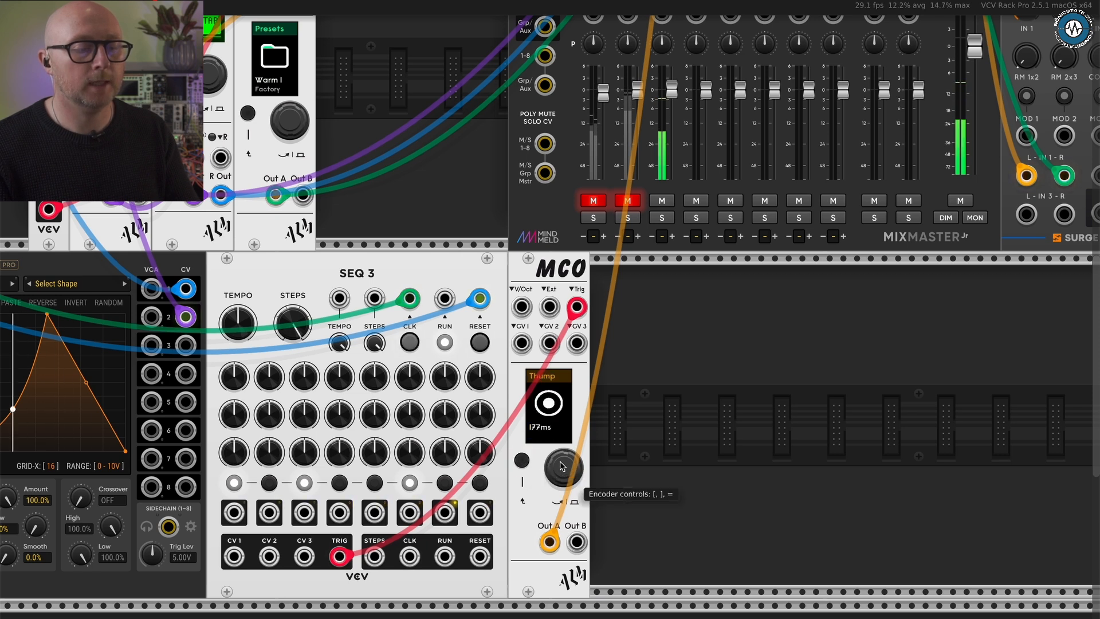
- Go past the Sub and Sub Len parameters on the third MCO, sweep FM Ratio up to 9.8x and return it to 2.3x
{"action": "left_click", "coordinate": [562, 466]}
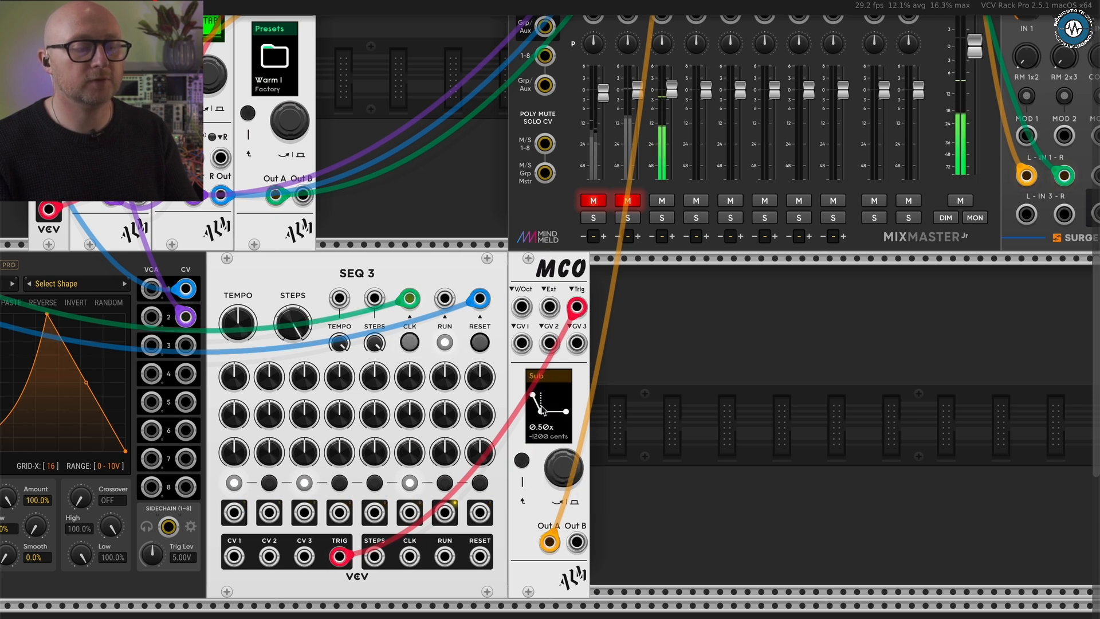
{"action": "left_click", "coordinate": [562, 468]}
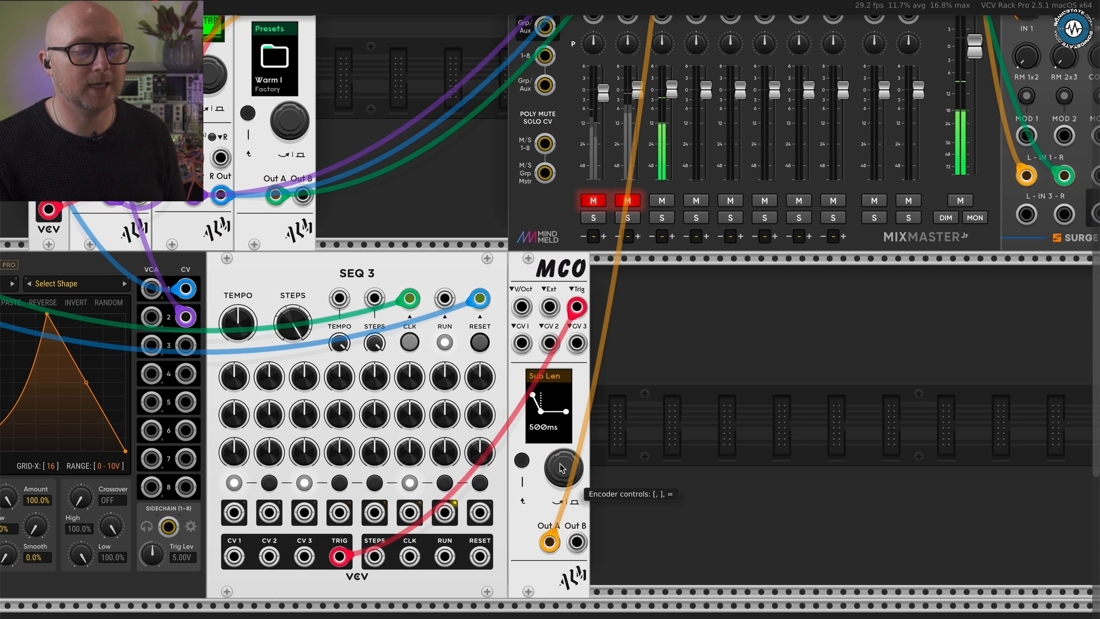
{"action": "left_click", "coordinate": [563, 468]}
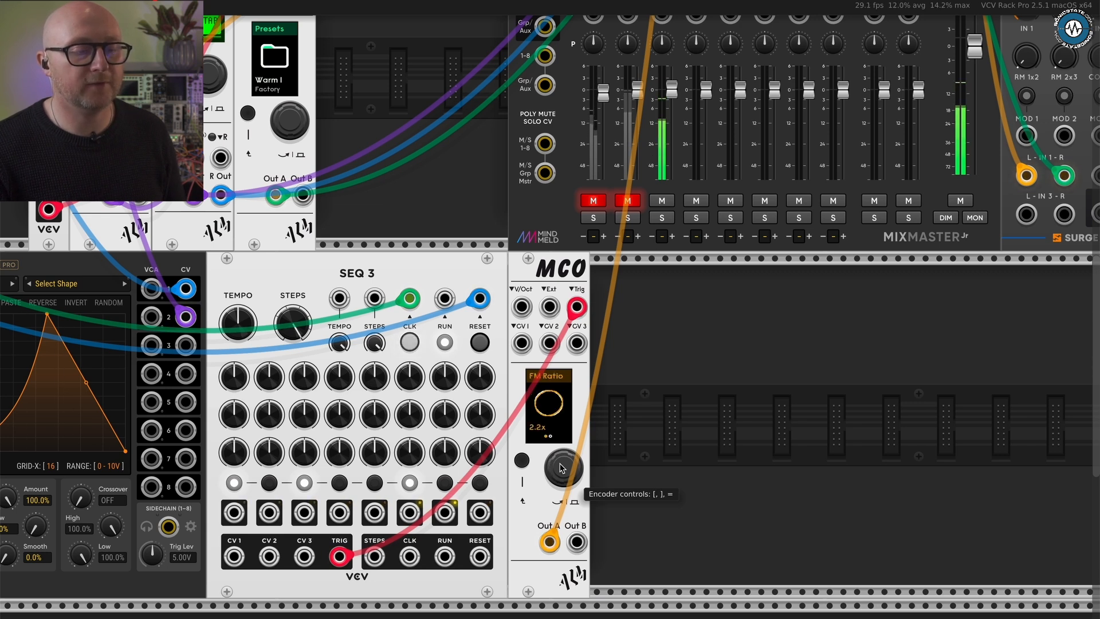
{"action": "scroll", "coordinate": [560, 468], "scroll_direction": "up", "scroll_amount": 8}
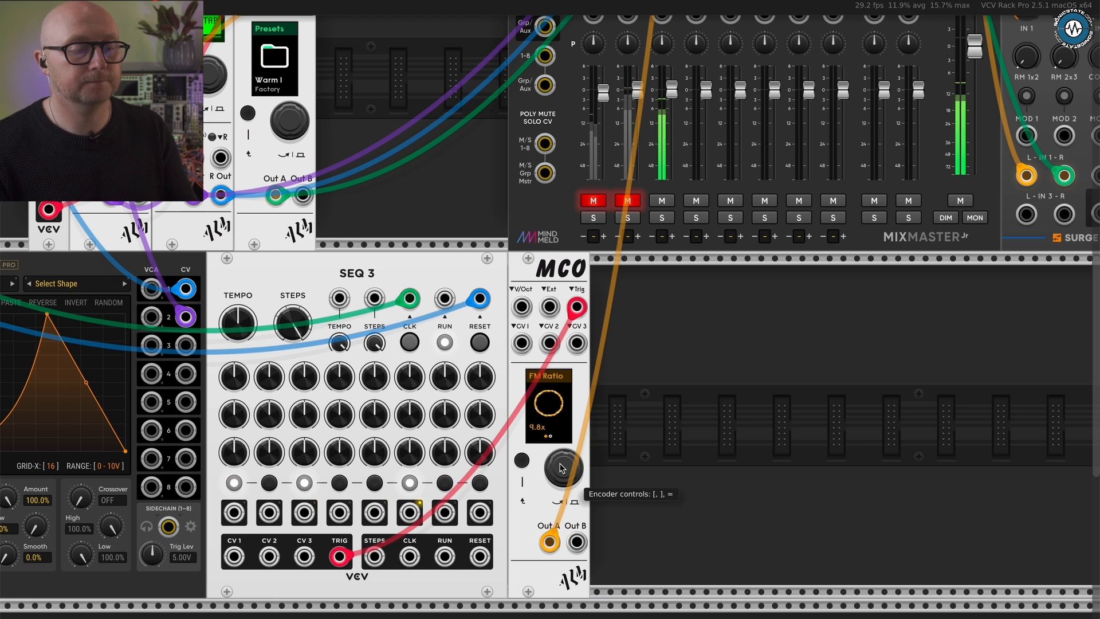
{"action": "scroll", "coordinate": [561, 468], "scroll_direction": "down", "scroll_amount": 4}
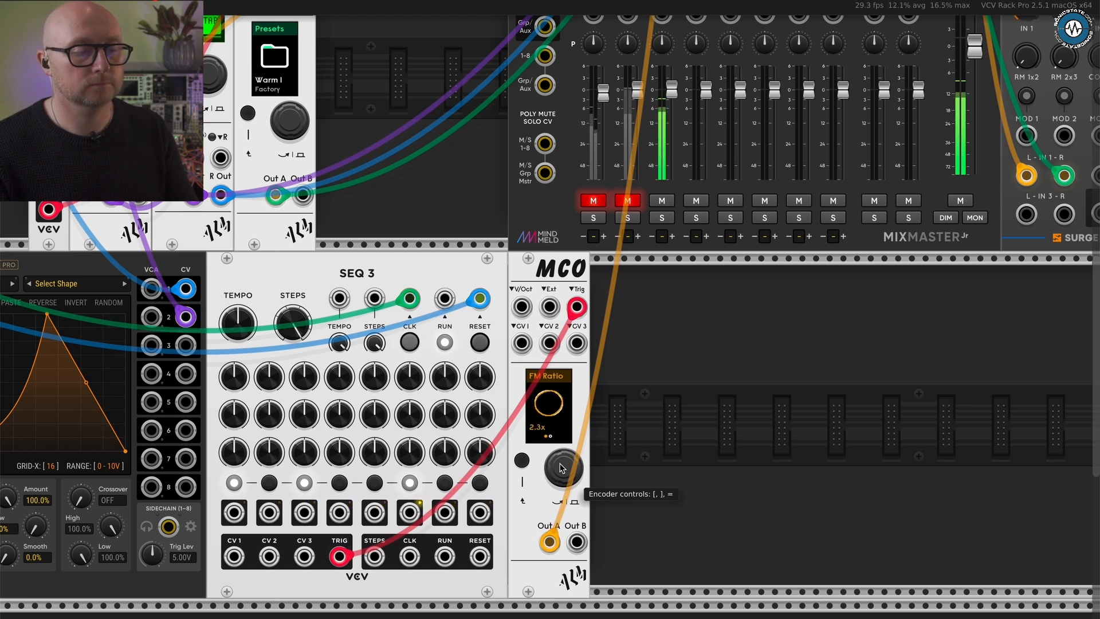
- Lower the third MCO's FM Ratio to 1.0x, then try its distortion types and settle on Hard
{"action": "scroll", "coordinate": [562, 468], "scroll_direction": "down", "scroll_amount": 2}
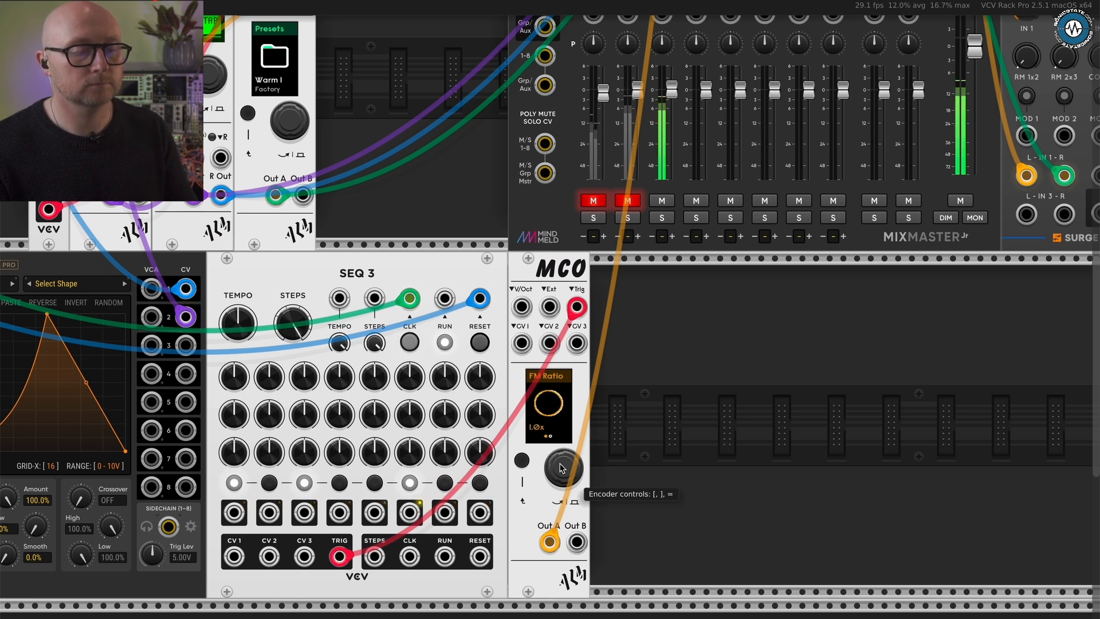
{"action": "left_click", "coordinate": [523, 460]}
{"action": "scroll", "coordinate": [570, 470], "scroll_direction": "up", "scroll_amount": 1}
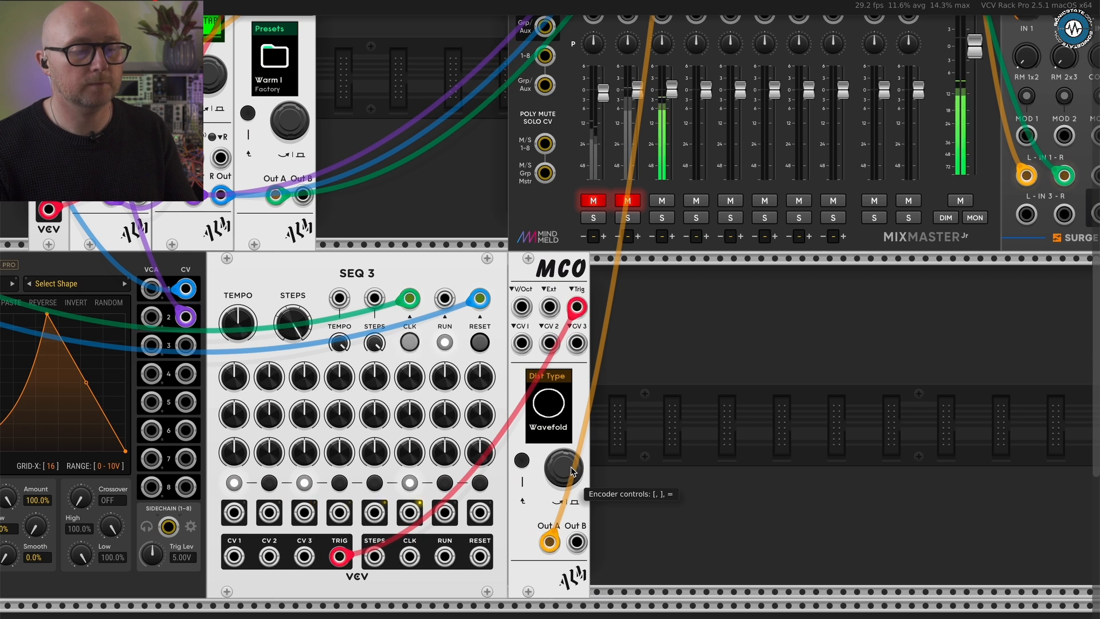
{"action": "scroll", "coordinate": [570, 471], "scroll_direction": "down", "scroll_amount": 1}
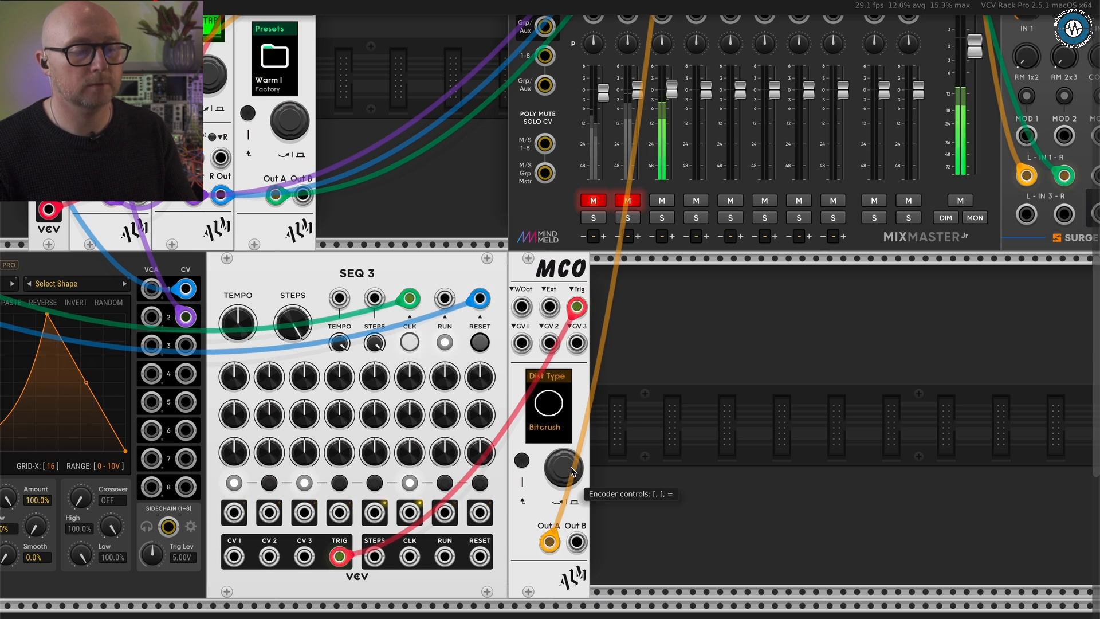
{"action": "scroll", "coordinate": [570, 471], "scroll_direction": "down", "scroll_amount": 1}
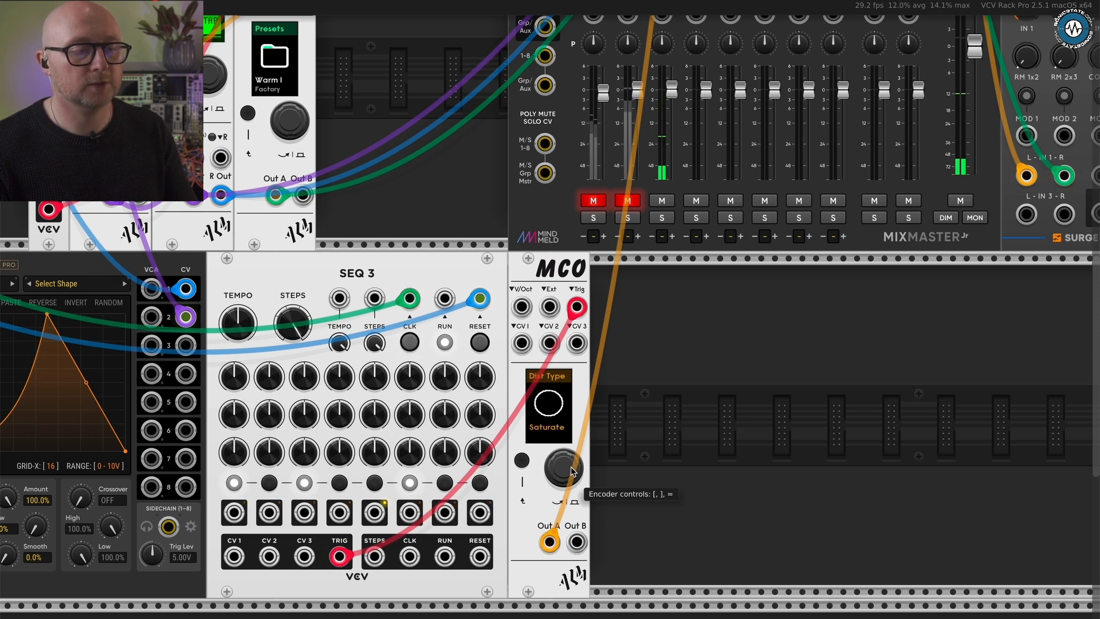
{"action": "scroll", "coordinate": [571, 471], "scroll_direction": "down", "scroll_amount": 1}
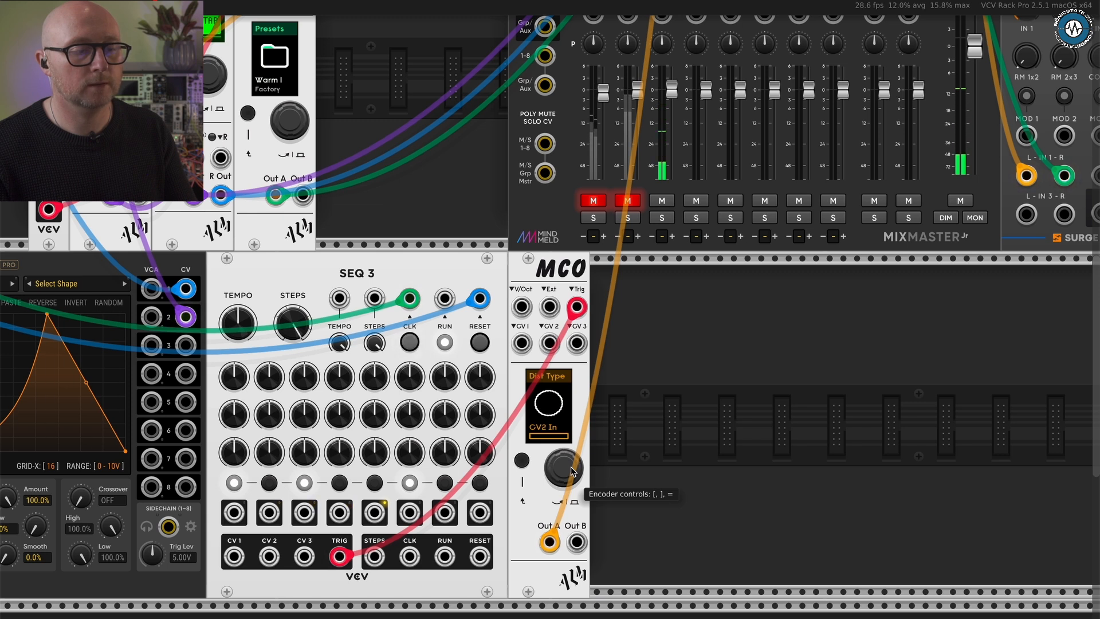
{"action": "scroll", "coordinate": [570, 471], "scroll_direction": "down", "scroll_amount": 1}
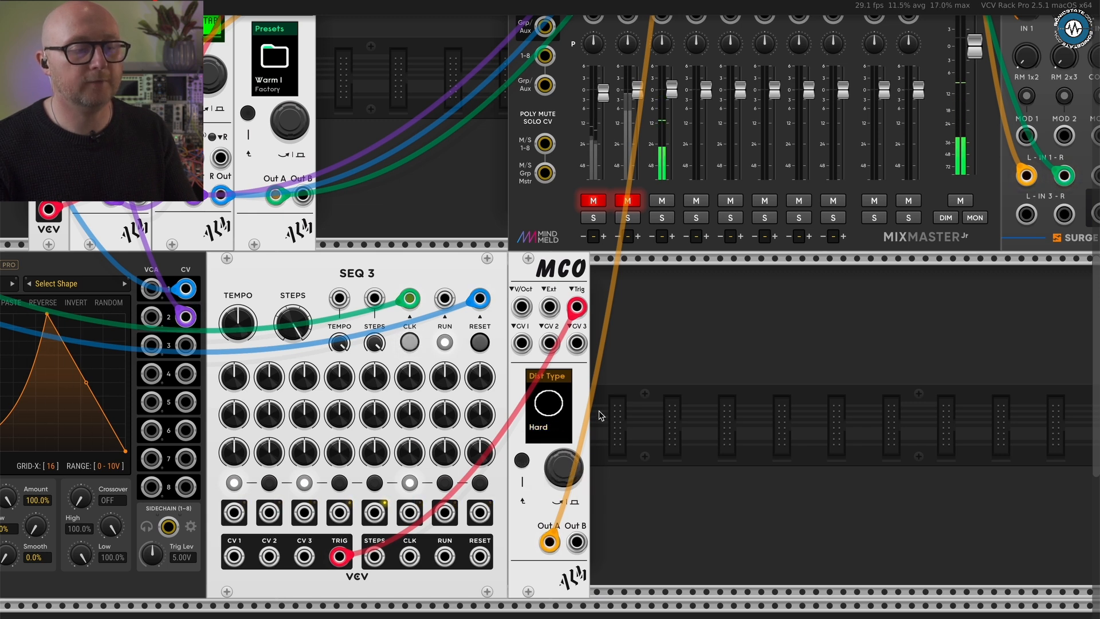
- Move the Surge XT Mixer and Audio modules away from MixMaster and add a VCV Compressor in the gap
{"action": "scroll", "coordinate": [643, 392], "scroll_direction": "down", "scroll_amount": 3}
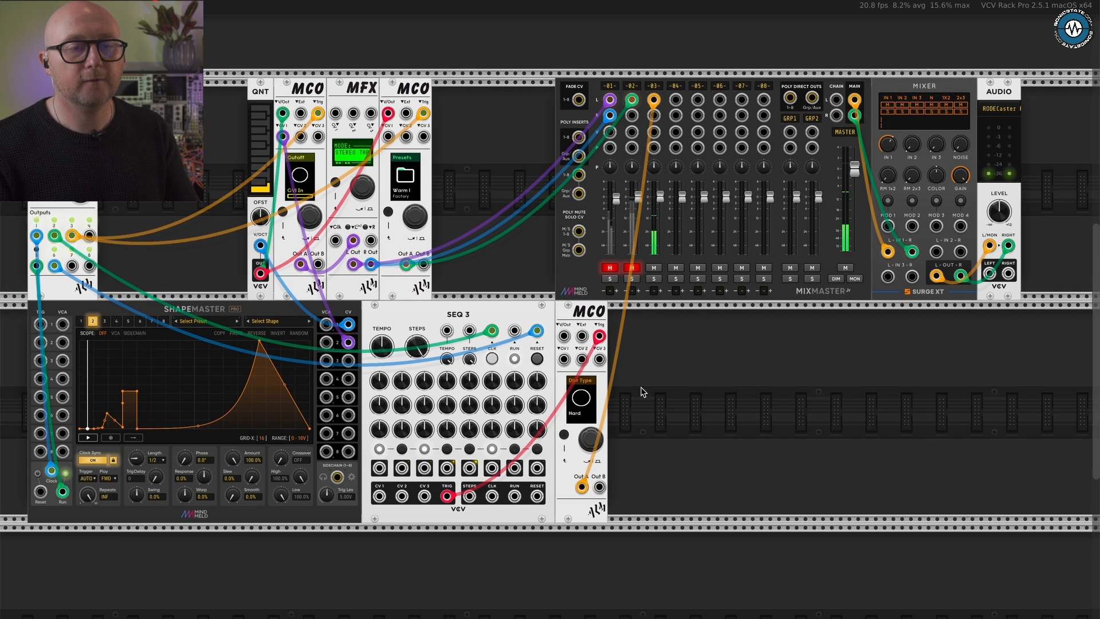
{"action": "scroll", "coordinate": [643, 391], "scroll_direction": "up", "scroll_amount": 2}
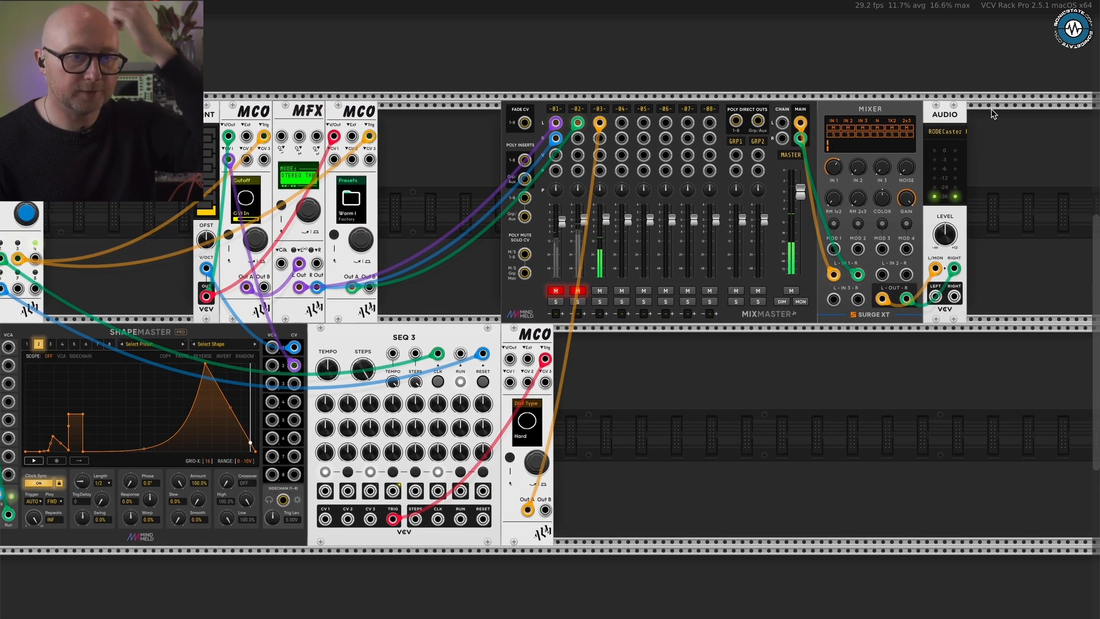
{"action": "left_click_drag", "start_coordinate": [1028, 103], "coordinate": [986, 115]}
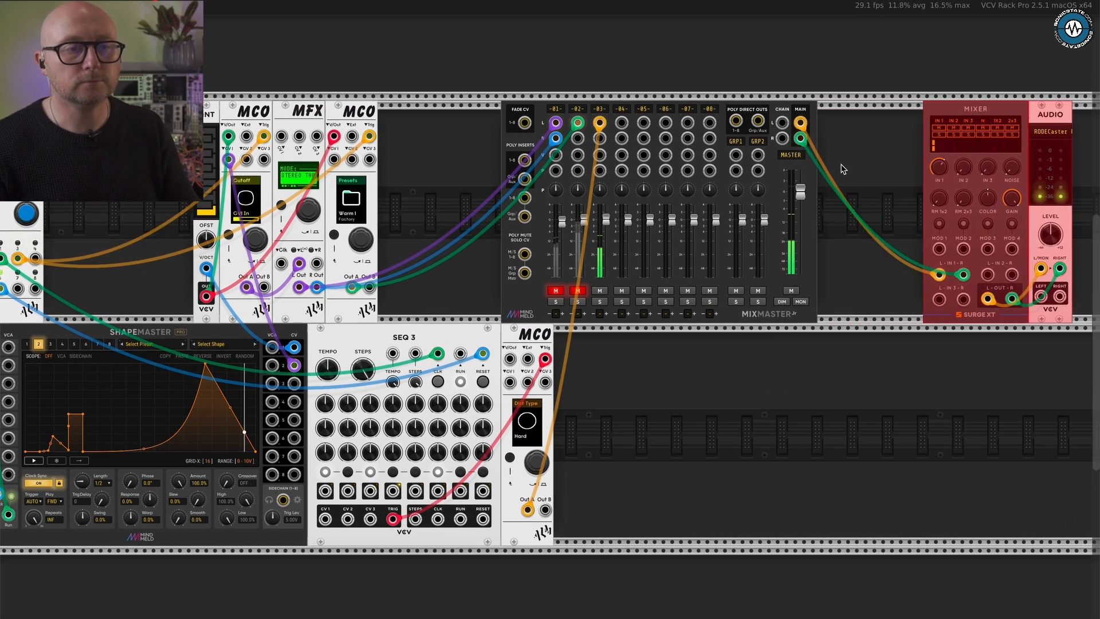
{"action": "right_click", "coordinate": [842, 169]}
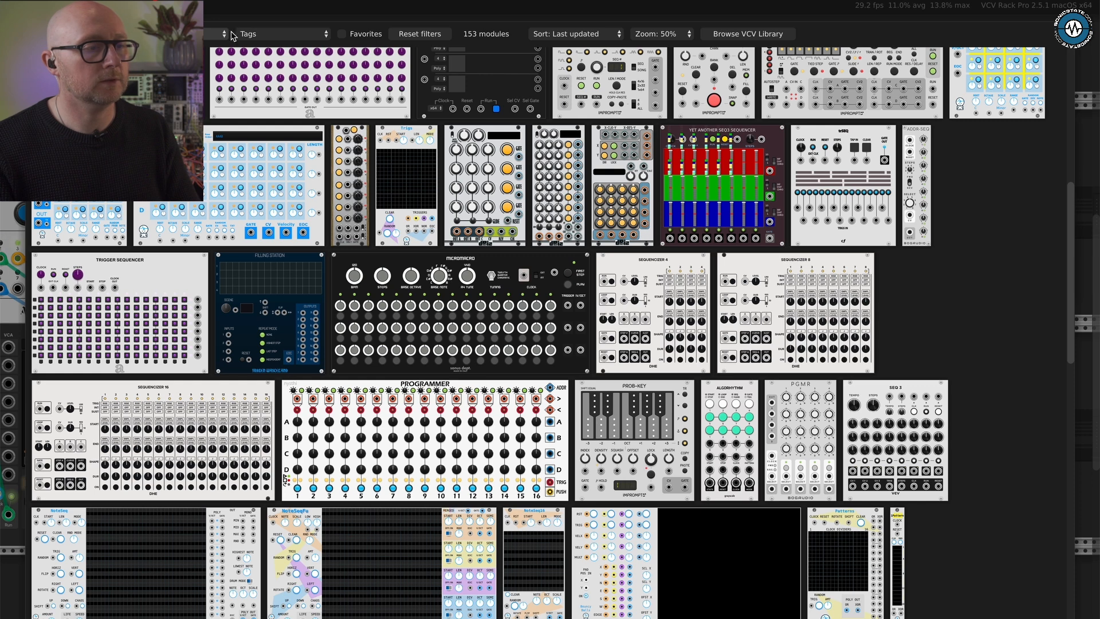
{"action": "left_click", "coordinate": [412, 34]}
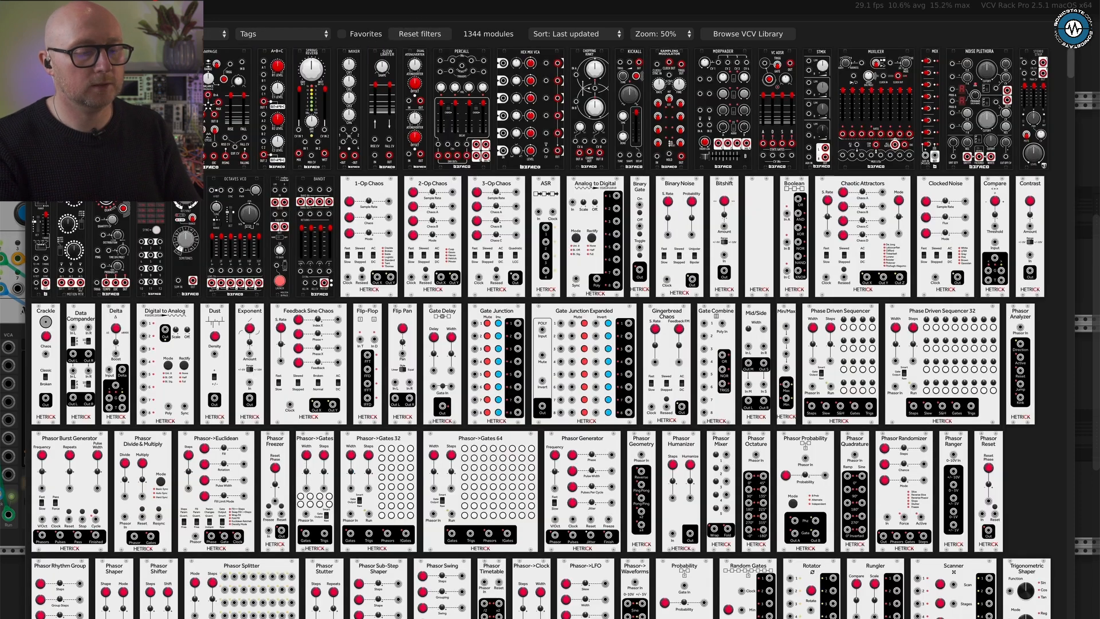
{"action": "type", "text": "comp"}
{"action": "left_click", "coordinate": [551, 64]}
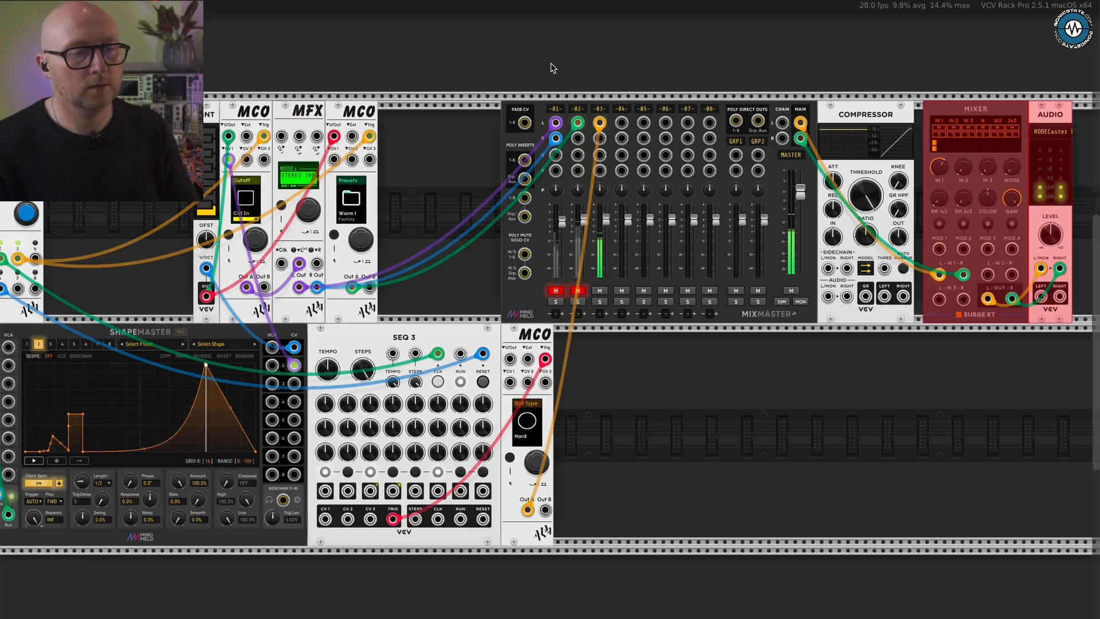
- Load a saved preset file into the Compressor
{"action": "right_click", "coordinate": [881, 118]}
{"action": "mouse_move", "coordinate": [967, 161]}
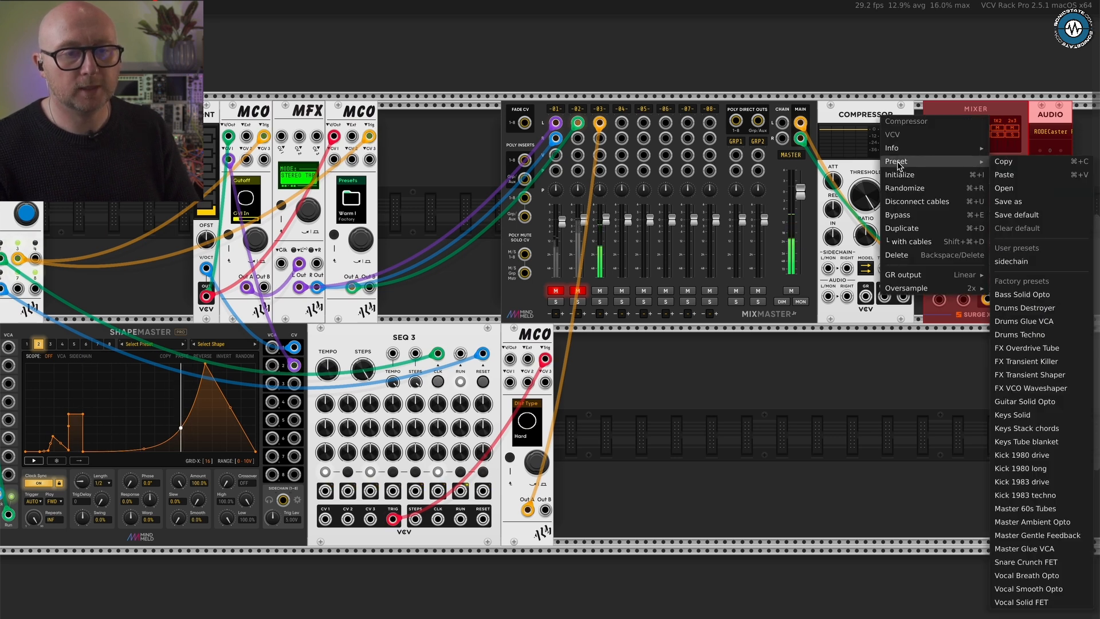
{"action": "left_click", "coordinate": [1026, 189]}
{"action": "double_click", "coordinate": [433, 147]}
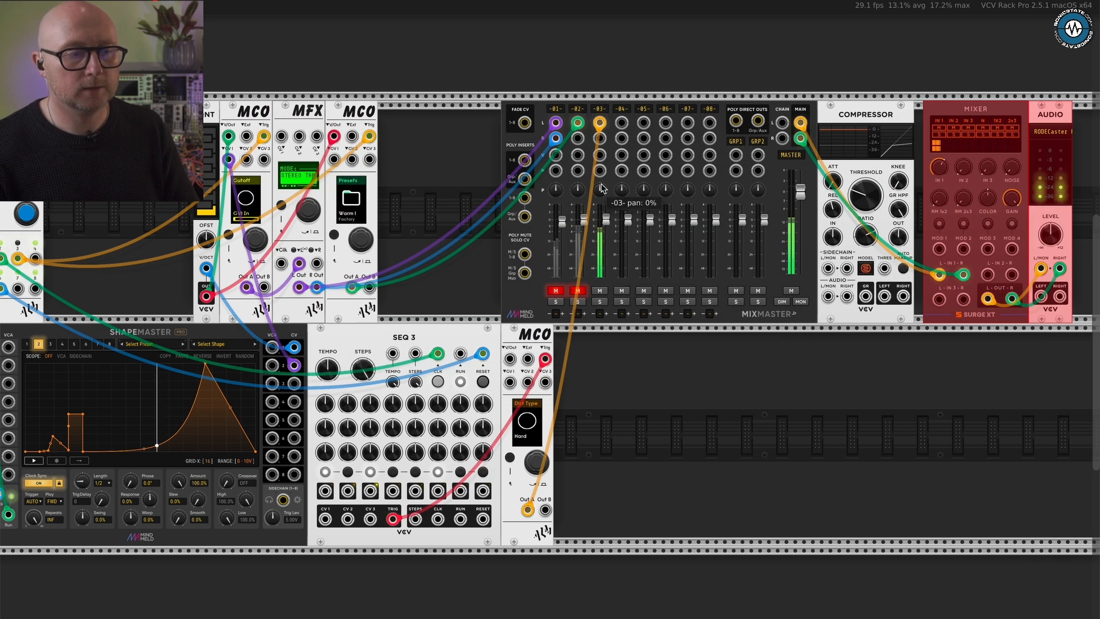
- Disconnect the third MCO from MixMaster channel 3 and unmute channels 1 and 2
{"action": "left_click_drag", "start_coordinate": [599, 122], "coordinate": [918, 380]}
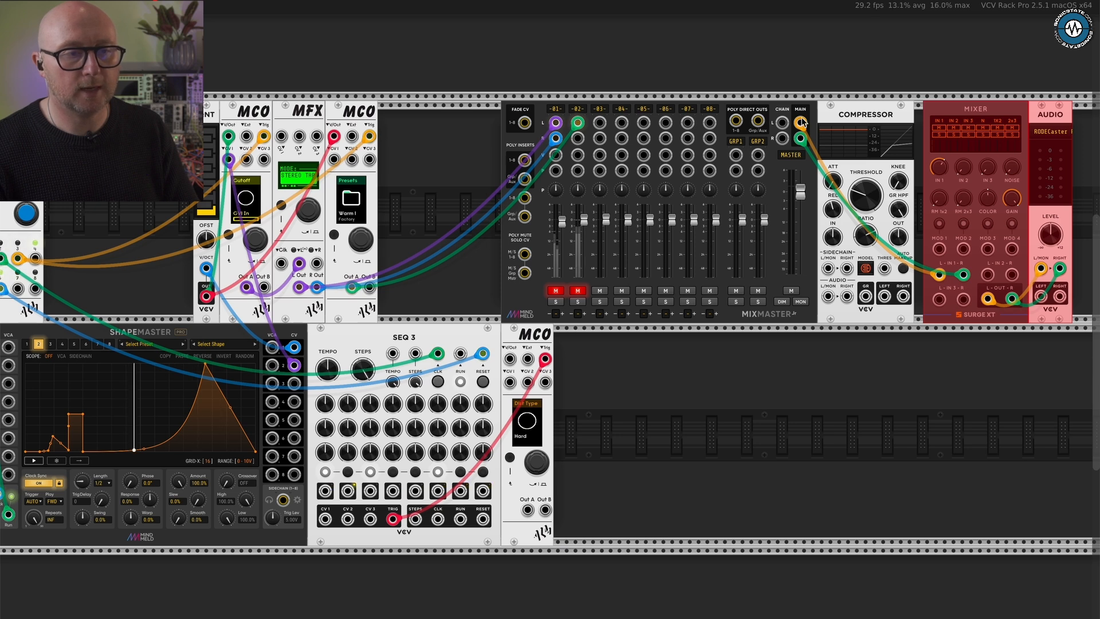
{"action": "left_click", "coordinate": [577, 290]}
{"action": "left_click", "coordinate": [556, 290]}
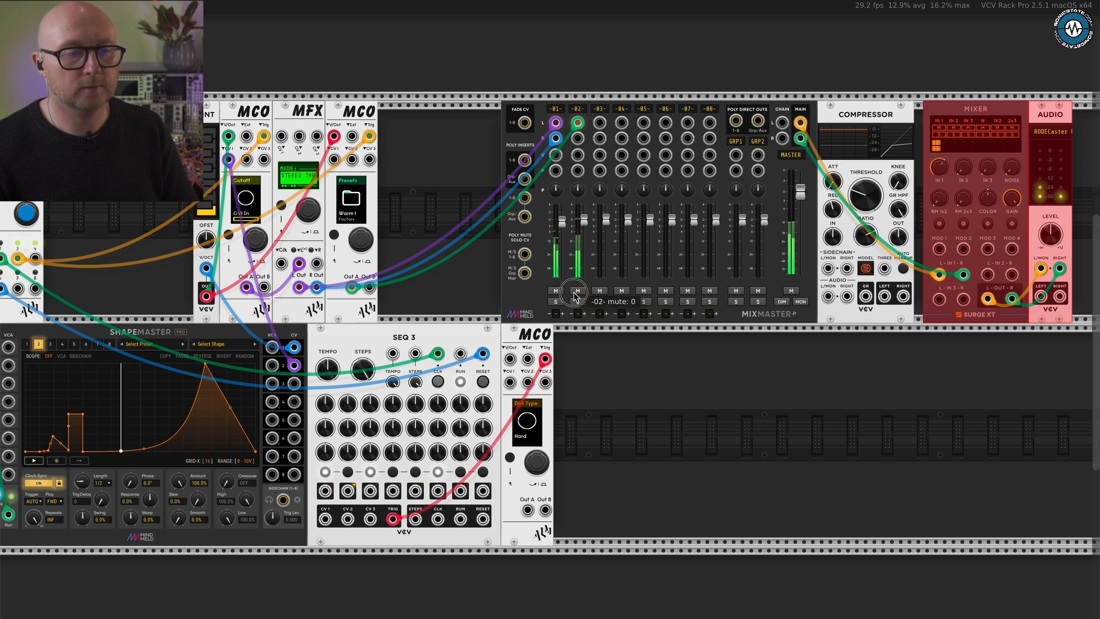
- Close the gap beside the Compressor and route MixMaster's stereo main outputs through it into Surge XT Mixer input 1
{"action": "left_click_drag", "start_coordinate": [928, 274], "coordinate": [832, 305]}
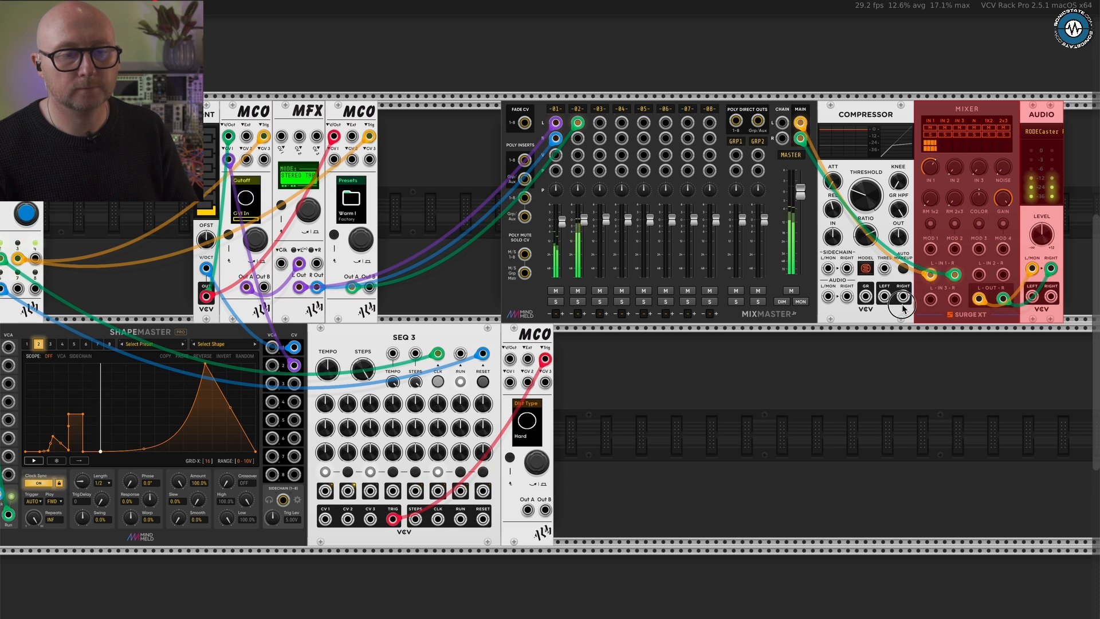
{"action": "left_click", "coordinate": [891, 342]}
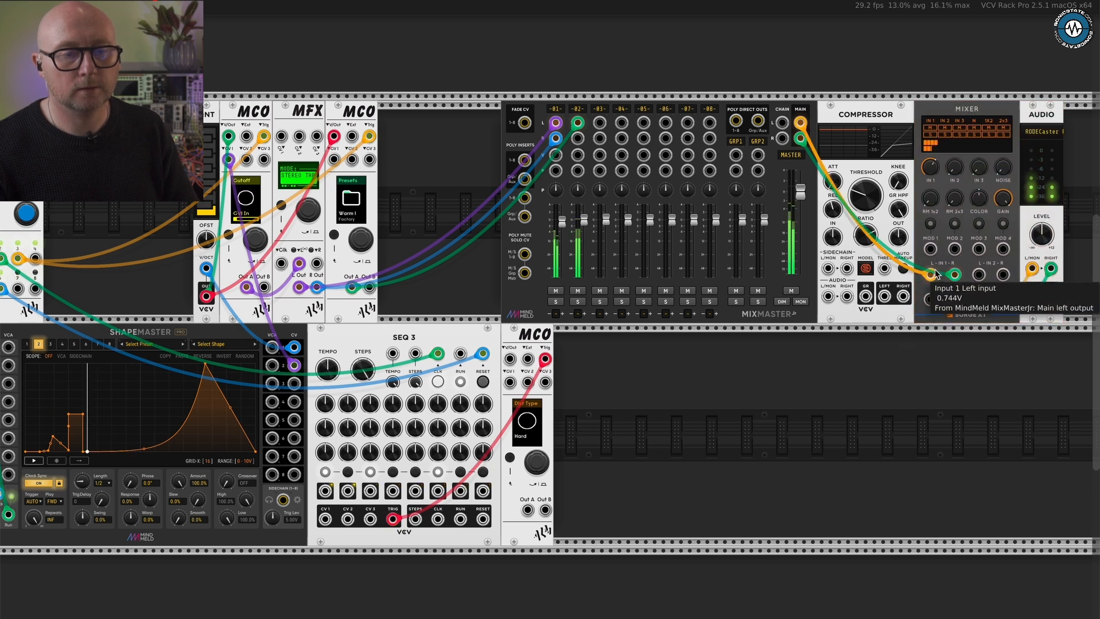
{"action": "left_click_drag", "start_coordinate": [930, 274], "coordinate": [828, 296]}
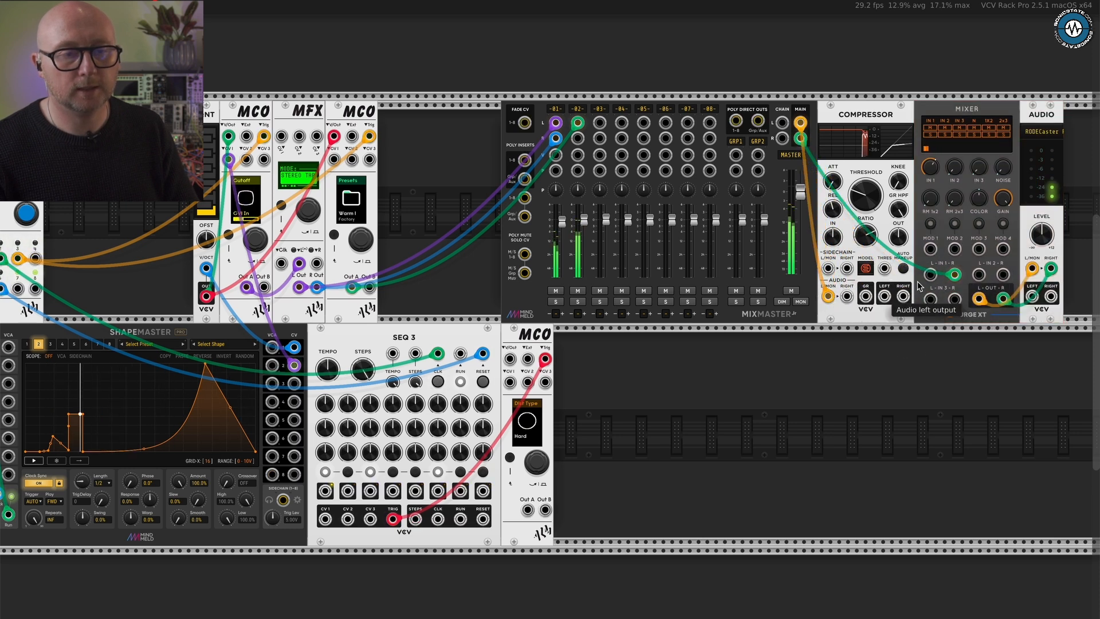
{"action": "mouse_move", "coordinate": [954, 275]}
{"action": "left_mouse_down"}
{"action": "mouse_move", "coordinate": [847, 298]}
{"action": "mouse_move", "coordinate": [954, 274]}
{"action": "left_mouse_up"}
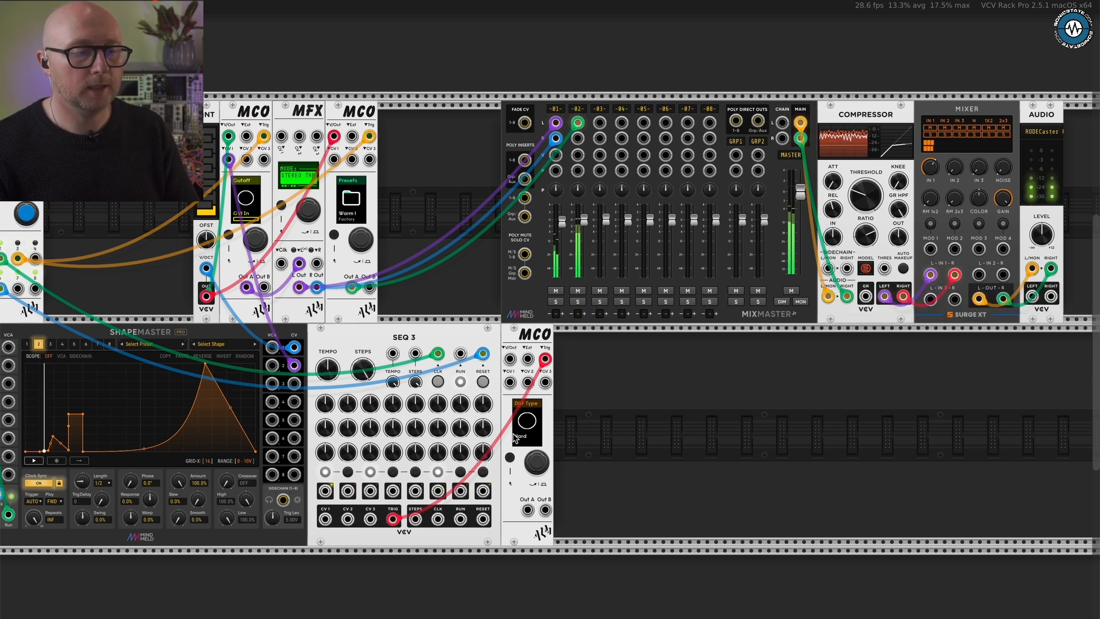
- Patch the third MCO's Out B to Surge XT Mixer input 2 and Out A to the Compressor's left sidechain input, adjusting the Compressor's release
{"action": "left_click_drag", "start_coordinate": [527, 509], "coordinate": [978, 274]}
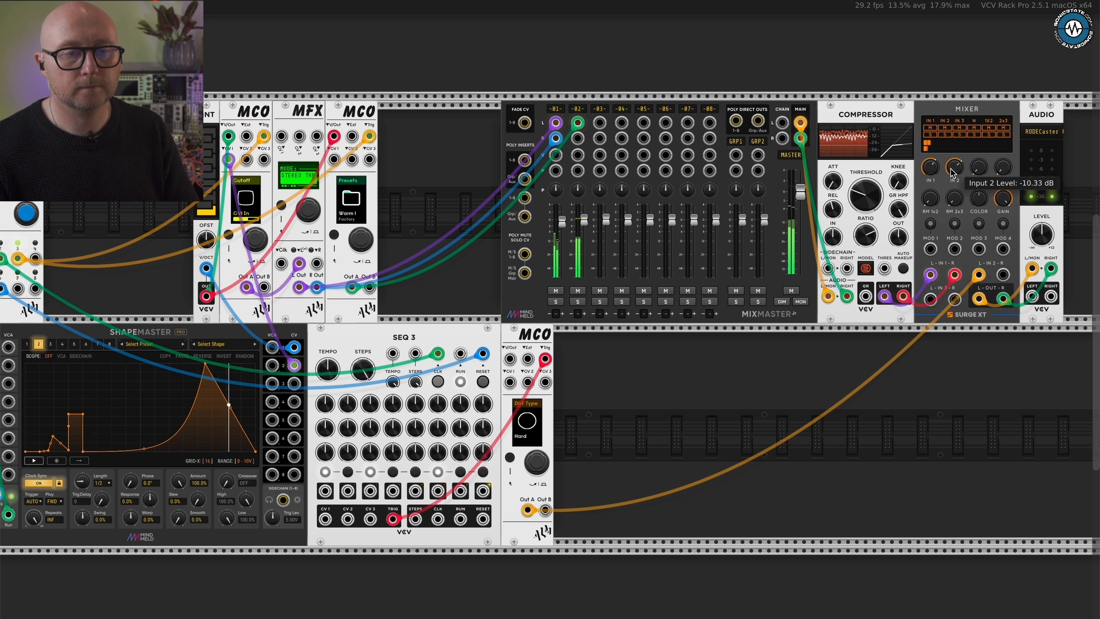
{"action": "left_click_drag", "start_coordinate": [527, 510], "coordinate": [836, 264]}
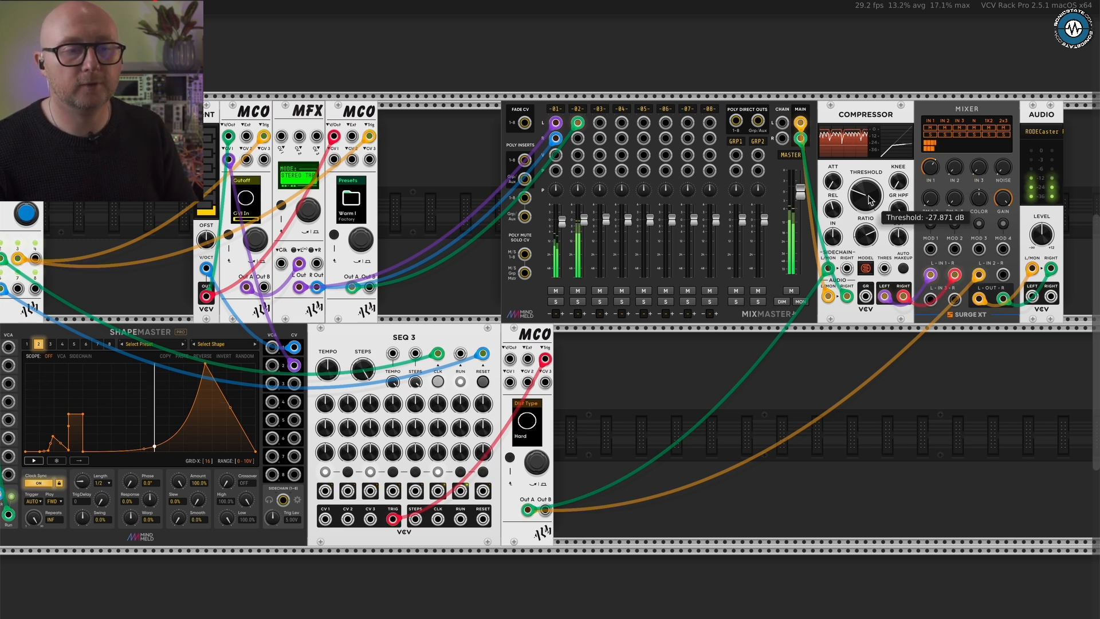
{"action": "left_click_drag", "start_coordinate": [832, 209], "coordinate": [876, 133]}
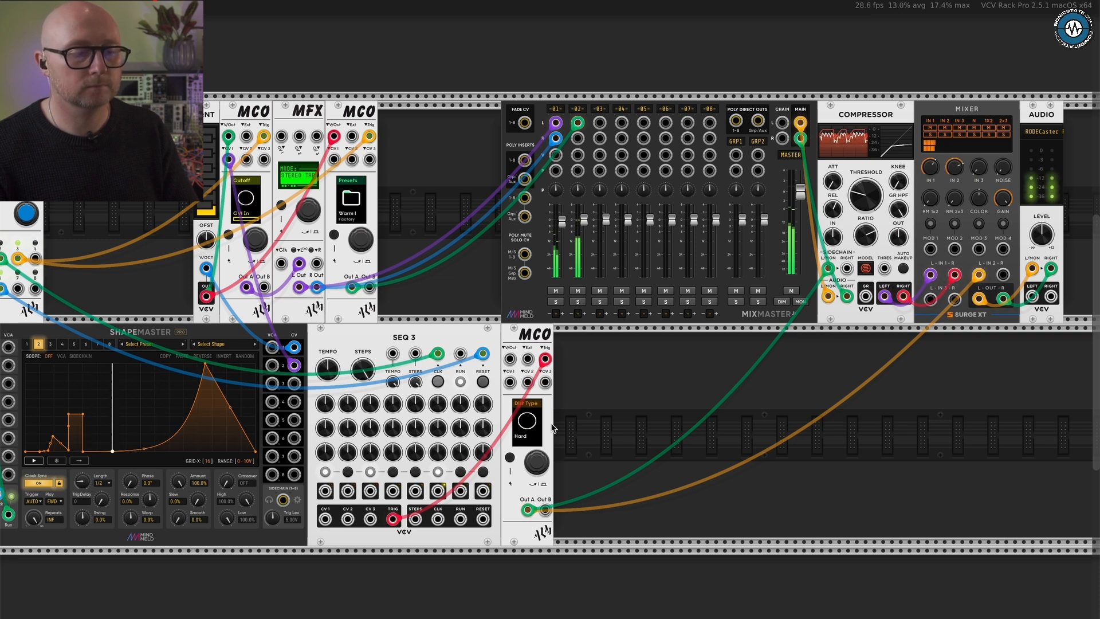
- Leave the third MCO's Dist Type parameter and return to its Voice page showing Oomph
{"action": "scroll", "coordinate": [528, 424], "scroll_direction": "up", "scroll_amount": 2}
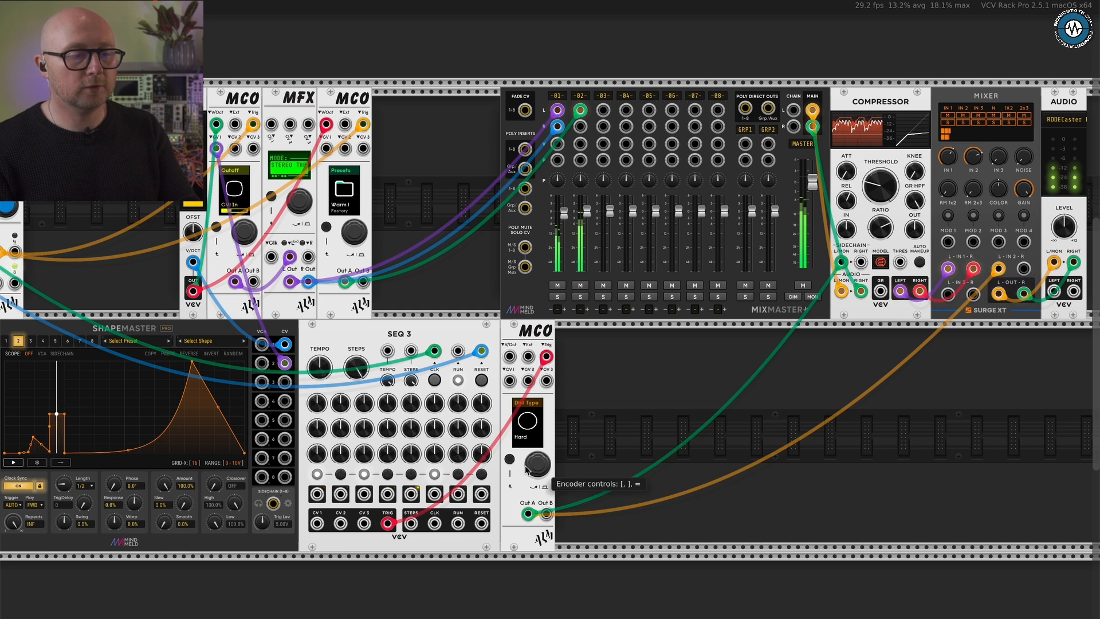
{"action": "left_click", "coordinate": [510, 458]}
{"action": "scroll", "coordinate": [511, 460], "scroll_direction": "up", "scroll_amount": 2}
{"action": "scroll", "coordinate": [513, 462], "scroll_direction": "down", "scroll_amount": 1}
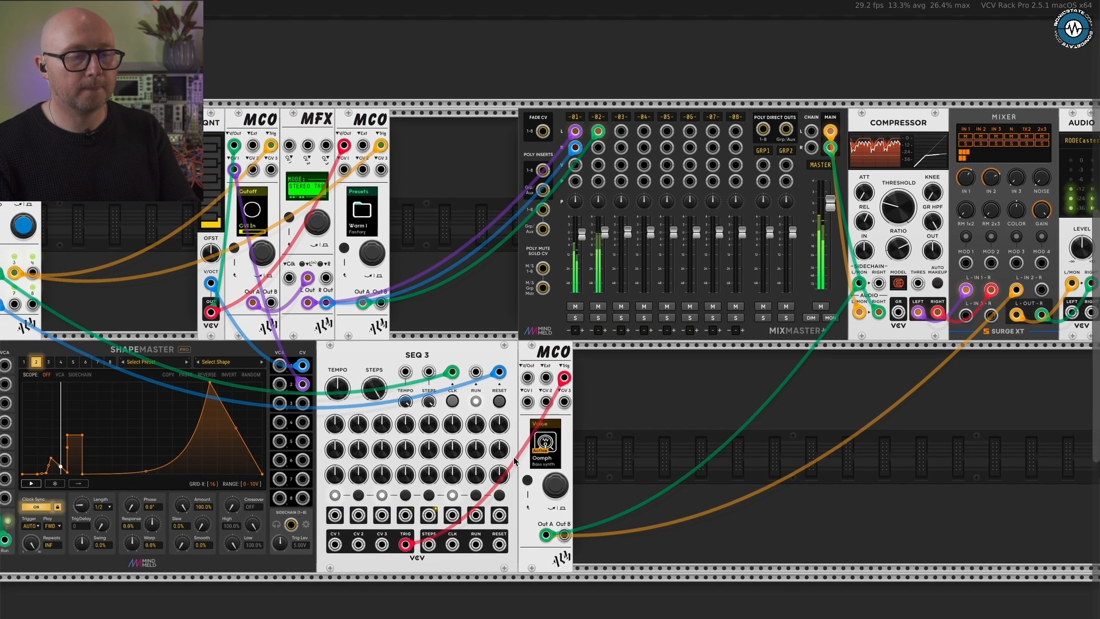
{"action": "scroll", "coordinate": [513, 460], "scroll_direction": "up", "scroll_amount": 2}
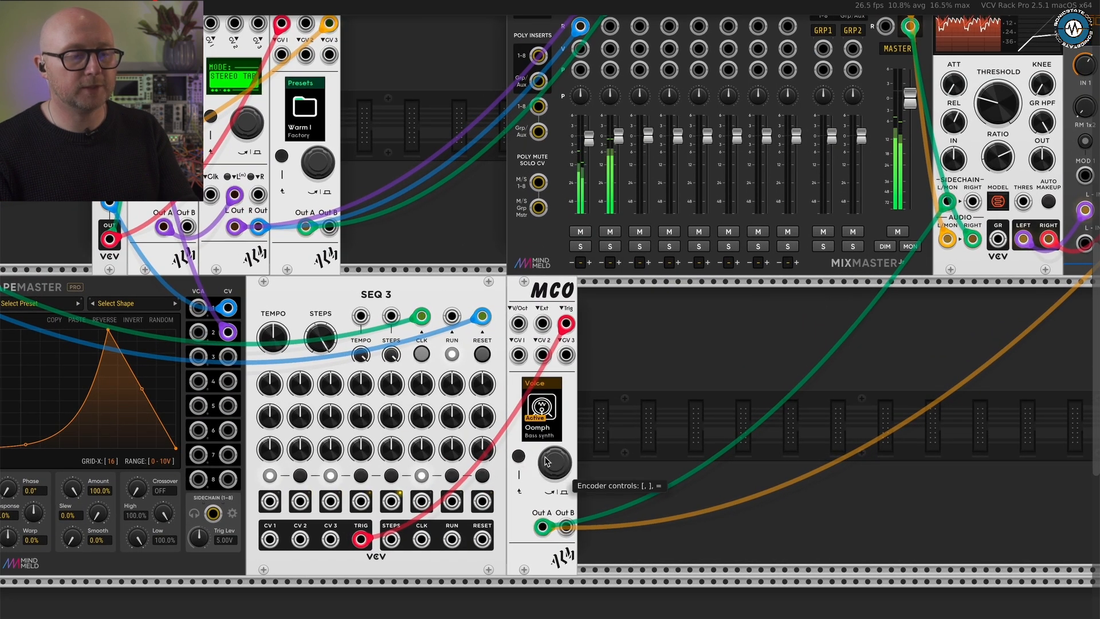
- Go to the third MCO's Presets page and load the factory preset 808 BD
{"action": "key", "text": "equal"}
{"action": "key", "text": "bracketright"}
{"action": "key", "text": "bracketright"}
{"action": "key", "text": "bracketright"}
{"action": "key", "text": "bracketright"}
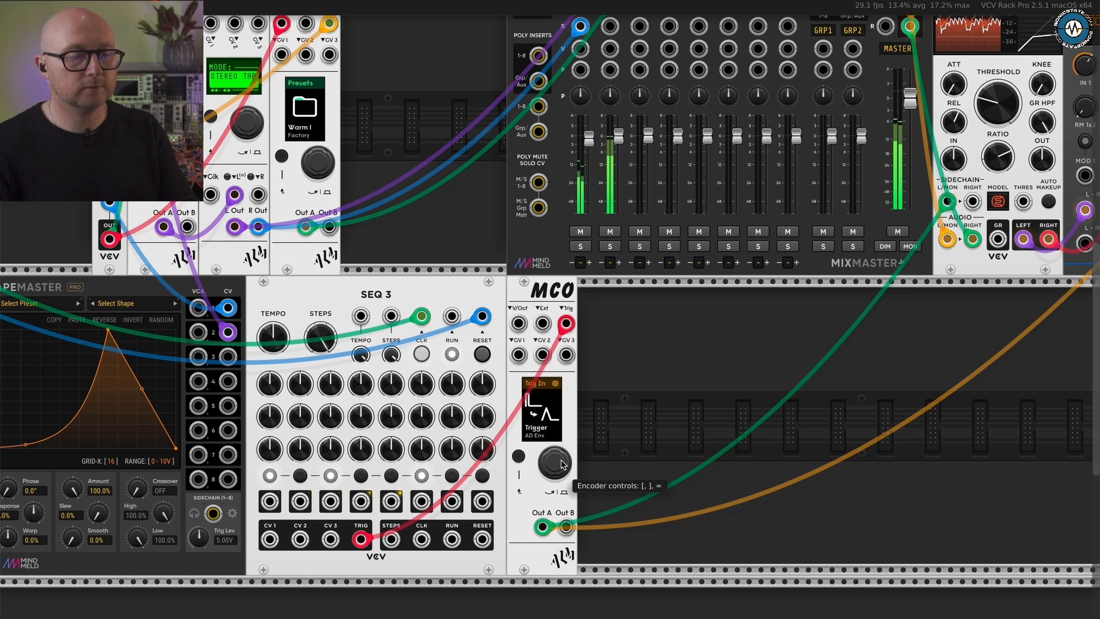
{"action": "key", "text": "bracketright"}
{"action": "key", "text": "bracketright"}
{"action": "key", "text": "bracketright"}
{"action": "key", "text": "bracketright"}
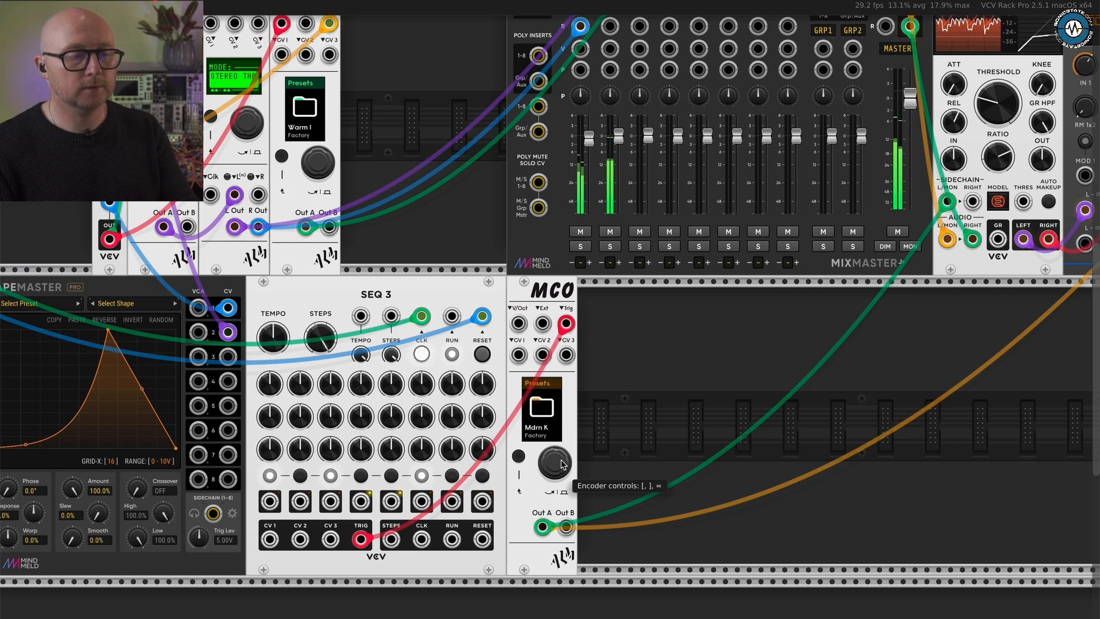
{"action": "key", "text": "equal"}
{"action": "key", "text": "bracketright"}
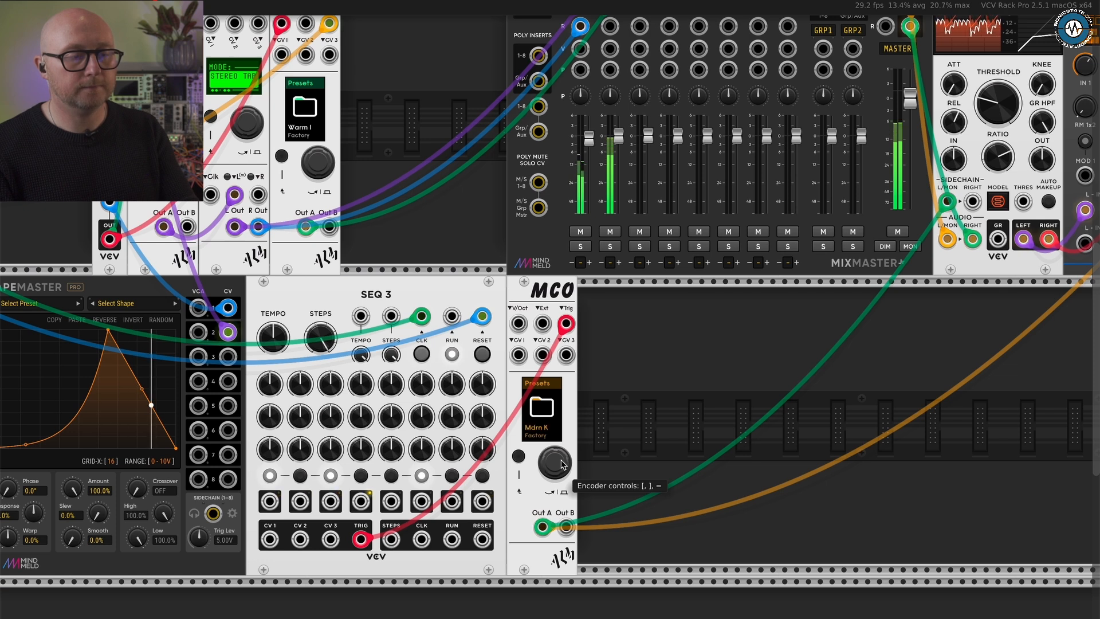
{"action": "key", "text": "bracketright"}
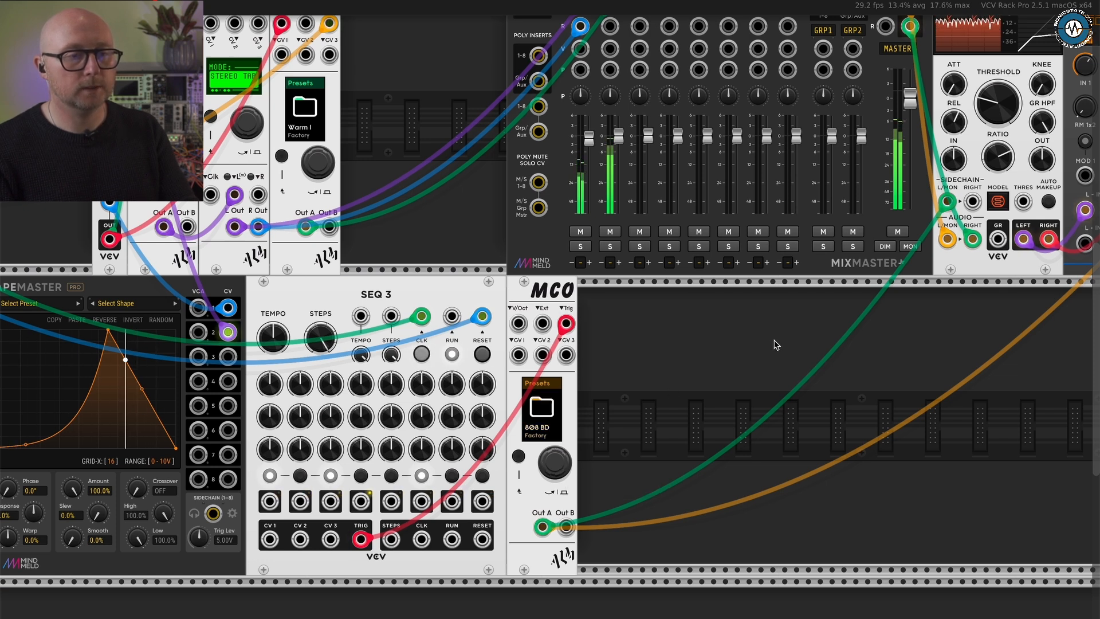
- Open the third MCO's Oomph voice parameters and raise Click to 8.60x
{"action": "scroll", "coordinate": [775, 343], "scroll_direction": "right", "scroll_amount": 2}
{"action": "scroll", "coordinate": [775, 343], "scroll_direction": "up", "scroll_amount": 1}
{"action": "scroll", "coordinate": [774, 344], "scroll_direction": "right", "scroll_amount": 1}
{"action": "scroll", "coordinate": [775, 344], "scroll_direction": "up", "scroll_amount": 1}
{"action": "scroll", "coordinate": [776, 343], "scroll_direction": "down", "scroll_amount": 1}
{"action": "scroll", "coordinate": [775, 344], "scroll_direction": "up", "scroll_amount": 1}
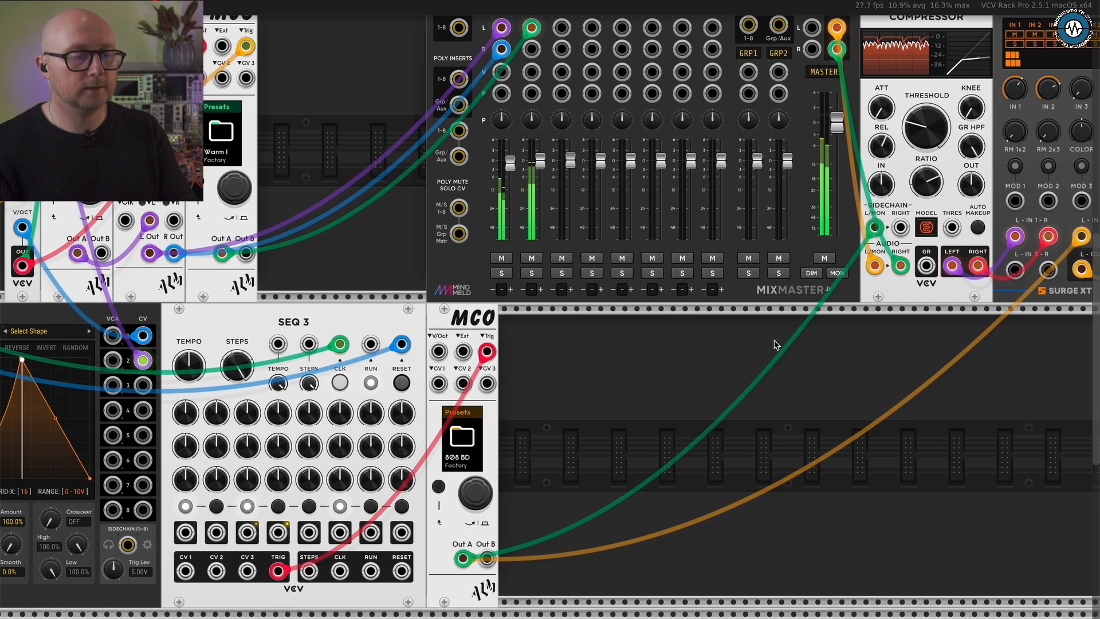
{"action": "key", "text": "equal"}
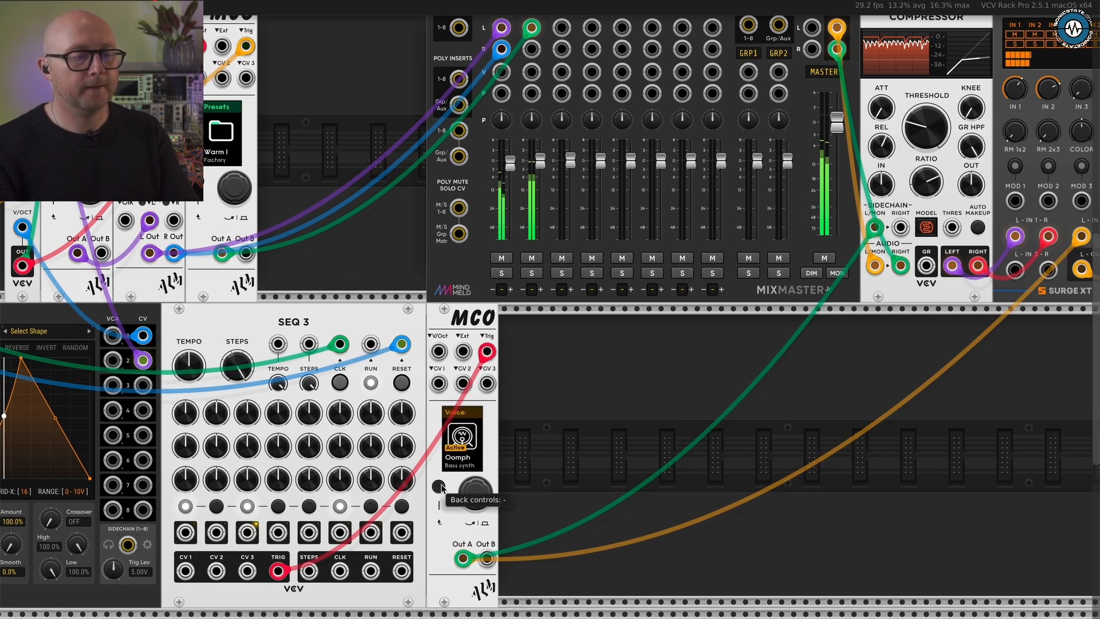
{"action": "key", "text": "equal"}
{"action": "key", "text": "bracketright"}
{"action": "key", "text": "bracketright"}
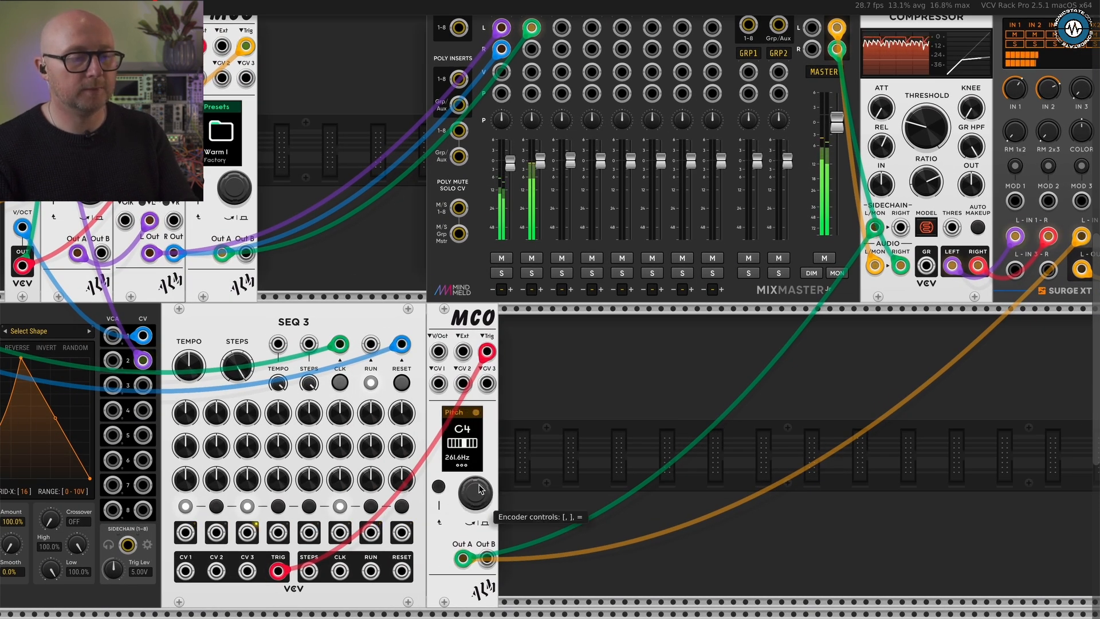
{"action": "key", "text": "bracketright"}
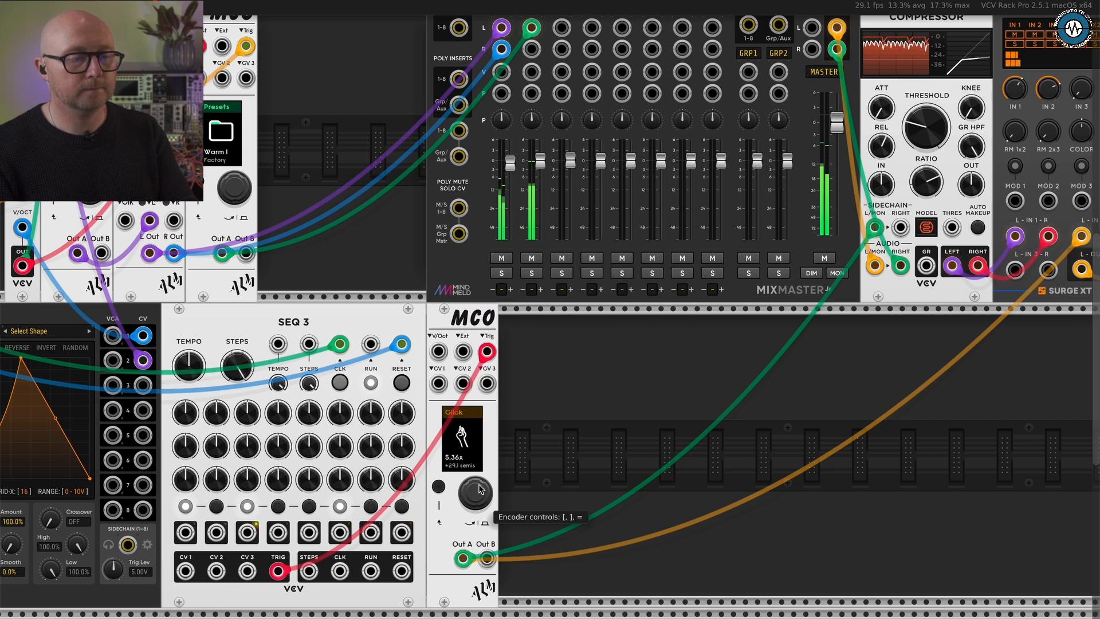
{"action": "scroll", "coordinate": [480, 488], "scroll_direction": "up", "scroll_amount": 1}
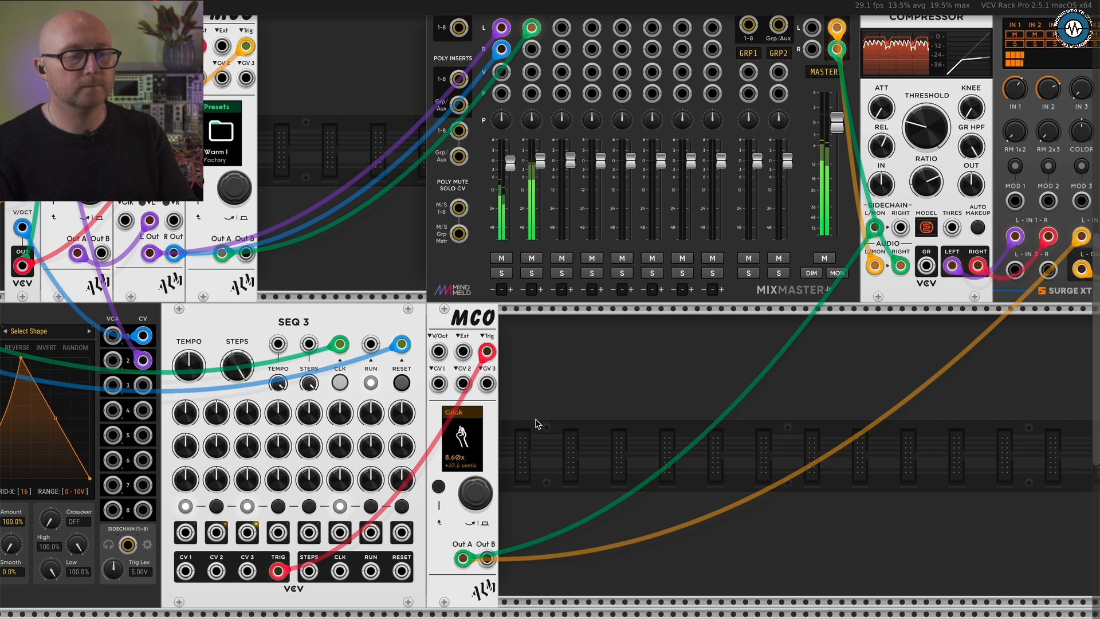
- Move through the third MCO's parameters to Octave, try C5, and set the octave back to C4
{"action": "key", "text": "bracketright"}
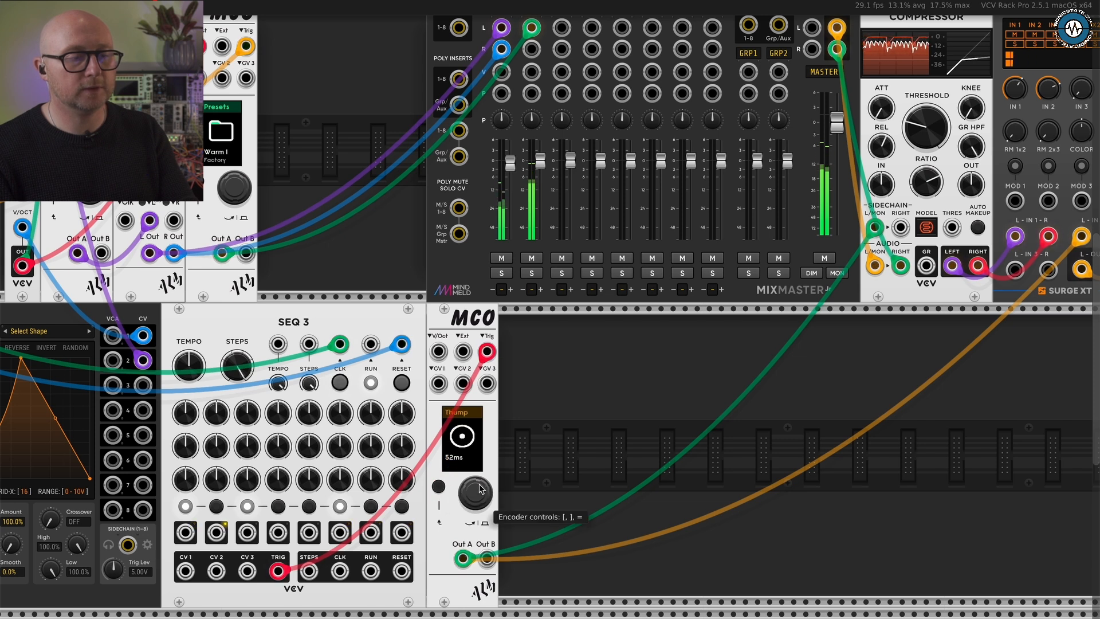
{"action": "key", "text": "bracketright"}
{"action": "key", "text": "bracketright"}
{"action": "key", "text": "bracketright"}
{"action": "key", "text": "bracketright"}
{"action": "key", "text": "bracketright"}
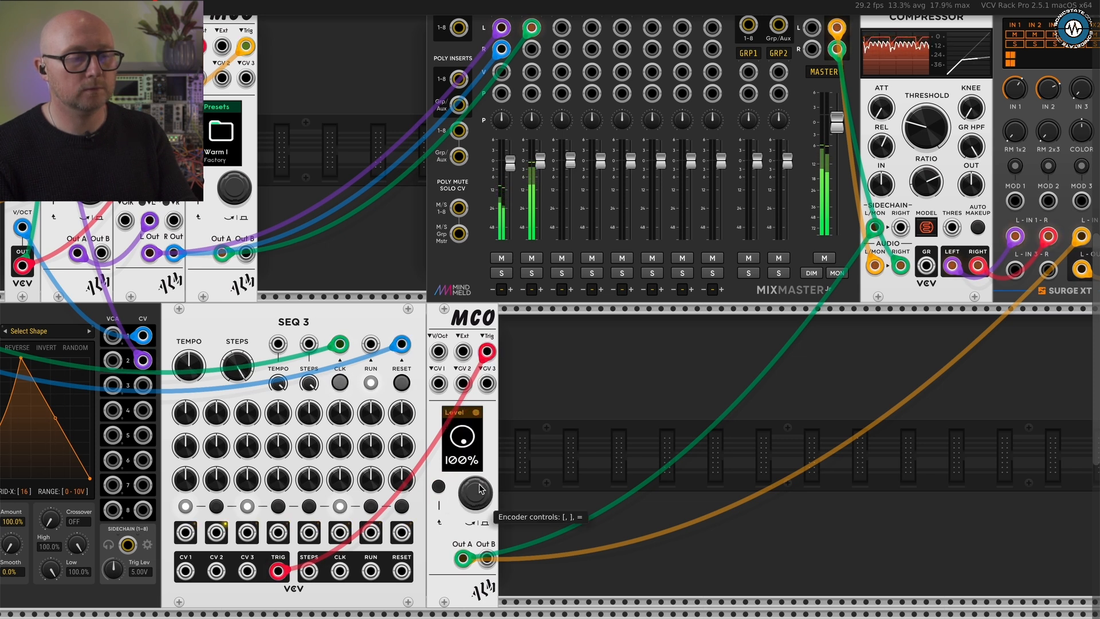
{"action": "key", "text": "bracketright"}
{"action": "key", "text": "bracketright"}
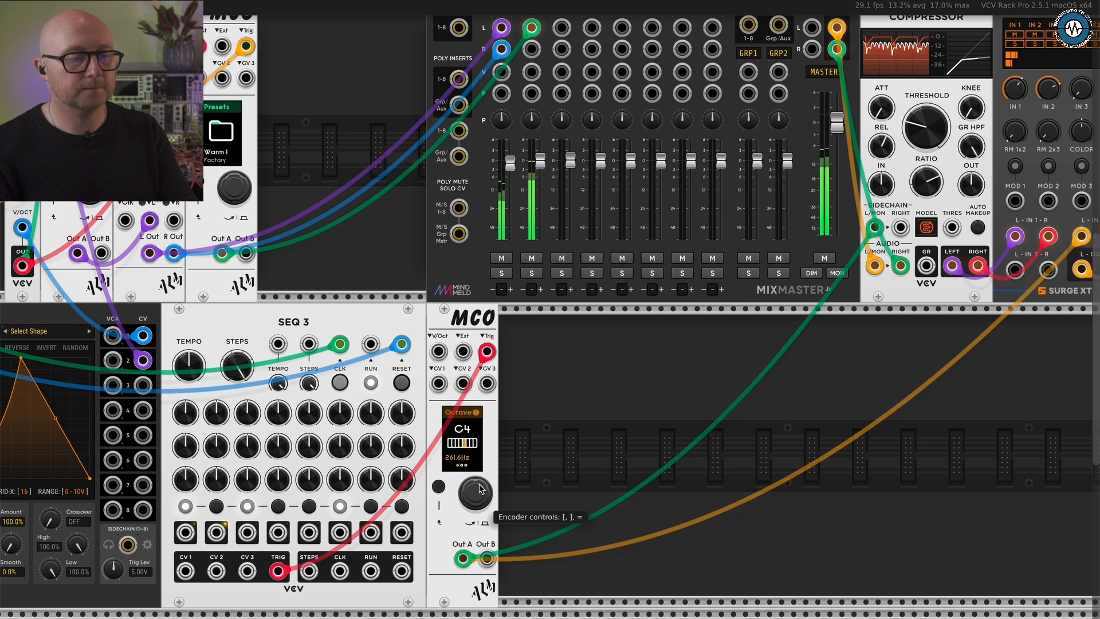
{"action": "key", "text": "bracketright"}
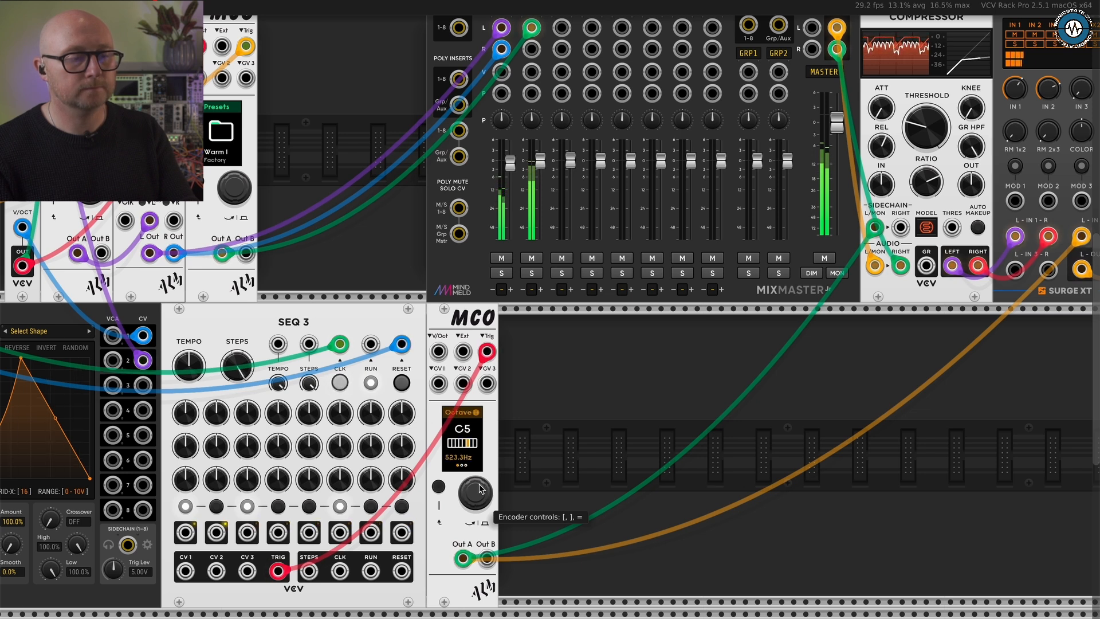
{"action": "key", "text": "bracketleft"}
- Lower the Surge XT Mixer's Input 1 level to -16.16 dB to balance the compressed mix against the kick
{"action": "scroll", "coordinate": [580, 356], "scroll_direction": "down", "scroll_amount": 1}
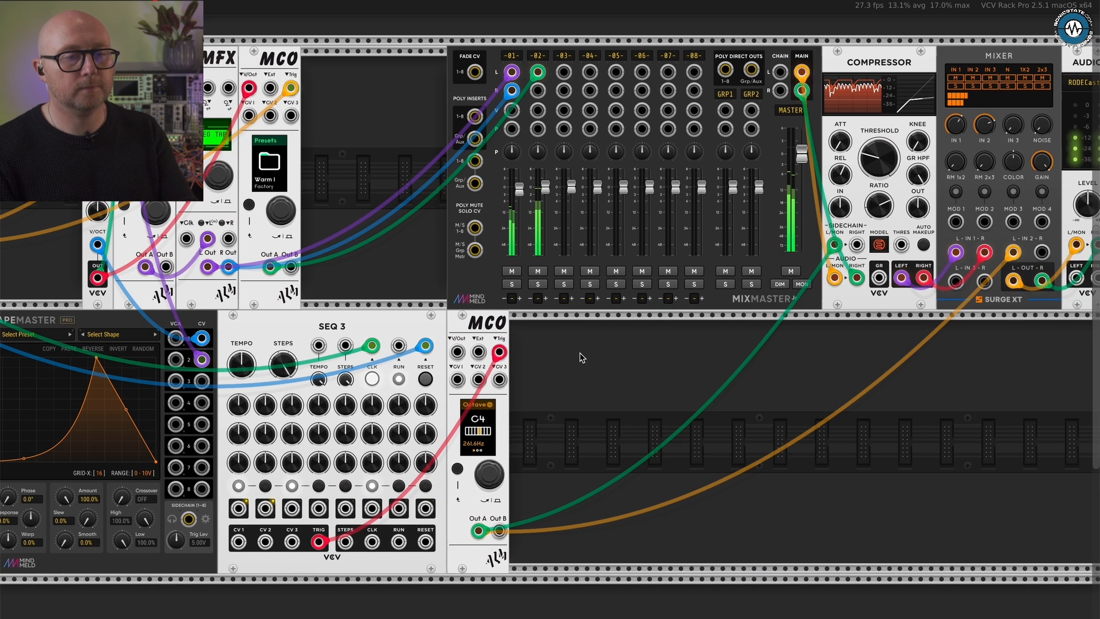
{"action": "mouse_move", "coordinate": [960, 126]}
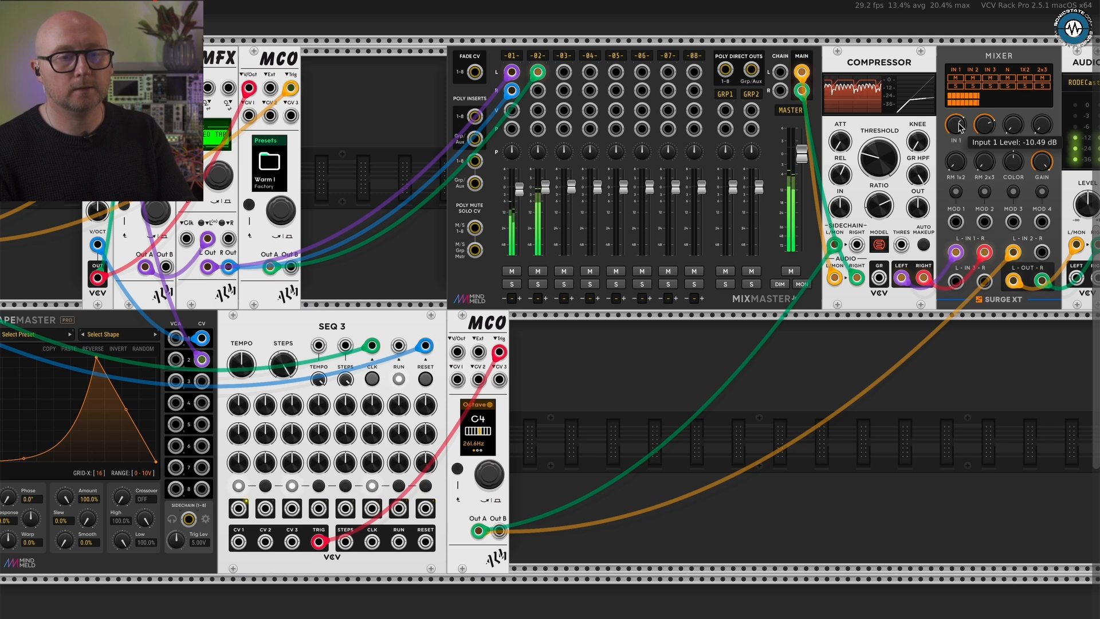
{"action": "left_click_drag", "start_coordinate": [960, 126], "coordinate": [986, 125]}
{"action": "mouse_move", "coordinate": [986, 127]}
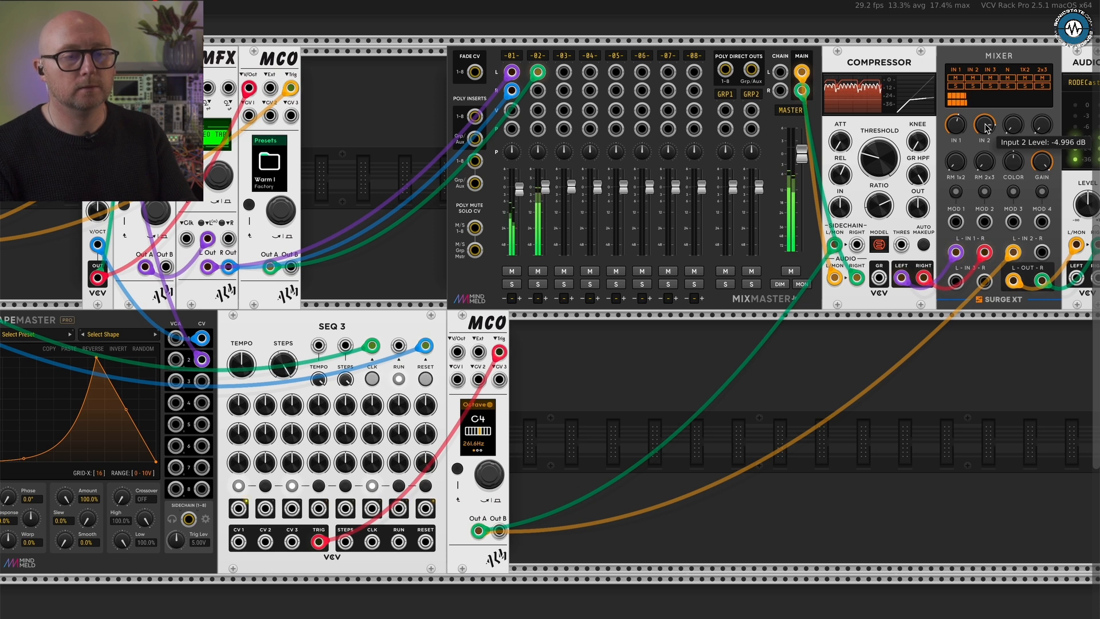
{"action": "mouse_move", "coordinate": [950, 132]}
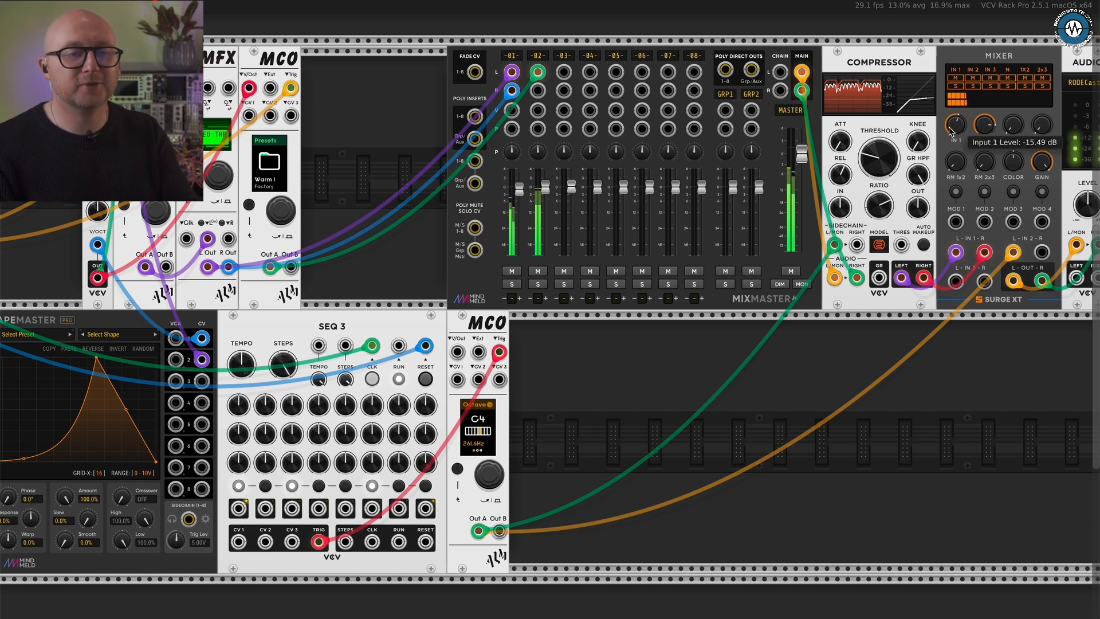
{"action": "left_click_drag", "start_coordinate": [951, 131], "coordinate": [951, 131]}
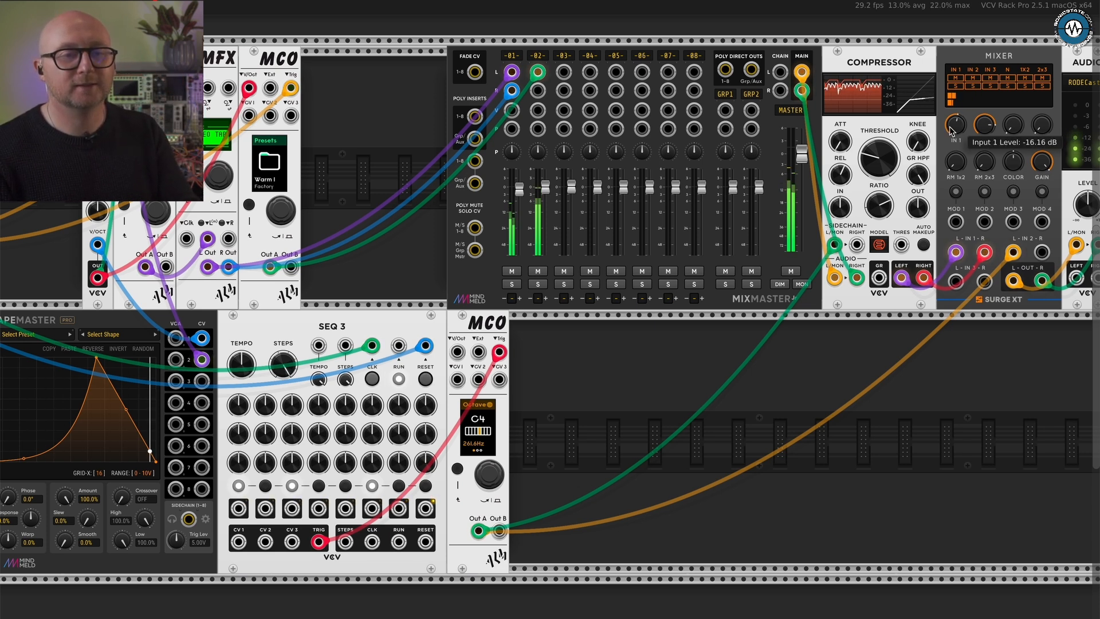
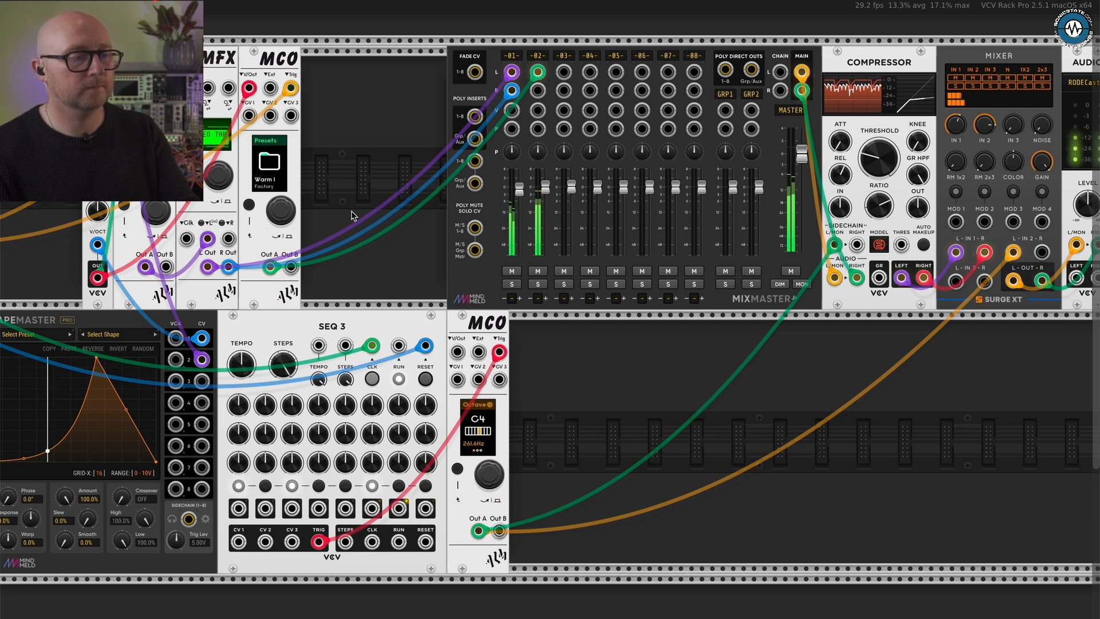
- Go through the first MCO's parameters from Octave past the SuperSaw Mode page to examine the Cutoff page's CV1 input setting
{"action": "scroll", "coordinate": [356, 217], "scroll_direction": "left", "scroll_amount": 5}
{"action": "scroll", "coordinate": [355, 217], "scroll_direction": "down", "scroll_amount": 3}
{"action": "scroll", "coordinate": [355, 216], "scroll_direction": "up", "scroll_amount": 2}
{"action": "scroll", "coordinate": [355, 217], "scroll_direction": "left", "scroll_amount": 2}
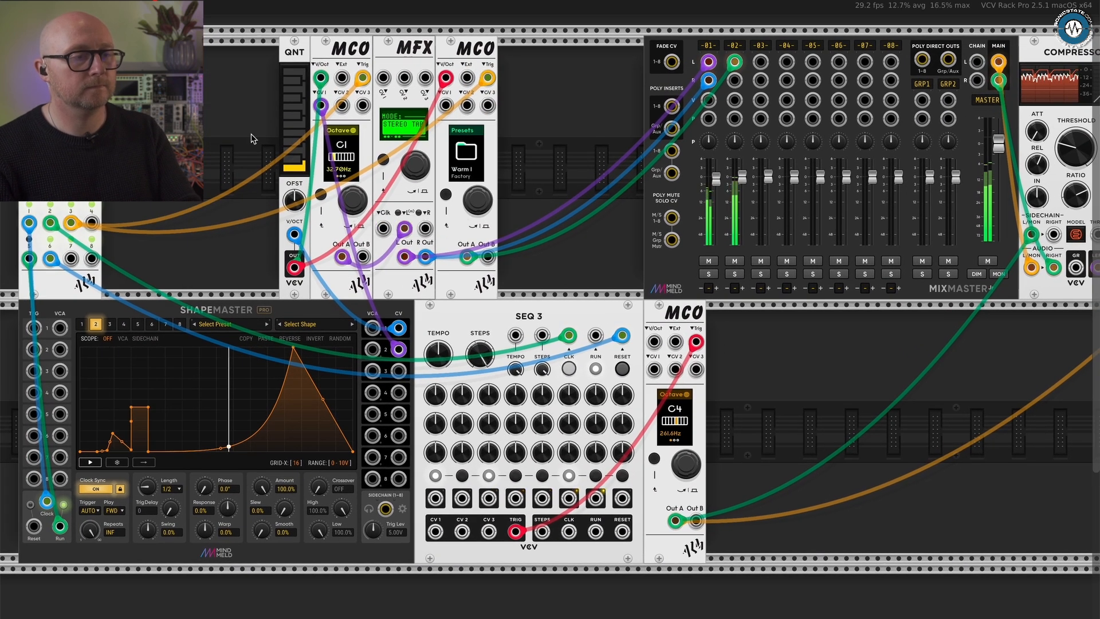
{"action": "scroll", "coordinate": [304, 209], "scroll_direction": "up", "scroll_amount": 2}
{"action": "scroll", "coordinate": [304, 209], "scroll_direction": "left", "scroll_amount": 2}
{"action": "scroll", "coordinate": [303, 209], "scroll_direction": "up", "scroll_amount": 2}
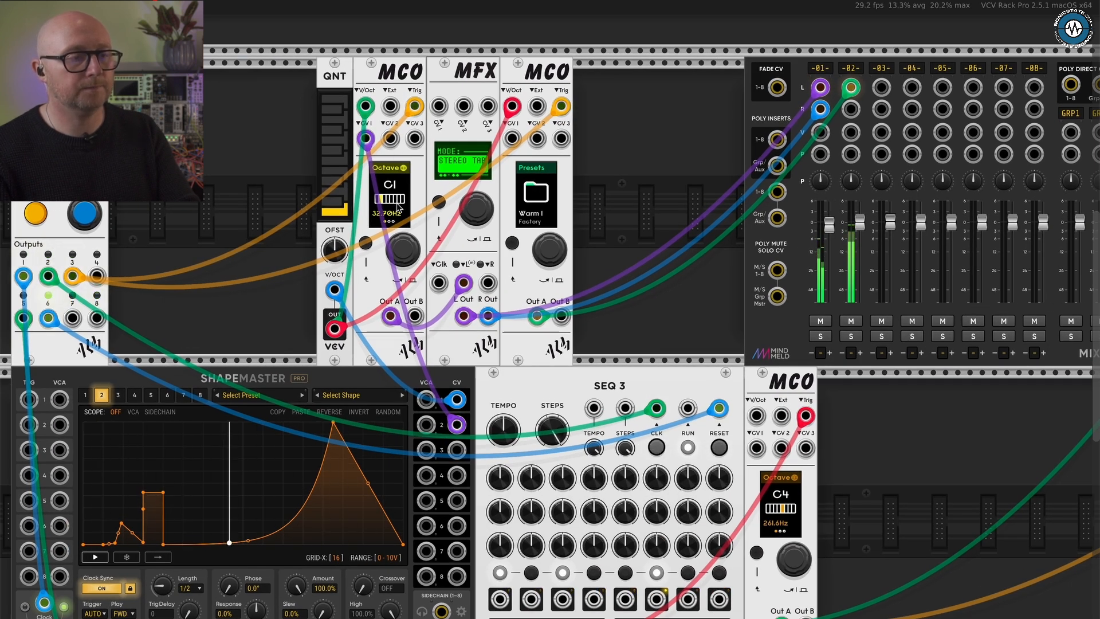
{"action": "left_click", "coordinate": [398, 251]}
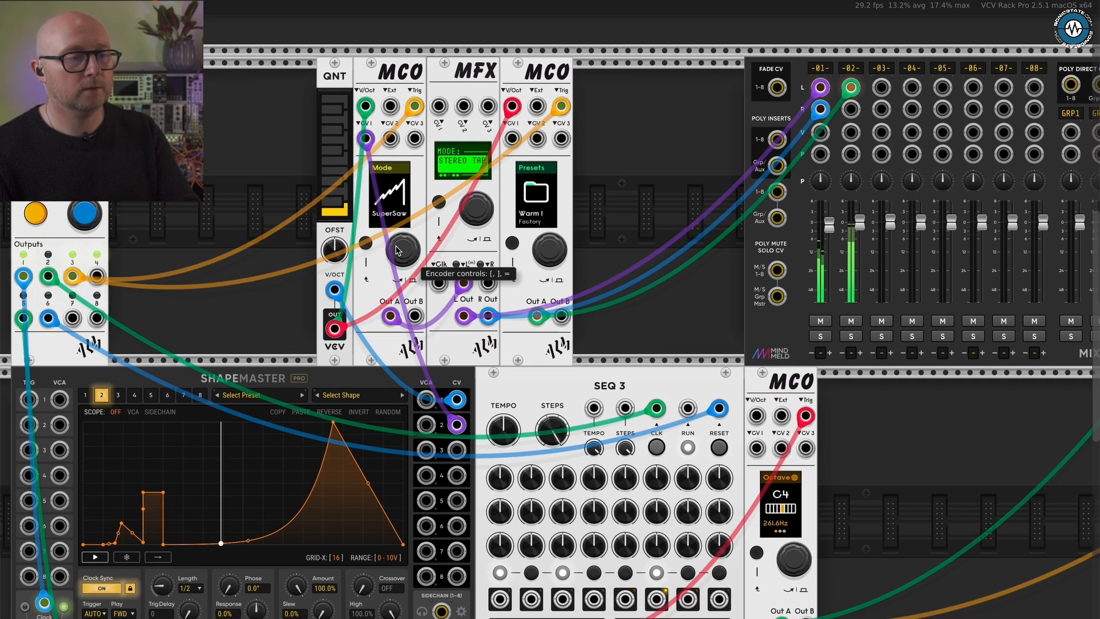
{"action": "left_click", "coordinate": [398, 251]}
{"action": "left_click", "coordinate": [398, 250]}
{"action": "left_click", "coordinate": [398, 250]}
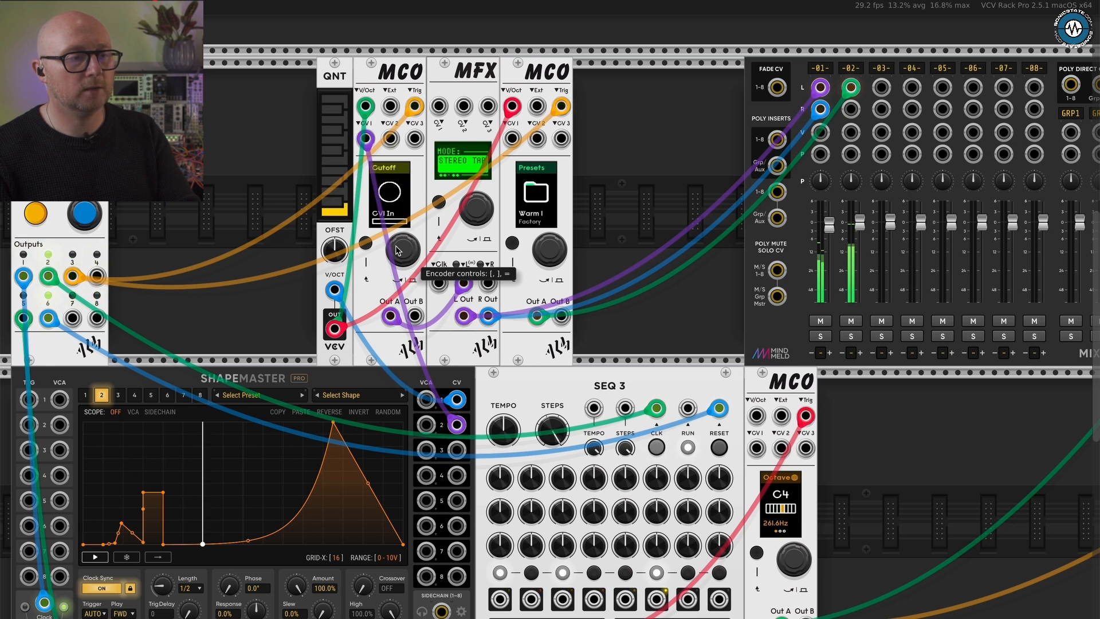
{"action": "left_click", "coordinate": [398, 250]}
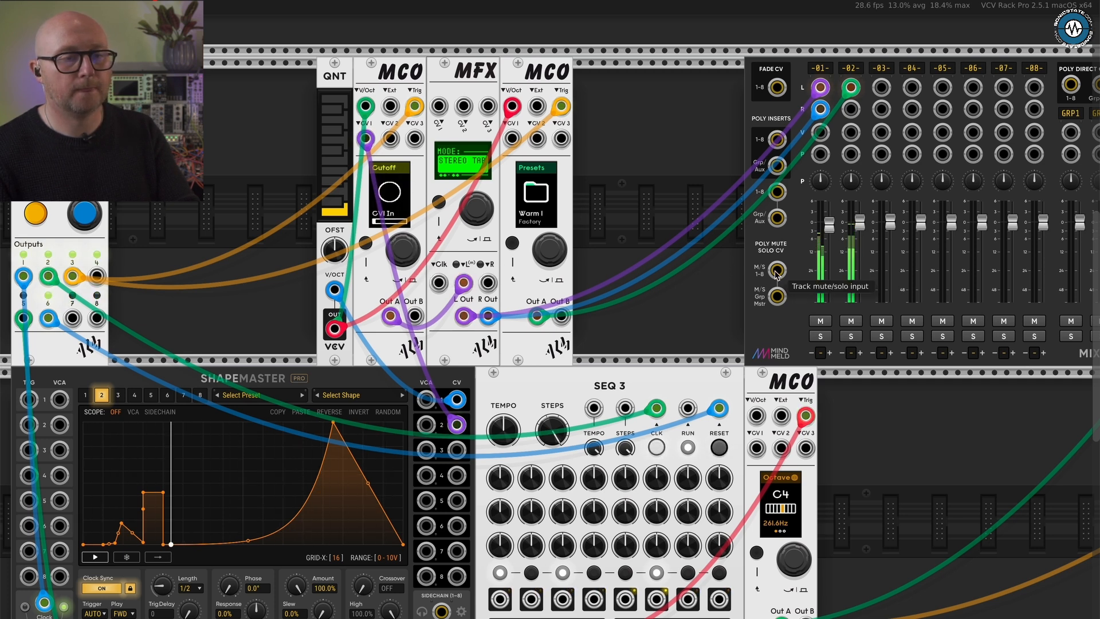
- Audition MixMaster channels 2 and 1 one at a time by soloing each and clearing its solo
{"action": "left_click", "coordinate": [853, 338]}
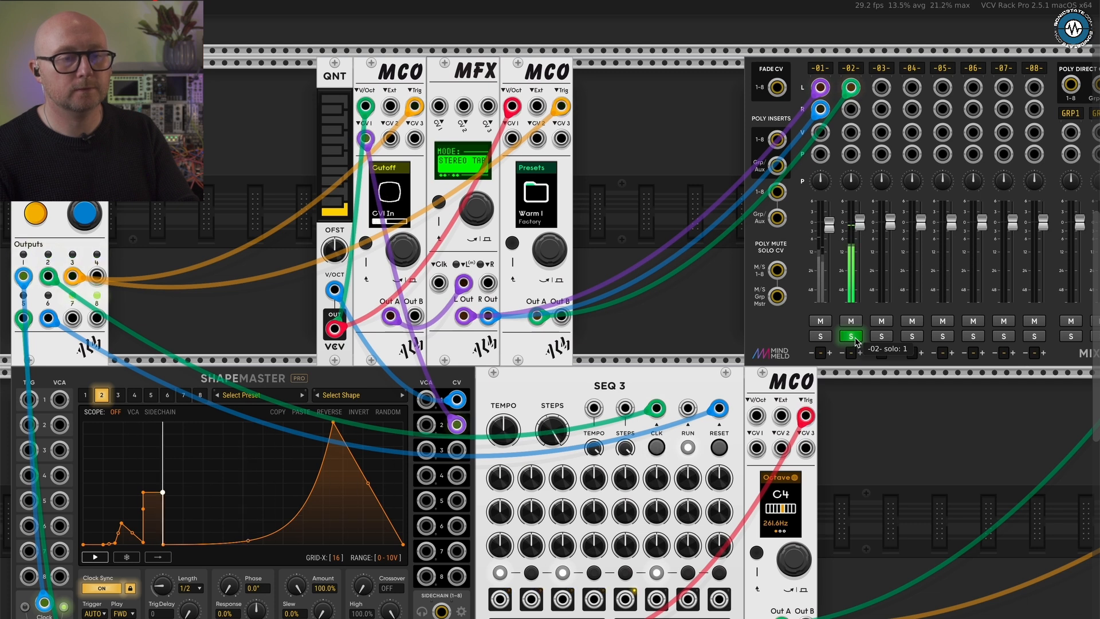
{"action": "left_click", "coordinate": [854, 339]}
{"action": "left_click", "coordinate": [823, 338]}
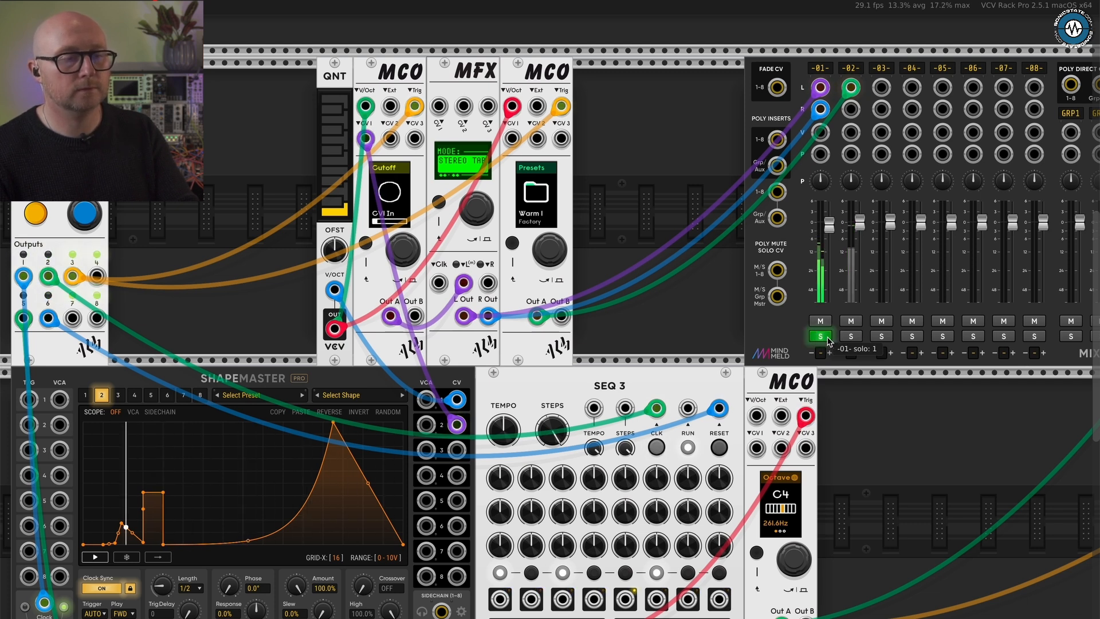
{"action": "left_click", "coordinate": [827, 339]}
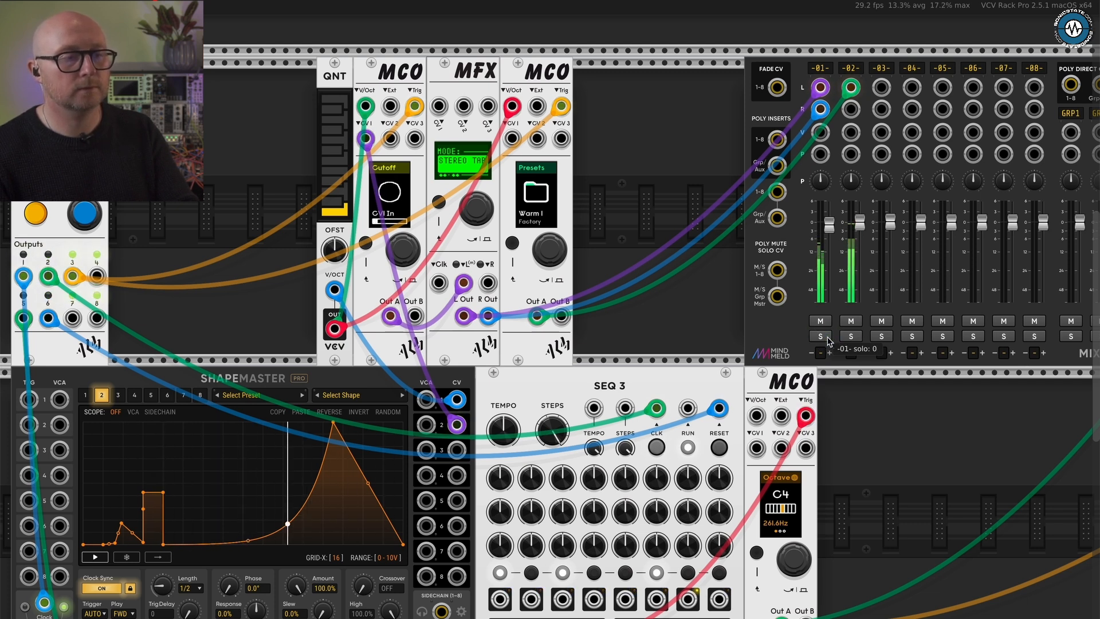
- Go through the MFX Stereo Tape parameters to Mix and set it to 20%
{"action": "left_click", "coordinate": [442, 201]}
{"action": "left_click_drag", "start_coordinate": [464, 201], "coordinate": [465, 194]}
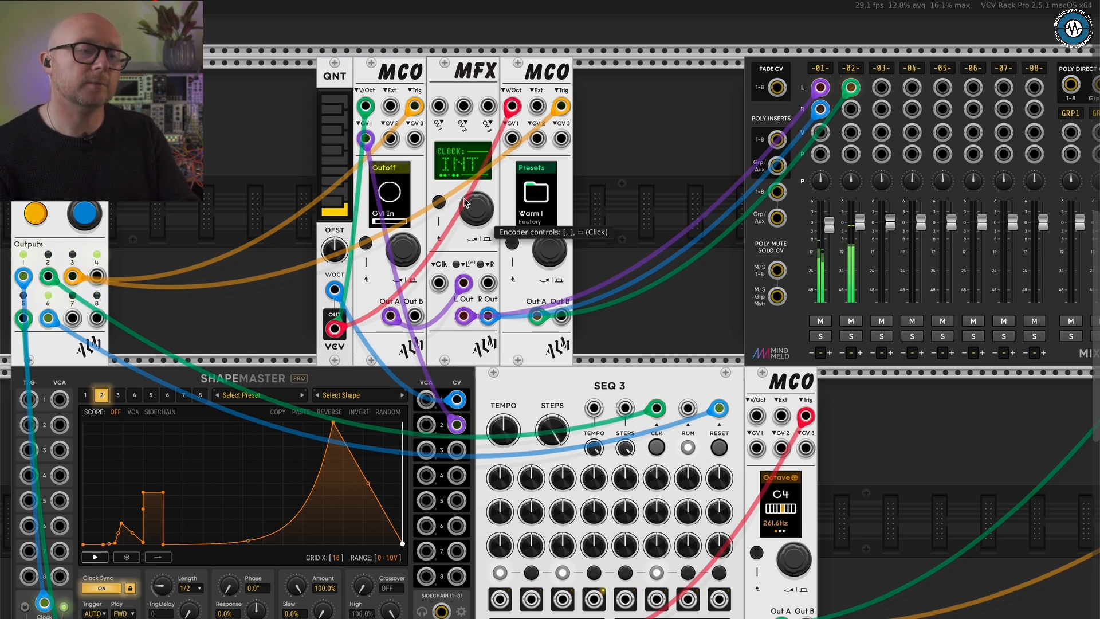
{"action": "key", "text": "bracketright"}
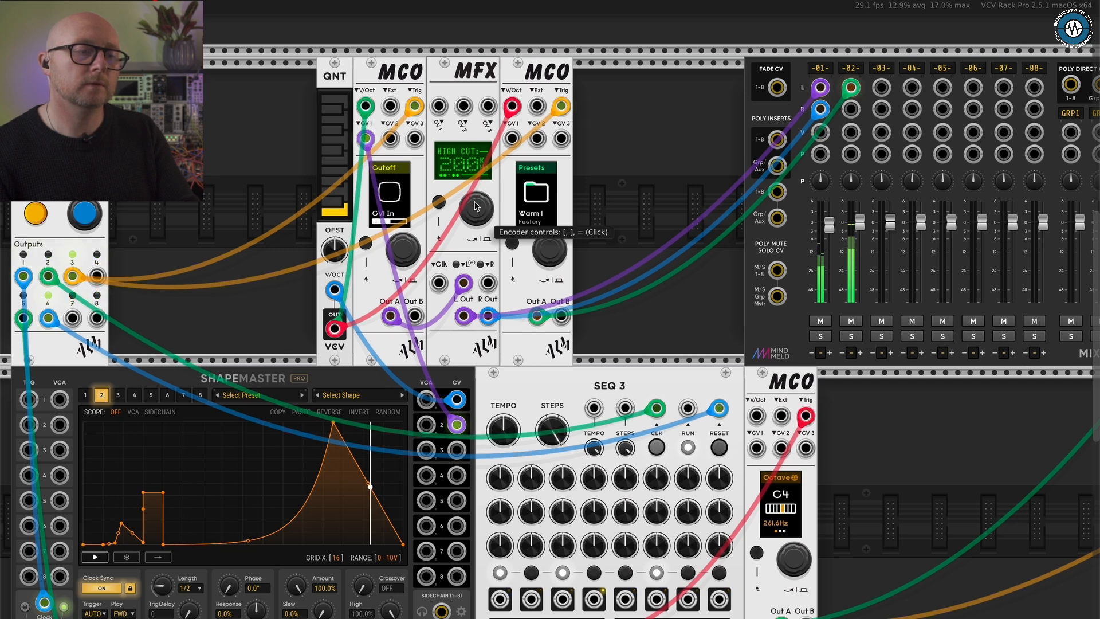
{"action": "key", "text": "bracketright"}
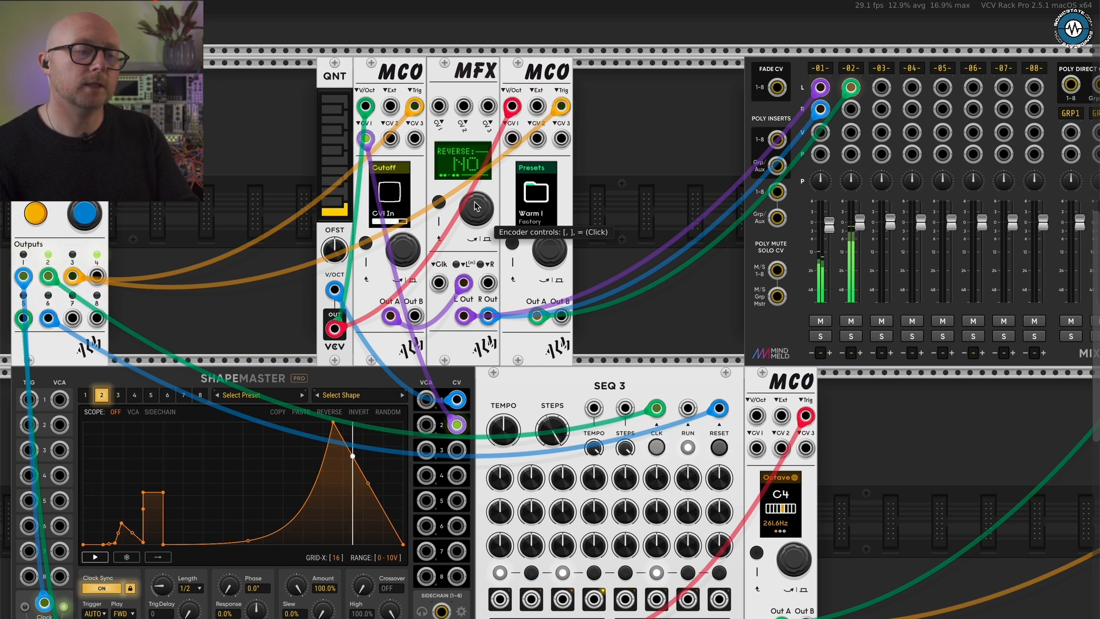
{"action": "key", "text": "equal"}
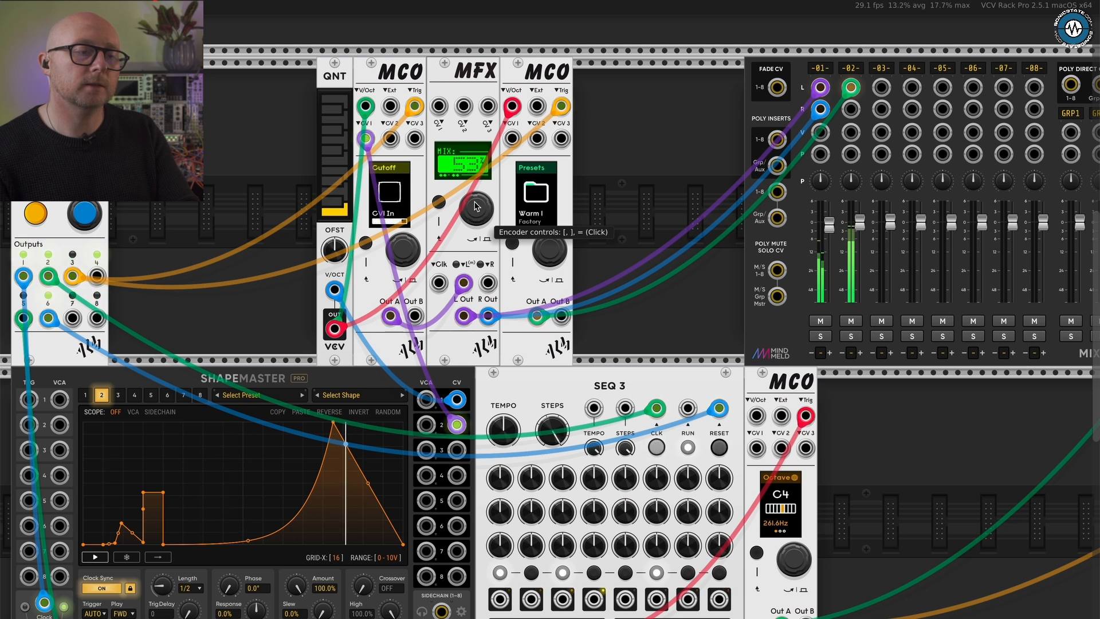
{"action": "key", "text": "bracketleft"}
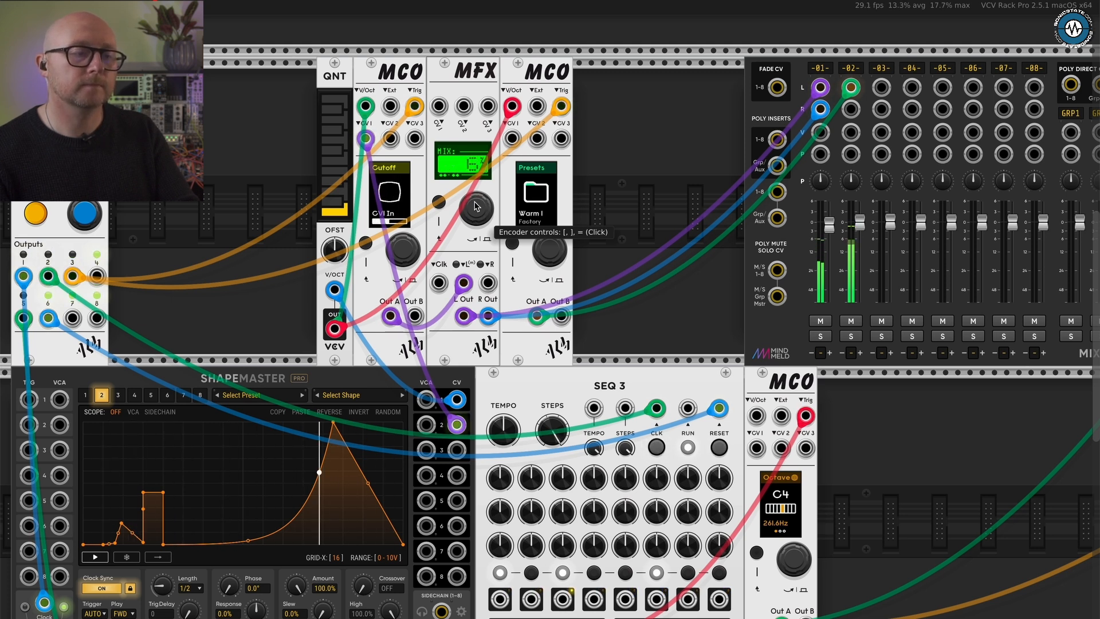
{"action": "key", "text": "bracketright"}
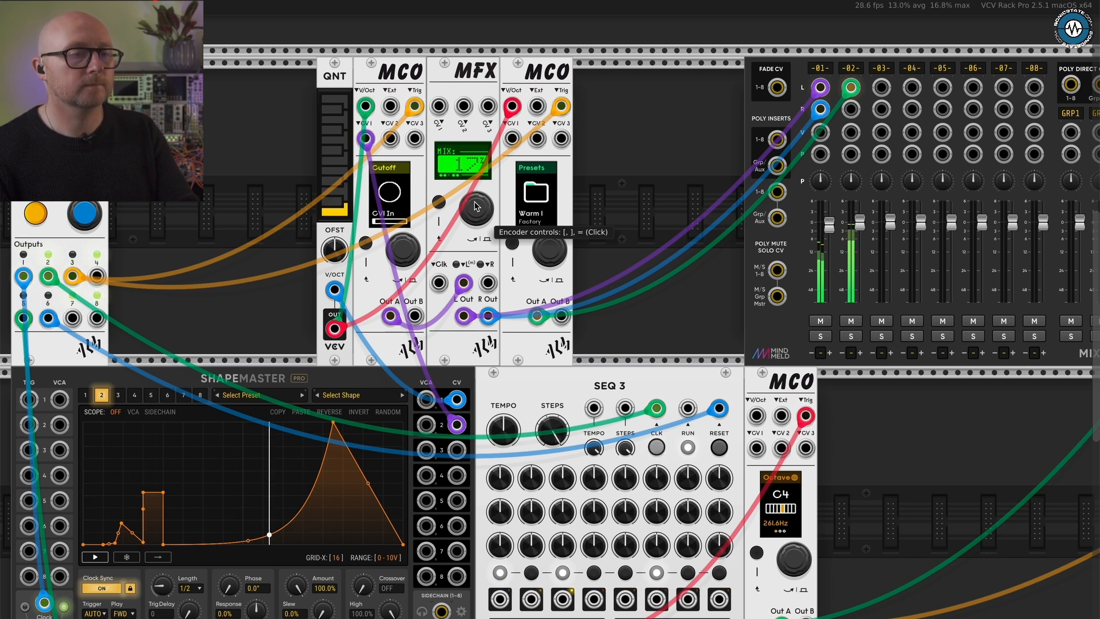
{"action": "key", "text": "bracketright"}
{"action": "key", "text": "bracketright"}
{"action": "key", "text": "bracketright"}
{"action": "key", "text": "bracketright"}
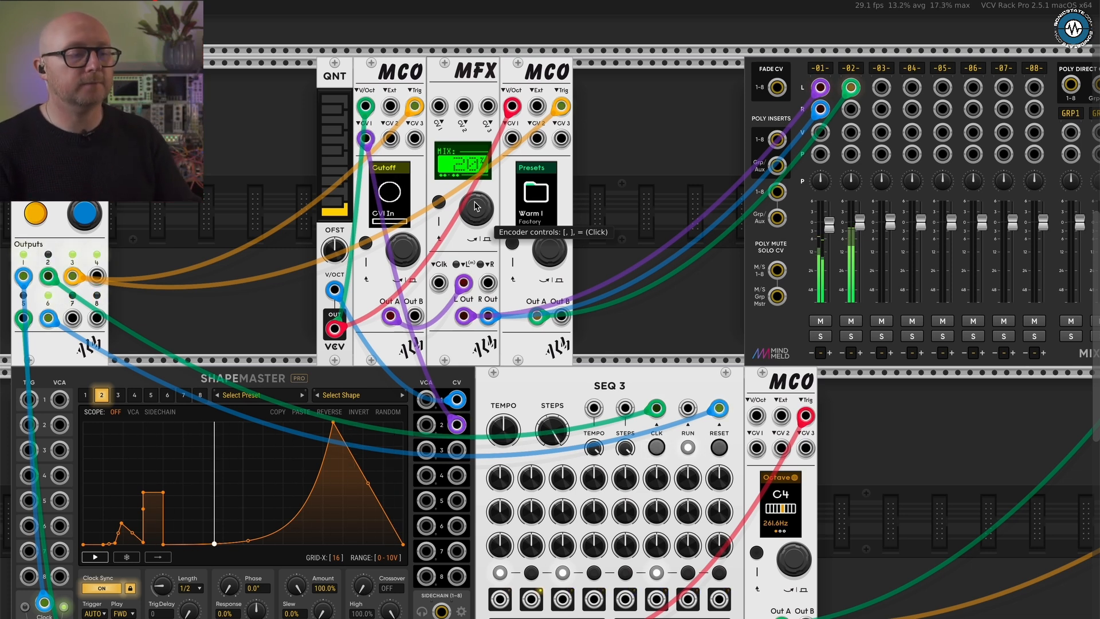
- Clear the module browser's filters, restrict it to ALM Busy Circuits, and add a fourth MCO beside the third one in the lower row
{"action": "scroll", "coordinate": [596, 268], "scroll_direction": "down", "scroll_amount": 2}
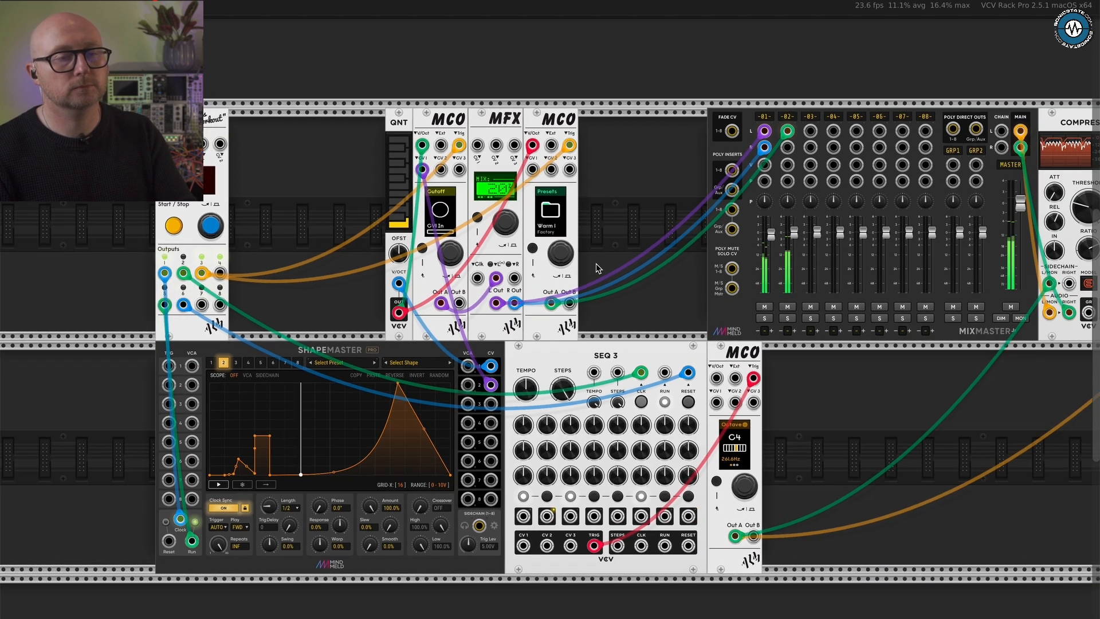
{"action": "scroll", "coordinate": [596, 268], "scroll_direction": "down", "scroll_amount": 1}
{"action": "scroll", "coordinate": [595, 268], "scroll_direction": "right", "scroll_amount": 3}
{"action": "scroll", "coordinate": [596, 268], "scroll_direction": "right", "scroll_amount": 1}
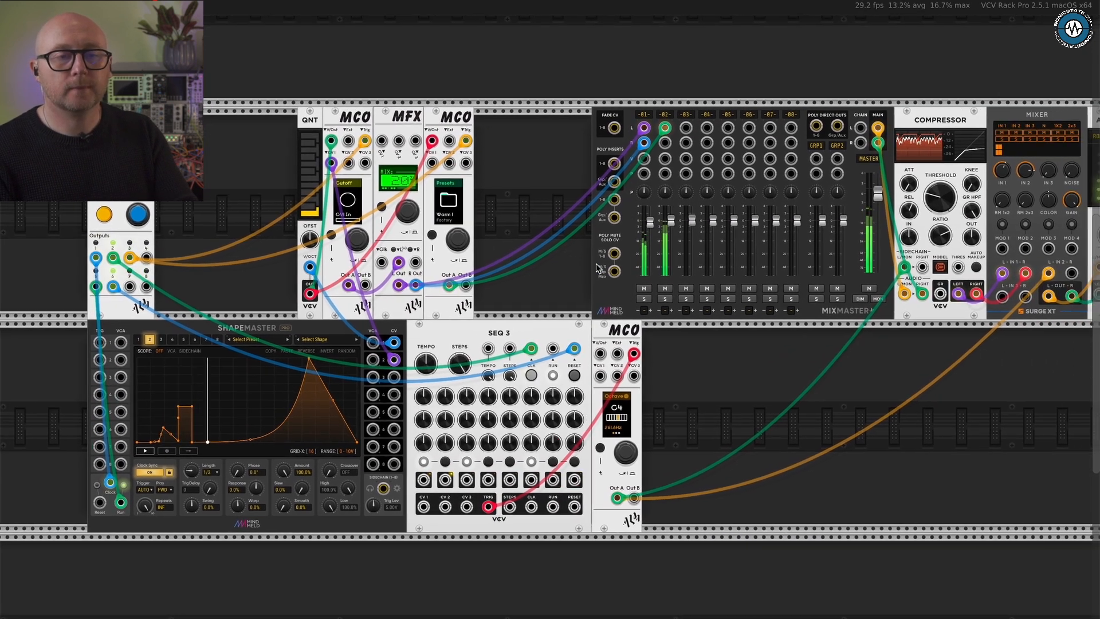
{"action": "scroll", "coordinate": [596, 268], "scroll_direction": "right", "scroll_amount": 1}
{"action": "scroll", "coordinate": [596, 268], "scroll_direction": "right", "scroll_amount": 1}
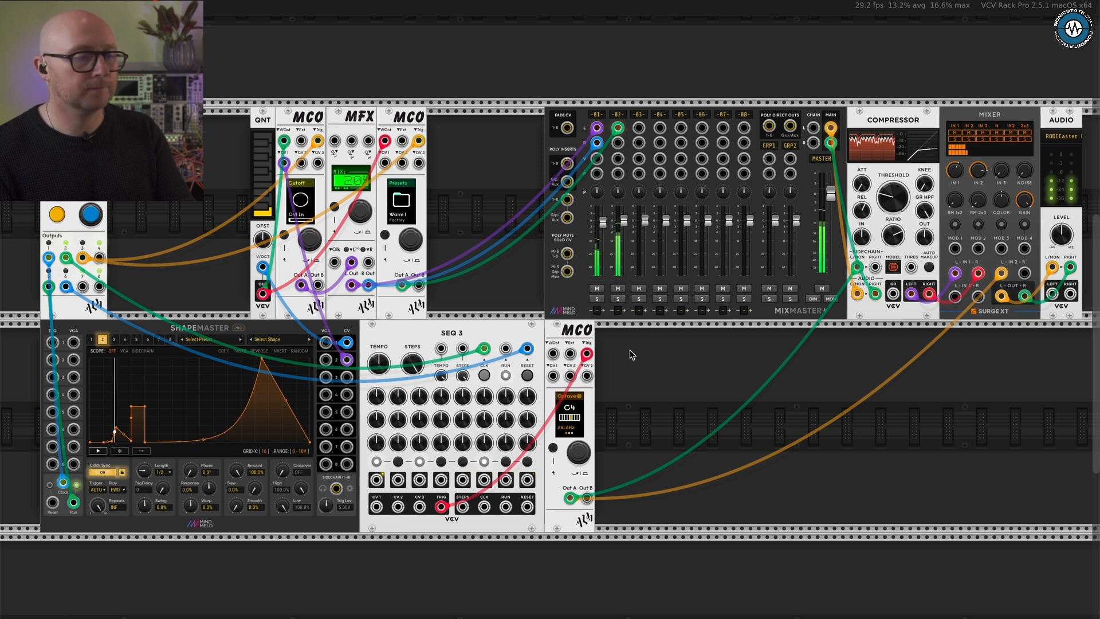
{"action": "right_click", "coordinate": [691, 385]}
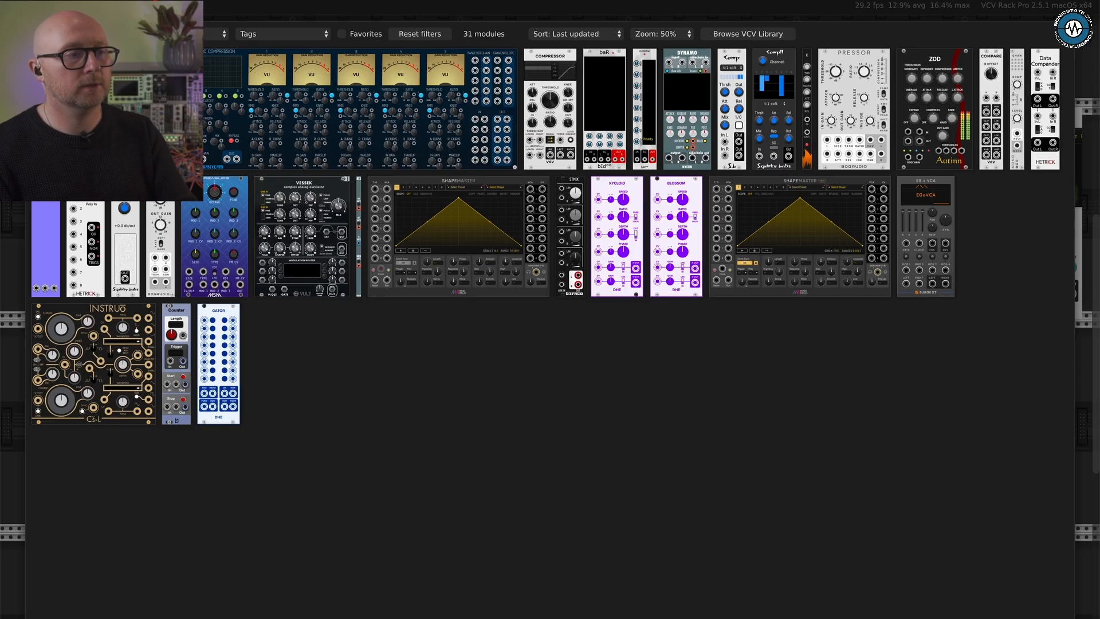
{"action": "left_click", "coordinate": [367, 35]}
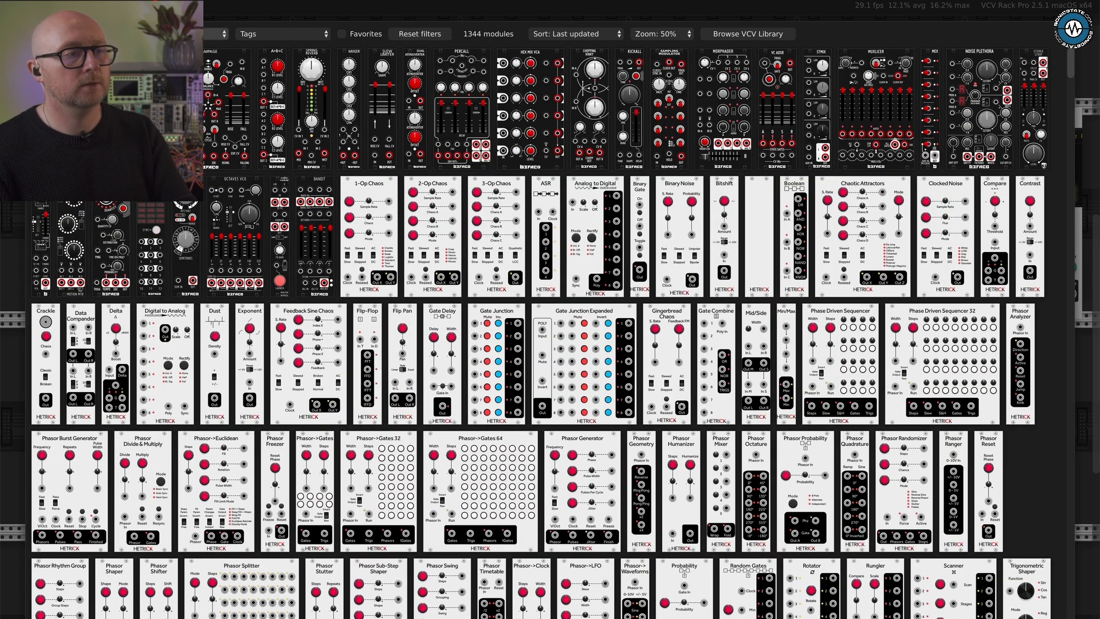
{"action": "left_click", "coordinate": [182, 34]}
{"action": "left_click", "coordinate": [182, 35]}
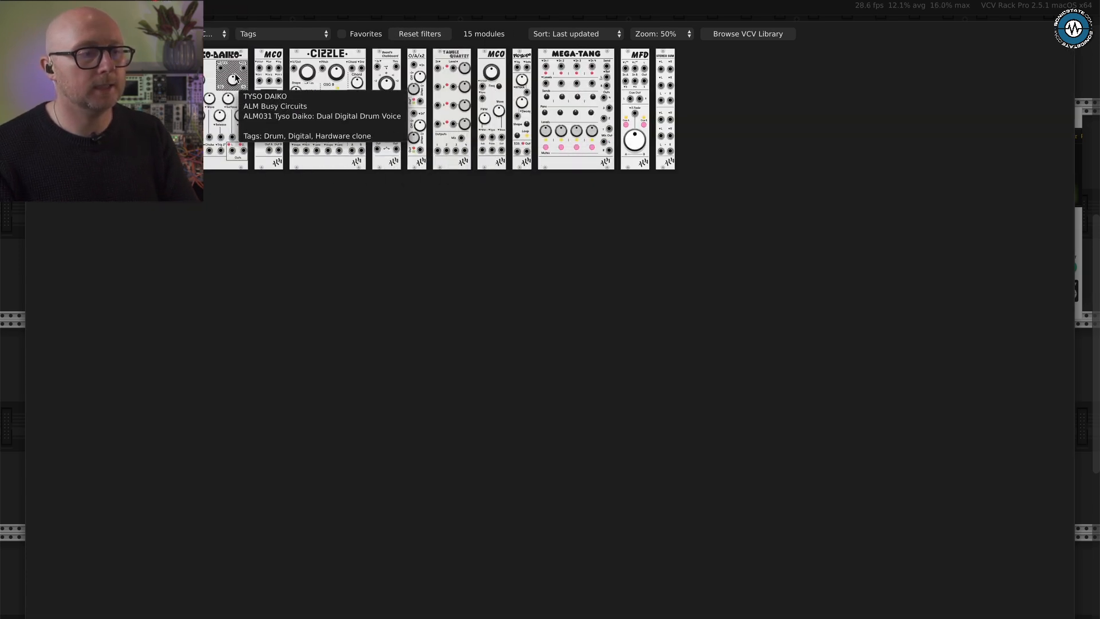
{"action": "left_click", "coordinate": [265, 86]}
- Browse the fourth MCO's voices past DigiWave, BC8000 and Sylon, and choose Virtana
{"action": "scroll", "coordinate": [769, 438], "scroll_direction": "up", "scroll_amount": 2}
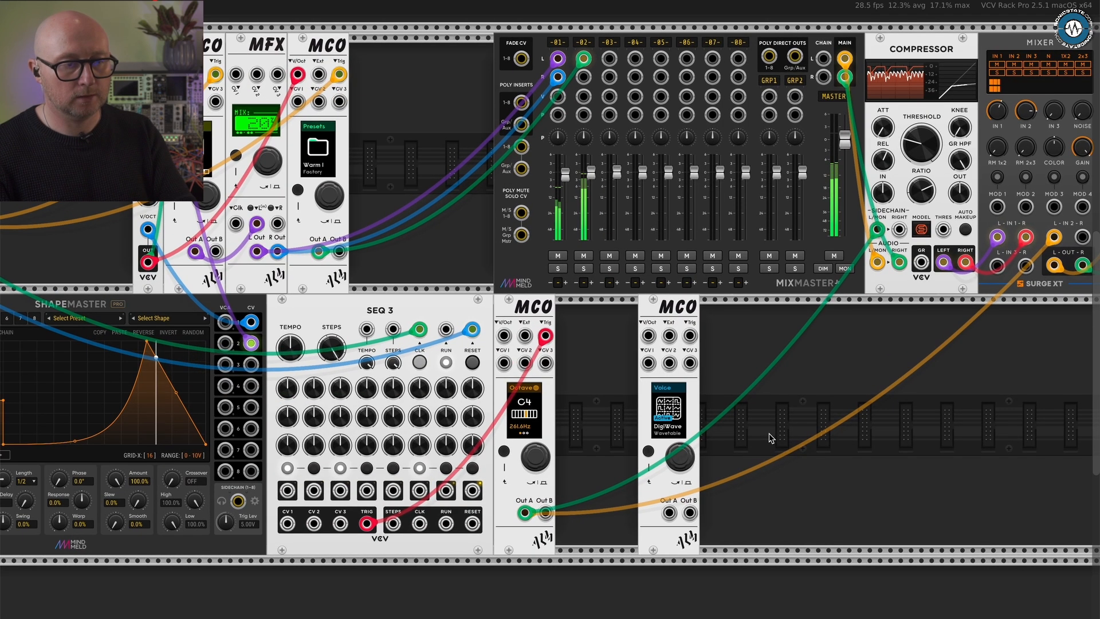
{"action": "scroll", "coordinate": [770, 438], "scroll_direction": "up", "scroll_amount": 1}
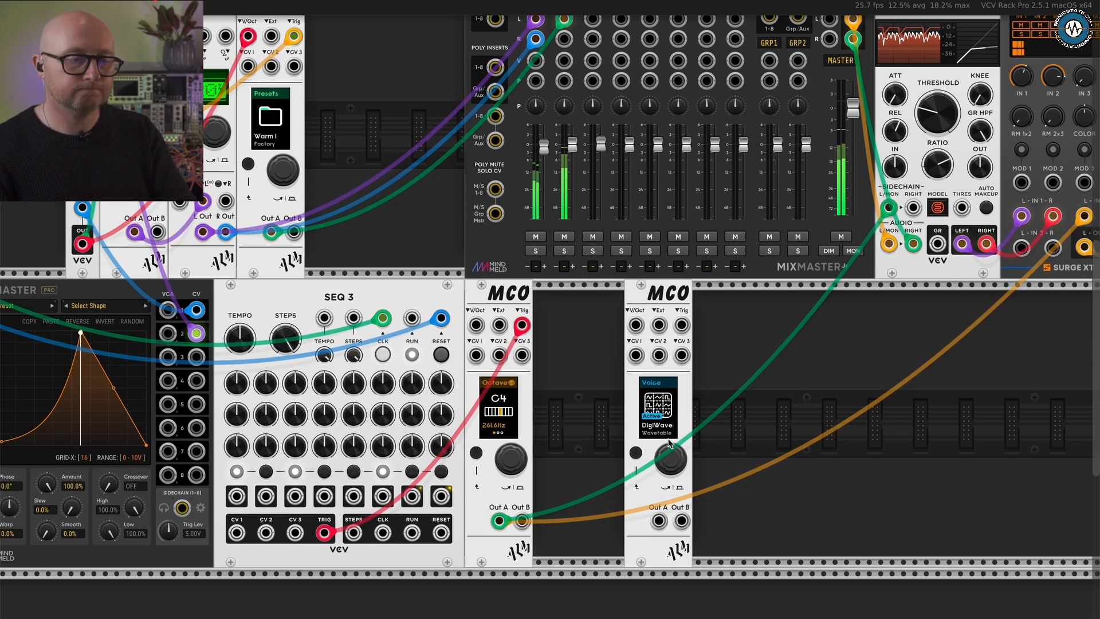
{"action": "key", "text": "bracketright"}
{"action": "key", "text": "bracketright"}
{"action": "key", "text": "bracketright"}
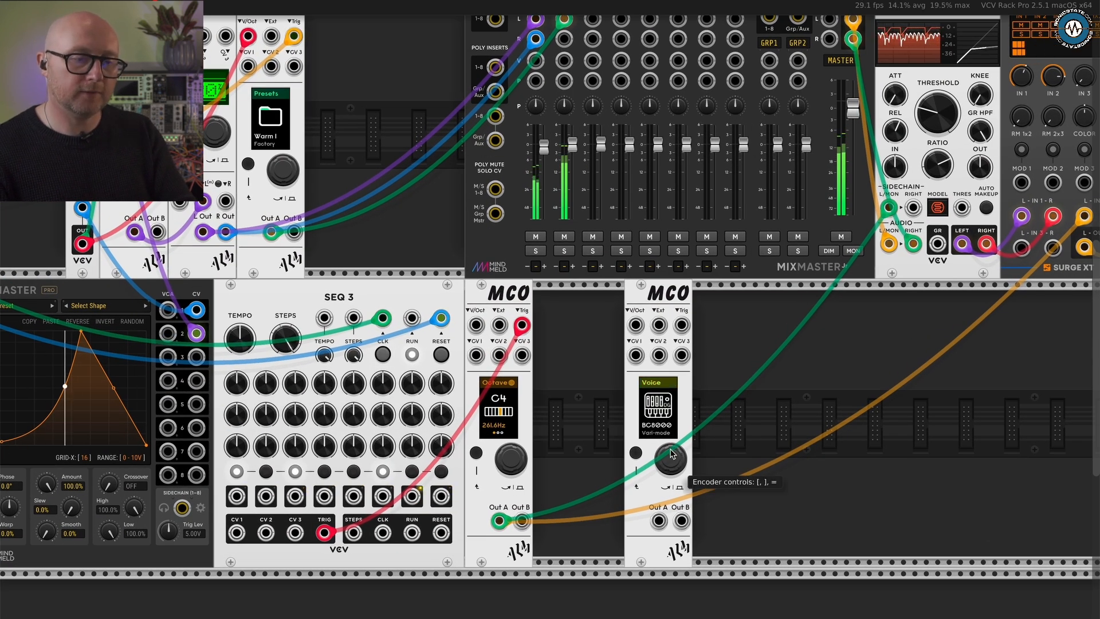
{"action": "scroll", "coordinate": [671, 454], "scroll_direction": "up", "scroll_amount": 2}
{"action": "scroll", "coordinate": [671, 454], "scroll_direction": "up", "scroll_amount": 1}
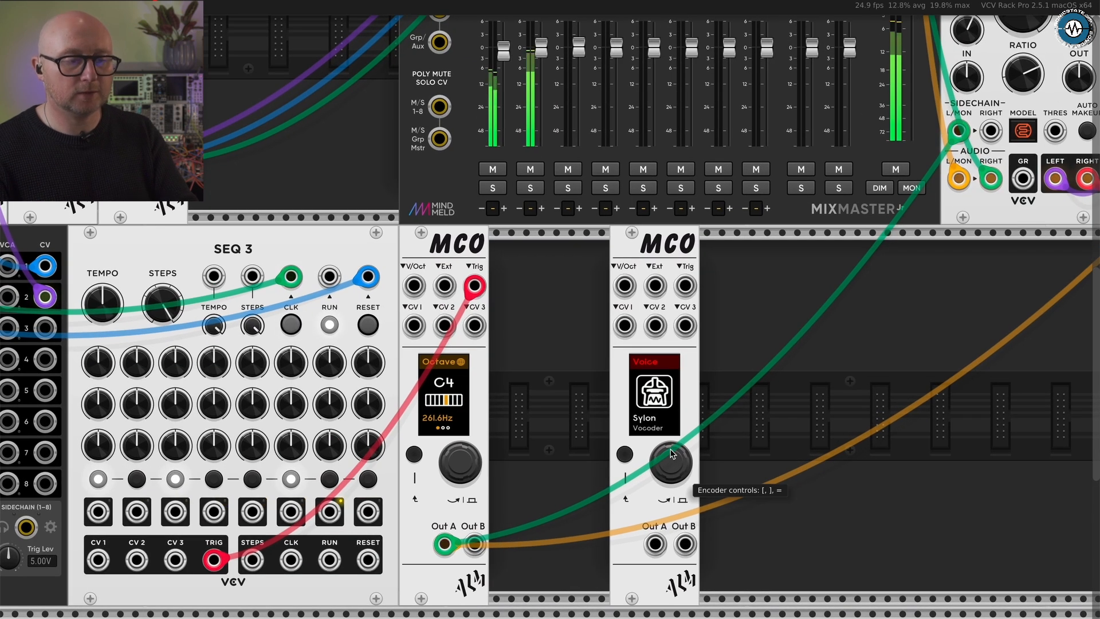
{"action": "key", "text": "bracketright"}
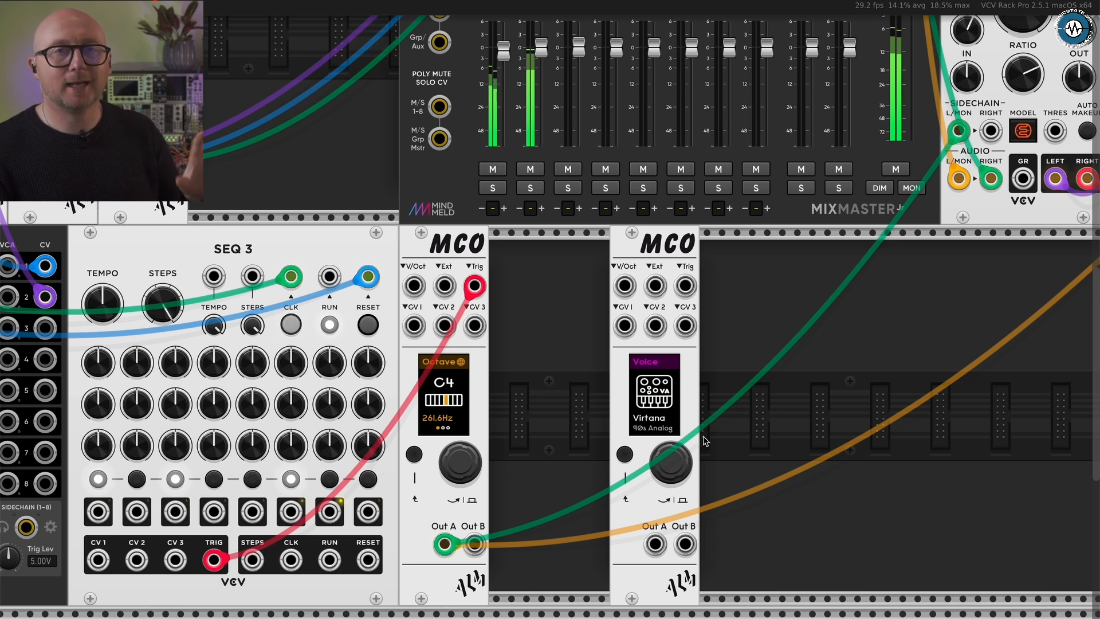
- Patch the fourth MCO's Out A and Out B to MixMaster channel 3 left and right, and lower that channel to about -8.3 dB
{"action": "scroll", "coordinate": [705, 441], "scroll_direction": "down", "scroll_amount": 2}
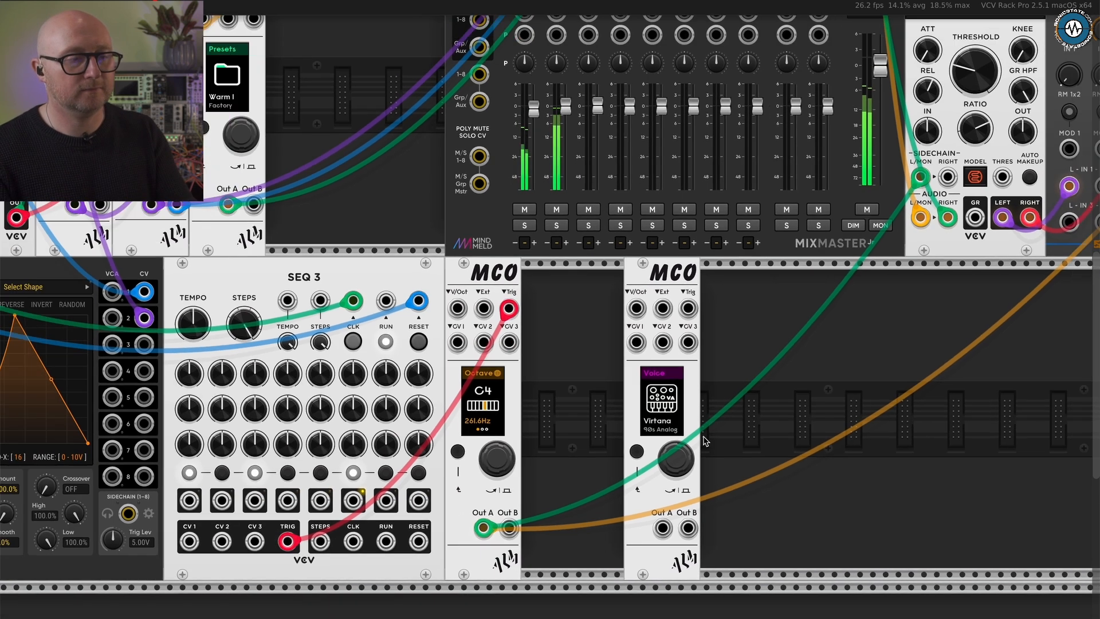
{"action": "scroll", "coordinate": [704, 440], "scroll_direction": "down", "scroll_amount": 2}
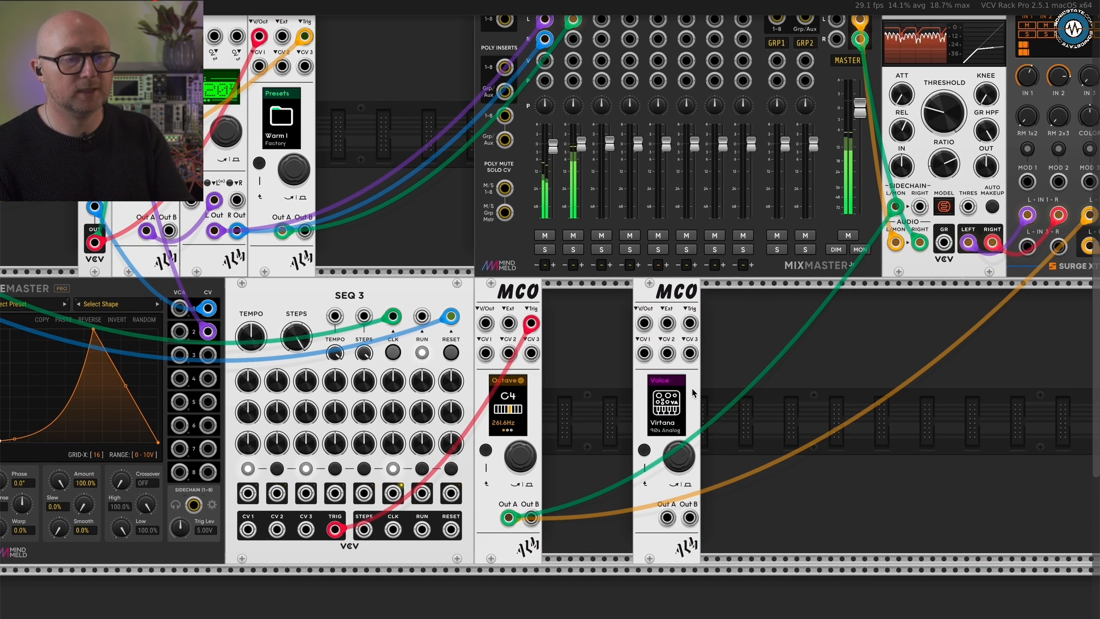
{"action": "scroll", "coordinate": [738, 373], "scroll_direction": "up", "scroll_amount": 3}
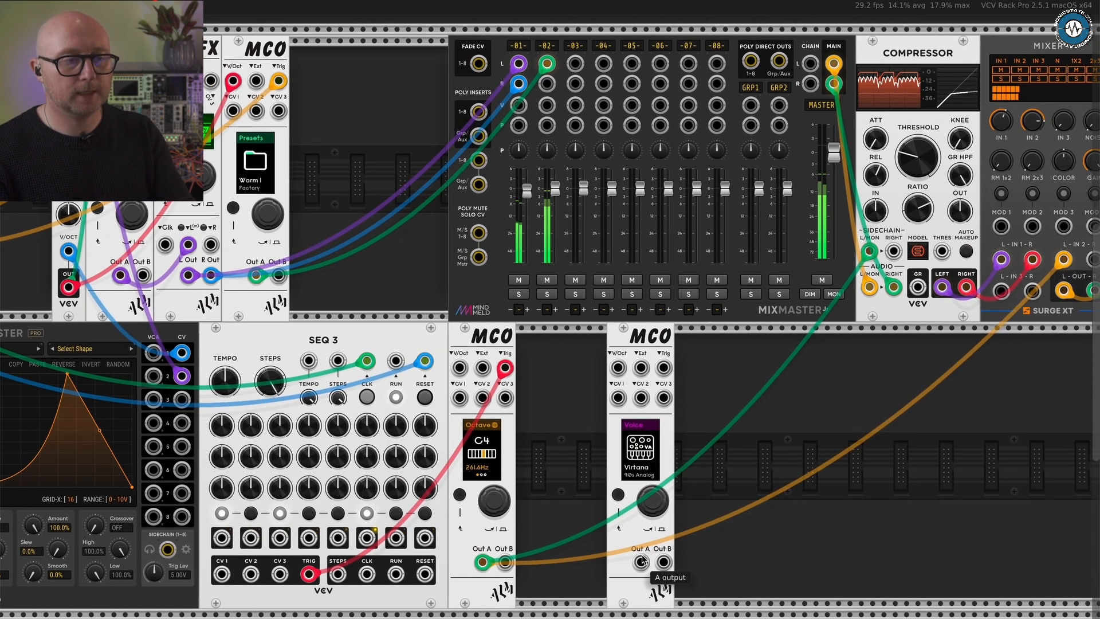
{"action": "left_click_drag", "start_coordinate": [641, 561], "coordinate": [576, 112]}
{"action": "left_click_drag", "start_coordinate": [587, 287], "coordinate": [588, 309]}
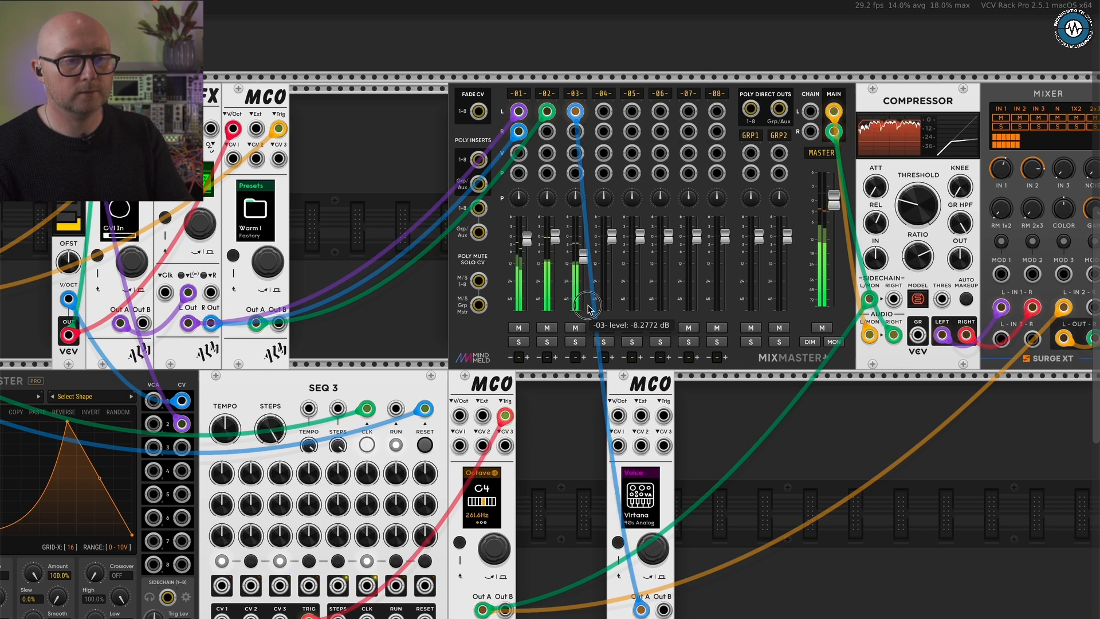
{"action": "left_click_drag", "start_coordinate": [663, 609], "coordinate": [575, 132]}
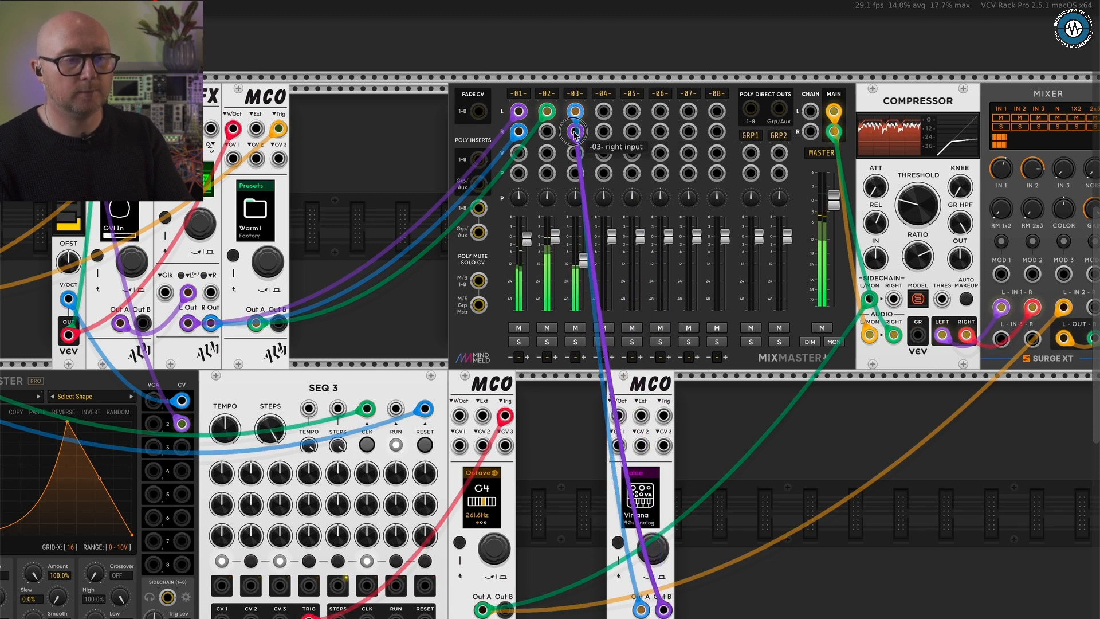
- Solo MixMaster channel 3, open the fourth MCO's Virtana voice parameters, and move to the Chord parameter
{"action": "left_click", "coordinate": [575, 341]}
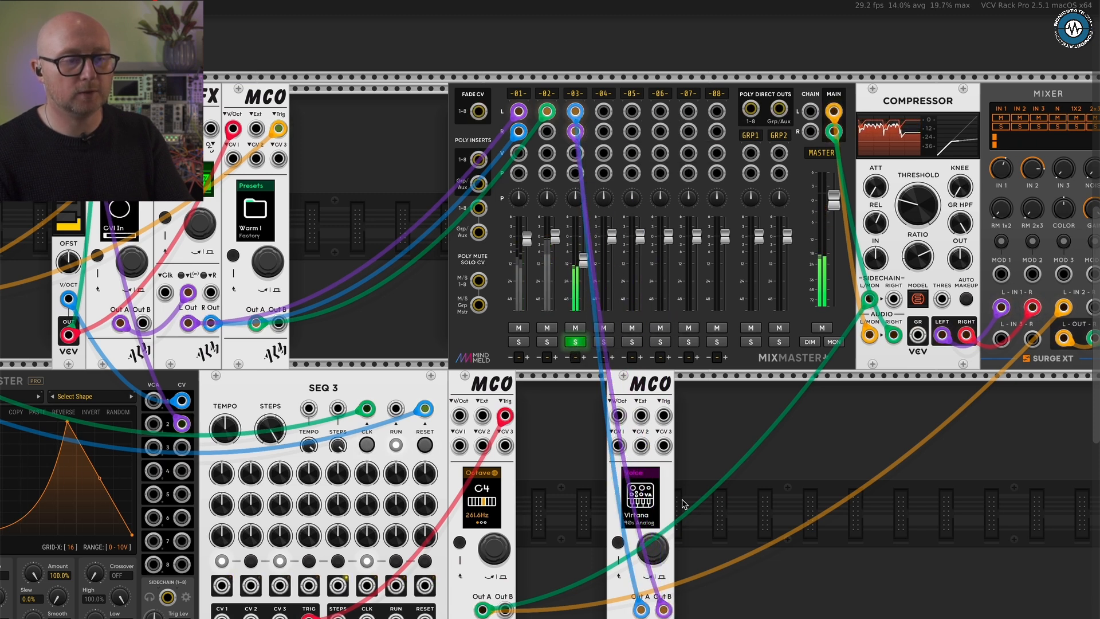
{"action": "scroll", "coordinate": [682, 503], "scroll_direction": "up", "scroll_amount": 3}
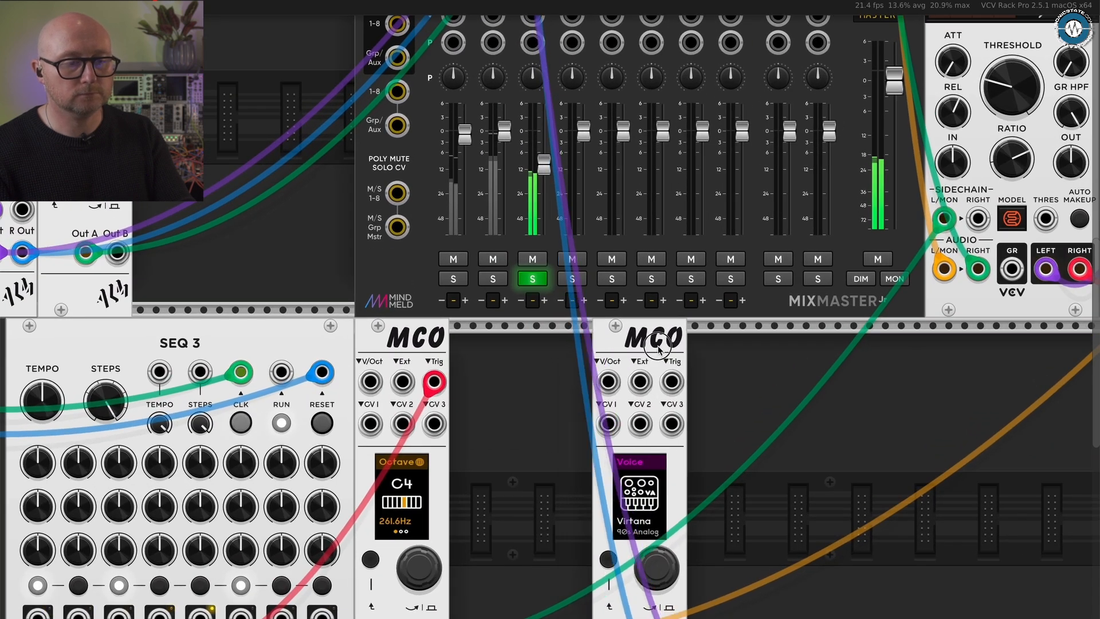
{"action": "left_click_drag", "start_coordinate": [658, 351], "coordinate": [671, 352]}
{"action": "left_click", "coordinate": [674, 575]}
{"action": "scroll", "coordinate": [731, 519], "scroll_direction": "down", "scroll_amount": 3}
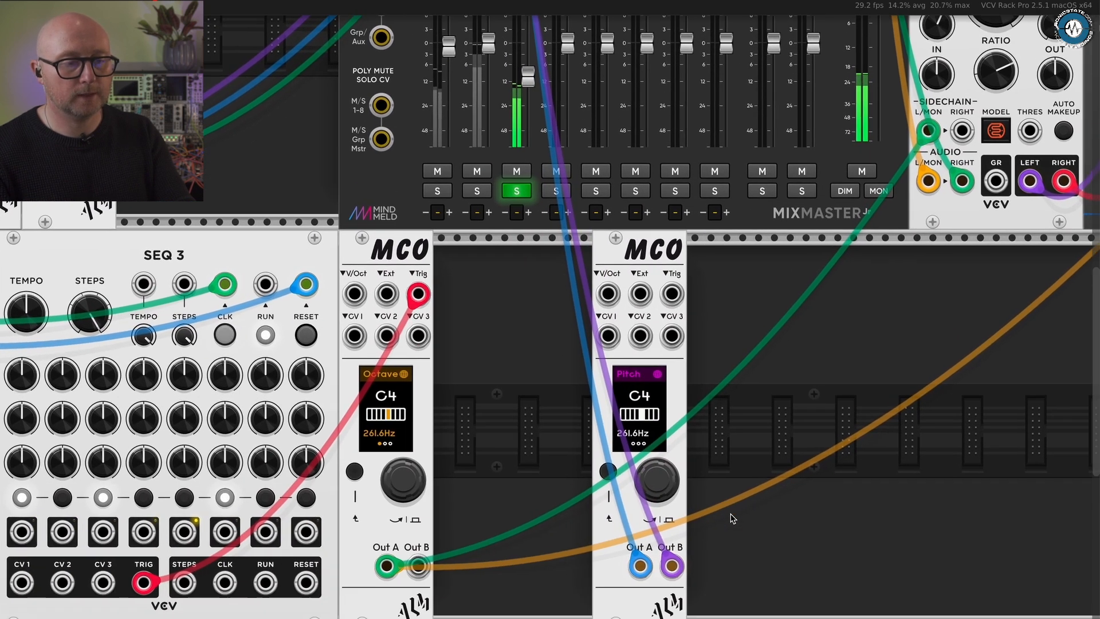
{"action": "left_click", "coordinate": [661, 479]}
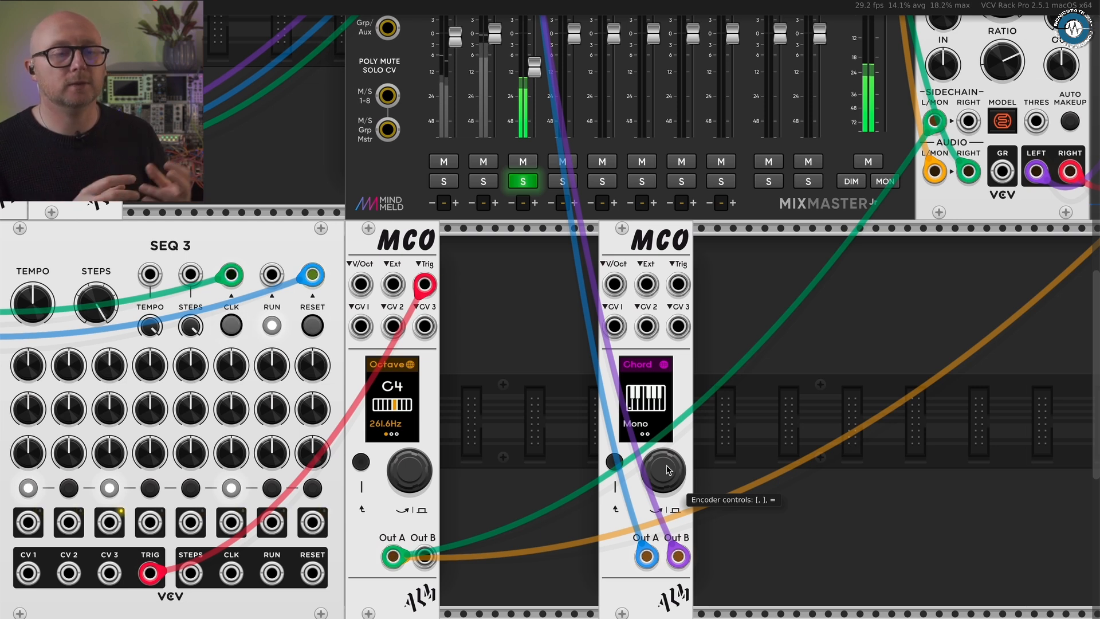
- Check the fourth MCO's Wave A, set its Chord to Major, and move the module further along the lower row
{"action": "left_click", "coordinate": [667, 470]}
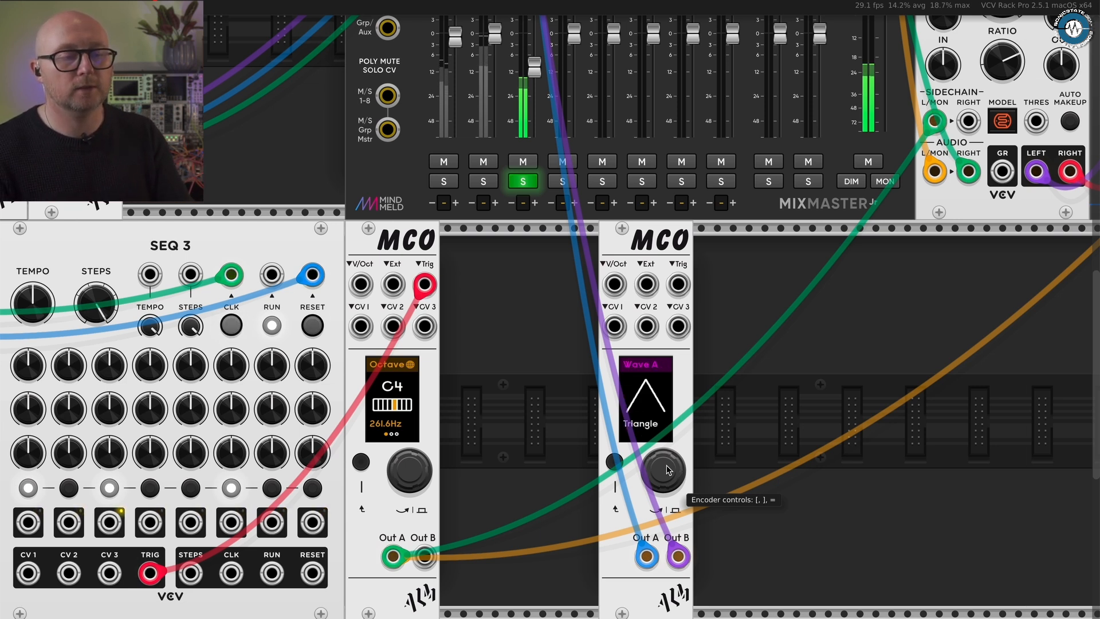
{"action": "left_click", "coordinate": [668, 470]}
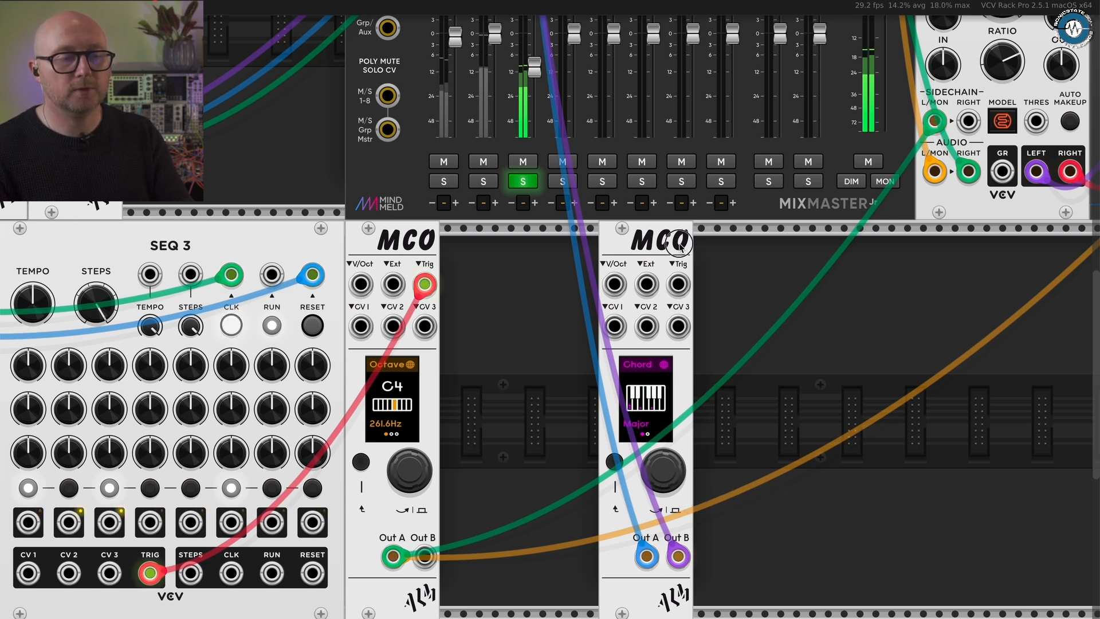
{"action": "left_click_drag", "start_coordinate": [661, 247], "coordinate": [834, 244]}
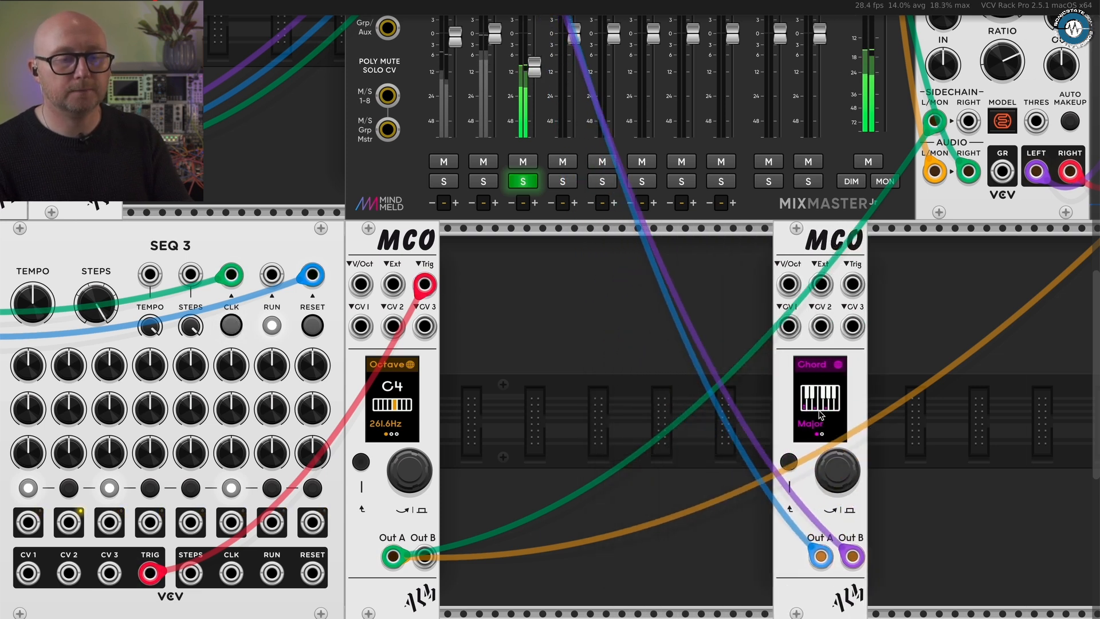
- Browse the fourth MCO's chord types, including DetuneB and Minor 4, and choose Minor
{"action": "scroll", "coordinate": [824, 419], "scroll_direction": "up", "scroll_amount": 1}
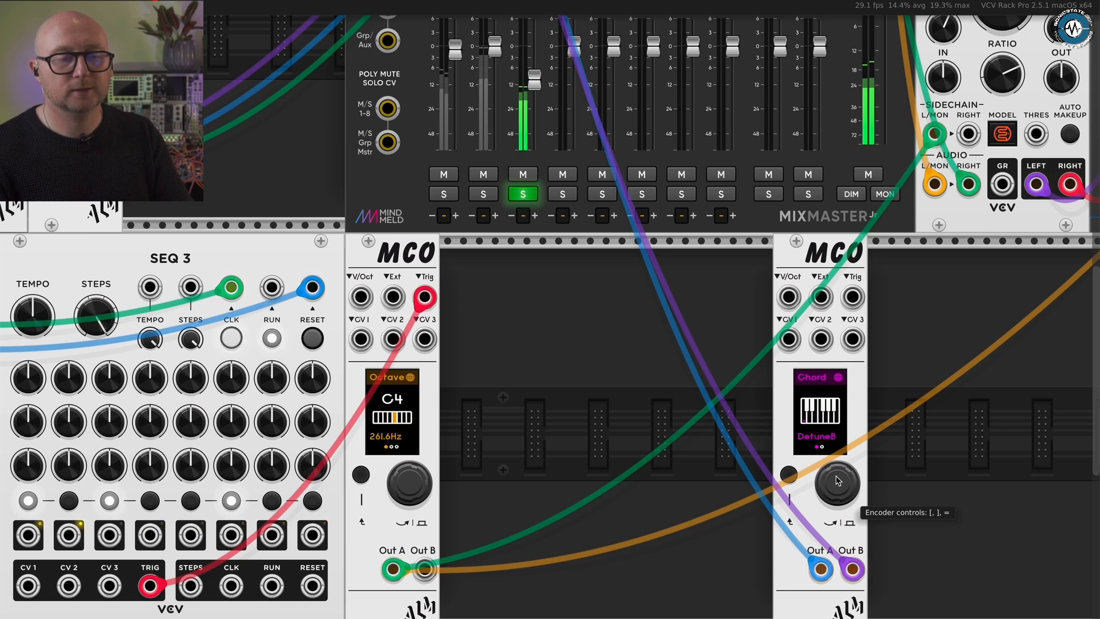
{"action": "key", "text": "]"}
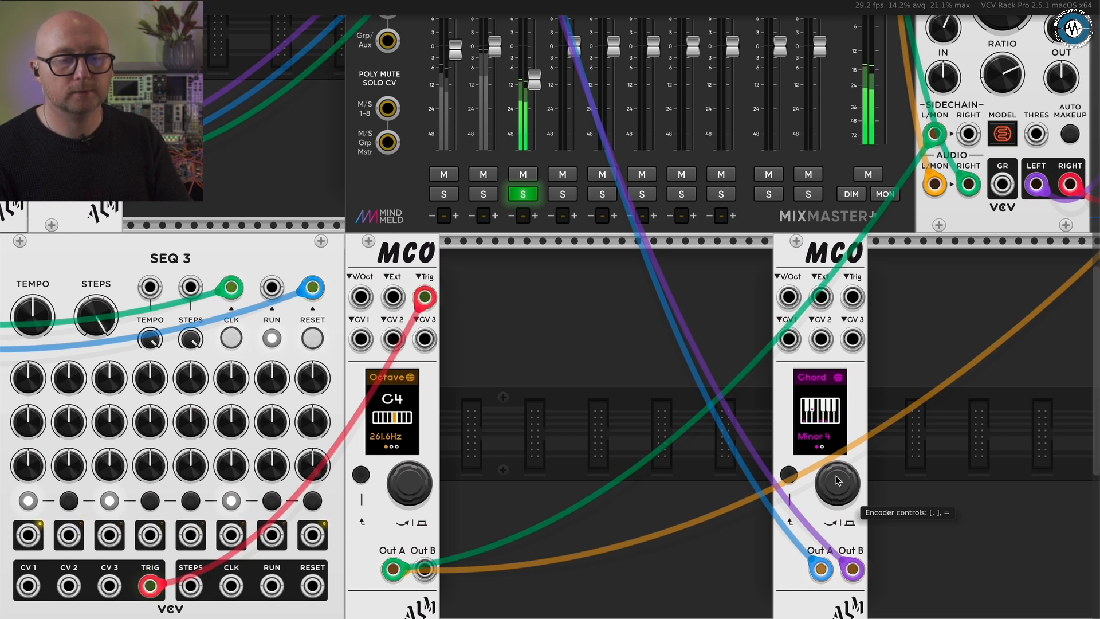
{"action": "key", "text": "bracketleft"}
{"action": "scroll", "coordinate": [837, 480], "scroll_direction": "down", "scroll_amount": 4}
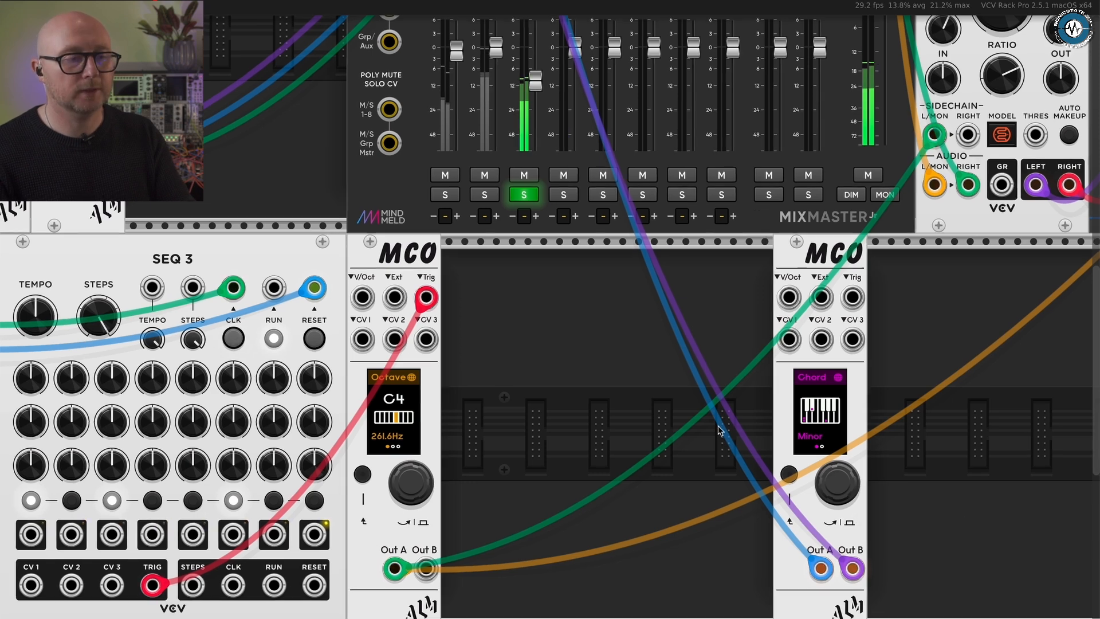
- Patch ShapeMaster's CV output 3 to the fourth MCO's V/Oct, and flatten channel 3's shape to zero
{"action": "scroll", "coordinate": [596, 411], "scroll_direction": "down", "scroll_amount": 3}
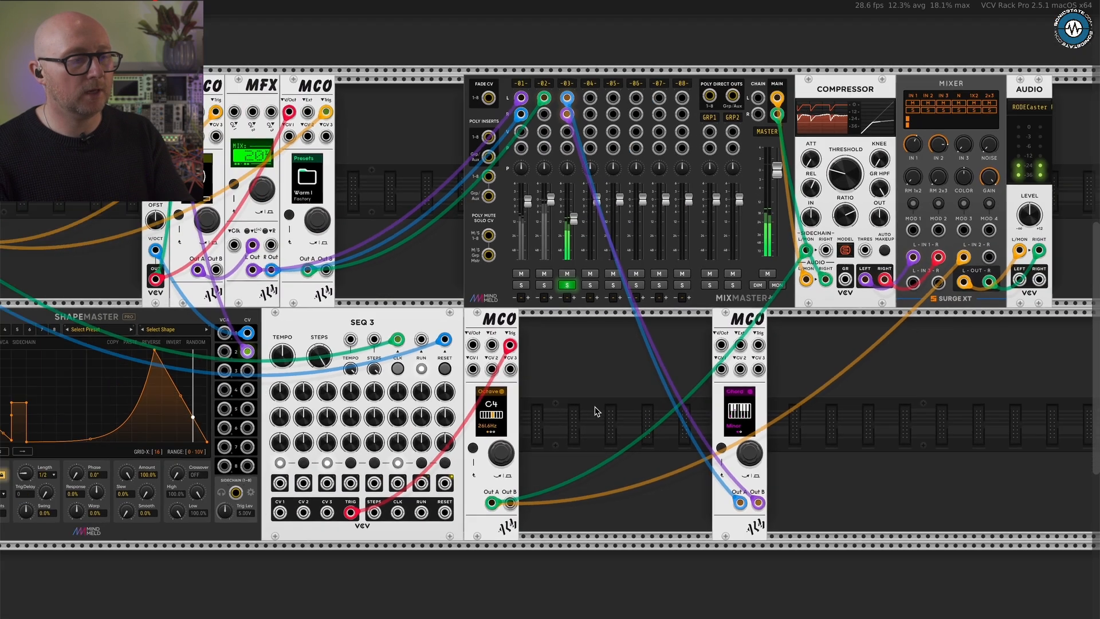
{"action": "scroll", "coordinate": [596, 410], "scroll_direction": "up", "scroll_amount": 2}
{"action": "scroll", "coordinate": [595, 410], "scroll_direction": "left", "scroll_amount": 5}
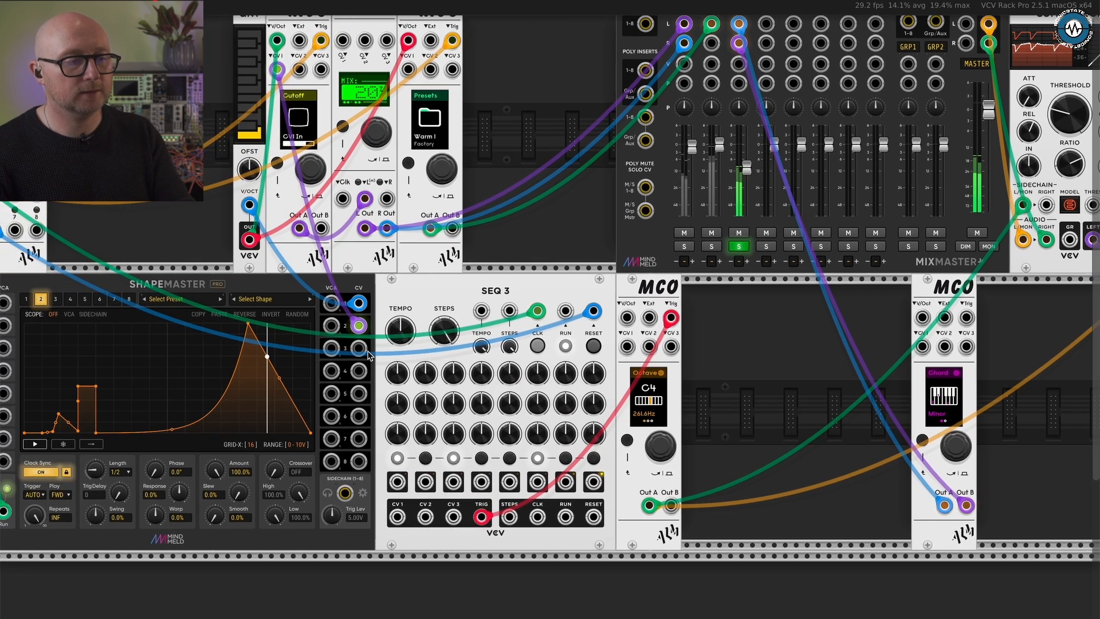
{"action": "left_click_drag", "start_coordinate": [358, 348], "coordinate": [922, 317]}
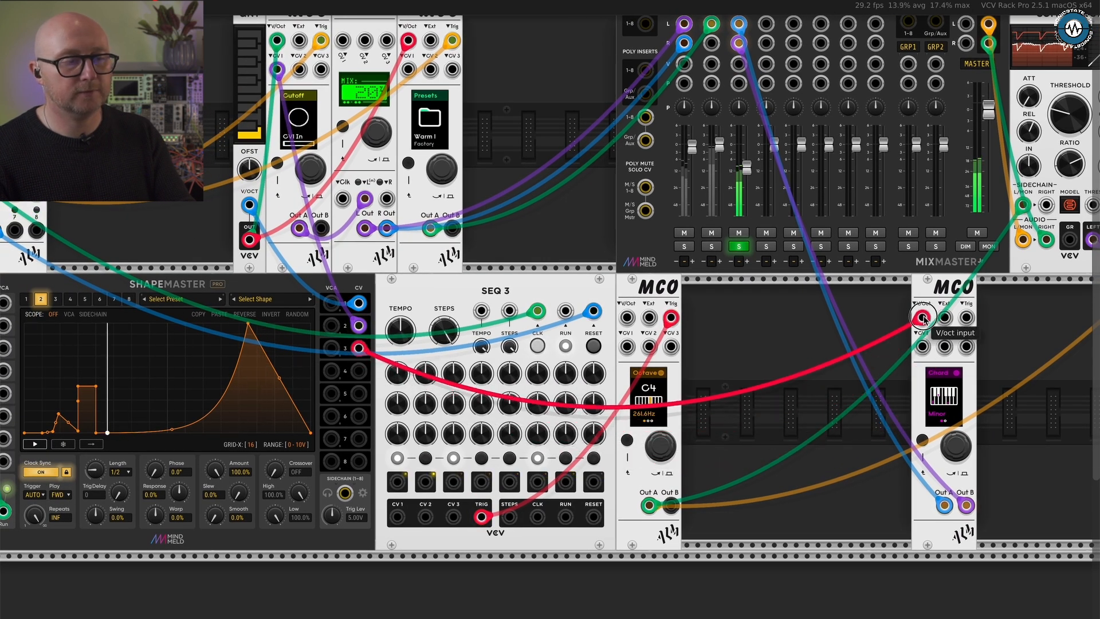
{"action": "left_click", "coordinate": [55, 299]}
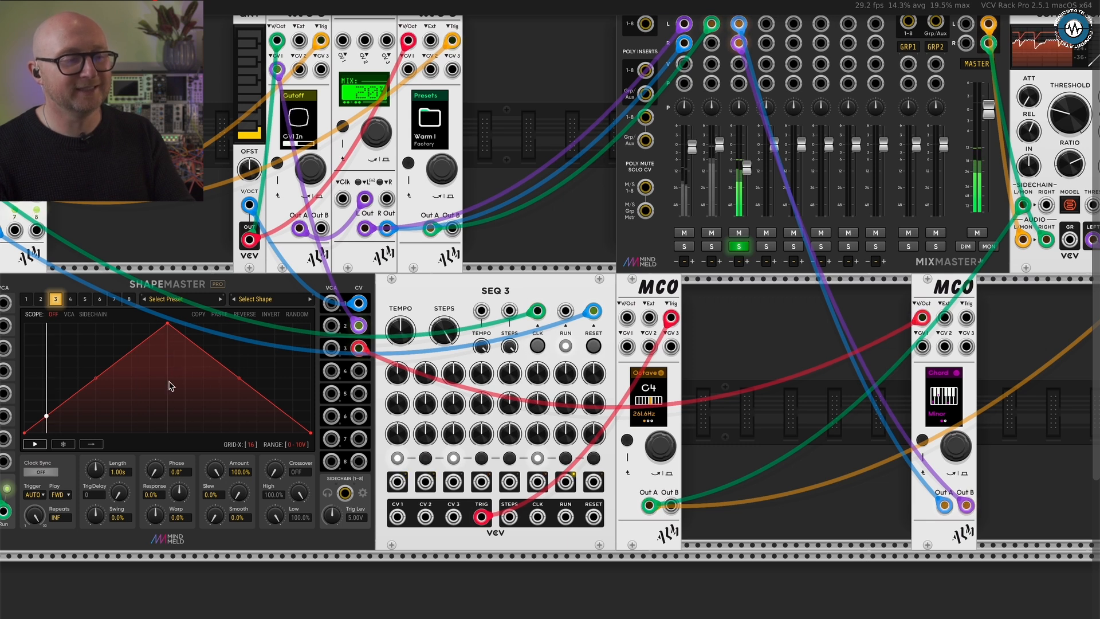
{"action": "left_click_drag", "start_coordinate": [167, 323], "coordinate": [171, 433]}
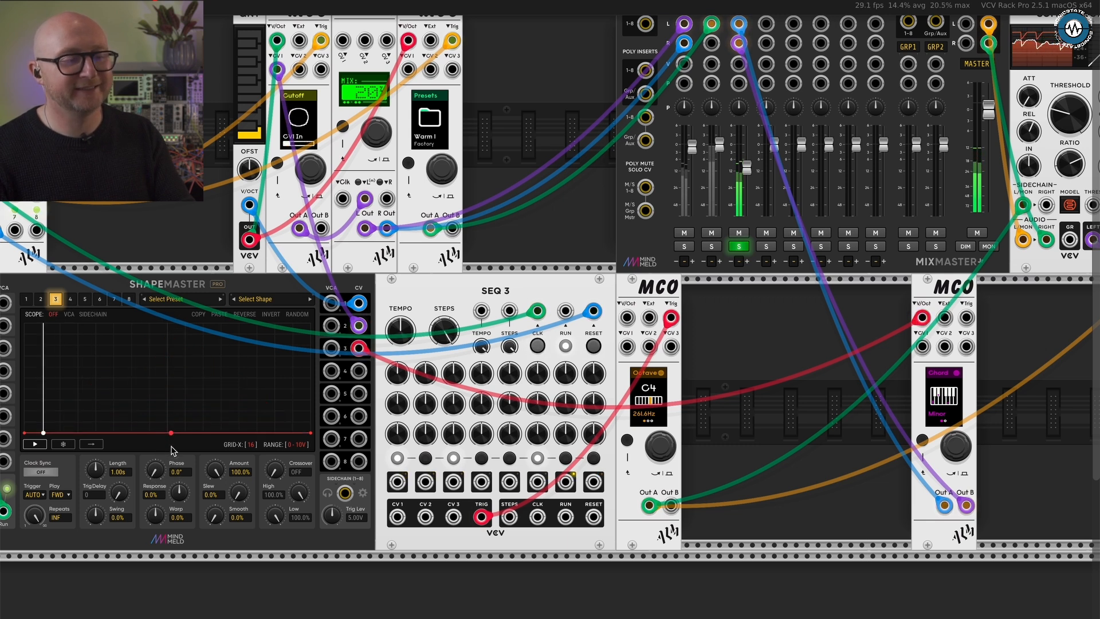
- Search all module brands for "quan" and add the VCV QNT quantizer between the third and fourth MCOs
{"action": "right_click", "coordinate": [778, 340]}
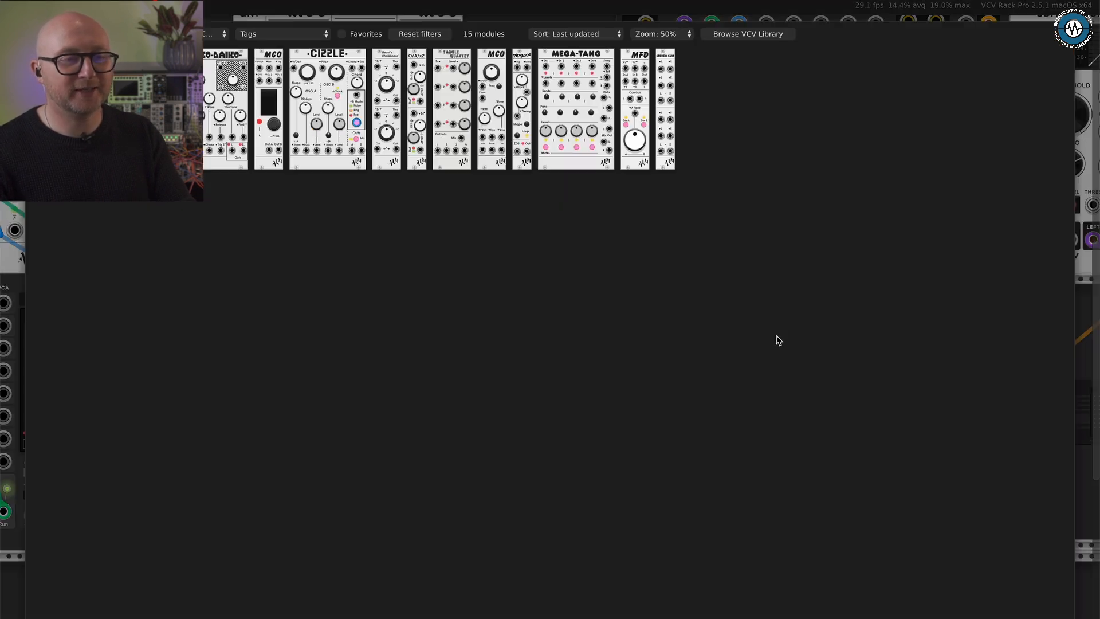
{"action": "left_click", "coordinate": [213, 35]}
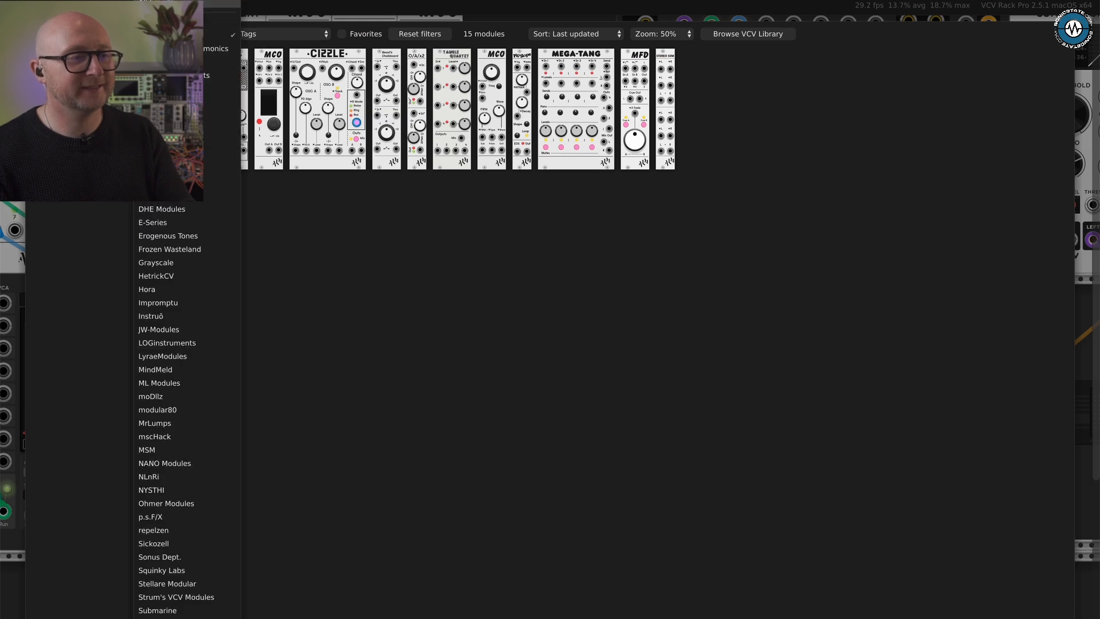
{"action": "left_click", "coordinate": [186, 3]}
{"action": "type", "text": "quan"}
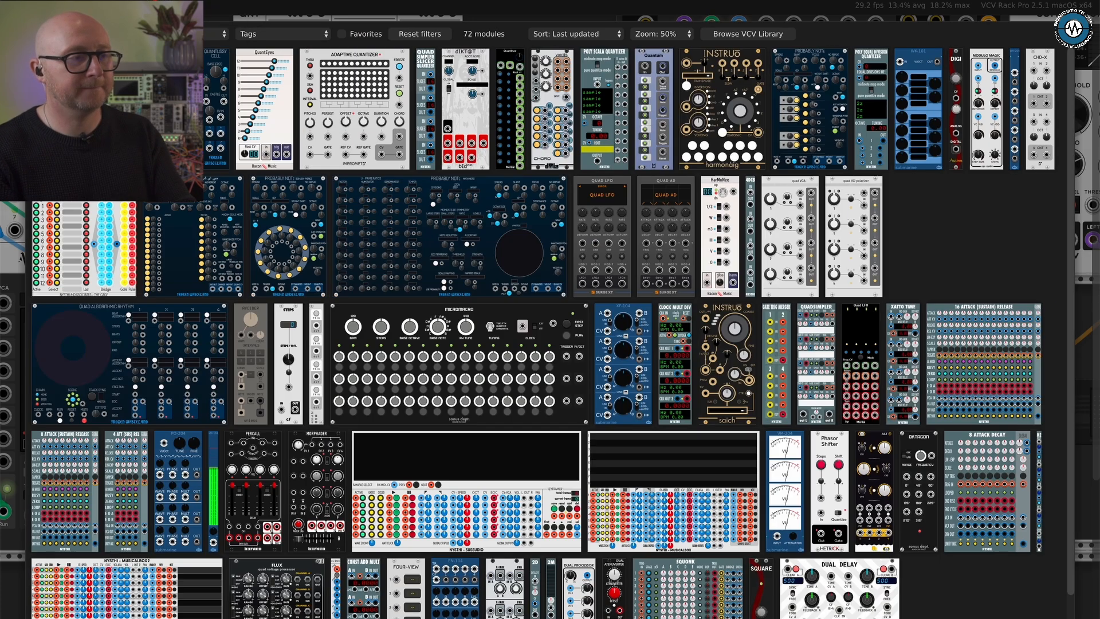
{"action": "key", "text": "Escape"}
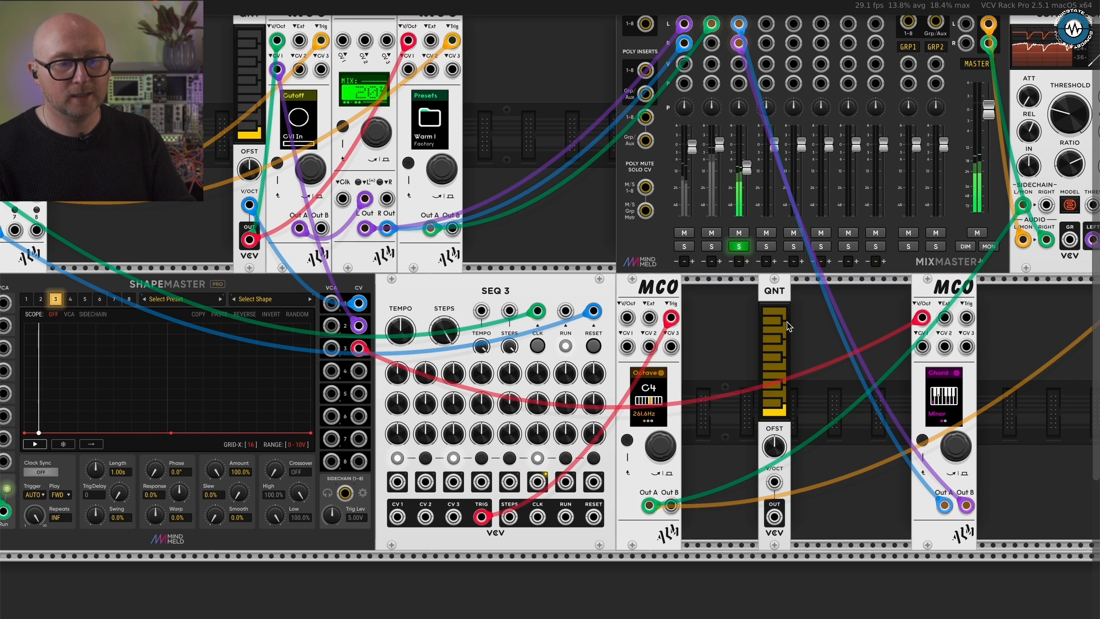
- Disable every QNT note except the lowest, and route ShapeMaster's CV output 3 through QNT to the fourth MCO's V/Oct
{"action": "left_click_drag", "start_coordinate": [777, 317], "coordinate": [777, 402]}
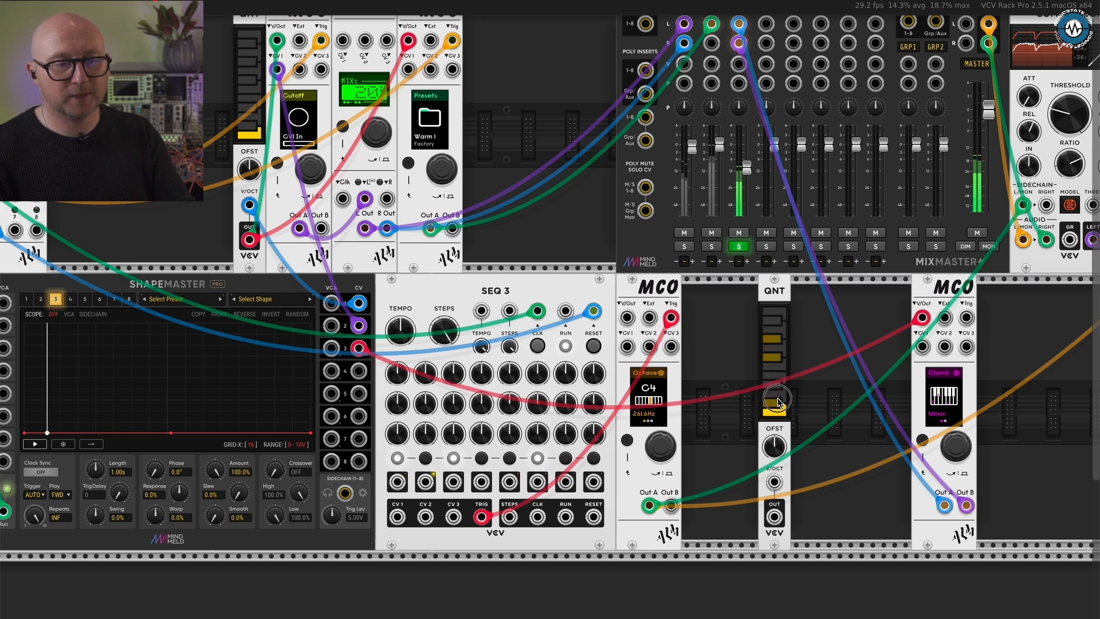
{"action": "left_click", "coordinate": [775, 338]}
{"action": "left_click", "coordinate": [774, 355]}
{"action": "mouse_move", "coordinate": [916, 317]}
{"action": "left_mouse_down"}
{"action": "mouse_move", "coordinate": [874, 365]}
{"action": "mouse_move", "coordinate": [692, 400]}
{"action": "mouse_move", "coordinate": [774, 482]}
{"action": "mouse_move", "coordinate": [922, 317]}
{"action": "left_mouse_up"}
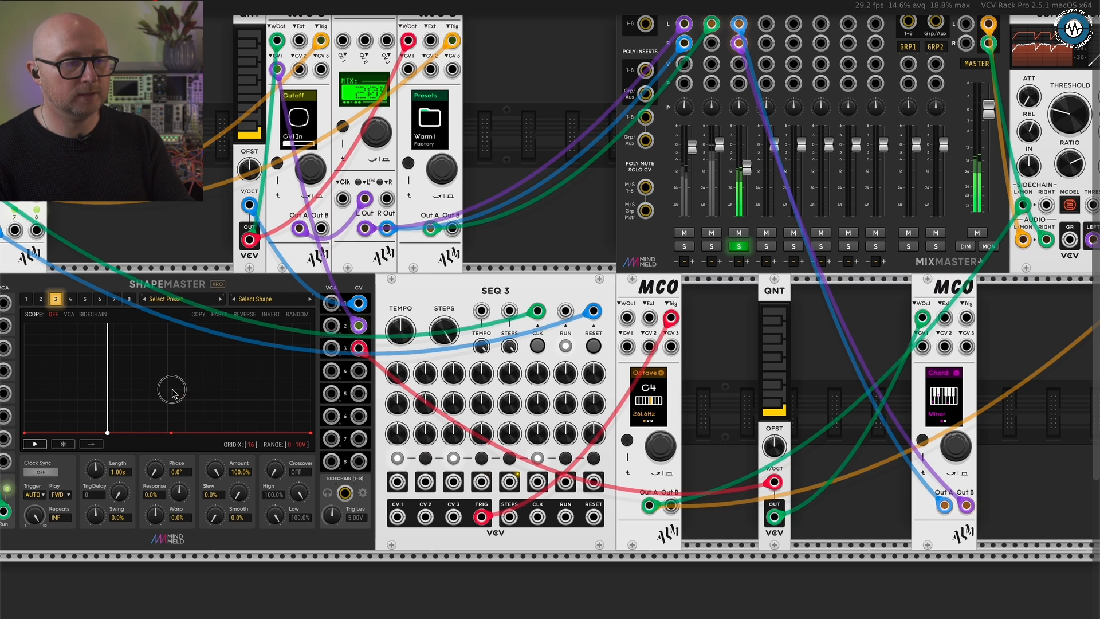
- Raise the midpoint of ShapeMaster channel 3's shape slightly to test the pitch movement, and flatten it to zero again
{"action": "mouse_move", "coordinate": [170, 433]}
{"action": "left_mouse_down"}
{"action": "mouse_move", "coordinate": [170, 404]}
{"action": "mouse_move", "coordinate": [171, 414]}
{"action": "left_mouse_up"}
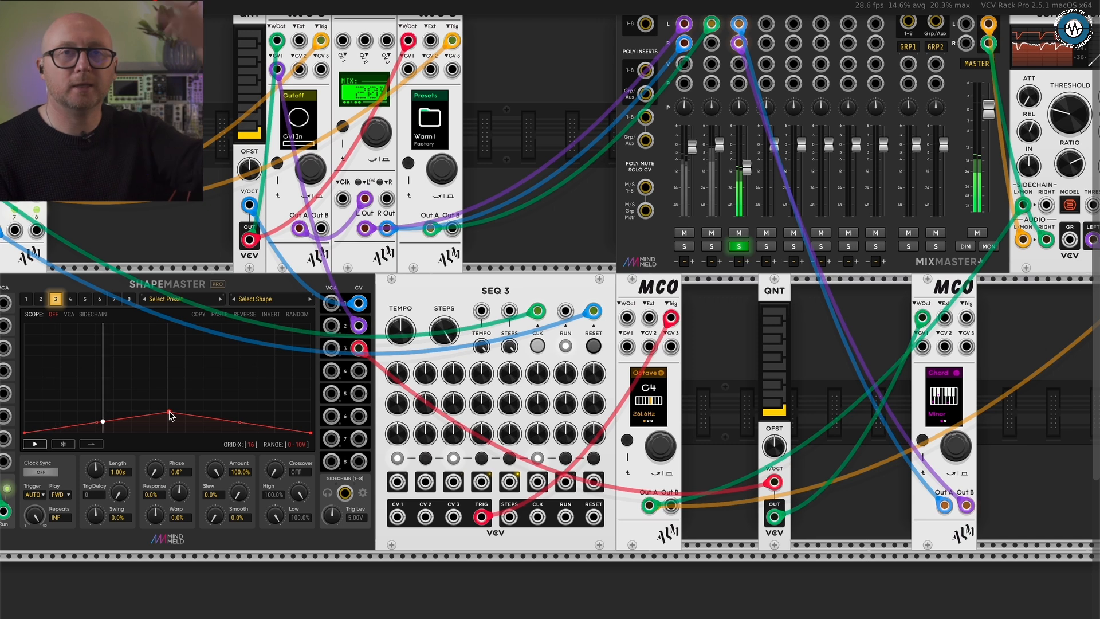
{"action": "left_click_drag", "start_coordinate": [170, 415], "coordinate": [169, 436]}
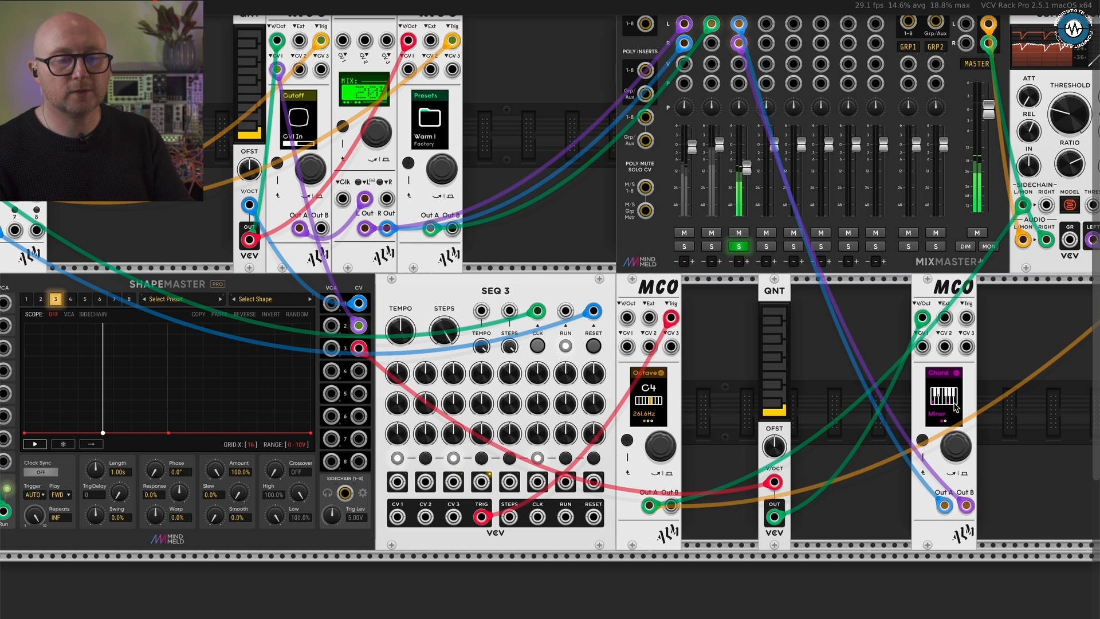
- Move from Chord to Wave A on the fourth MCO, and change its waveform past Pulse to Ramp
{"action": "scroll", "coordinate": [956, 406], "scroll_direction": "up", "scroll_amount": 2}
{"action": "scroll", "coordinate": [961, 404], "scroll_direction": "right", "scroll_amount": 5}
{"action": "scroll", "coordinate": [962, 406], "scroll_direction": "up", "scroll_amount": 1}
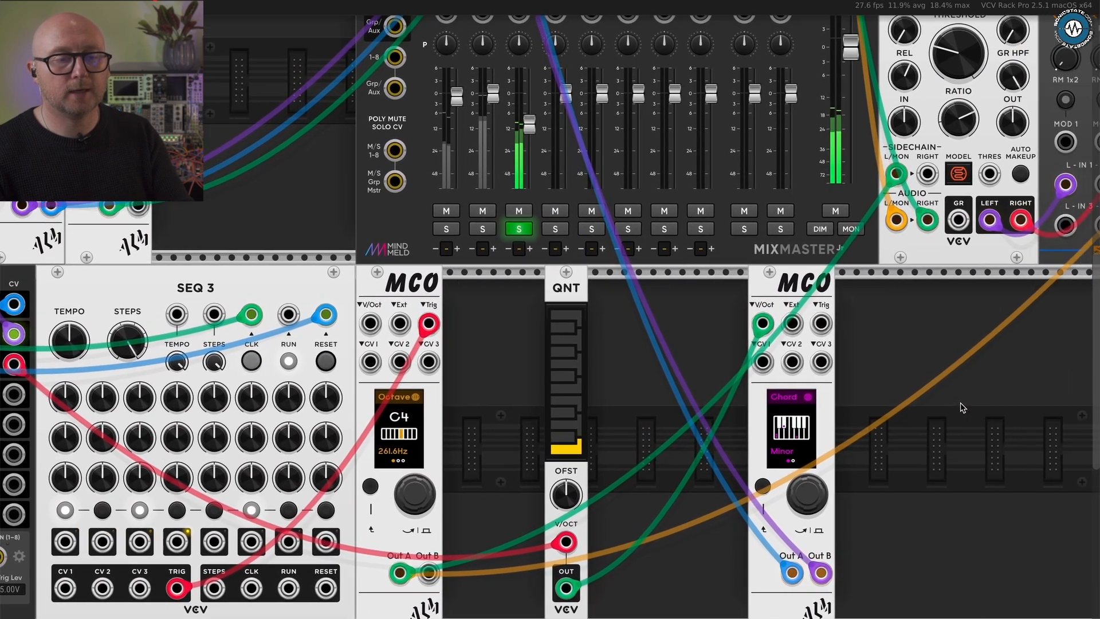
{"action": "scroll", "coordinate": [963, 407], "scroll_direction": "down", "scroll_amount": 1}
{"action": "scroll", "coordinate": [962, 407], "scroll_direction": "right", "scroll_amount": 1}
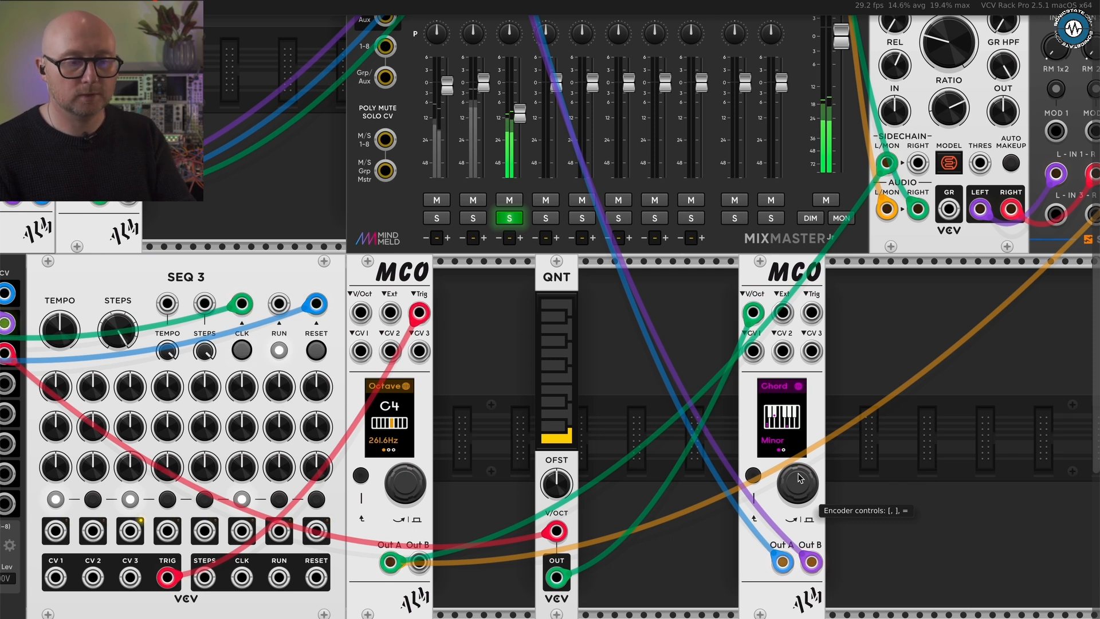
{"action": "left_click", "coordinate": [801, 481]}
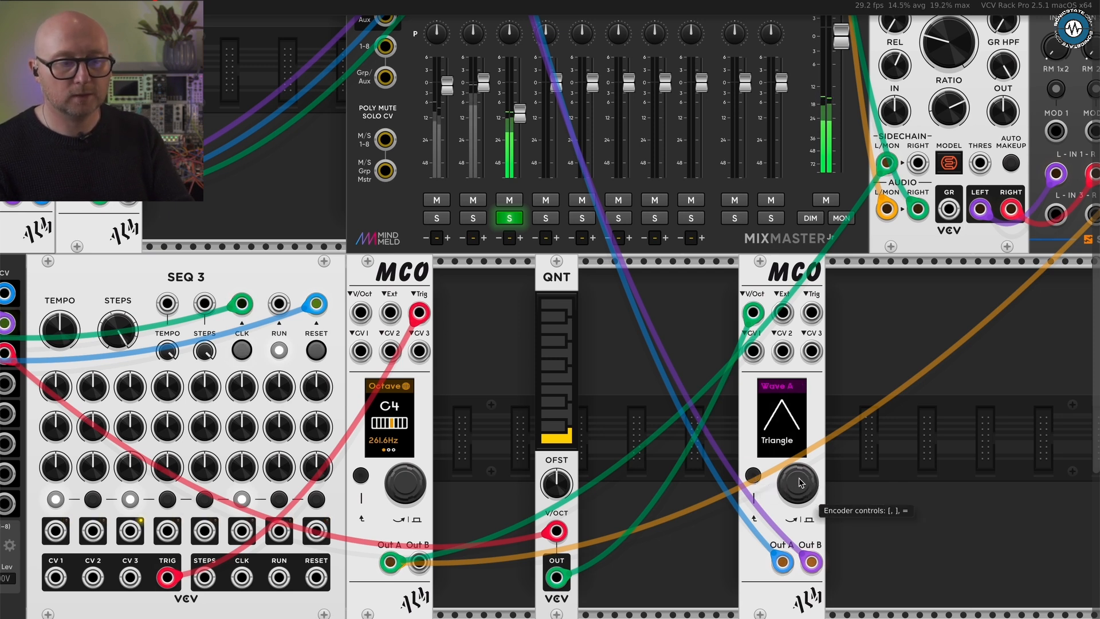
{"action": "key", "text": "bracketright"}
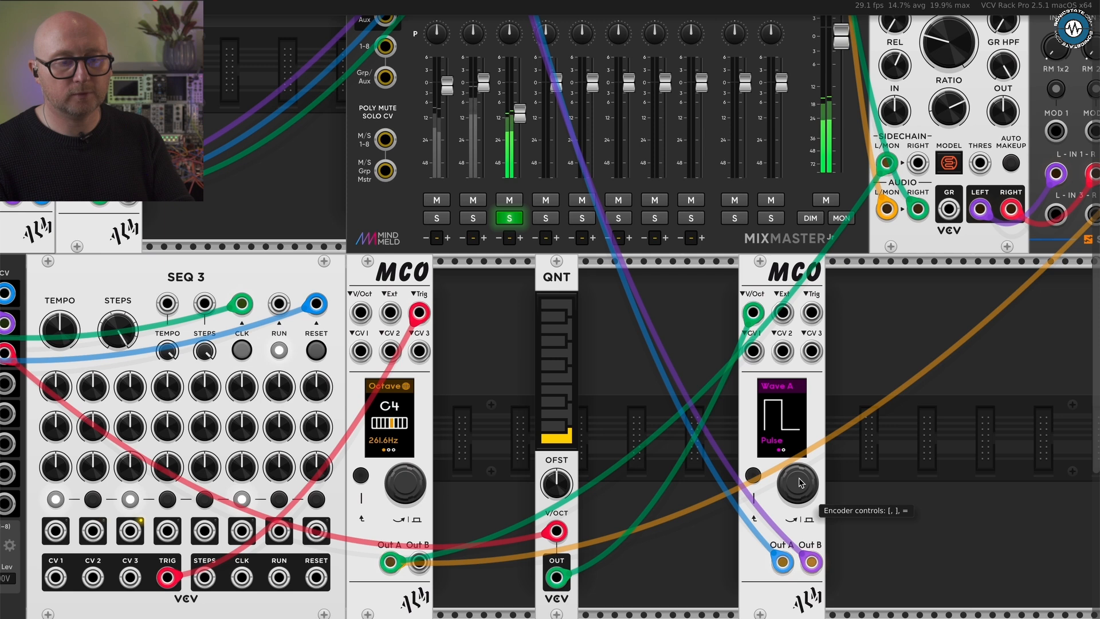
{"action": "key", "text": "bracketright"}
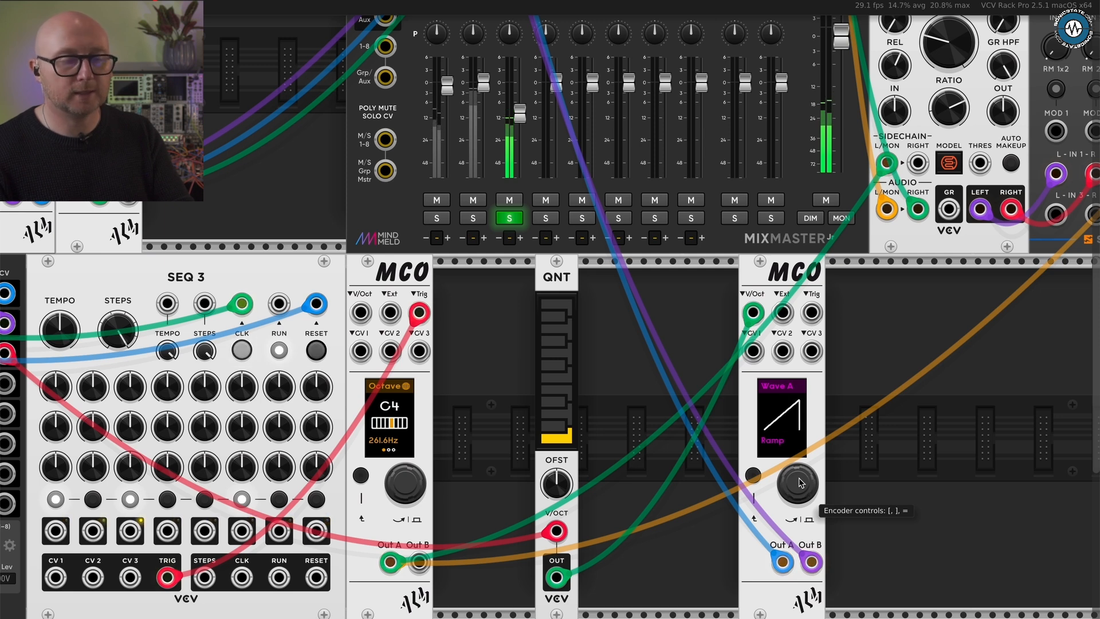
- Step past Wave B and B Detune on the fourth MCO, and set Drift to 3%
{"action": "left_click", "coordinate": [752, 478]}
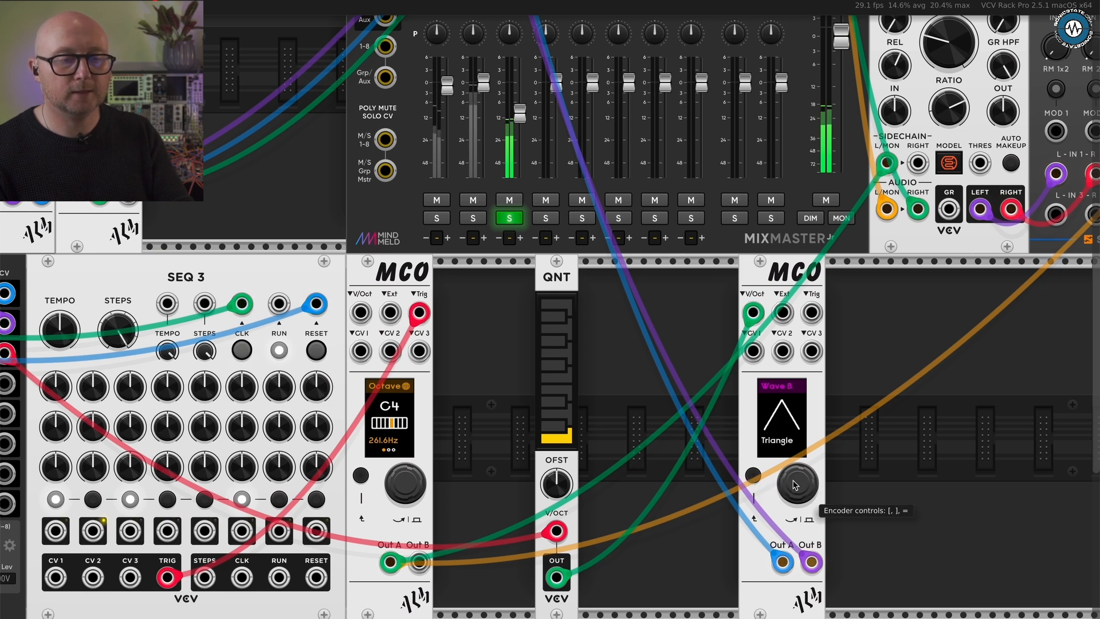
{"action": "left_click", "coordinate": [794, 484]}
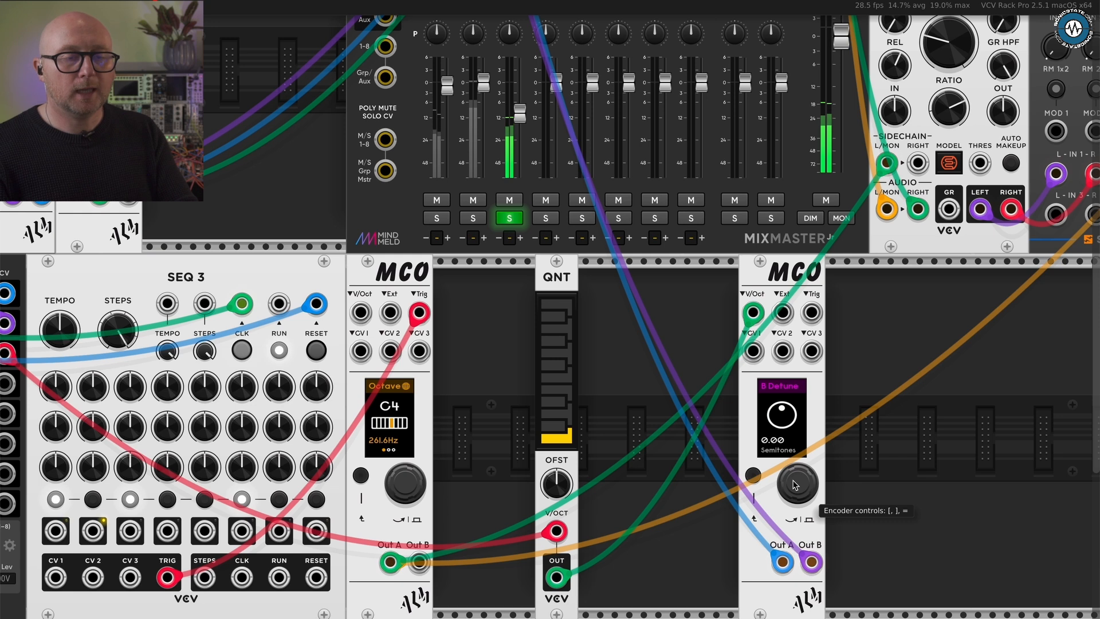
{"action": "left_click", "coordinate": [794, 484]}
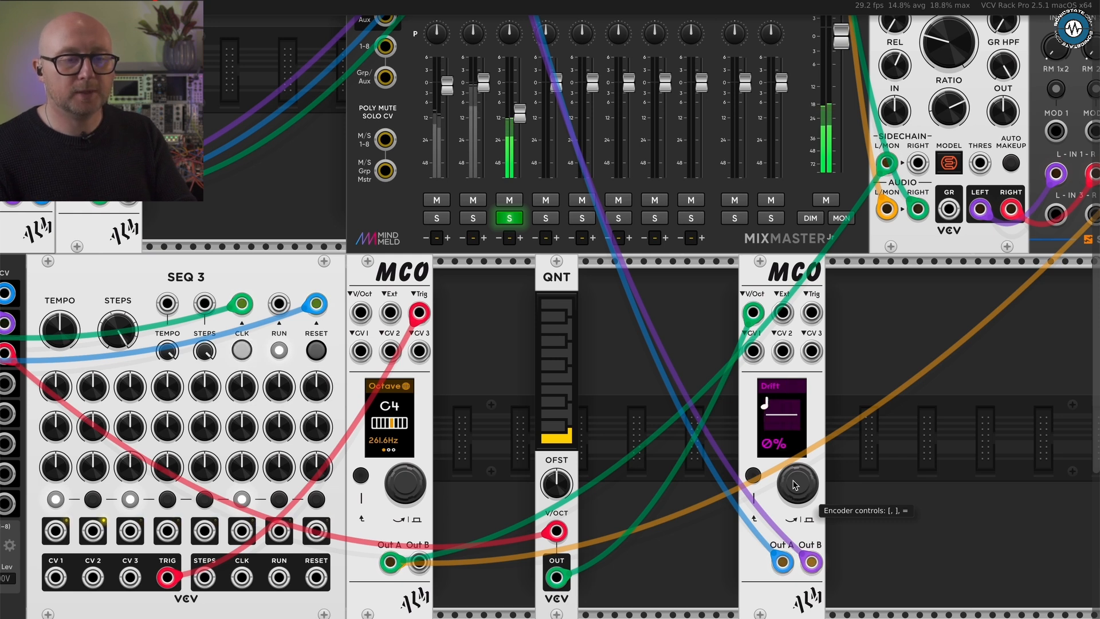
{"action": "key", "text": "bracketright"}
{"action": "key", "text": "bracketright"}
{"action": "key", "text": "bracketright"}
{"action": "key", "text": "bracketright"}
{"action": "key", "text": "bracketright"}
{"action": "key", "text": "bracketright"}
{"action": "key", "text": "bracketright"}
{"action": "key", "text": "bracketright"}
{"action": "key", "text": "bracketright"}
{"action": "key", "text": "bracketright"}
{"action": "key", "text": "bracketright"}
{"action": "key", "text": "bracketright"}
{"action": "key", "text": "bracketright"}
{"action": "key", "text": "bracketright"}
{"action": "key", "text": "bracketright"}
{"action": "key", "text": "bracketright"}
{"action": "key", "text": "bracketright"}
{"action": "key", "text": "bracketright"}
{"action": "key", "text": "bracketright"}
{"action": "key", "text": "bracketright"}
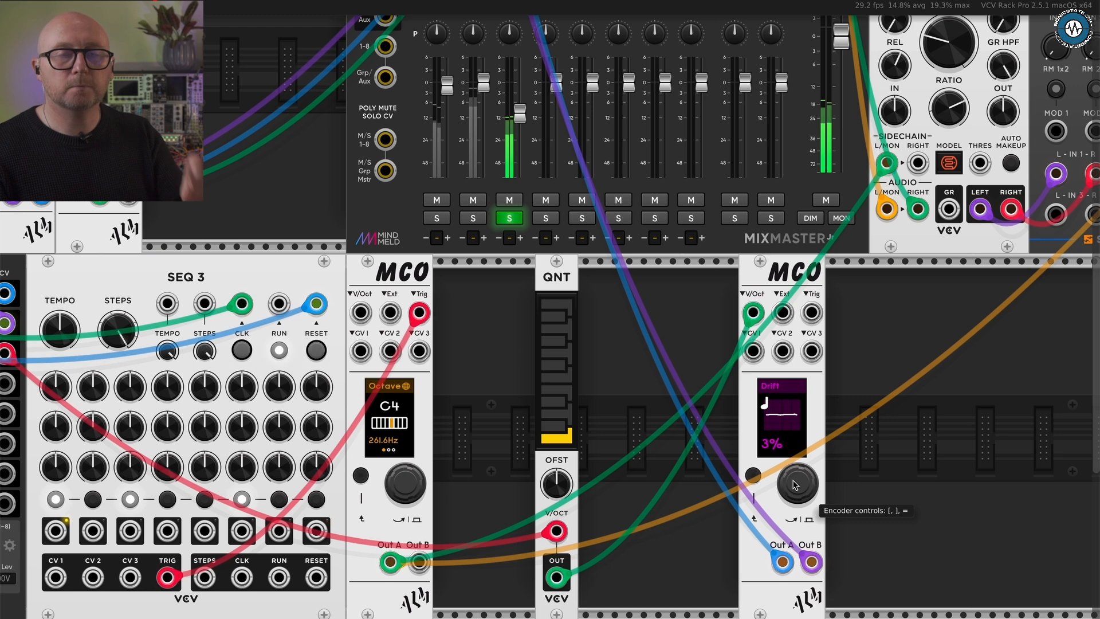
- Assign LFO 1 as the modulation source for the fourth MCO's Drift, and open its modulation settings
{"action": "left_click", "coordinate": [795, 484]}
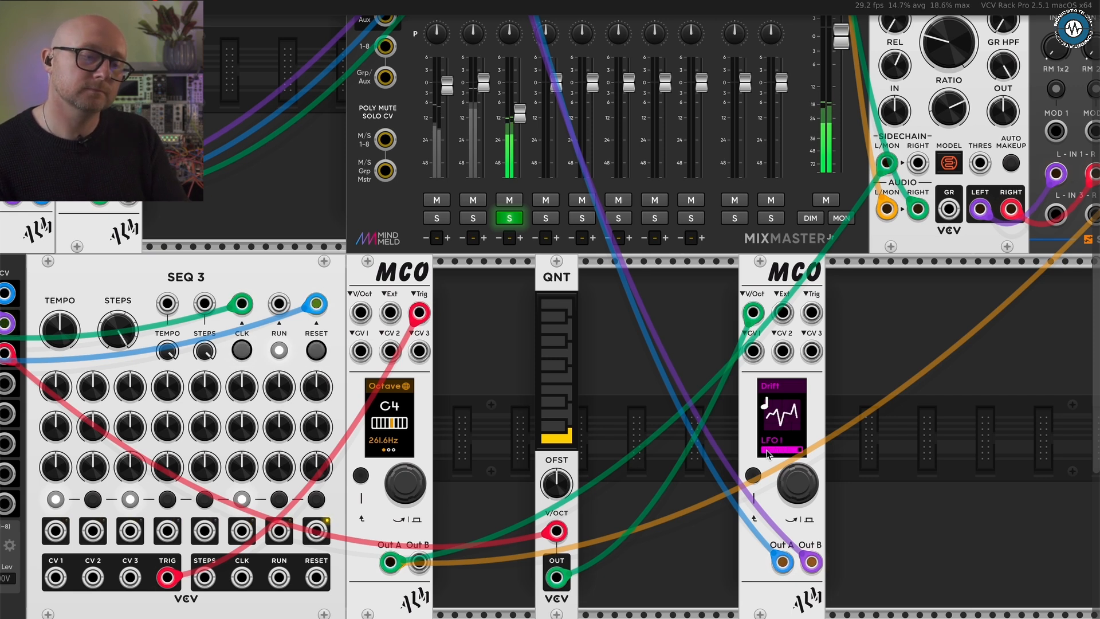
{"action": "right_click", "coordinate": [794, 475]}
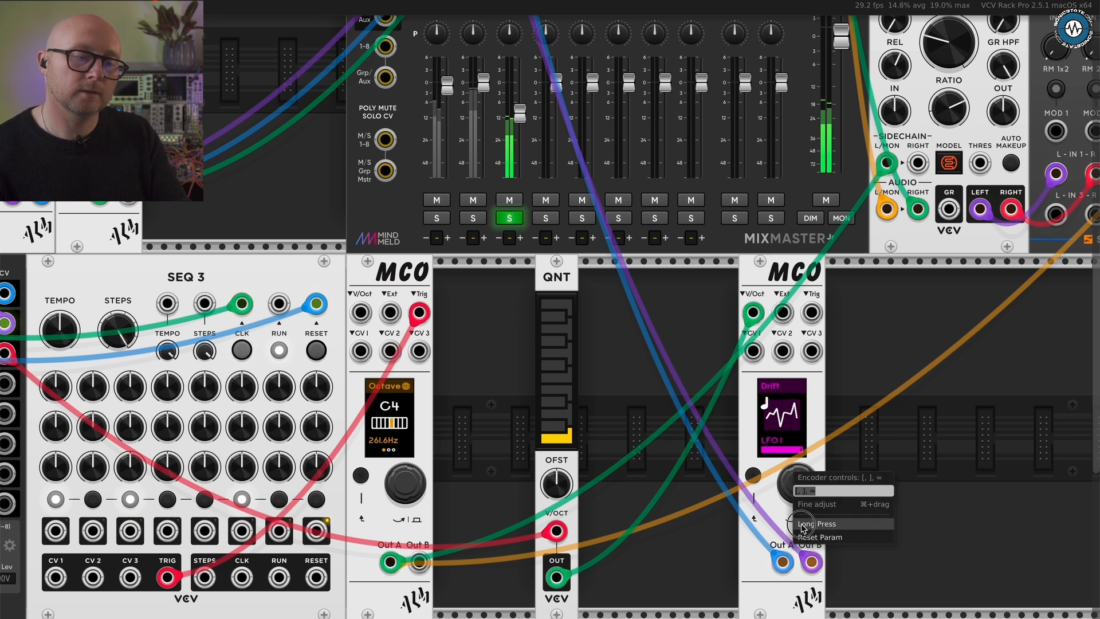
{"action": "left_click", "coordinate": [803, 526]}
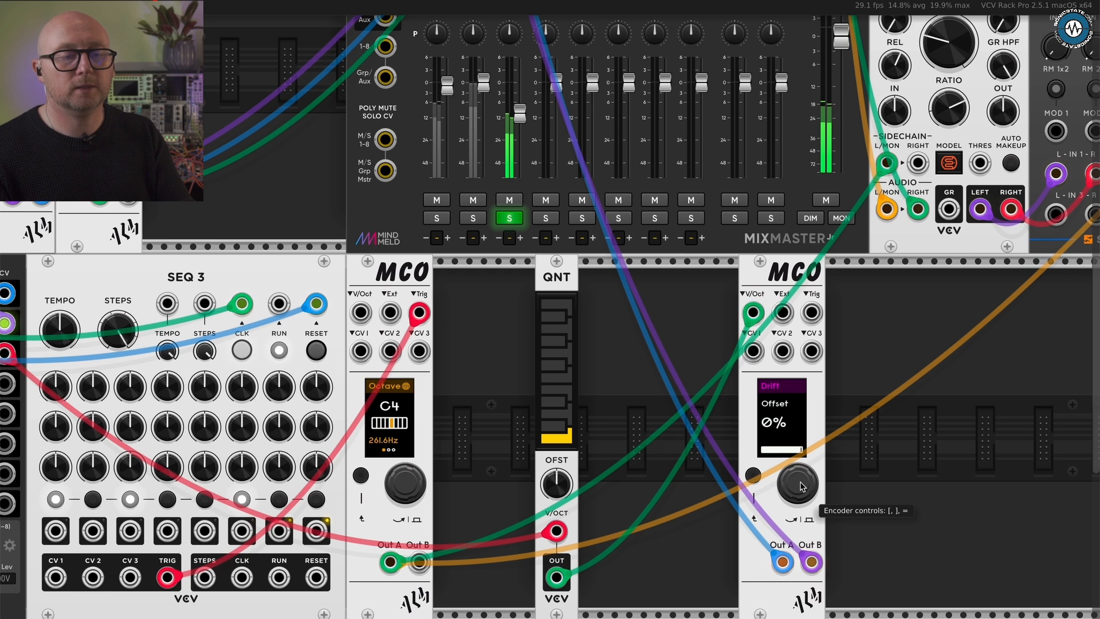
- Set the attenuation of LFO 1 on Drift to 12%, and return to the Drift modulation page
{"action": "key", "text": "equal"}
{"action": "key", "text": "bracketleft"}
{"action": "key", "text": "bracketleft"}
{"action": "key", "text": "bracketleft"}
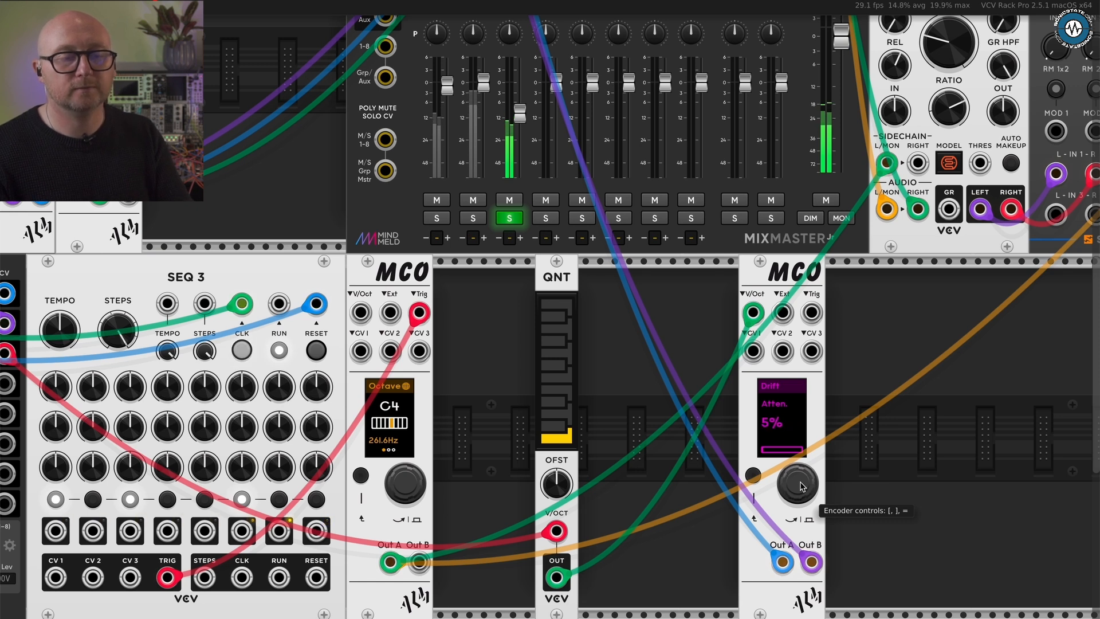
{"action": "key", "text": "bracketright"}
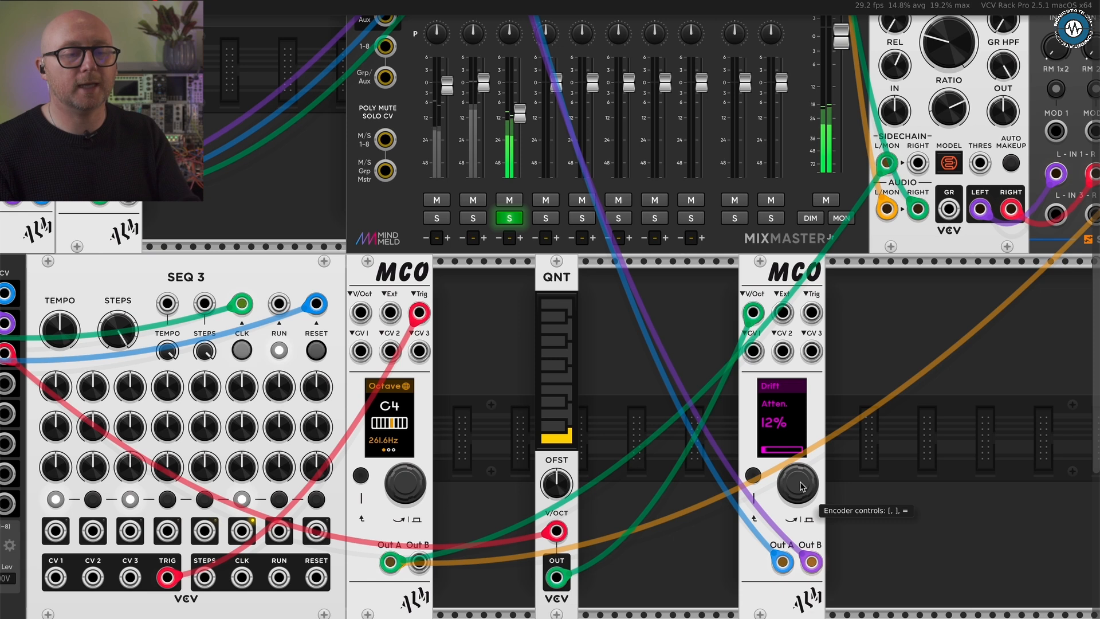
{"action": "left_click", "coordinate": [755, 469]}
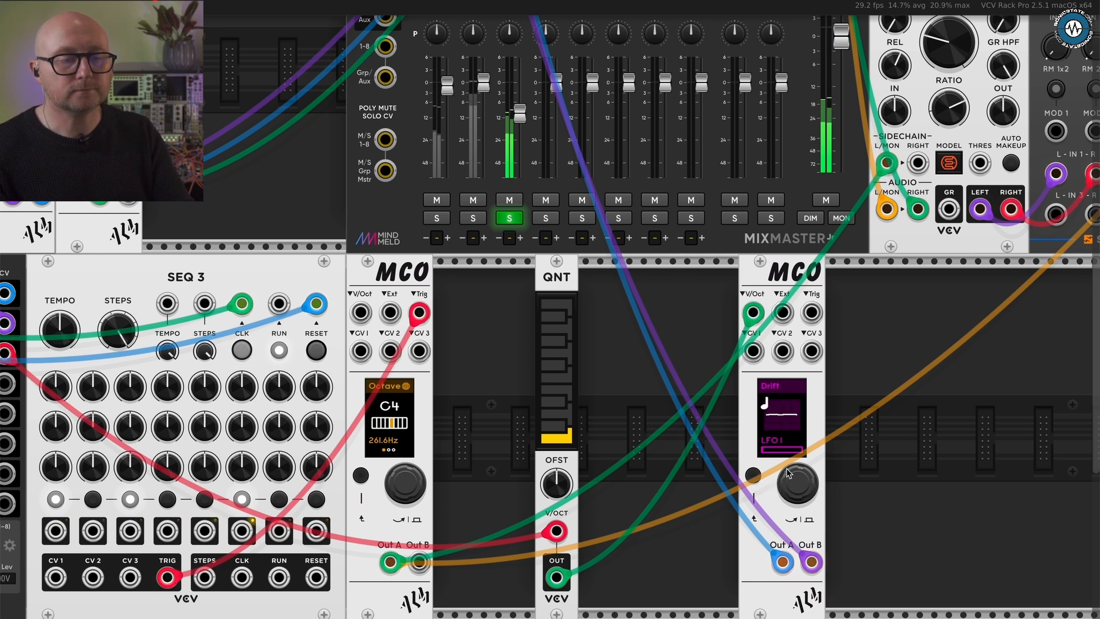
{"action": "left_click", "coordinate": [755, 473]}
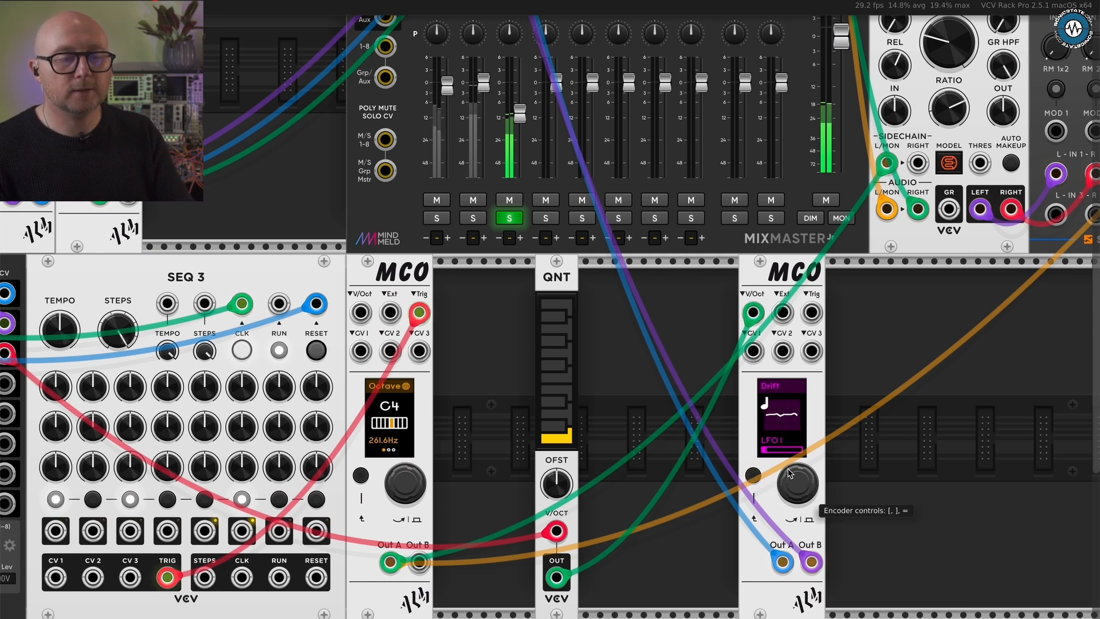
- Leave the Drift modulation page on the fourth MCO and move to its Cutoff parameter
{"action": "left_click_drag", "start_coordinate": [791, 473], "coordinate": [791, 466]}
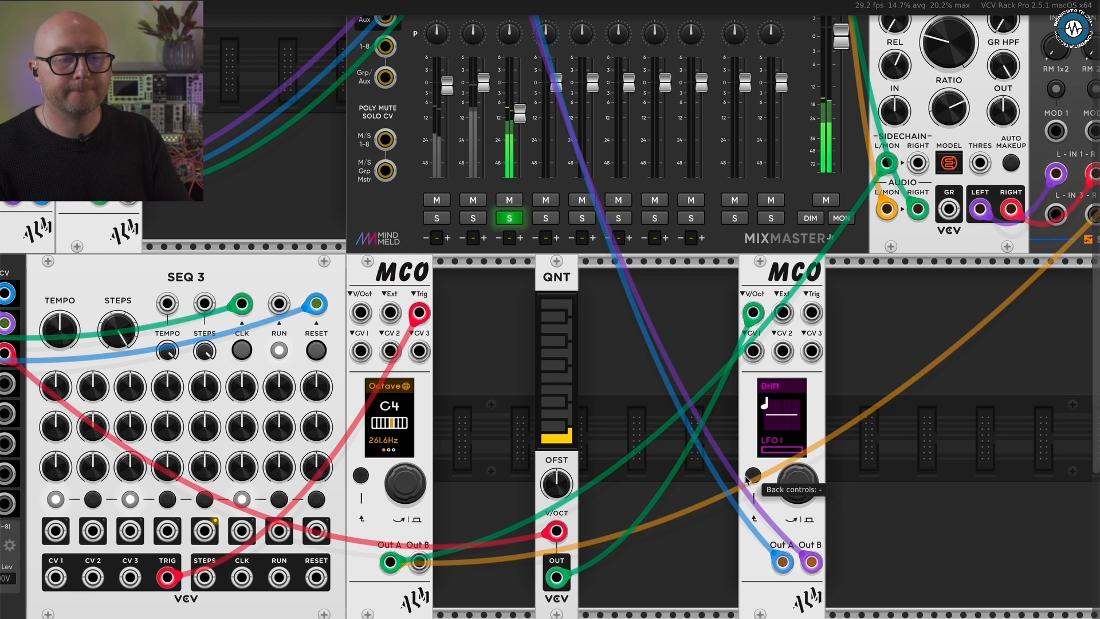
{"action": "left_click_drag", "start_coordinate": [798, 475], "coordinate": [798, 468]}
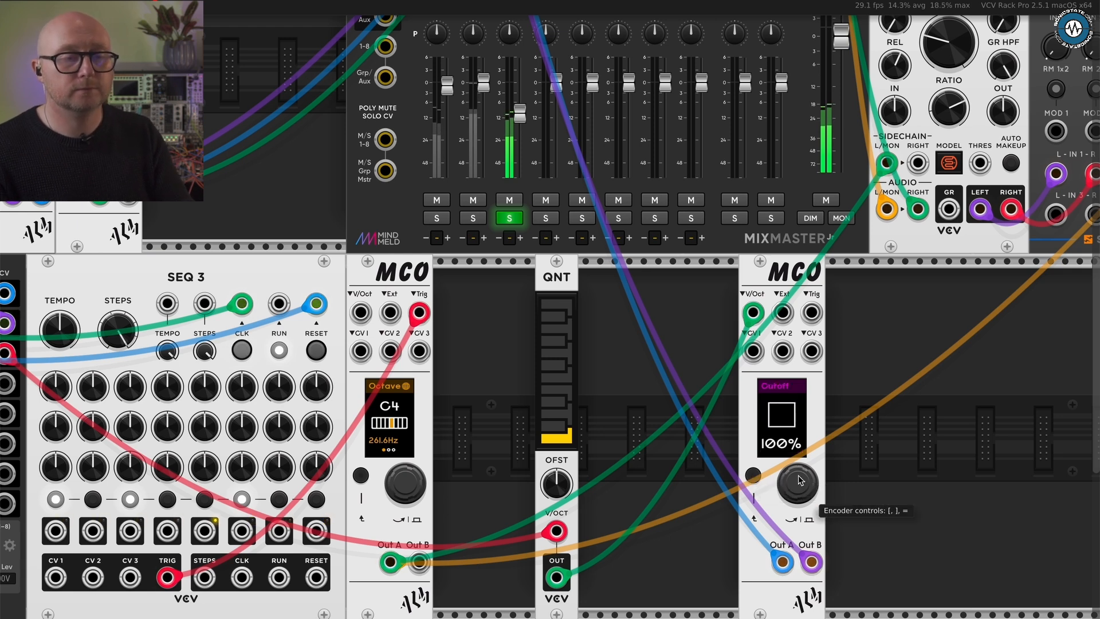
- Lower the fader of mixer channel 3 slightly and take the channel out of solo
{"action": "scroll", "coordinate": [813, 475], "scroll_direction": "down", "scroll_amount": 3}
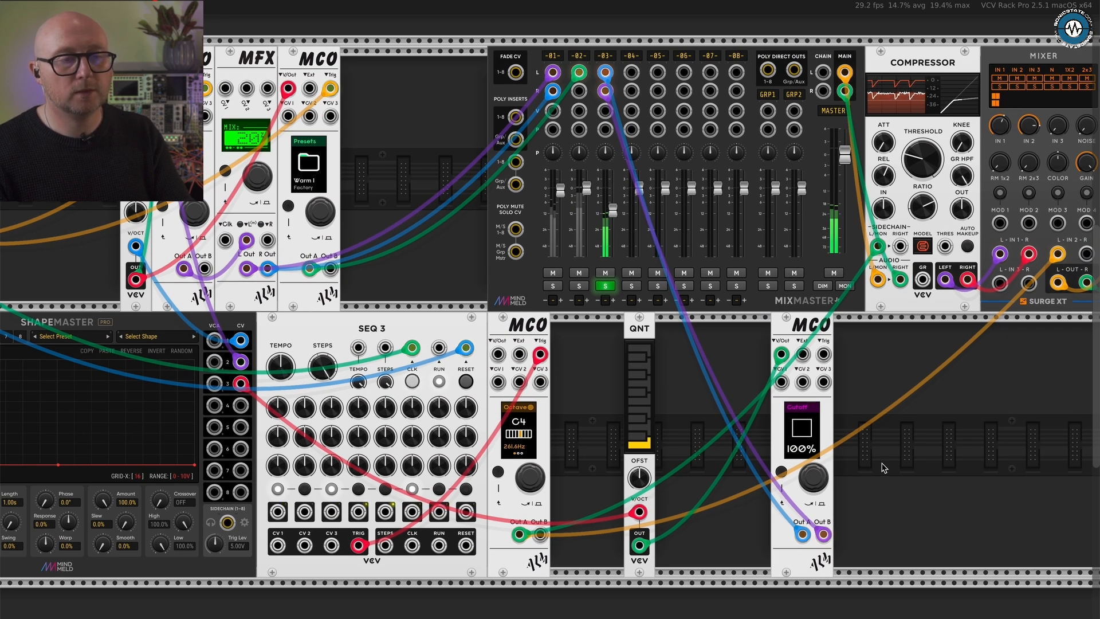
{"action": "scroll", "coordinate": [852, 458], "scroll_direction": "left", "scroll_amount": 2}
{"action": "left_click_drag", "start_coordinate": [640, 205], "coordinate": [640, 234]}
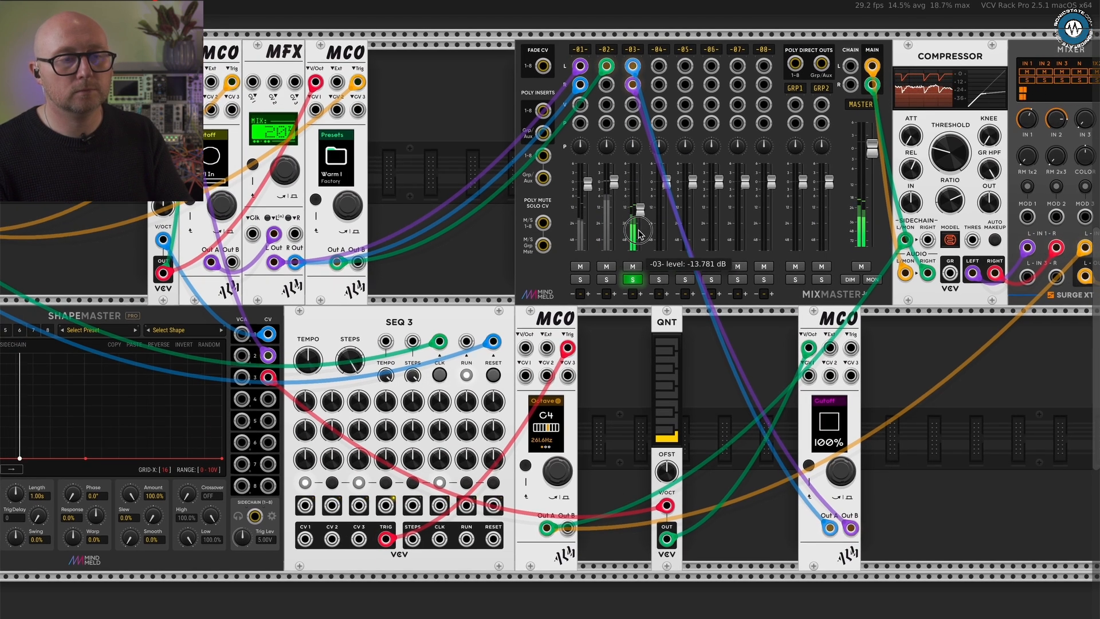
{"action": "left_click", "coordinate": [632, 279]}
{"action": "mouse_move", "coordinate": [639, 213]}
{"action": "left_mouse_down"}
{"action": "mouse_move", "coordinate": [642, 183]}
{"action": "mouse_move", "coordinate": [642, 216]}
{"action": "left_mouse_up"}
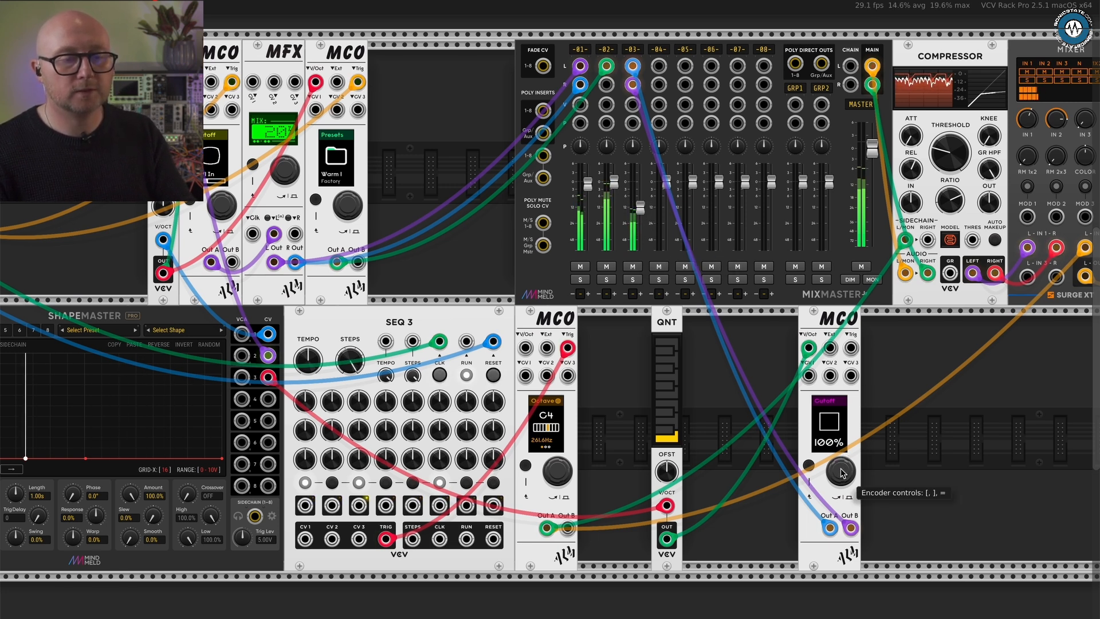
- Set the fourth MCO's Cutoff to 46%, and return to its Voice page
{"action": "left_click", "coordinate": [840, 472]}
{"action": "left_click", "coordinate": [840, 472]}
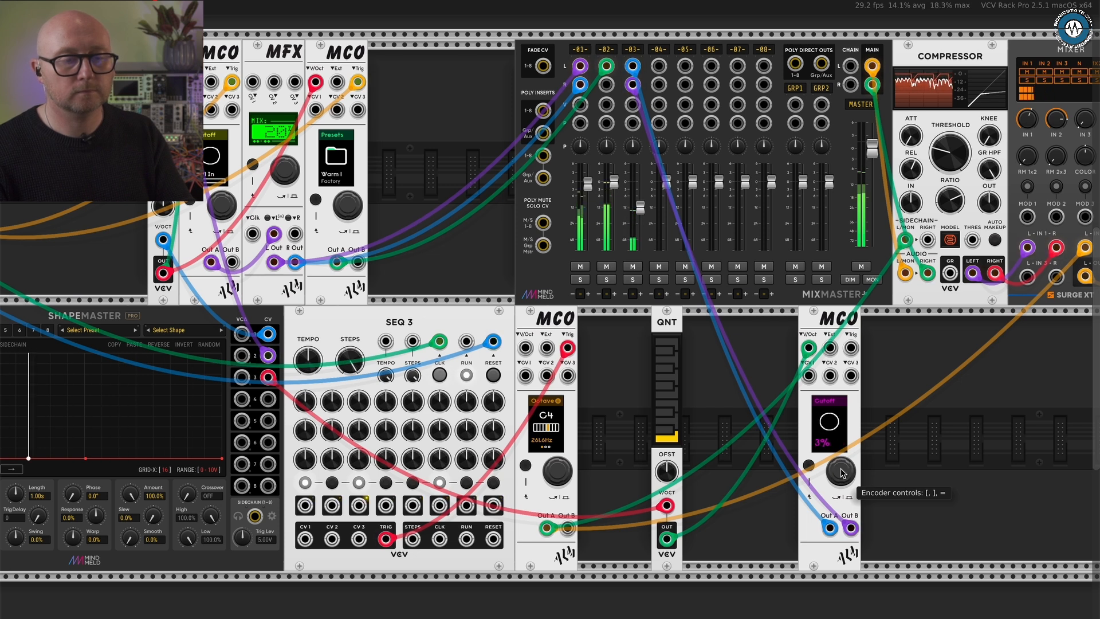
{"action": "left_click_drag", "start_coordinate": [841, 473], "coordinate": [840, 473]}
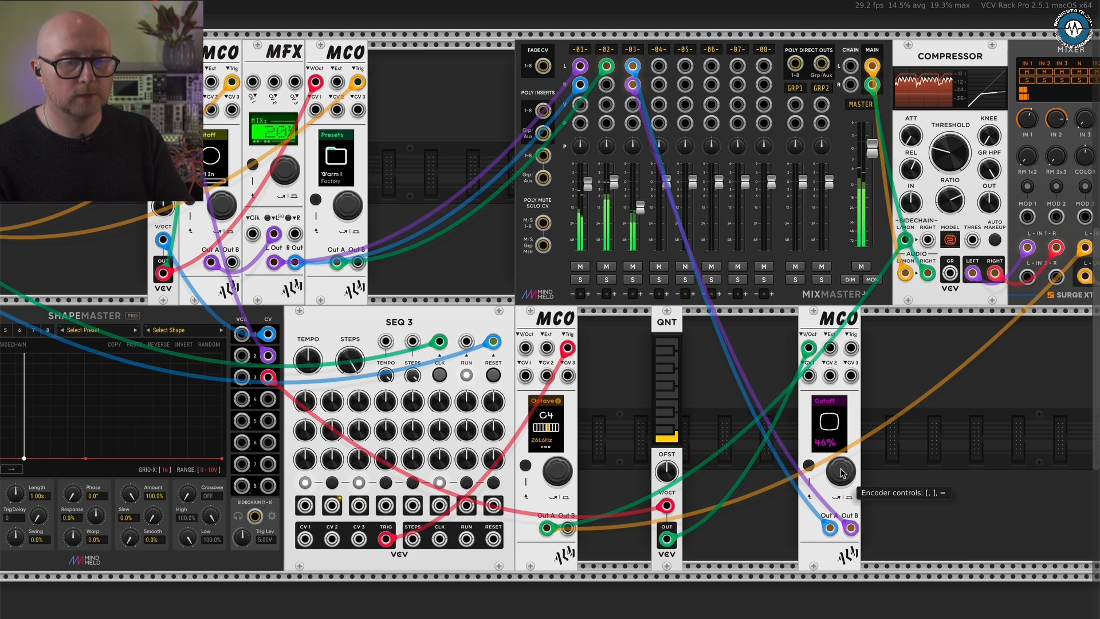
{"action": "left_click", "coordinate": [809, 465]}
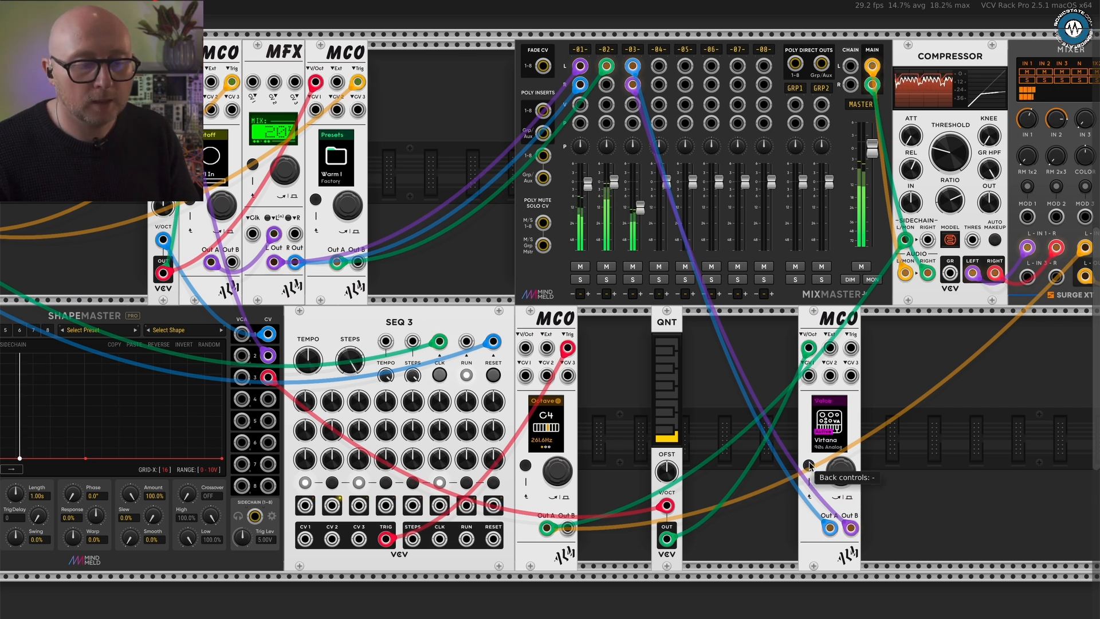
- Go through the fourth MCO's voice parameters and Pitch page to reach the envelope's Attack setting
{"action": "scroll", "coordinate": [847, 475], "scroll_direction": "up", "scroll_amount": 3}
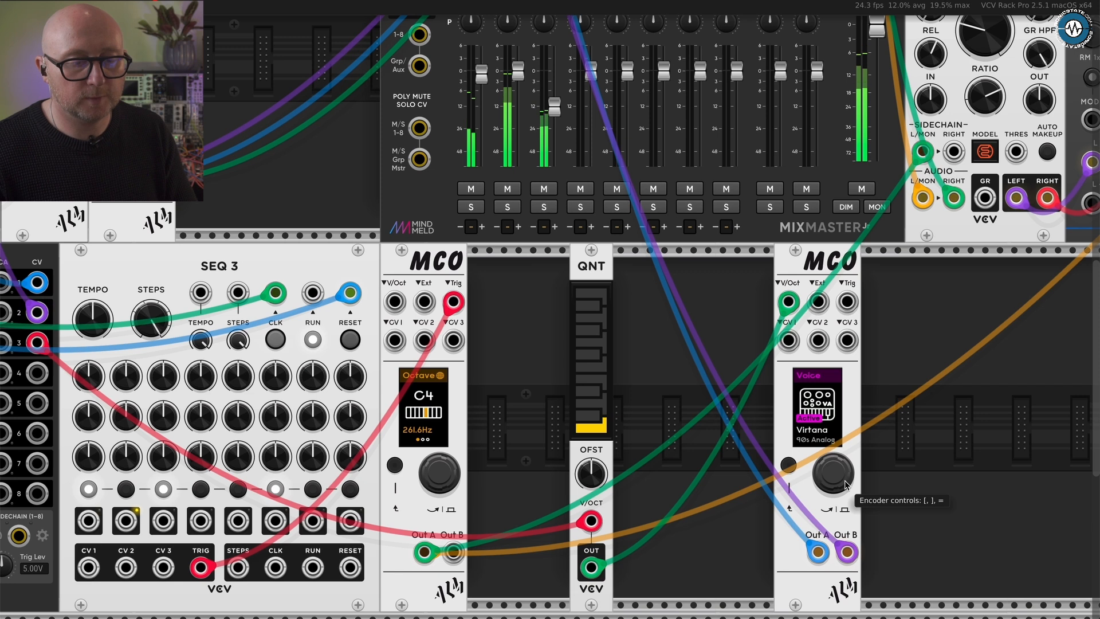
{"action": "left_click", "coordinate": [845, 483]}
{"action": "left_click_drag", "start_coordinate": [843, 479], "coordinate": [844, 479]}
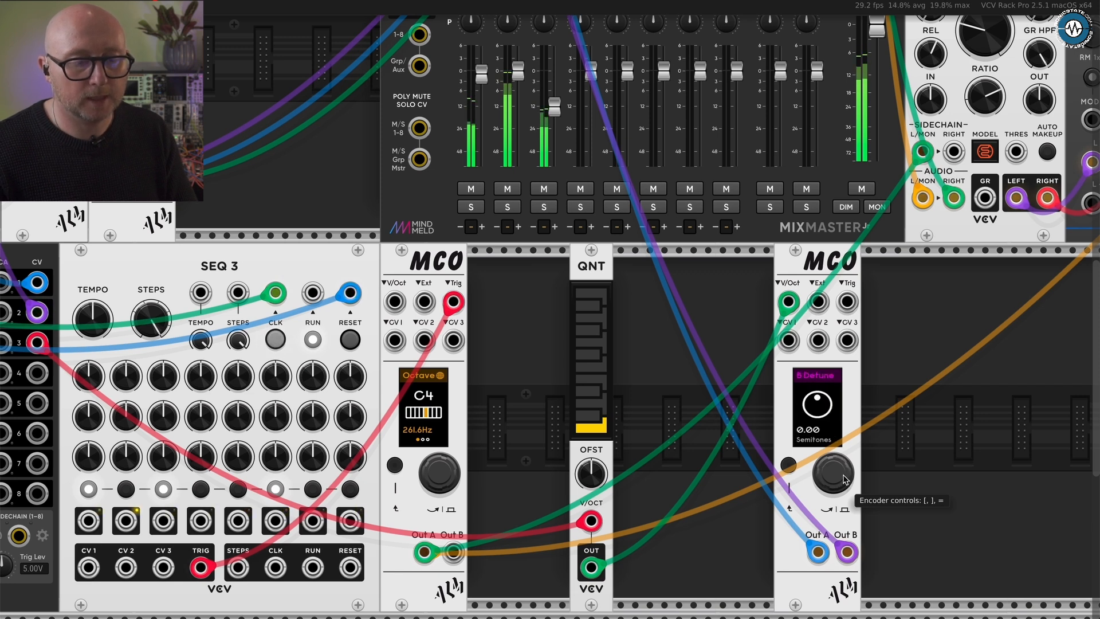
{"action": "left_click", "coordinate": [844, 479]}
{"action": "left_click", "coordinate": [844, 479]}
{"action": "left_click", "coordinate": [844, 479]}
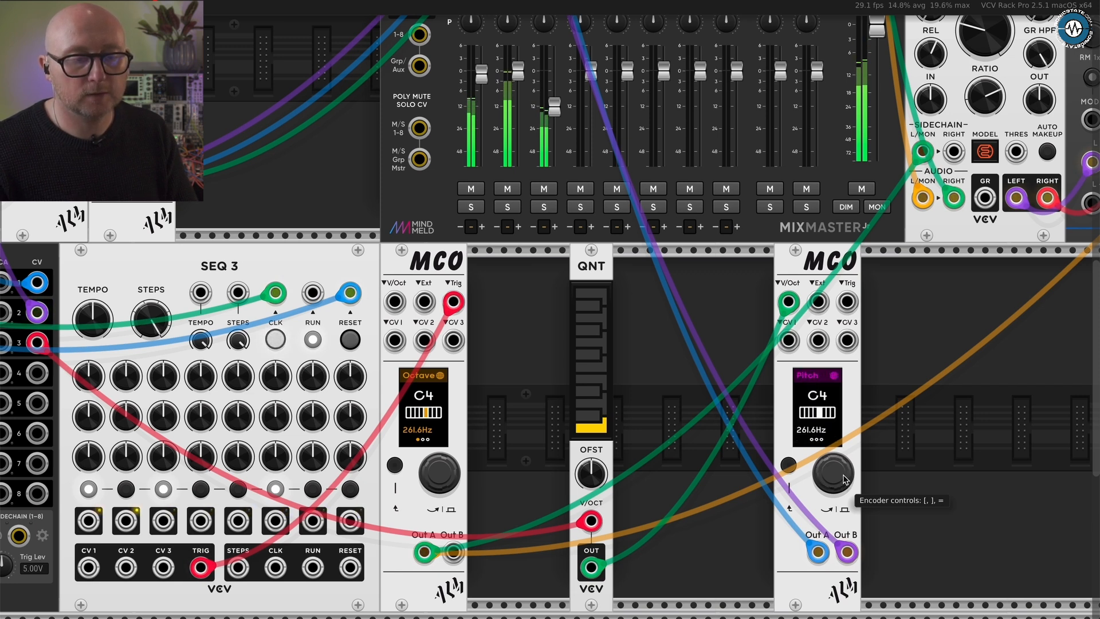
{"action": "left_click", "coordinate": [844, 479]}
{"action": "left_click", "coordinate": [844, 478]}
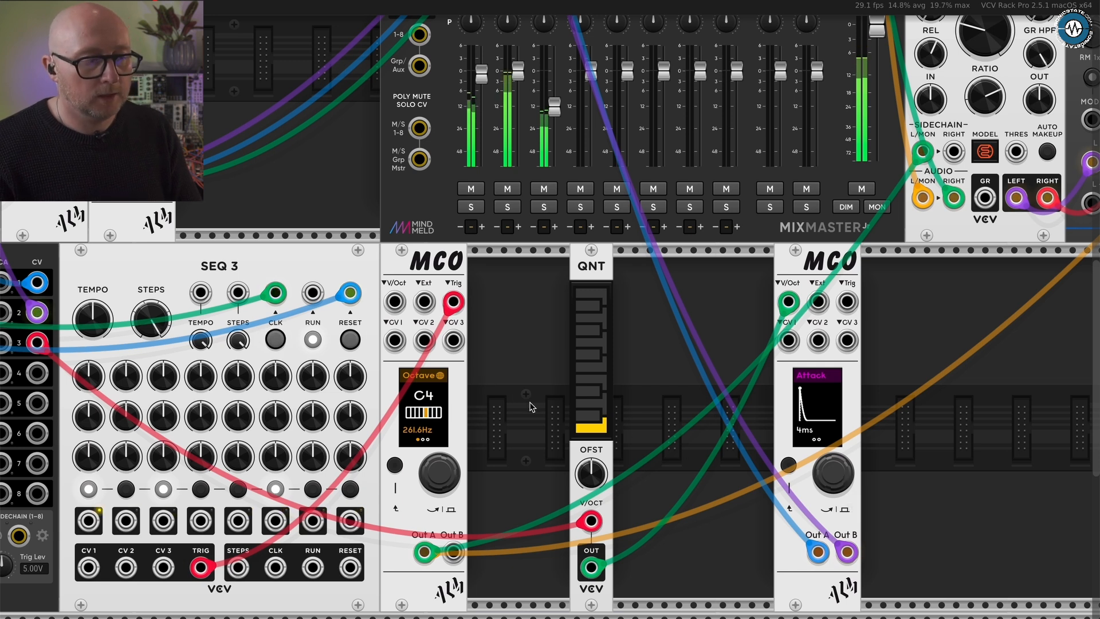
- Patch output 4 of Pamela's Pro Workout to the Trig input of the fourth MCO
{"action": "scroll", "coordinate": [530, 407], "scroll_direction": "down", "scroll_amount": 1}
{"action": "scroll", "coordinate": [530, 407], "scroll_direction": "left", "scroll_amount": 1}
{"action": "scroll", "coordinate": [529, 407], "scroll_direction": "down", "scroll_amount": 1}
{"action": "scroll", "coordinate": [530, 407], "scroll_direction": "up", "scroll_amount": 1}
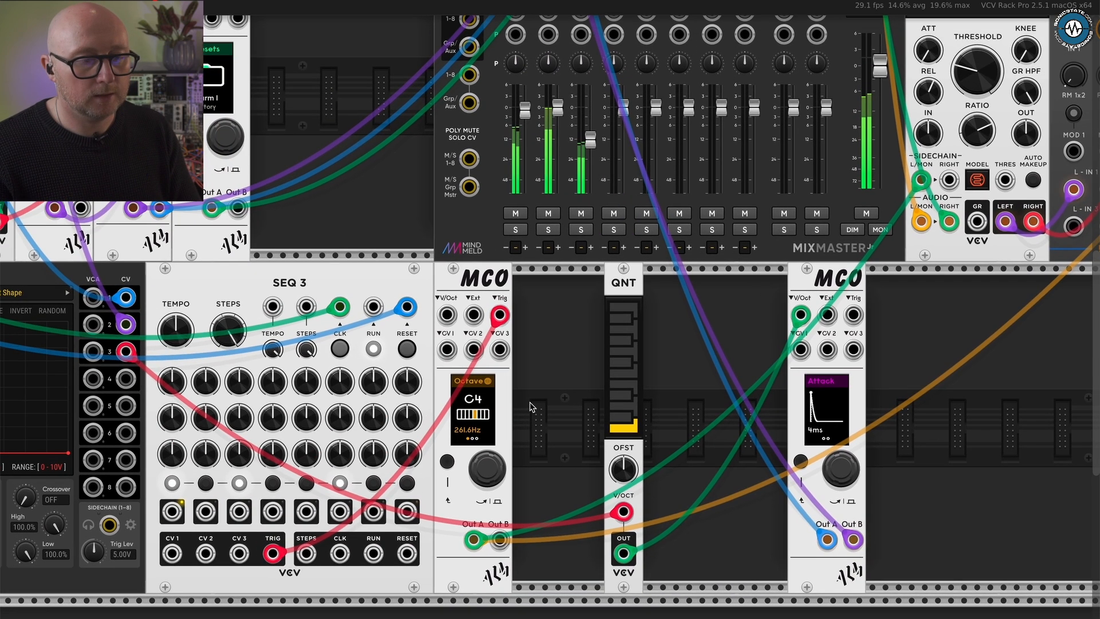
{"action": "scroll", "coordinate": [530, 406], "scroll_direction": "left", "scroll_amount": 1}
{"action": "scroll", "coordinate": [529, 406], "scroll_direction": "up", "scroll_amount": 1}
{"action": "scroll", "coordinate": [568, 430], "scroll_direction": "down", "scroll_amount": 1}
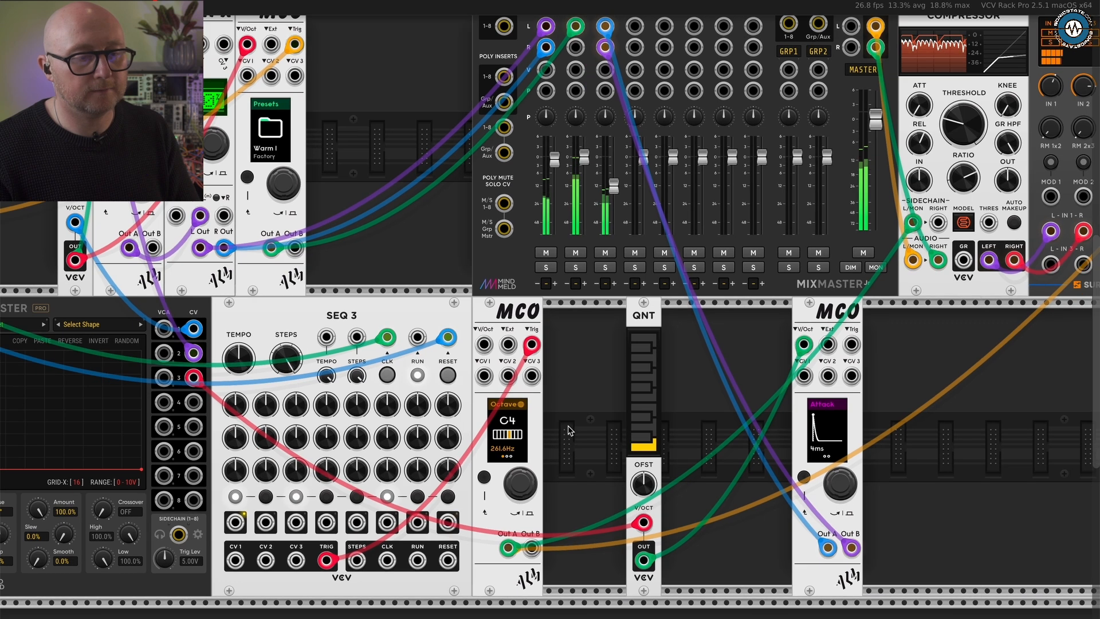
{"action": "scroll", "coordinate": [567, 430], "scroll_direction": "left", "scroll_amount": 2}
{"action": "scroll", "coordinate": [568, 430], "scroll_direction": "up", "scroll_amount": 1}
{"action": "scroll", "coordinate": [567, 430], "scroll_direction": "right", "scroll_amount": 1}
{"action": "scroll", "coordinate": [568, 430], "scroll_direction": "down", "scroll_amount": 1}
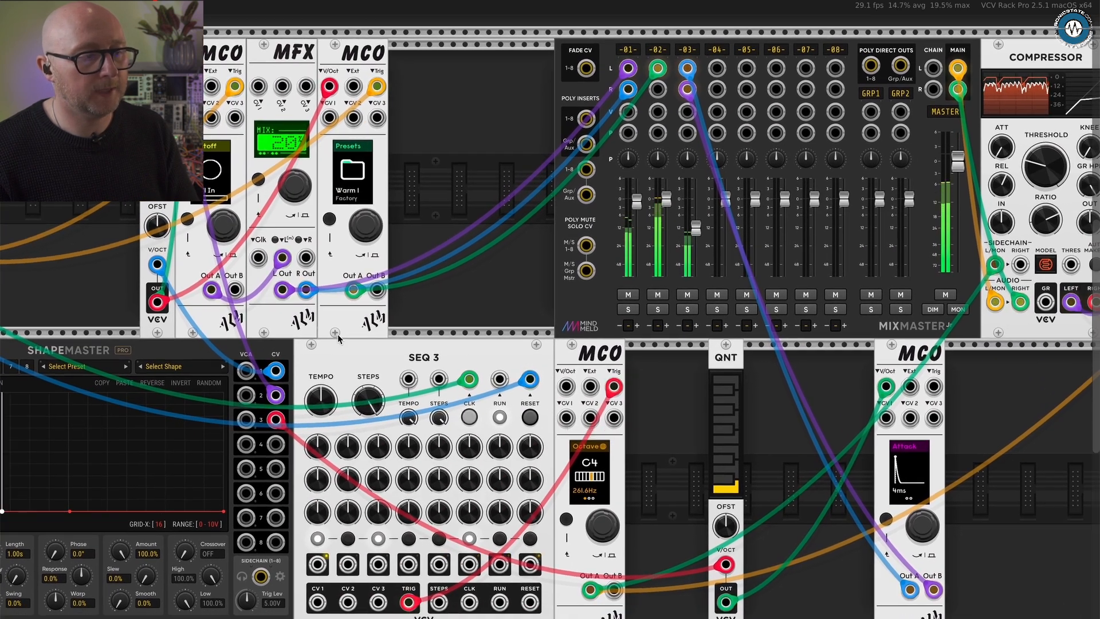
{"action": "scroll", "coordinate": [338, 339], "scroll_direction": "left", "scroll_amount": 3}
{"action": "scroll", "coordinate": [338, 339], "scroll_direction": "down", "scroll_amount": 1}
{"action": "scroll", "coordinate": [338, 339], "scroll_direction": "up", "scroll_amount": 1}
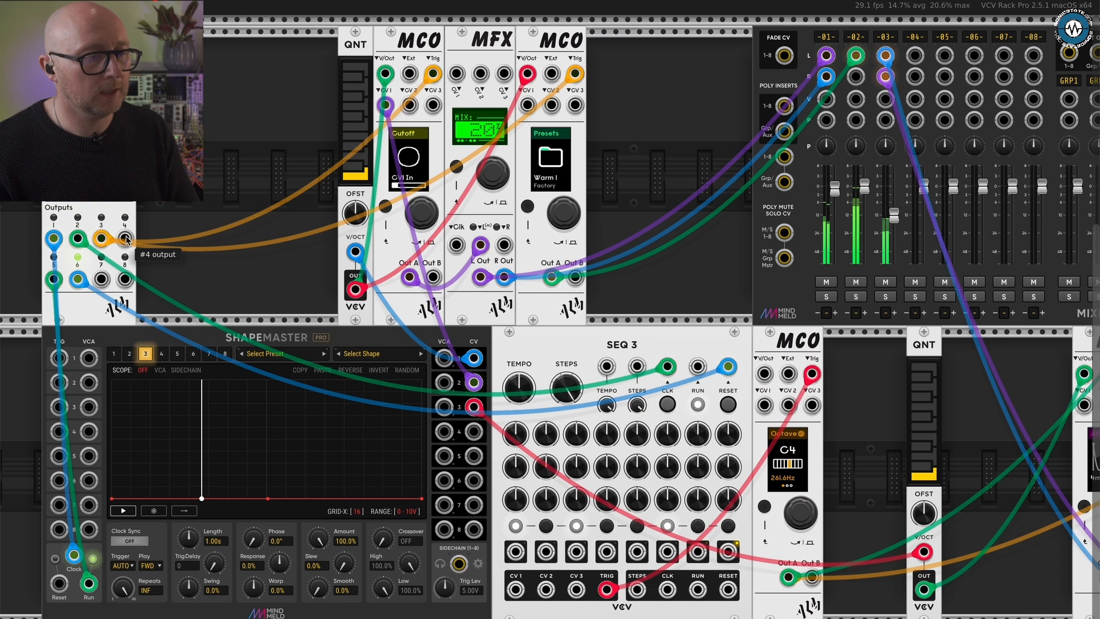
{"action": "left_click_drag", "start_coordinate": [126, 239], "coordinate": [990, 375]}
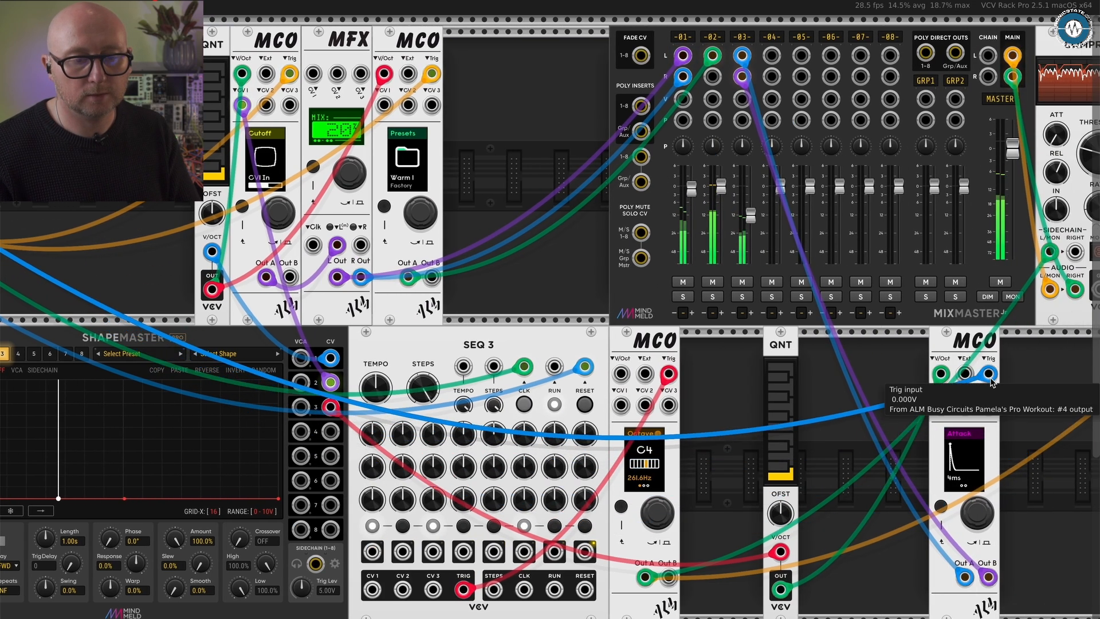
- Lengthen the fourth MCO's envelope Attack and set its Decay to 3.18 s
{"action": "scroll", "coordinate": [1014, 511], "scroll_direction": "up", "scroll_amount": 4}
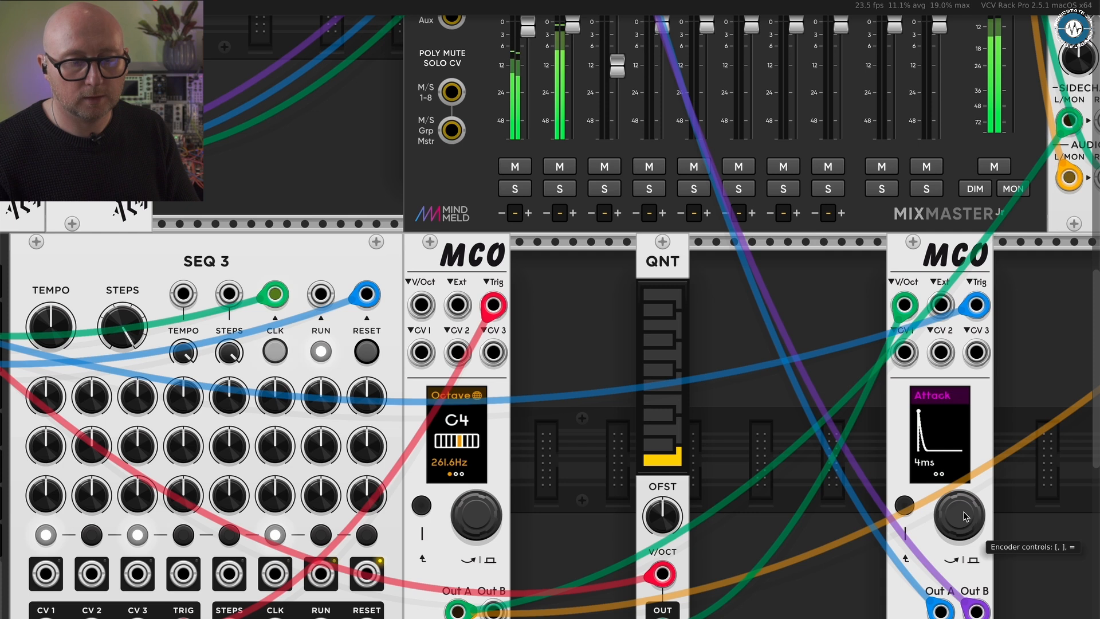
{"action": "mouse_move", "coordinate": [963, 512]}
{"action": "left_mouse_down"}
{"action": "mouse_move", "coordinate": [963, 490]}
{"action": "mouse_move", "coordinate": [963, 514]}
{"action": "left_mouse_up"}
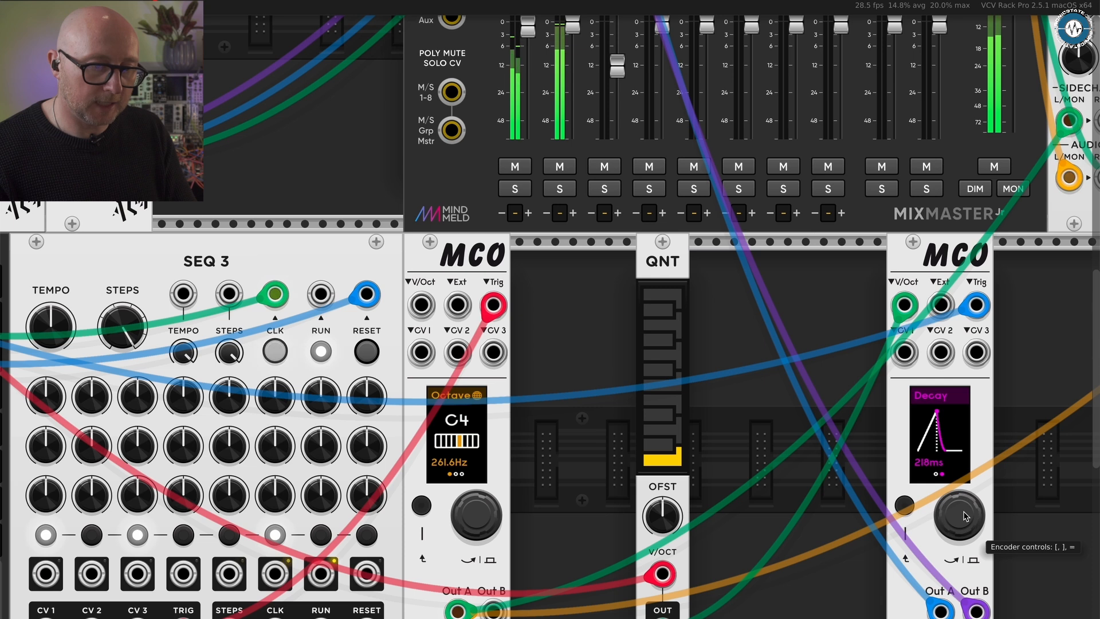
{"action": "scroll", "coordinate": [963, 512], "scroll_direction": "up", "scroll_amount": 10}
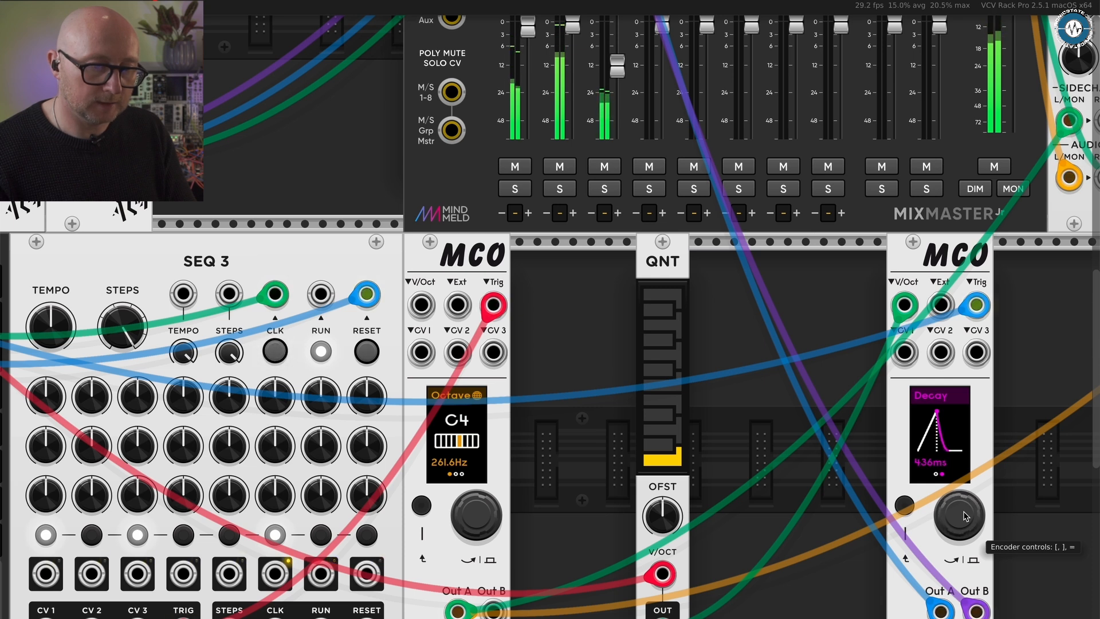
{"action": "scroll", "coordinate": [964, 516], "scroll_direction": "up", "scroll_amount": 3}
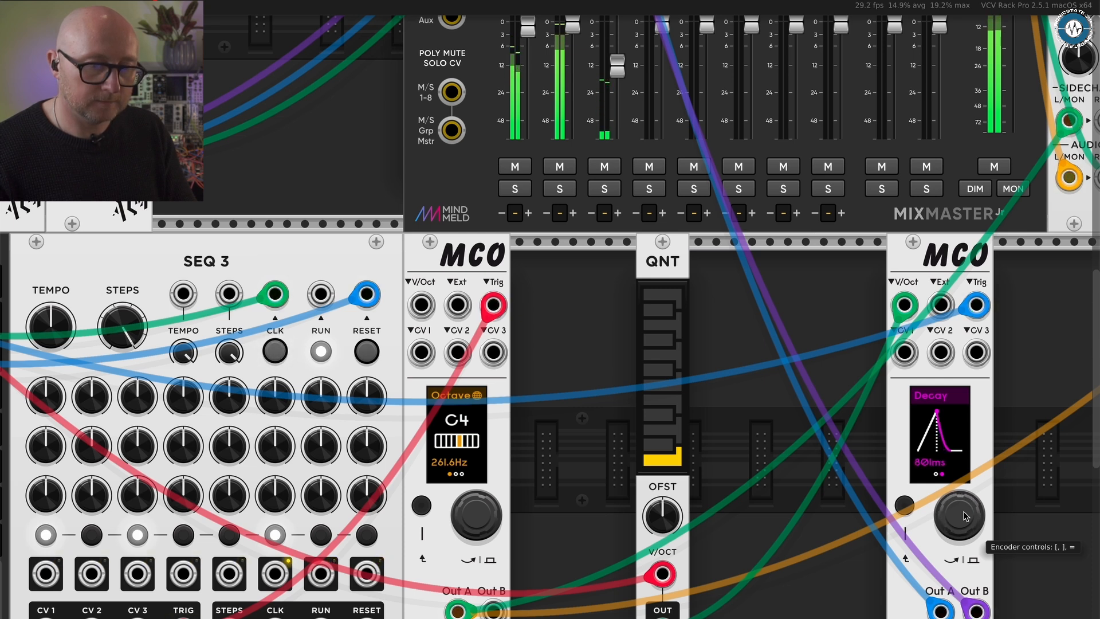
{"action": "scroll", "coordinate": [963, 515], "scroll_direction": "up", "scroll_amount": 3}
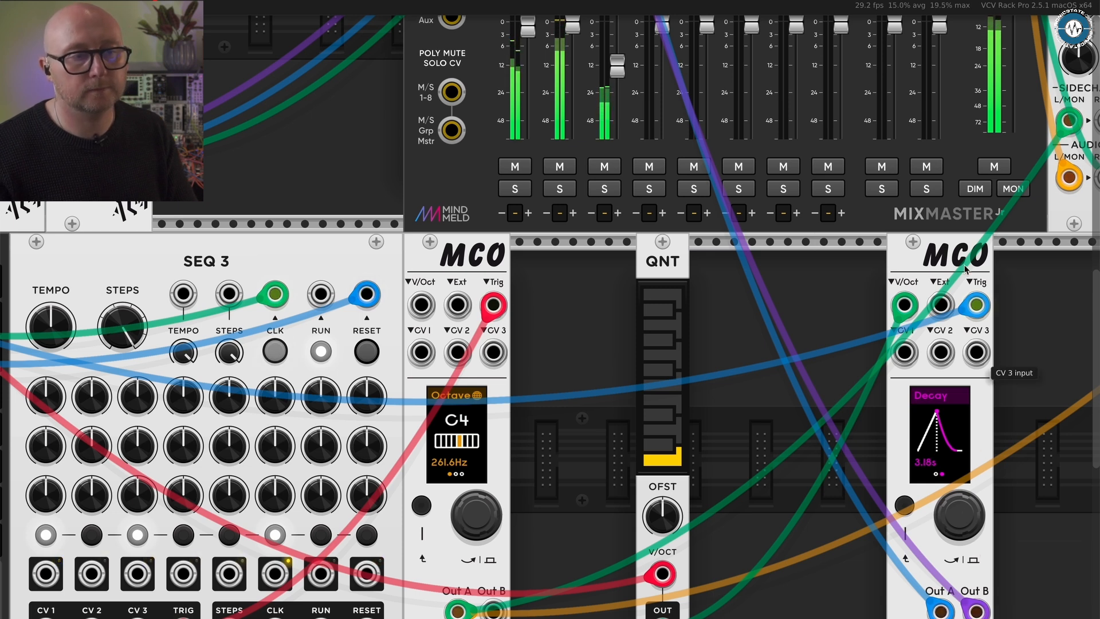
- Raise the fader of mixer channel 3 to bring up the fourth MCO's voice
{"action": "left_click_drag", "start_coordinate": [616, 66], "coordinate": [618, 53]}
{"action": "scroll", "coordinate": [776, 371], "scroll_direction": "right", "scroll_amount": 5}
{"action": "scroll", "coordinate": [776, 371], "scroll_direction": "down", "scroll_amount": 2}
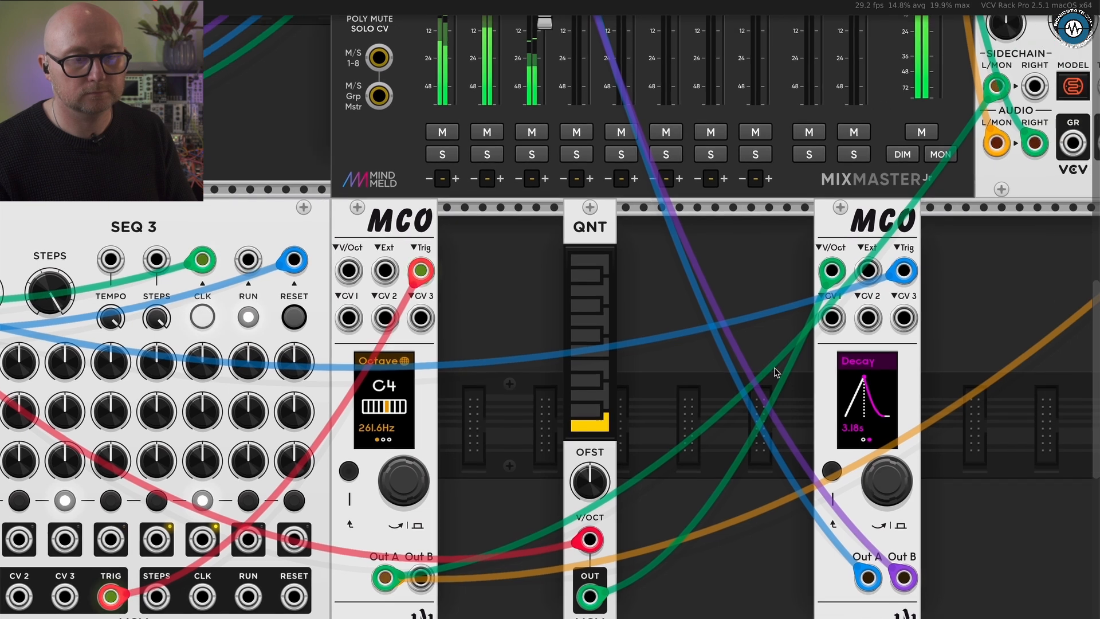
- Reset the module browser's filters, filter by brand, and add an ALM Busy Circuits MFX beside the fourth MCO
{"action": "scroll", "coordinate": [776, 371], "scroll_direction": "right", "scroll_amount": 3}
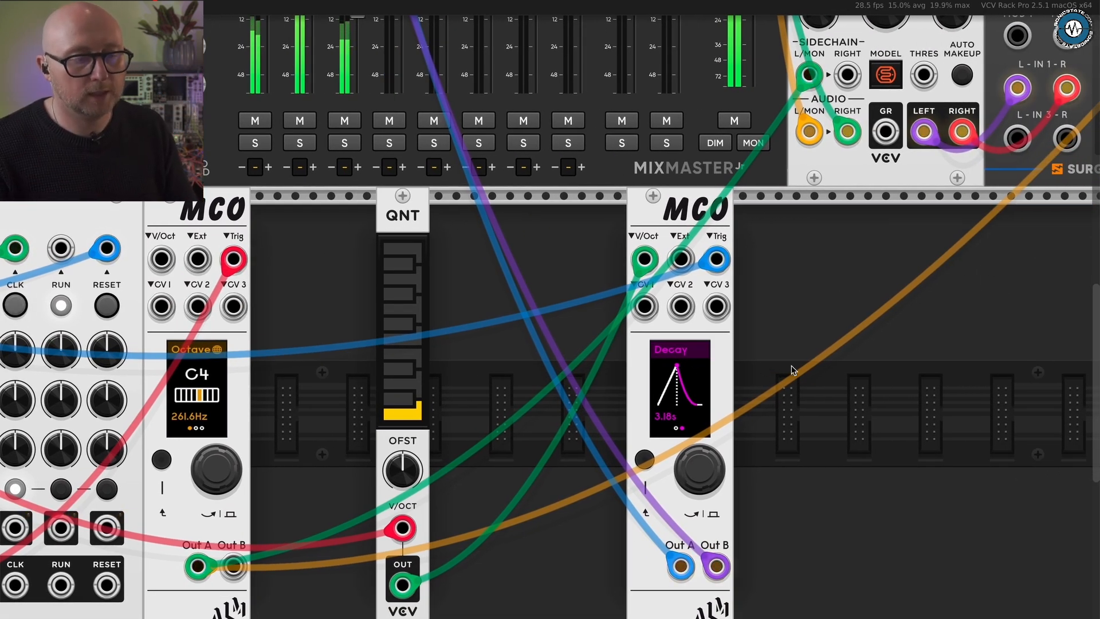
{"action": "scroll", "coordinate": [807, 315], "scroll_direction": "down", "scroll_amount": 4}
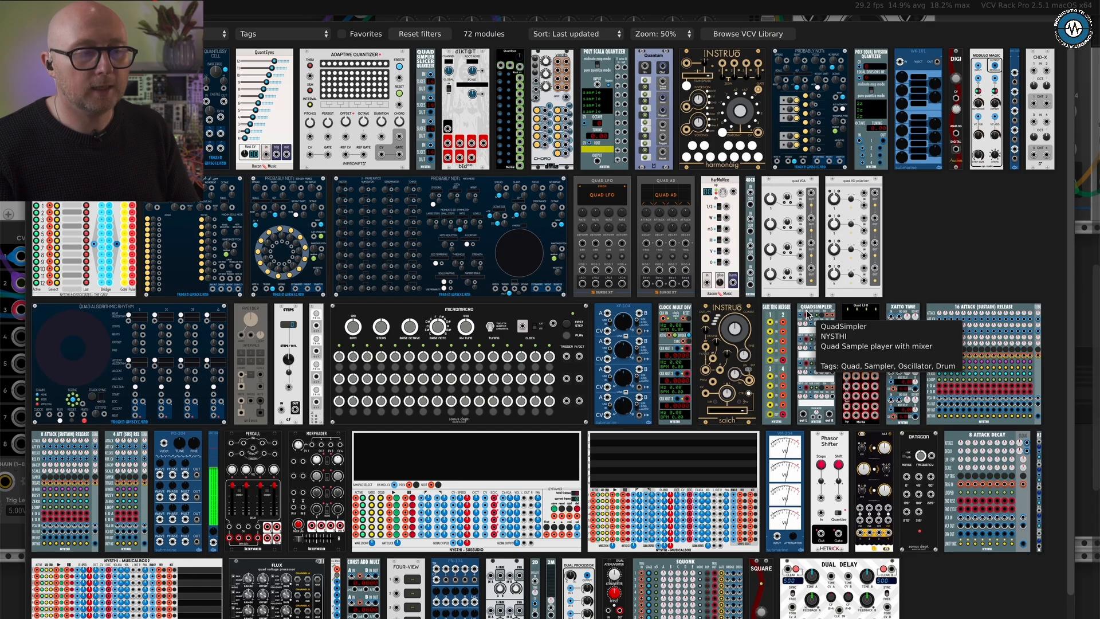
{"action": "right_click", "coordinate": [808, 315]}
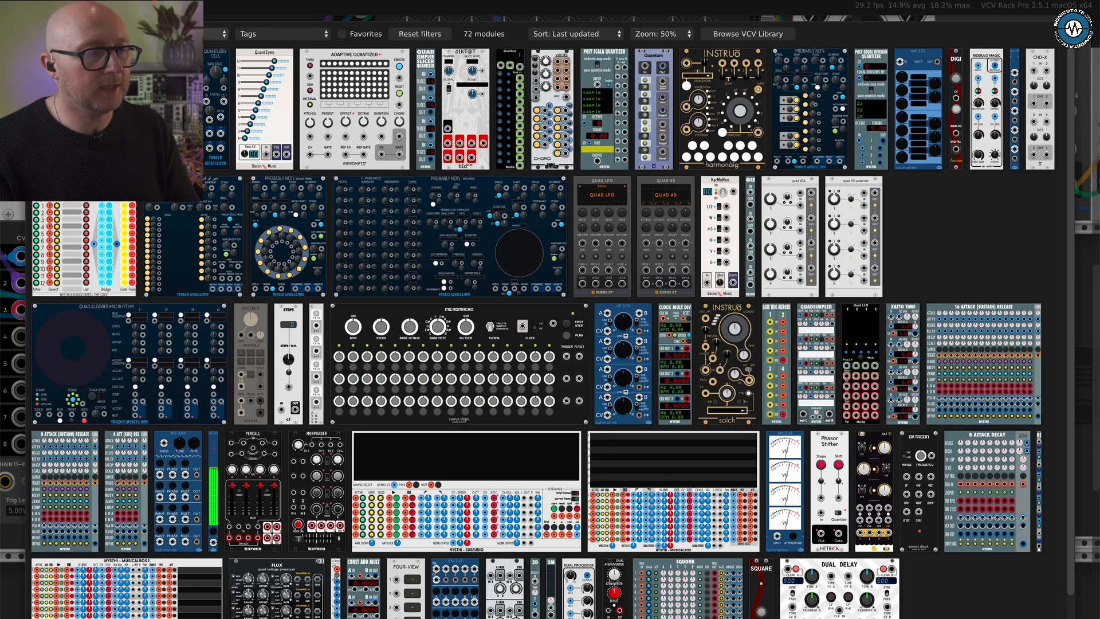
{"action": "left_click", "coordinate": [437, 35]}
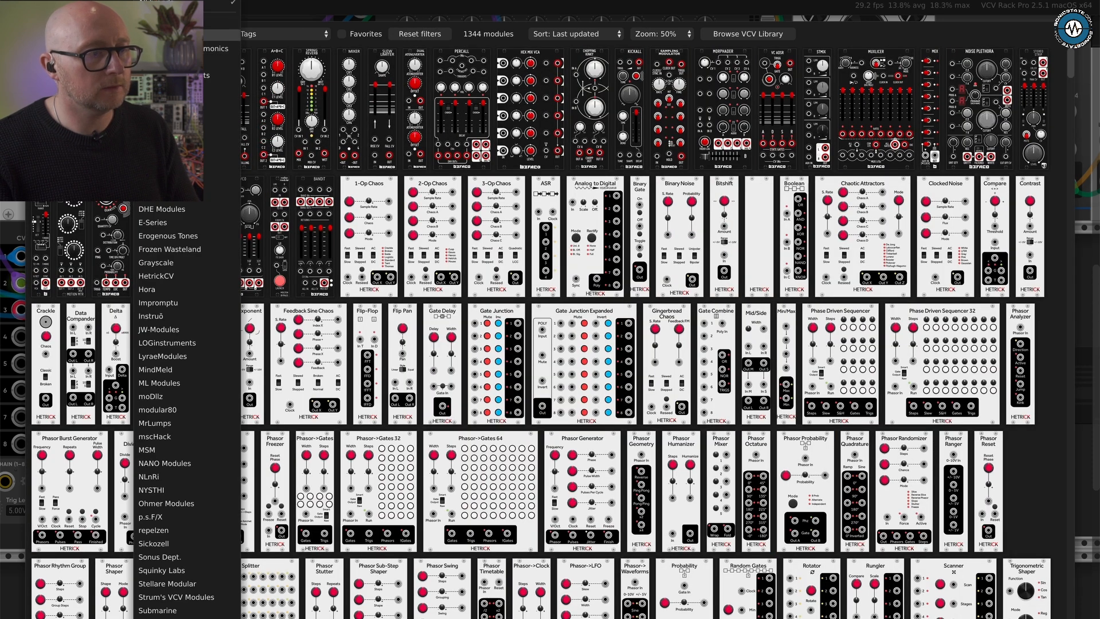
{"action": "left_click", "coordinate": [172, 35]}
{"action": "left_click", "coordinate": [174, 95]}
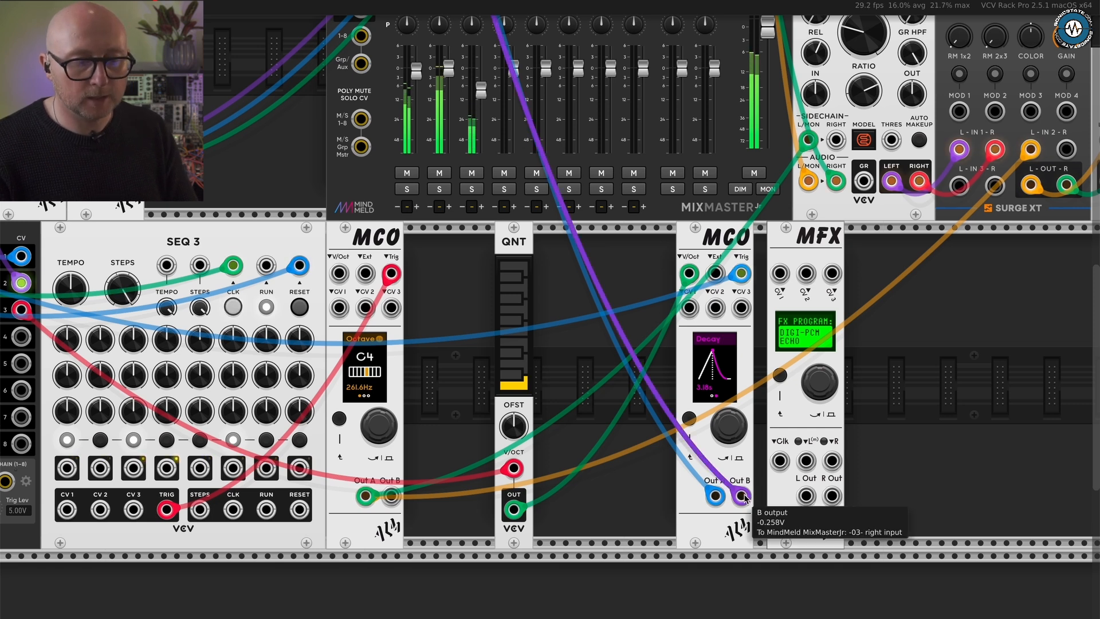
- Insert the new MFX in stereo between the fourth MCO's Out A and Out B and mixer channel 3
{"action": "left_click_drag", "start_coordinate": [741, 495], "coordinate": [831, 495]}
{"action": "left_click_drag", "start_coordinate": [715, 495], "coordinate": [805, 495]}
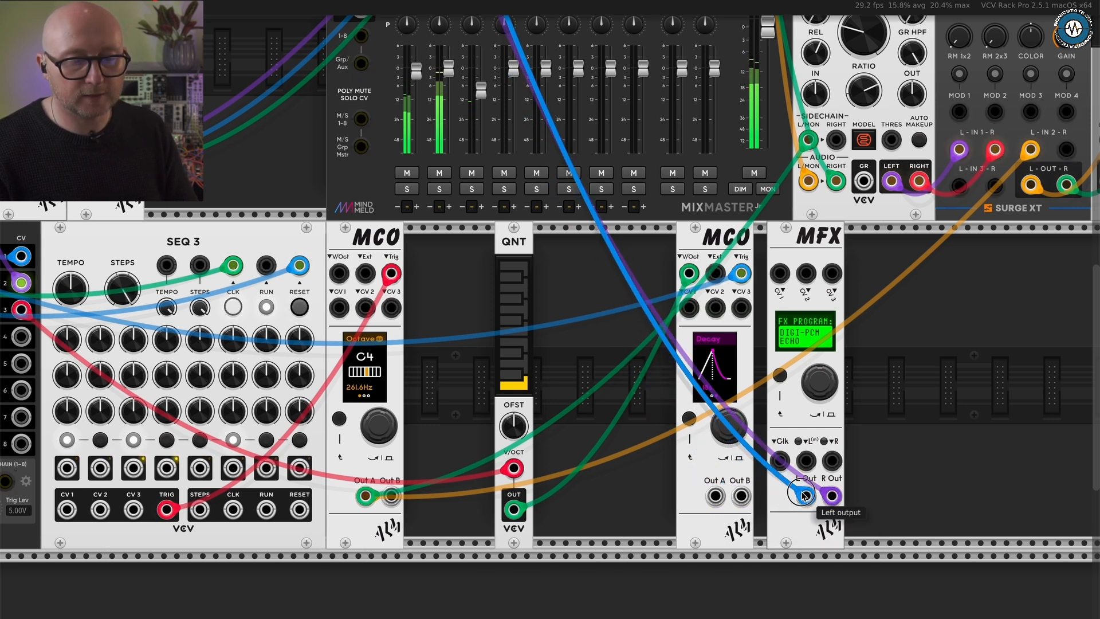
{"action": "left_click_drag", "start_coordinate": [714, 495], "coordinate": [794, 460]}
{"action": "left_click_drag", "start_coordinate": [740, 496], "coordinate": [831, 460]}
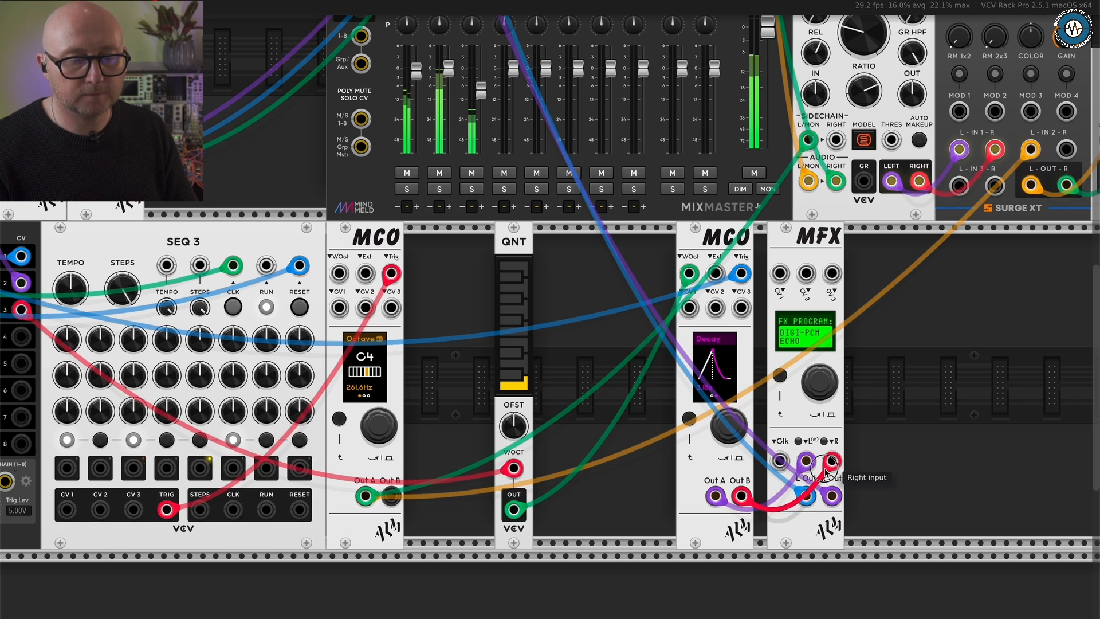
- Load a saved preset with the ALMICON REVERB program into the new MFX
{"action": "right_click", "coordinate": [809, 255]}
{"action": "mouse_move", "coordinate": [832, 304]}
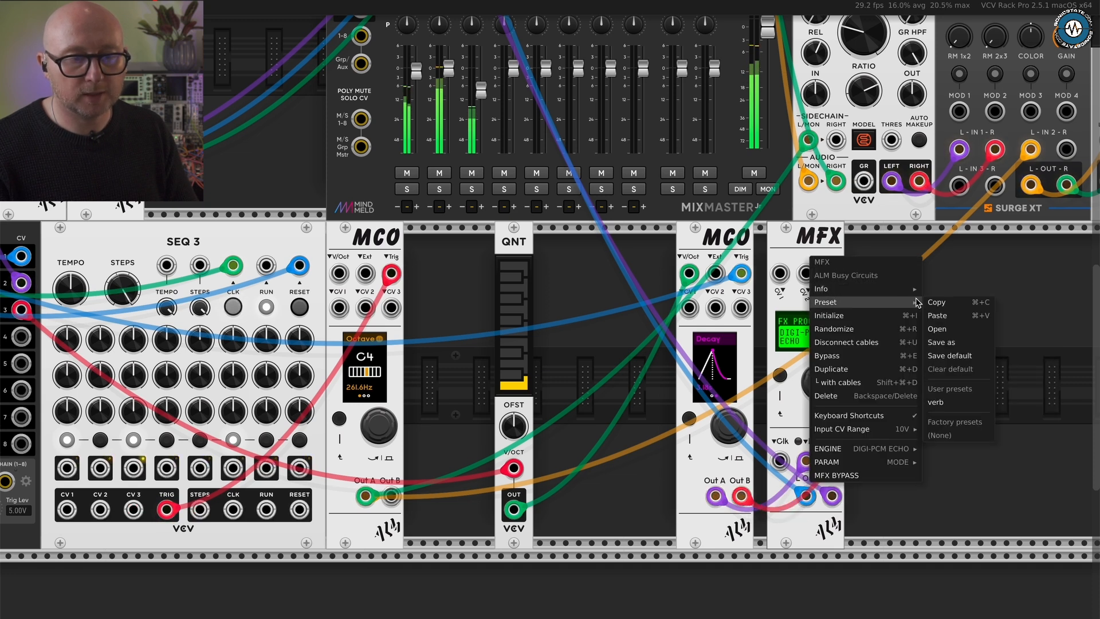
{"action": "left_click", "coordinate": [952, 328]}
{"action": "double_click", "coordinate": [493, 146]}
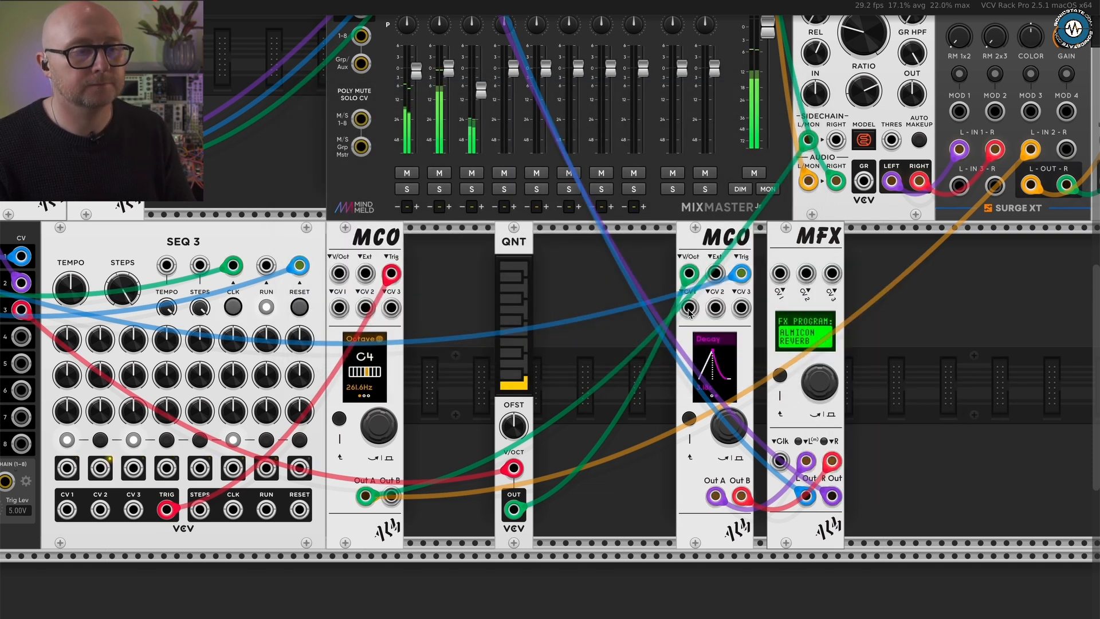
- Raise the fader of mixer channel 3 almost level with the neighbouring channel faders
{"action": "left_click", "coordinate": [483, 92]}
{"action": "left_click_drag", "start_coordinate": [483, 52], "coordinate": [483, 38]}
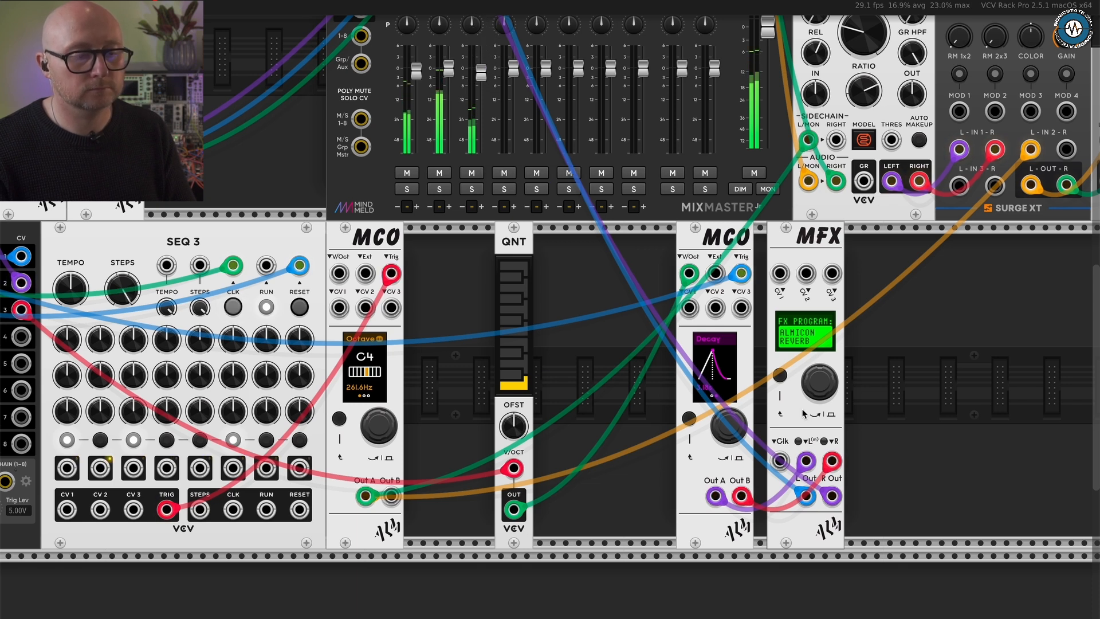
{"action": "scroll", "coordinate": [685, 454], "scroll_direction": "down", "scroll_amount": 3}
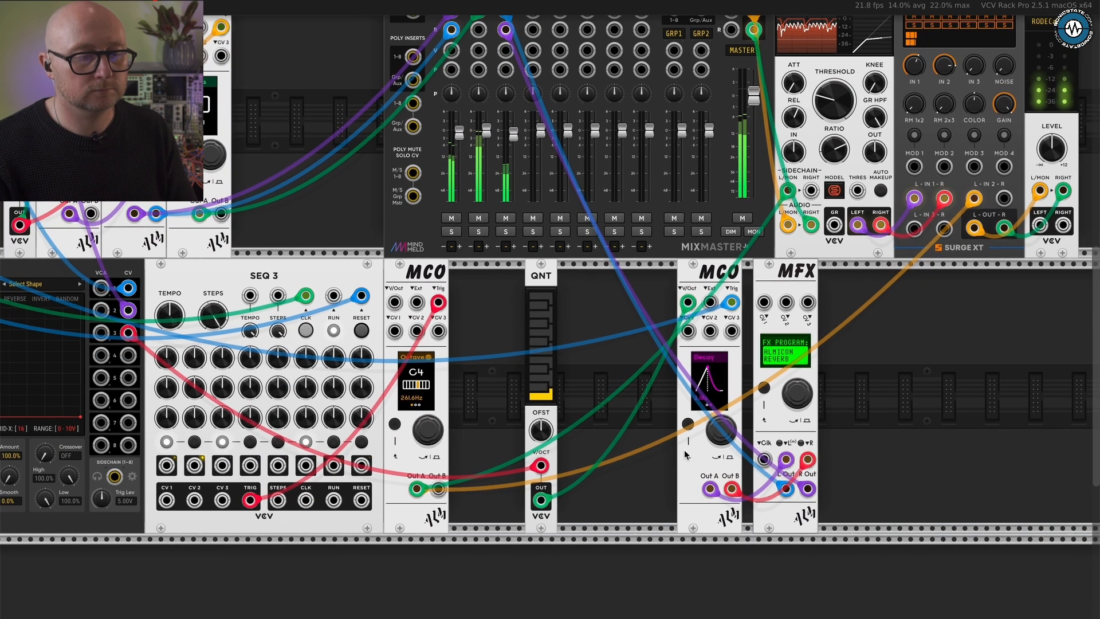
{"action": "scroll", "coordinate": [624, 344], "scroll_direction": "down", "scroll_amount": 2}
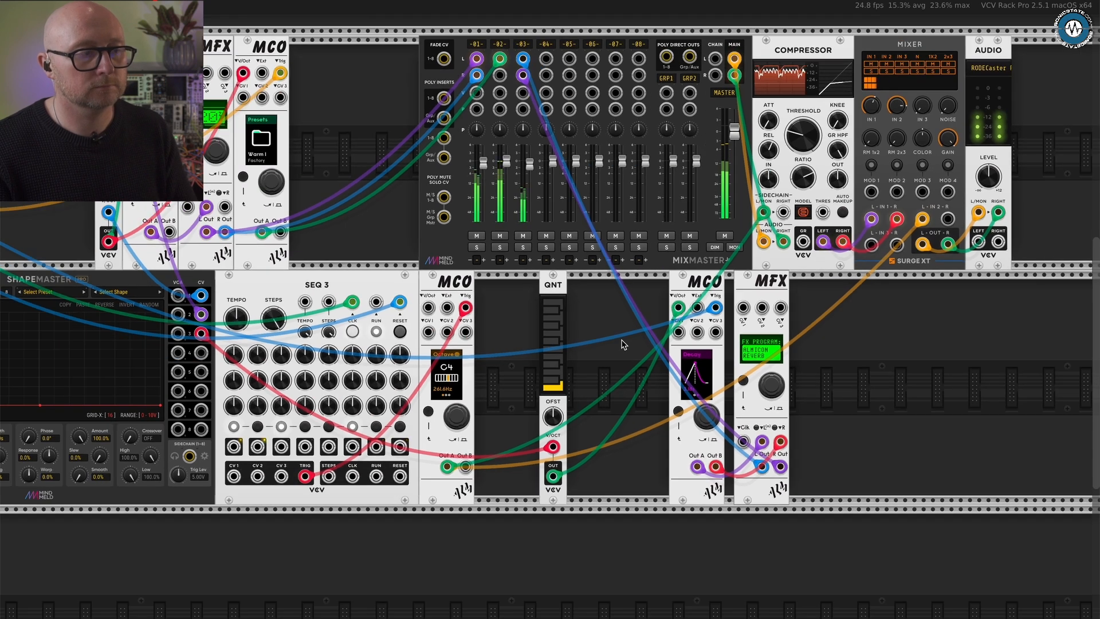
- Turn on locked clock sync for ShapeMaster channel 4 and patch its CV output to the fourth MCO's CV 1 input
{"action": "scroll", "coordinate": [647, 349], "scroll_direction": "left", "scroll_amount": 3}
{"action": "scroll", "coordinate": [648, 349], "scroll_direction": "up", "scroll_amount": 1}
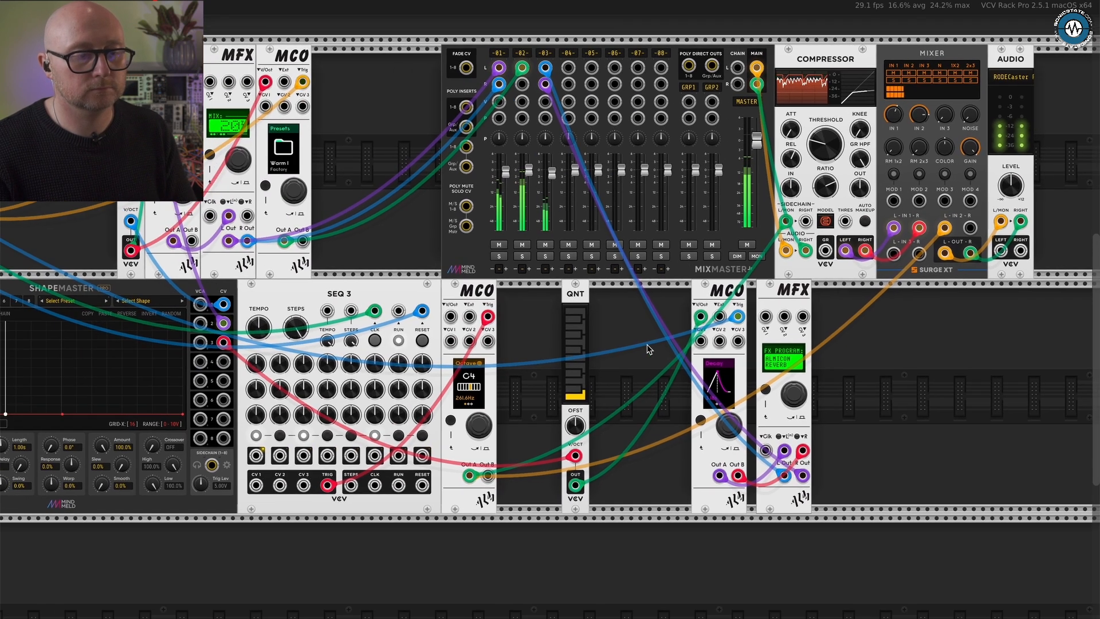
{"action": "scroll", "coordinate": [647, 348], "scroll_direction": "right", "scroll_amount": 1}
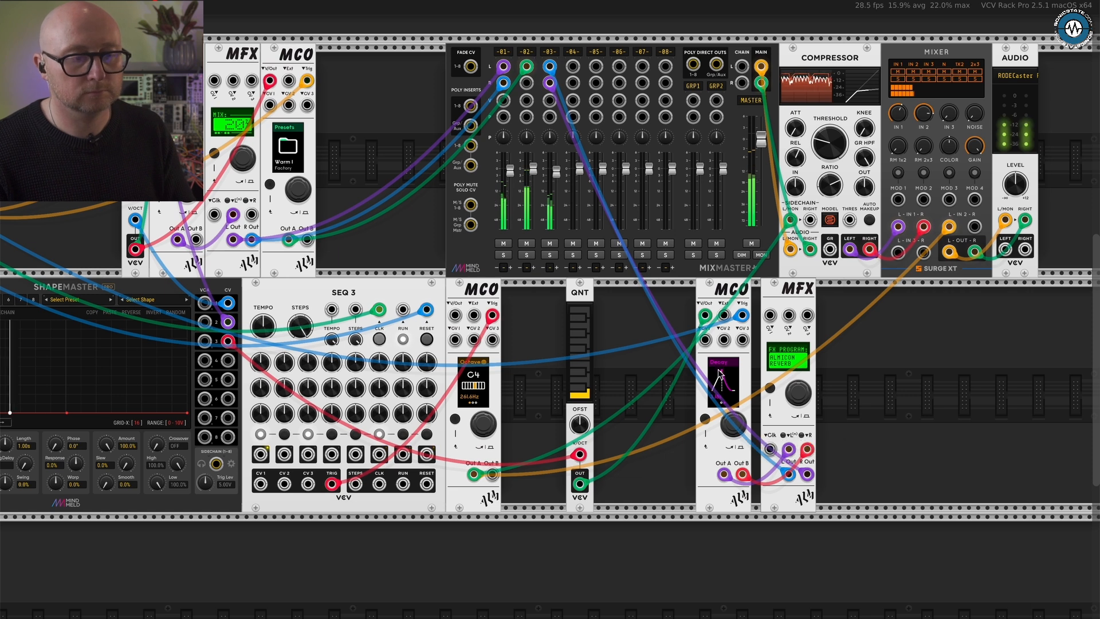
{"action": "scroll", "coordinate": [748, 441], "scroll_direction": "up", "scroll_amount": 1}
{"action": "scroll", "coordinate": [748, 439], "scroll_direction": "up", "scroll_amount": 1}
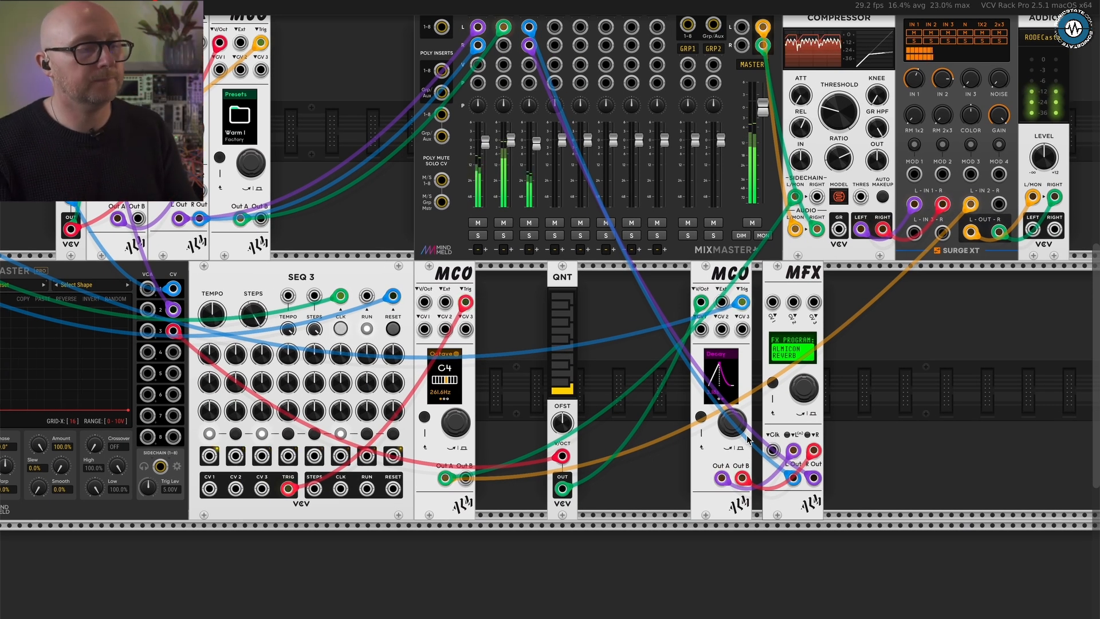
{"action": "scroll", "coordinate": [614, 412], "scroll_direction": "left", "scroll_amount": 5}
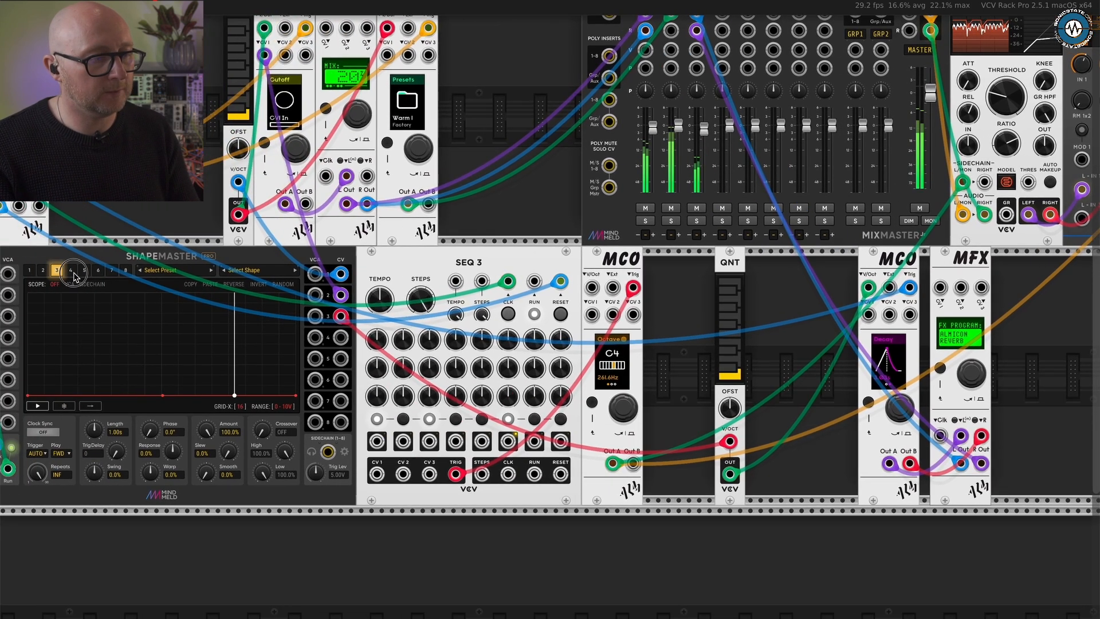
{"action": "left_click", "coordinate": [72, 271]}
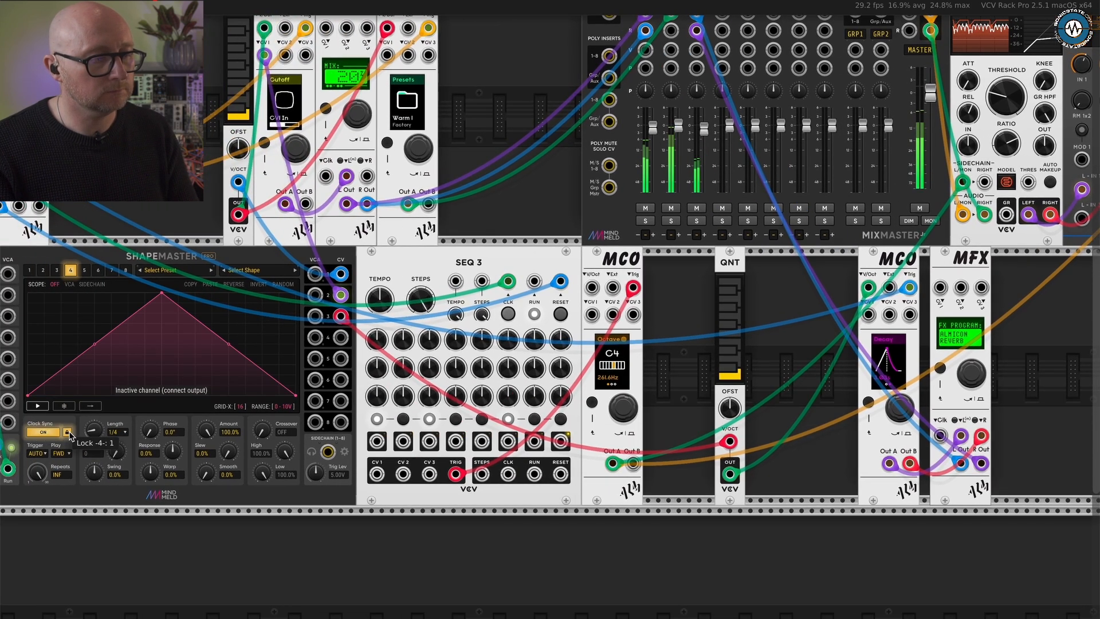
{"action": "left_click_drag", "start_coordinate": [341, 336], "coordinate": [872, 314]}
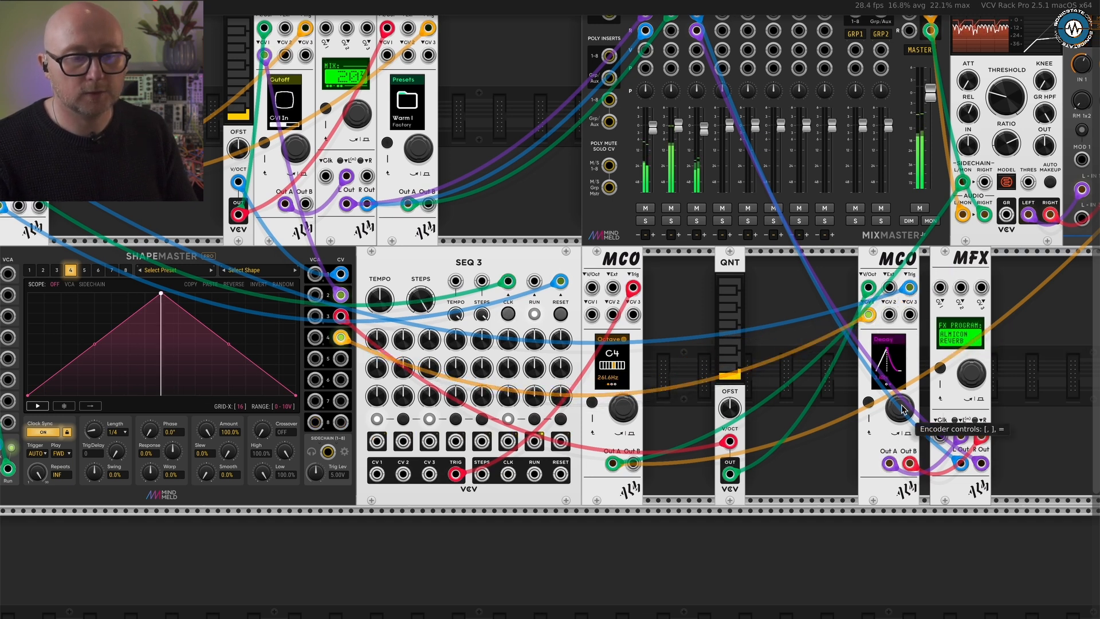
- Assign CV1 In as the control source of the fourth MCO's filter Cutoff
{"action": "scroll", "coordinate": [902, 409], "scroll_direction": "up", "scroll_amount": 2}
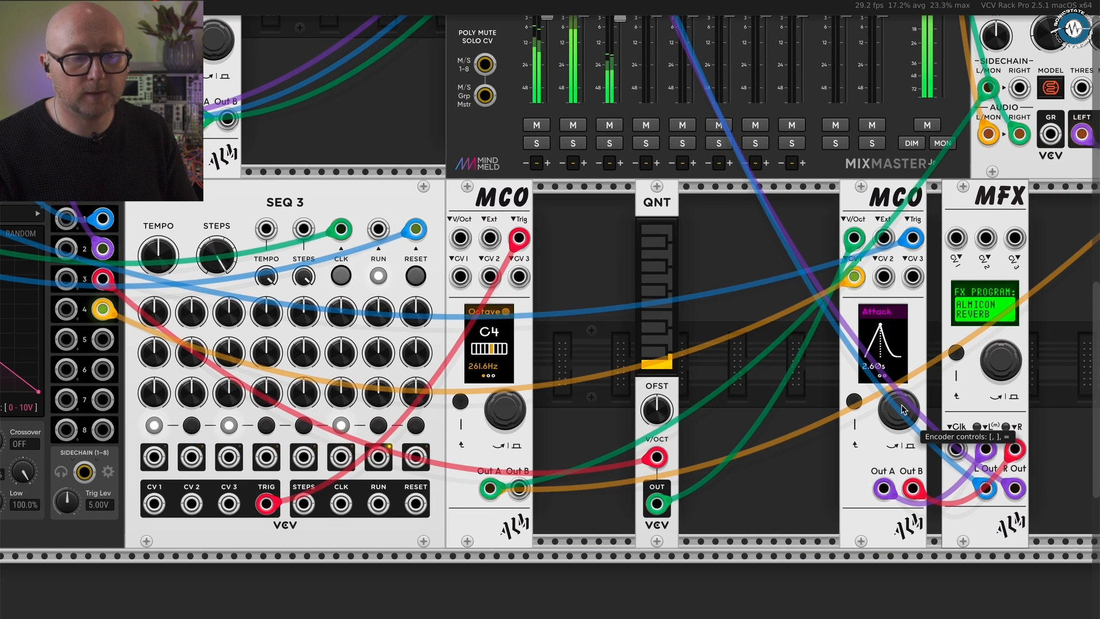
{"action": "key", "text": "bracketleft"}
{"action": "key", "text": "bracketleft"}
{"action": "key", "text": "bracketleft"}
{"action": "key", "text": "bracketleft"}
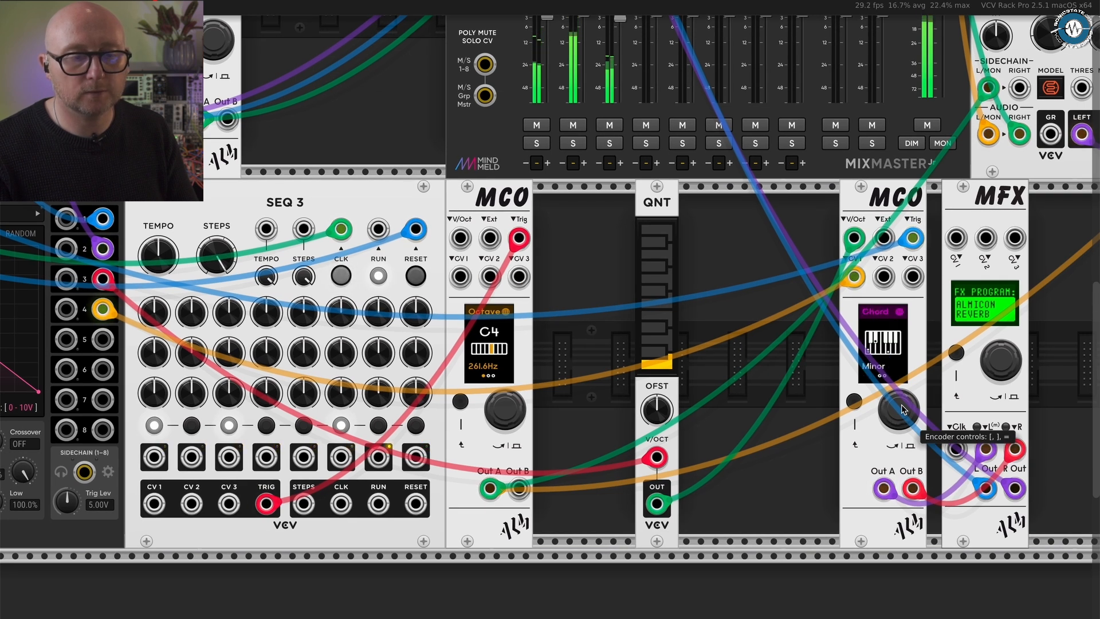
{"action": "key", "text": "bracketleft"}
{"action": "key", "text": "bracketleft"}
{"action": "key", "text": "bracketleft"}
{"action": "key", "text": "bracketleft"}
{"action": "key", "text": "bracketleft"}
{"action": "key", "text": "bracketleft"}
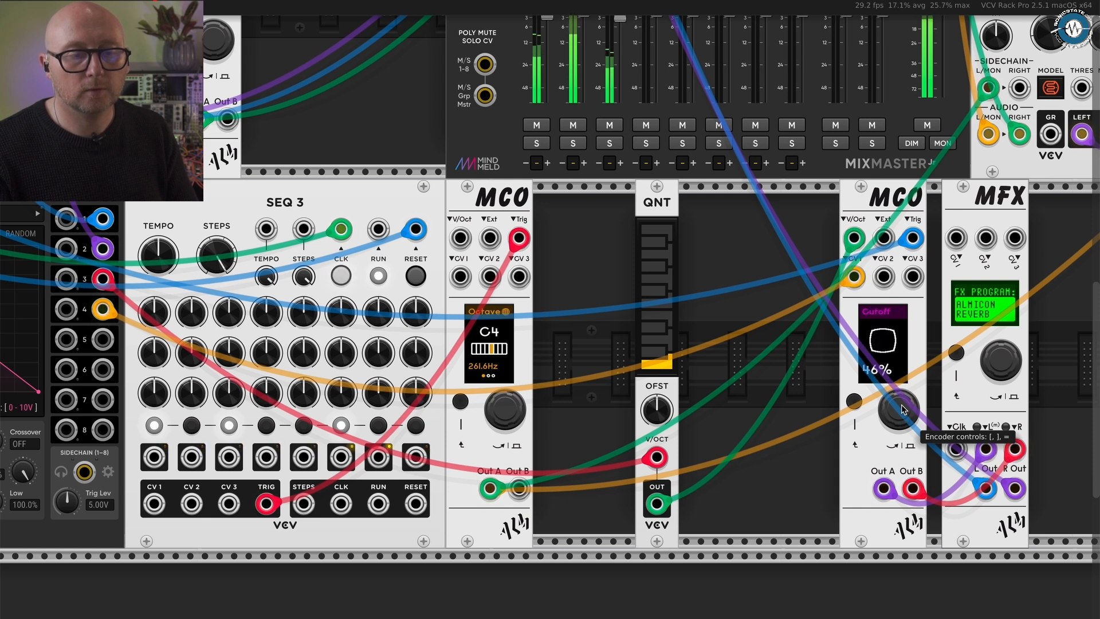
{"action": "key", "text": "equal"}
{"action": "key", "text": "bracketright"}
{"action": "key", "text": "bracketright"}
{"action": "key", "text": "bracketright"}
{"action": "key", "text": "bracketright"}
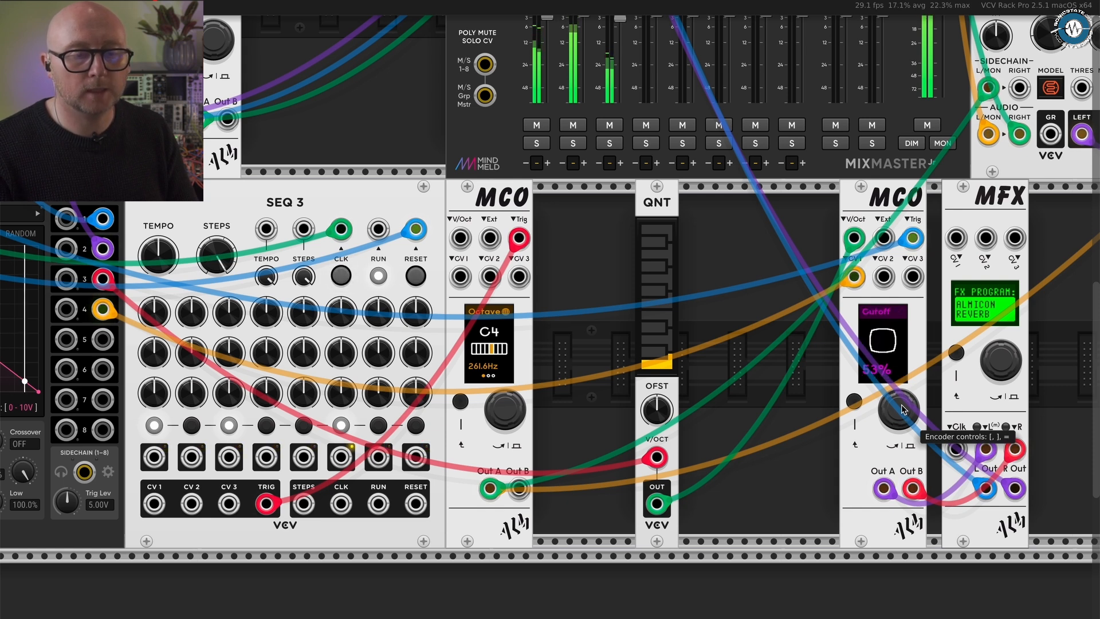
{"action": "key", "text": "equal"}
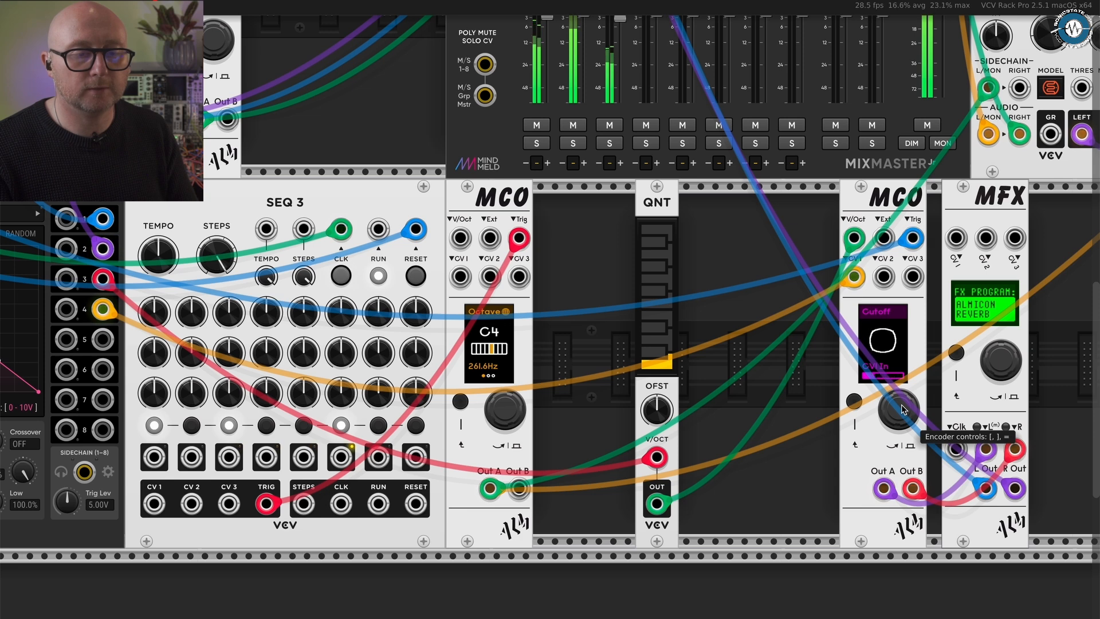
- Set the length of ShapeMaster channel 4 to 1/8
{"action": "scroll", "coordinate": [754, 389], "scroll_direction": "down", "scroll_amount": 3}
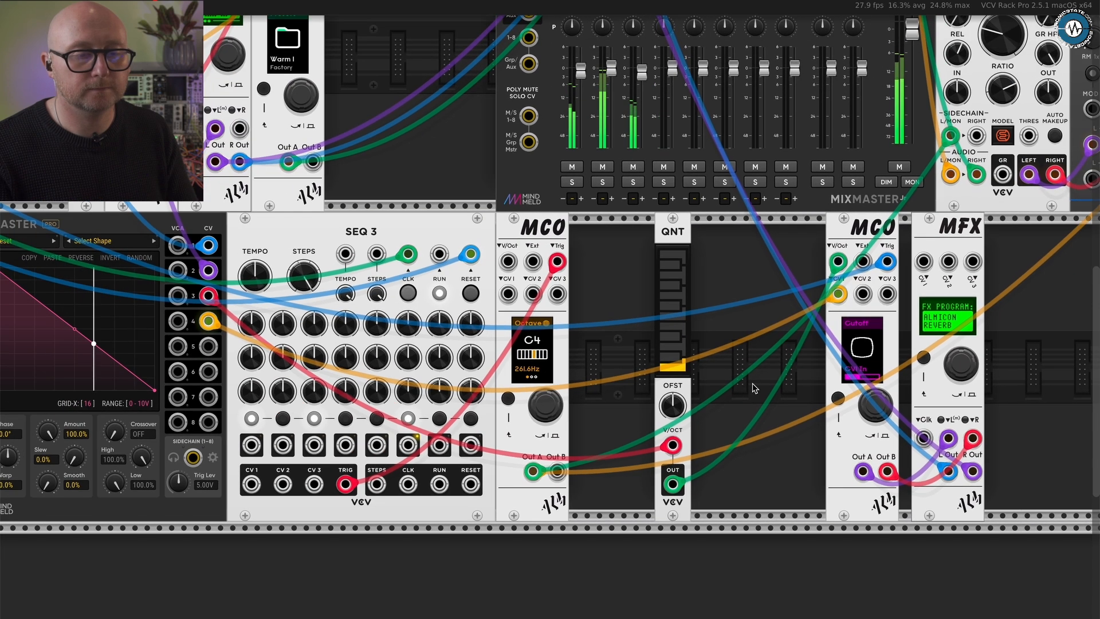
{"action": "scroll", "coordinate": [245, 394], "scroll_direction": "left", "scroll_amount": 5}
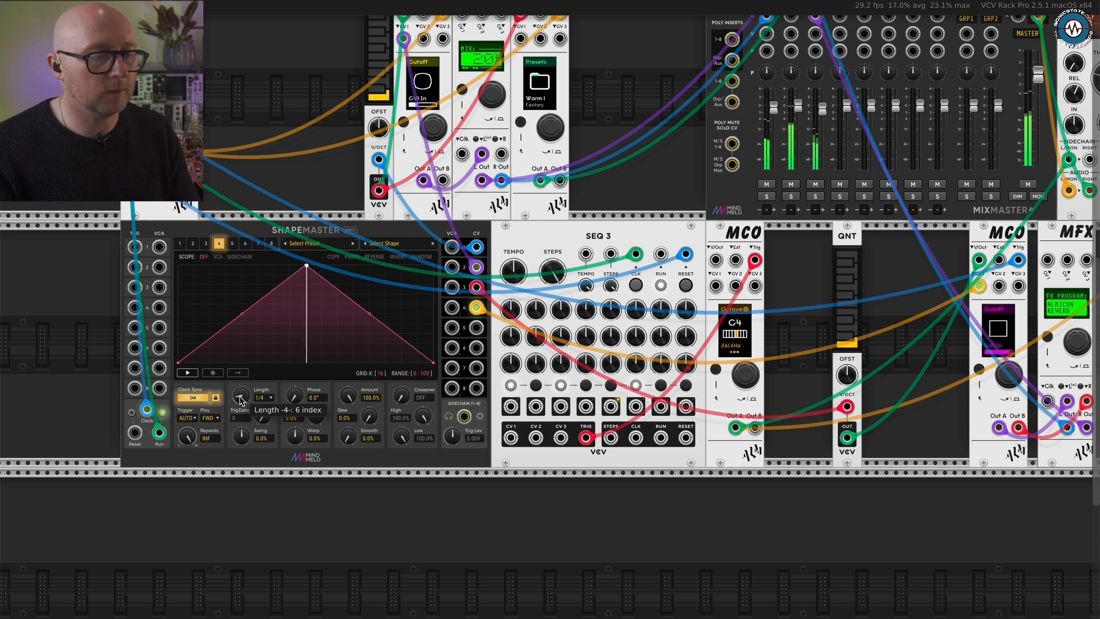
{"action": "left_click_drag", "start_coordinate": [238, 398], "coordinate": [211, 401]}
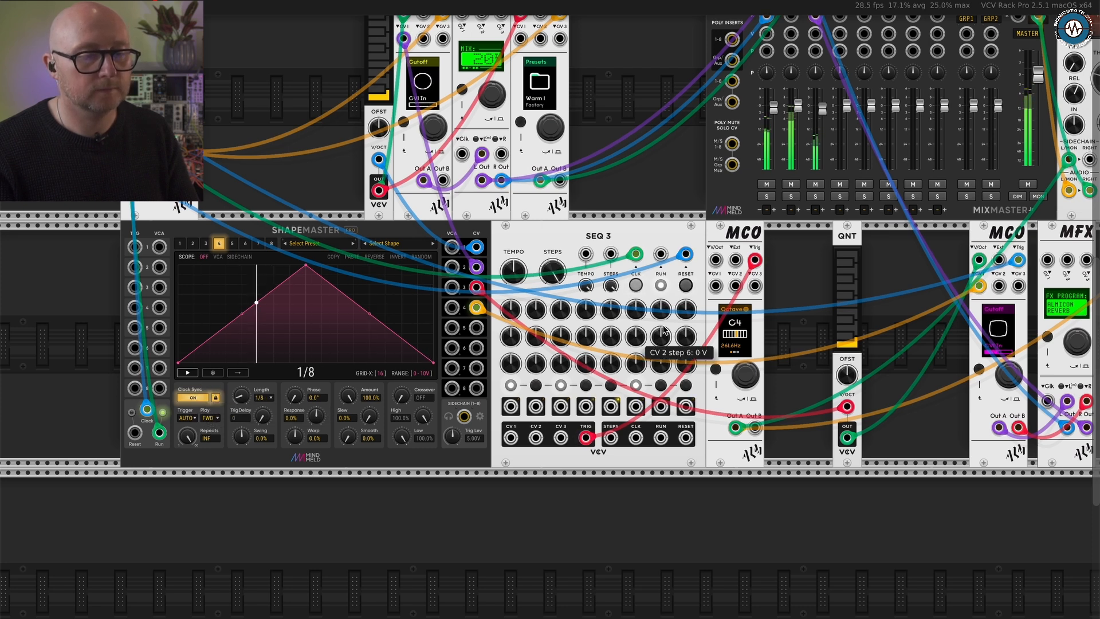
- Step the fourth MCO's parameters to Octave and set it to C5
{"action": "scroll", "coordinate": [1001, 265], "scroll_direction": "right", "scroll_amount": 2}
{"action": "scroll", "coordinate": [1001, 265], "scroll_direction": "up", "scroll_amount": 3}
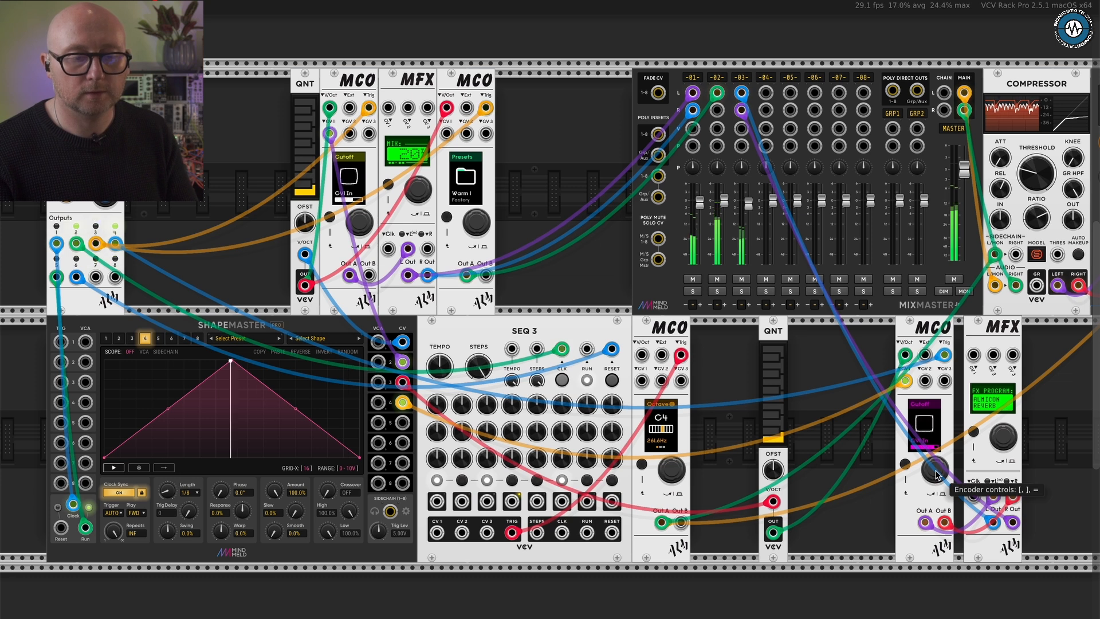
{"action": "scroll", "coordinate": [930, 471], "scroll_direction": "down", "scroll_amount": 3}
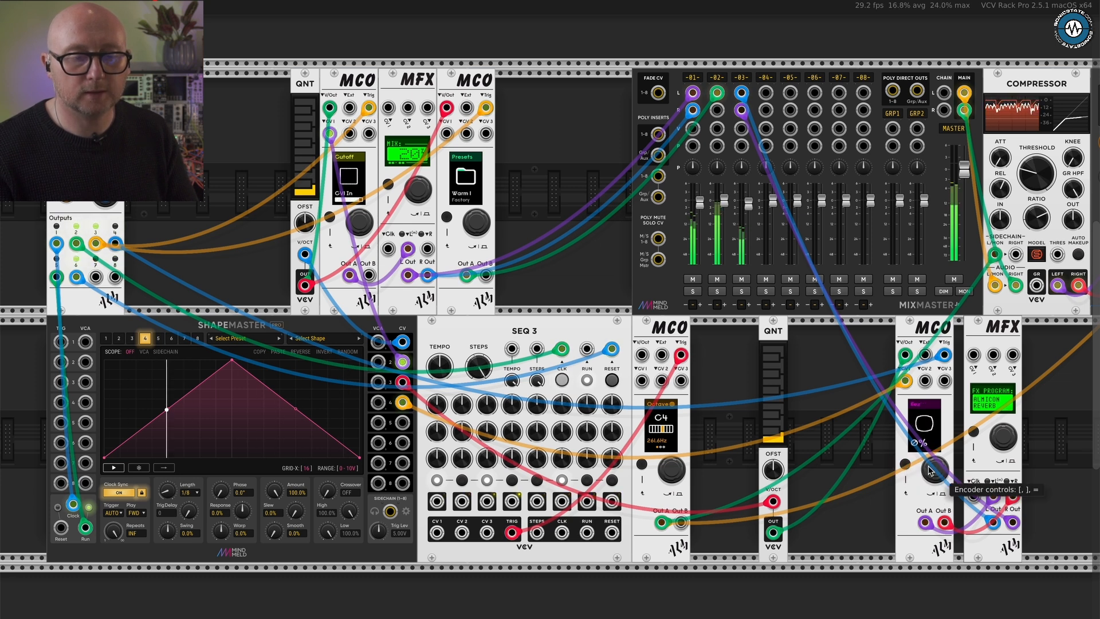
{"action": "scroll", "coordinate": [929, 470], "scroll_direction": "up", "scroll_amount": 5}
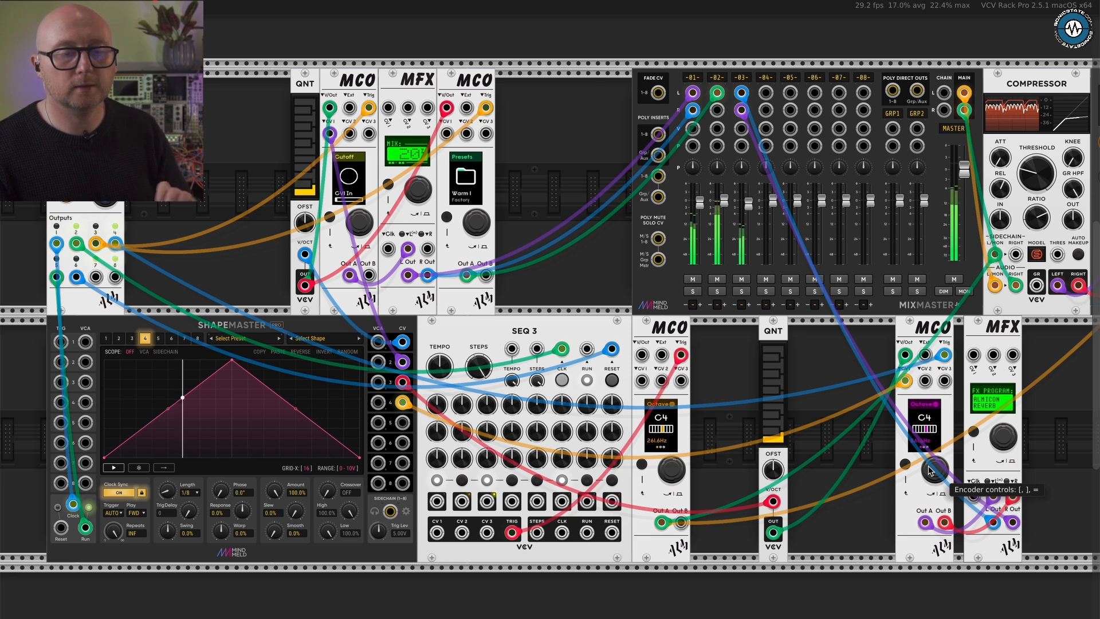
{"action": "key", "text": "["}
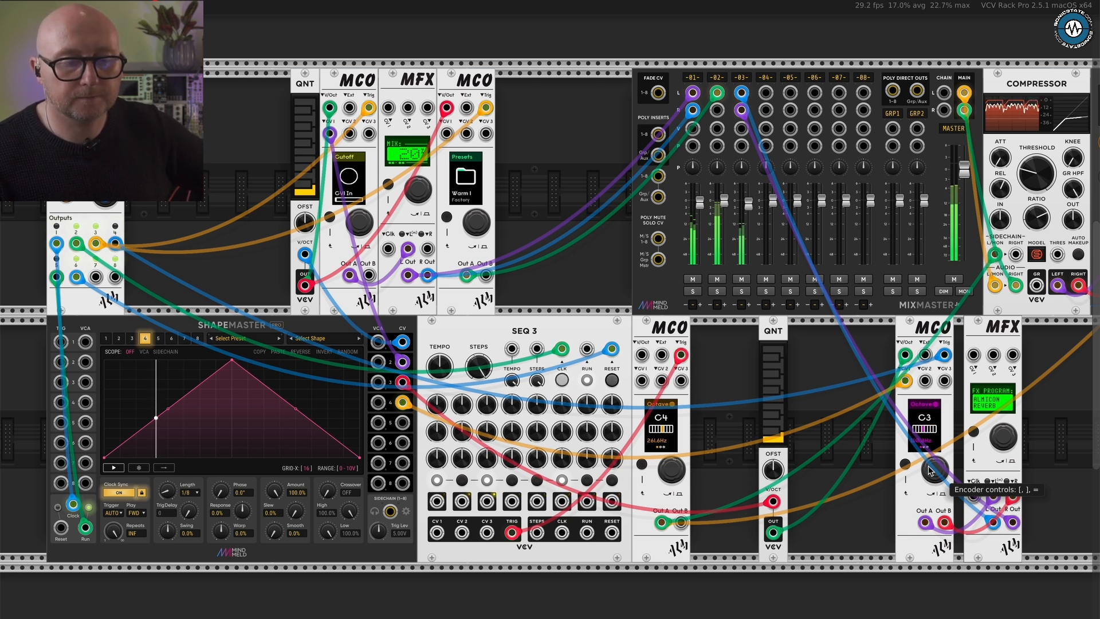
{"action": "key", "text": "bracketright"}
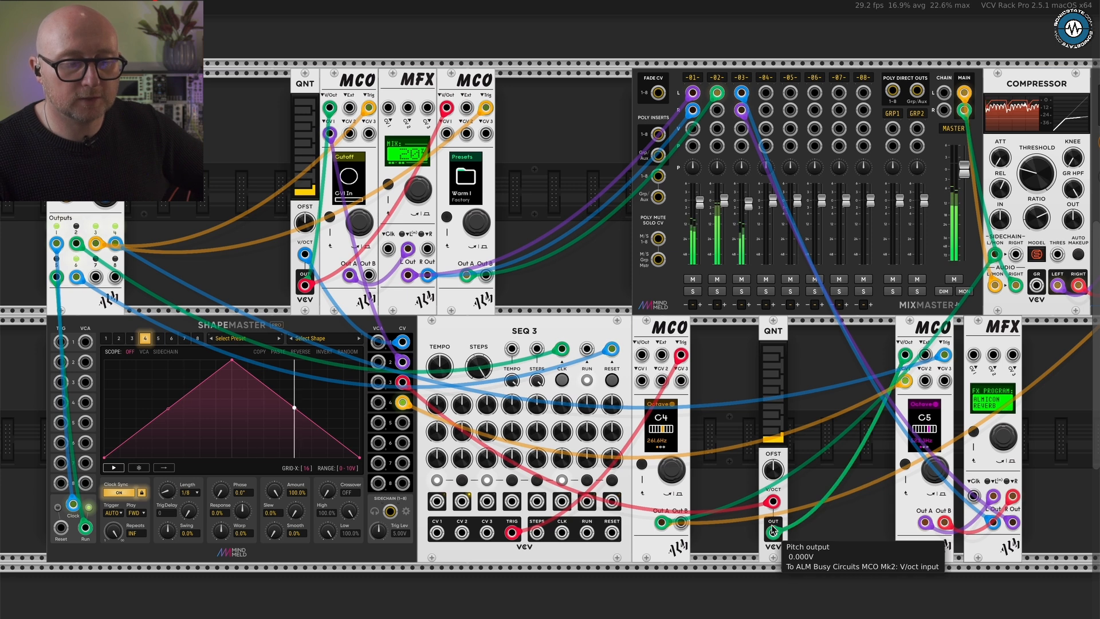
- Turn on clock sync for ShapeMaster channel 3 and lock it
{"action": "left_click", "coordinate": [132, 338]}
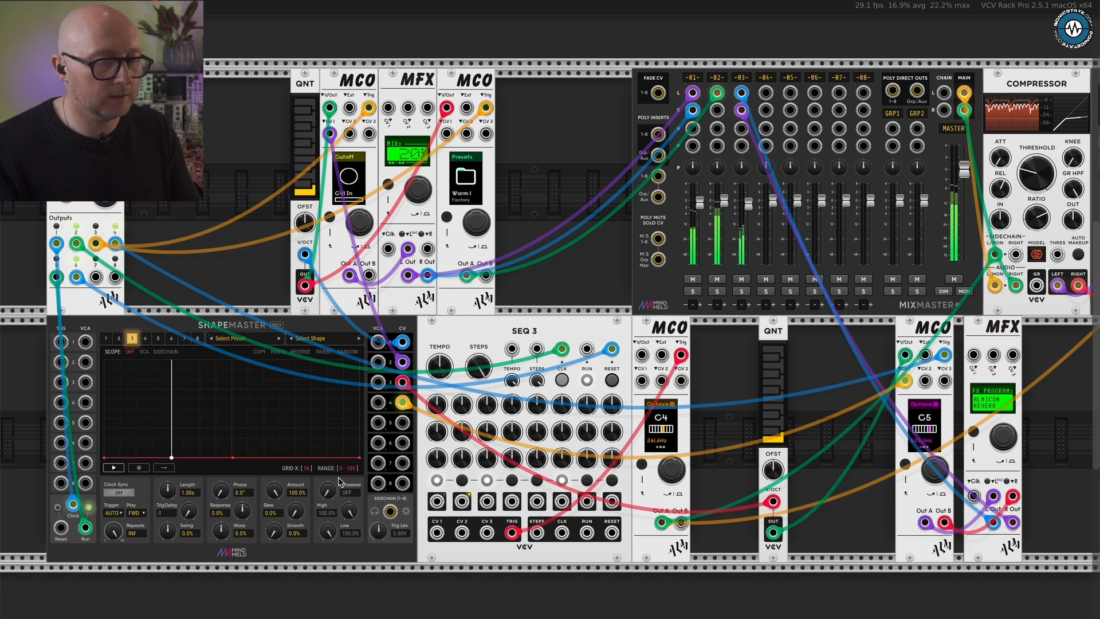
{"action": "scroll", "coordinate": [340, 481], "scroll_direction": "up", "scroll_amount": 2}
{"action": "scroll", "coordinate": [340, 481], "scroll_direction": "left", "scroll_amount": 2}
{"action": "scroll", "coordinate": [340, 481], "scroll_direction": "down", "scroll_amount": 1}
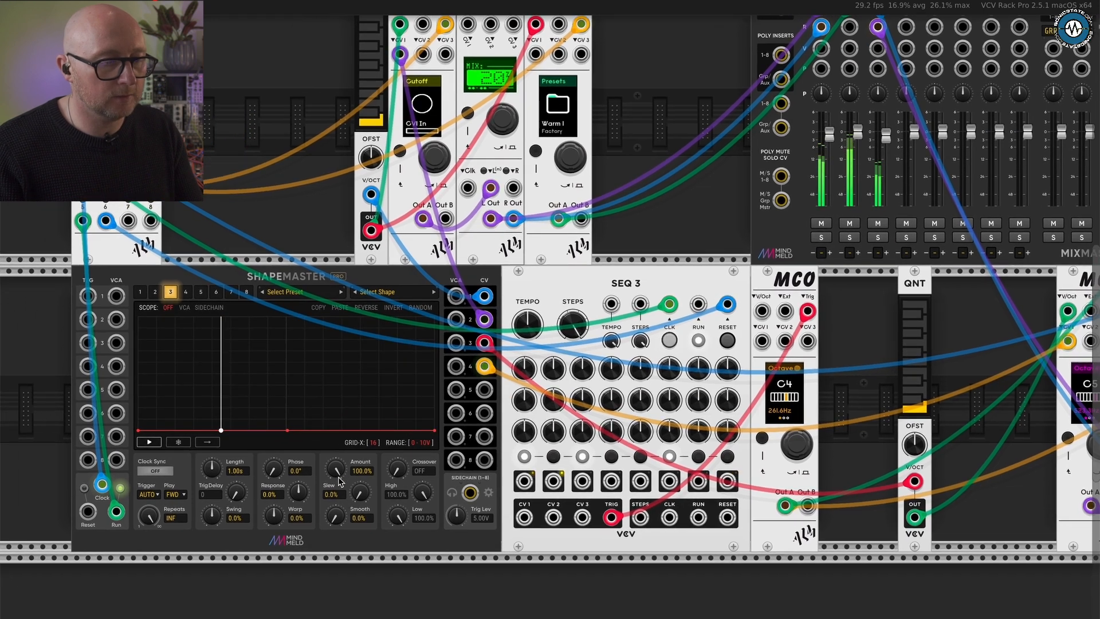
{"action": "left_click", "coordinate": [155, 470]}
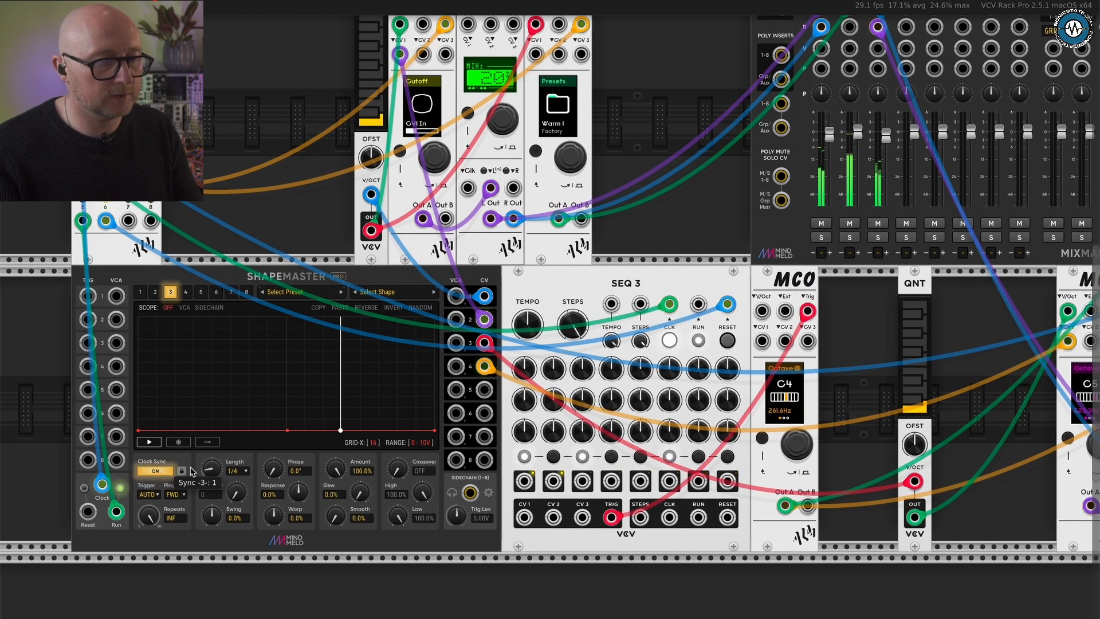
{"action": "left_click", "coordinate": [182, 471]}
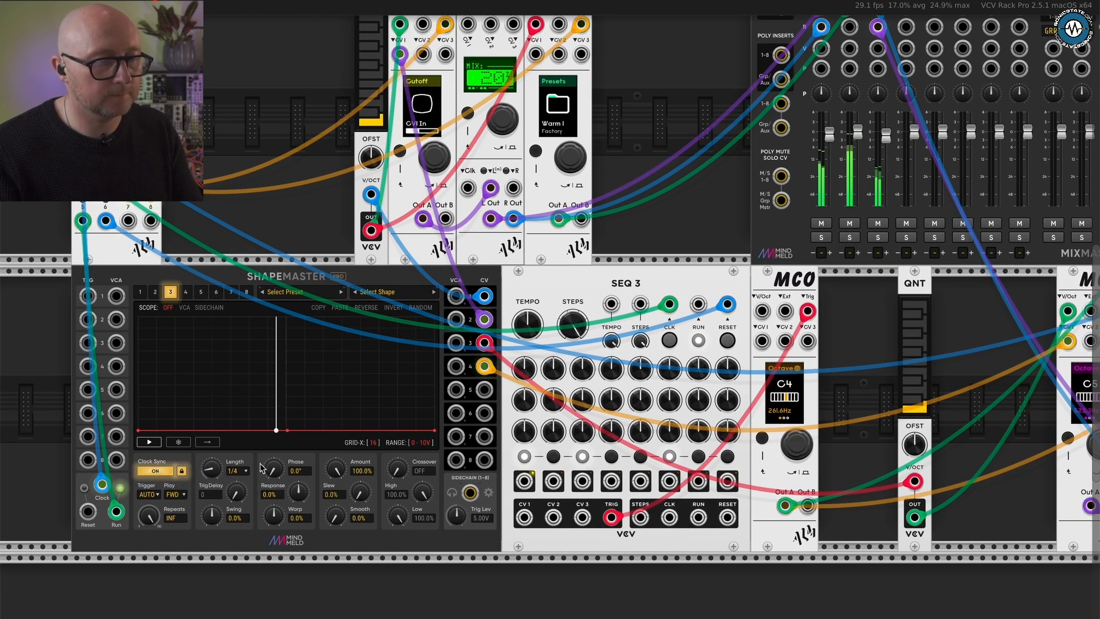
- Set ShapeMaster channel 3 to a 0 - 3V range and a length of 2 bars
{"action": "left_click", "coordinate": [373, 441]}
{"action": "left_click", "coordinate": [373, 441]}
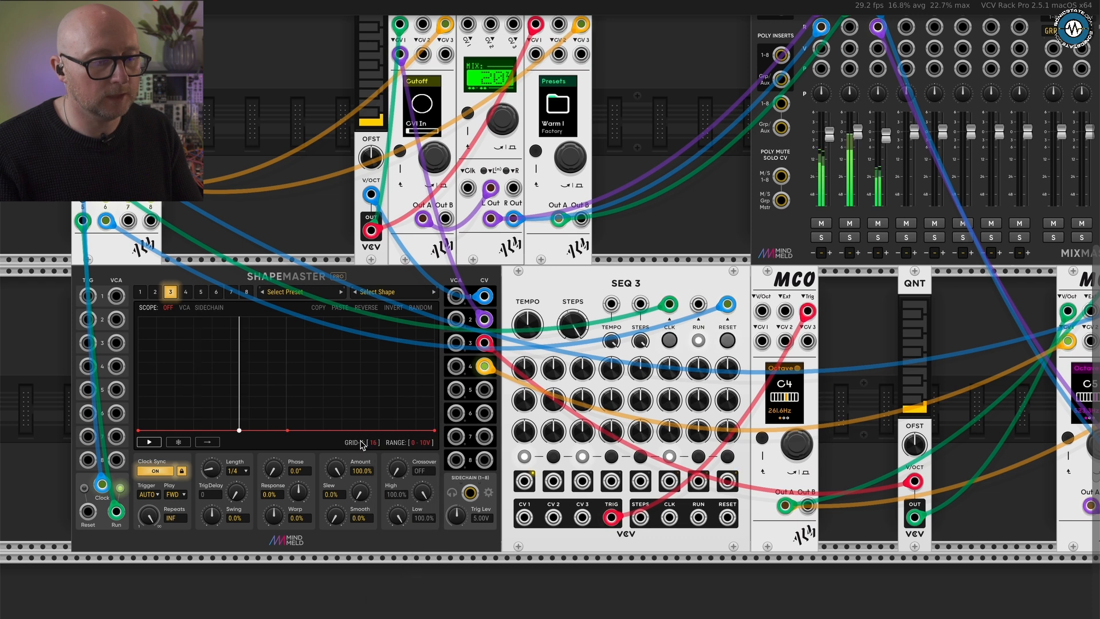
{"action": "left_click", "coordinate": [425, 442]}
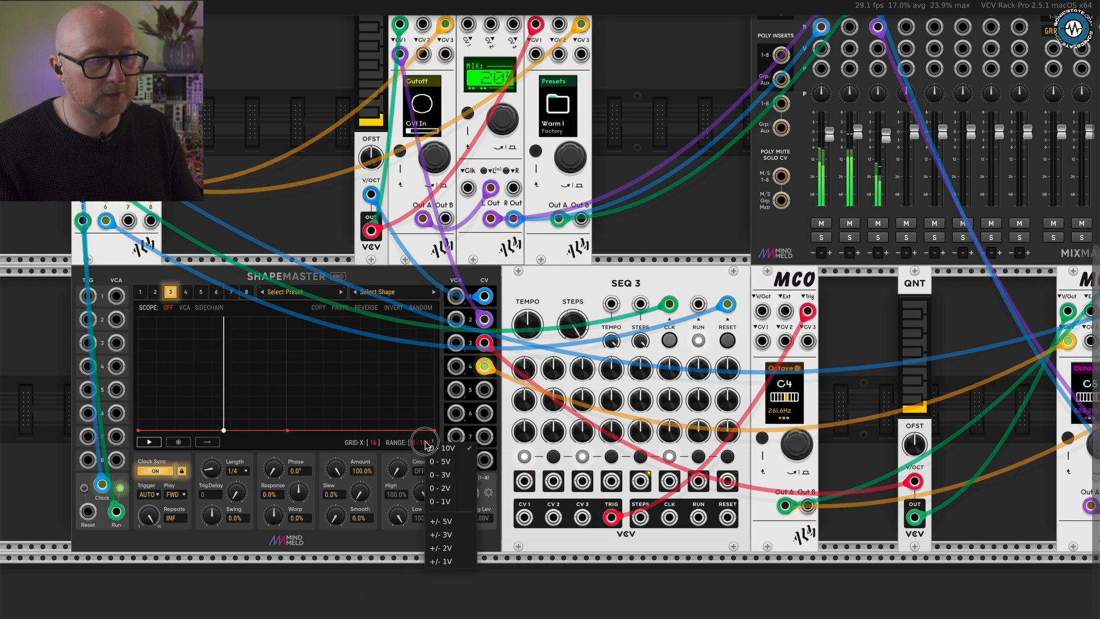
{"action": "left_click", "coordinate": [445, 475]}
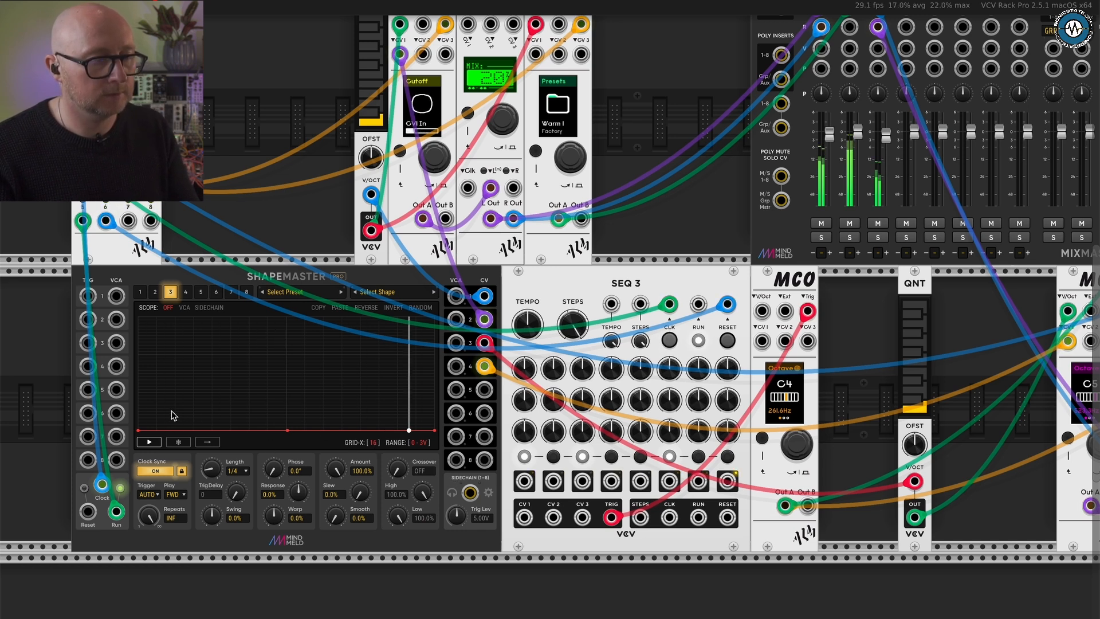
{"action": "left_click_drag", "start_coordinate": [212, 469], "coordinate": [196, 434]}
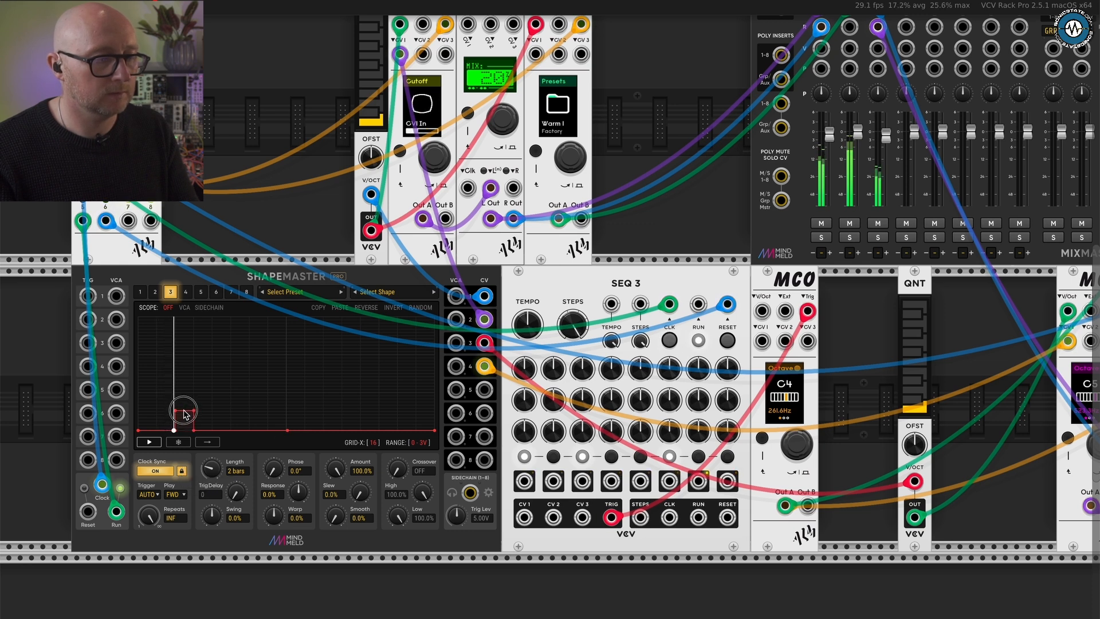
- Draw narrow rectangular steps of varying heights across ShapeMaster channel 3's shape and set its range to 0 - 2V
{"action": "left_click_drag", "start_coordinate": [228, 397], "coordinate": [235, 371]}
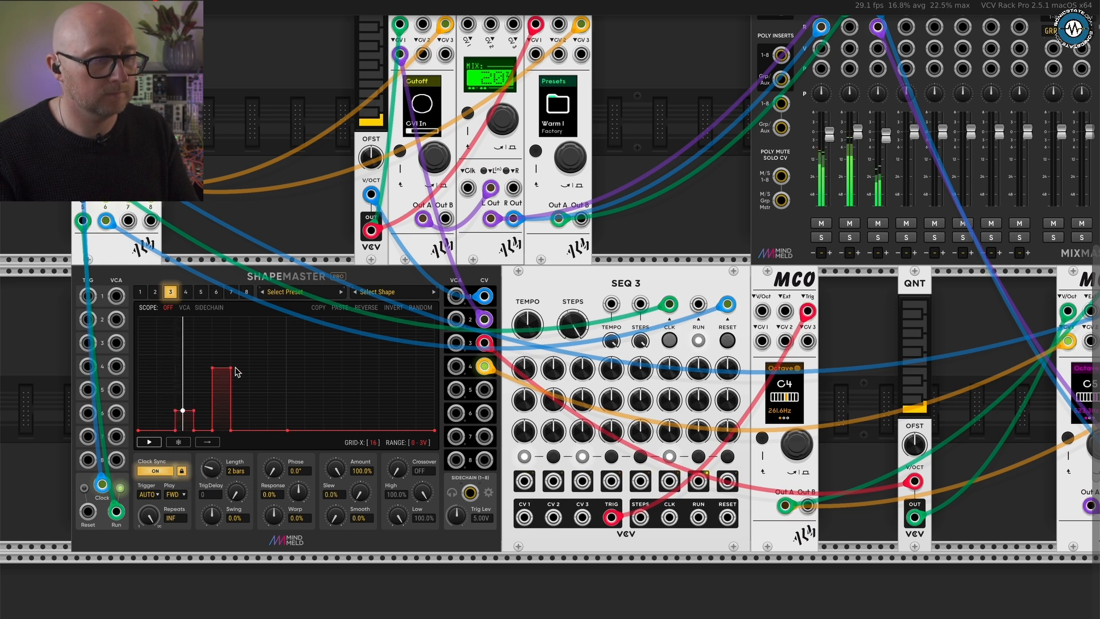
{"action": "left_click_drag", "start_coordinate": [316, 361], "coordinate": [319, 334]}
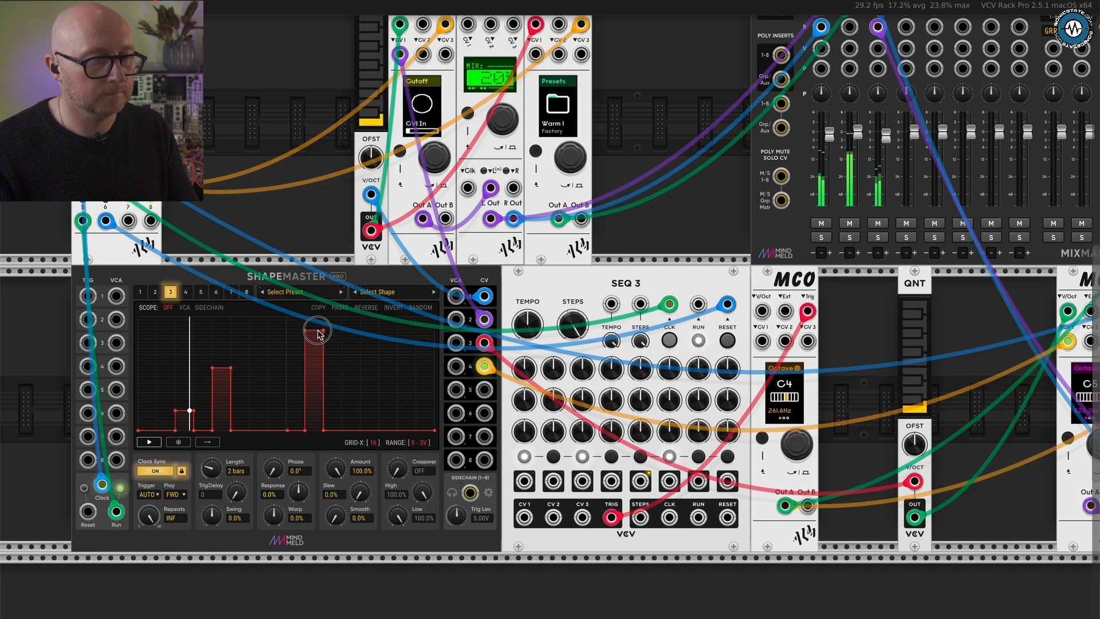
{"action": "left_click", "coordinate": [372, 390]}
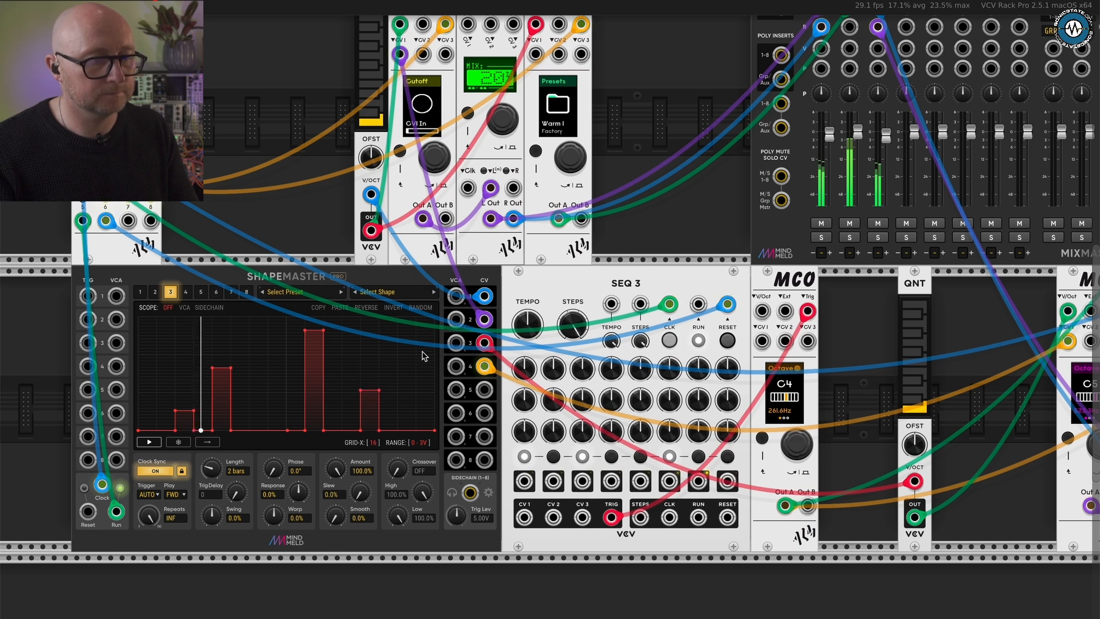
{"action": "left_click_drag", "start_coordinate": [424, 356], "coordinate": [425, 341]}
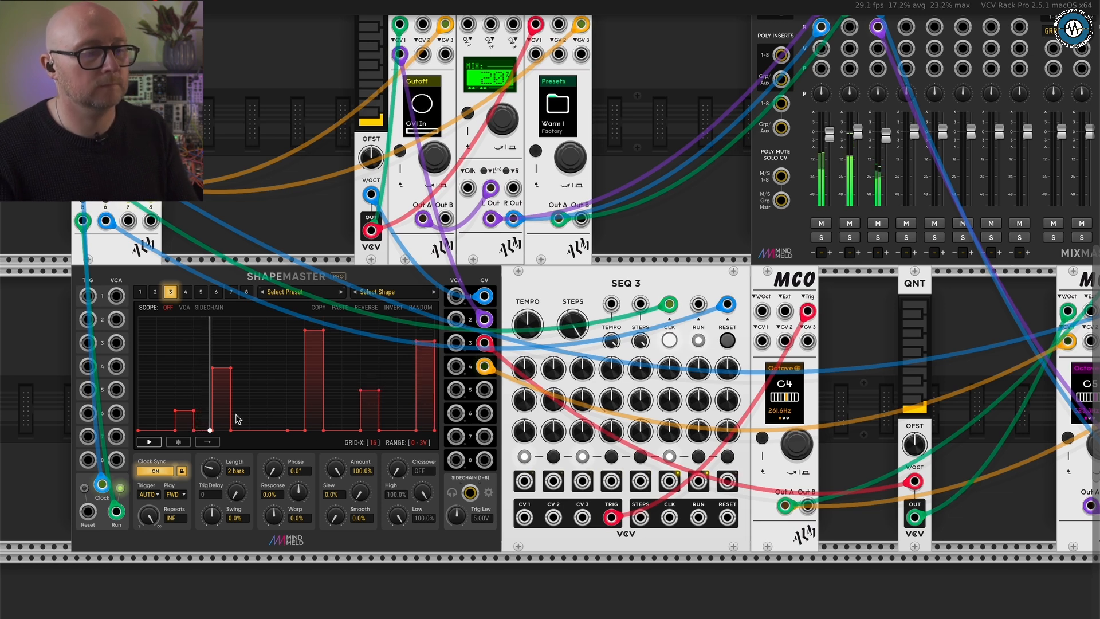
{"action": "mouse_move", "coordinate": [211, 474]}
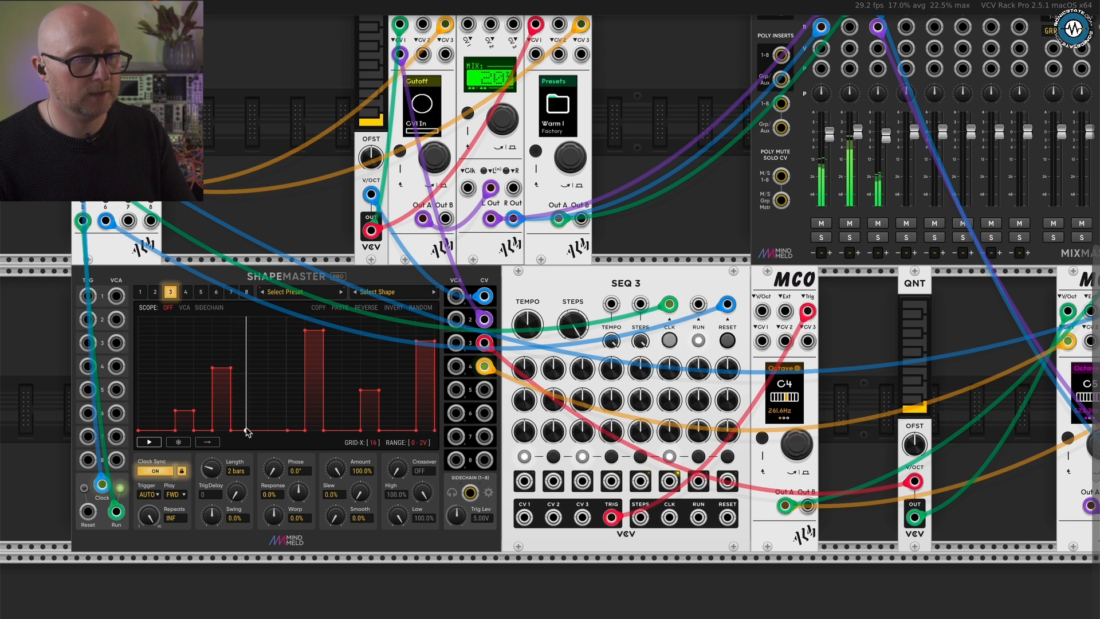
{"action": "left_click", "coordinate": [150, 495]}
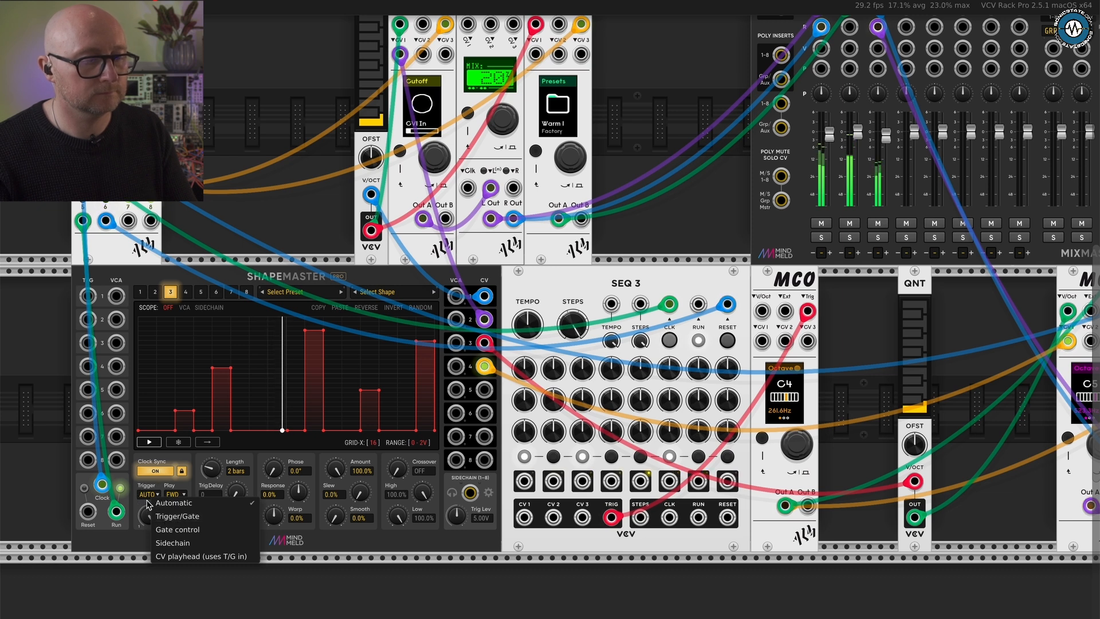
{"action": "left_click", "coordinate": [145, 500]}
- Select ShapeMaster channel 1 and set its length to 1/2
{"action": "scroll", "coordinate": [303, 450], "scroll_direction": "down", "scroll_amount": 1}
{"action": "scroll", "coordinate": [303, 450], "scroll_direction": "up", "scroll_amount": 2}
{"action": "scroll", "coordinate": [302, 450], "scroll_direction": "right", "scroll_amount": 1}
{"action": "scroll", "coordinate": [302, 452], "scroll_direction": "up", "scroll_amount": 1}
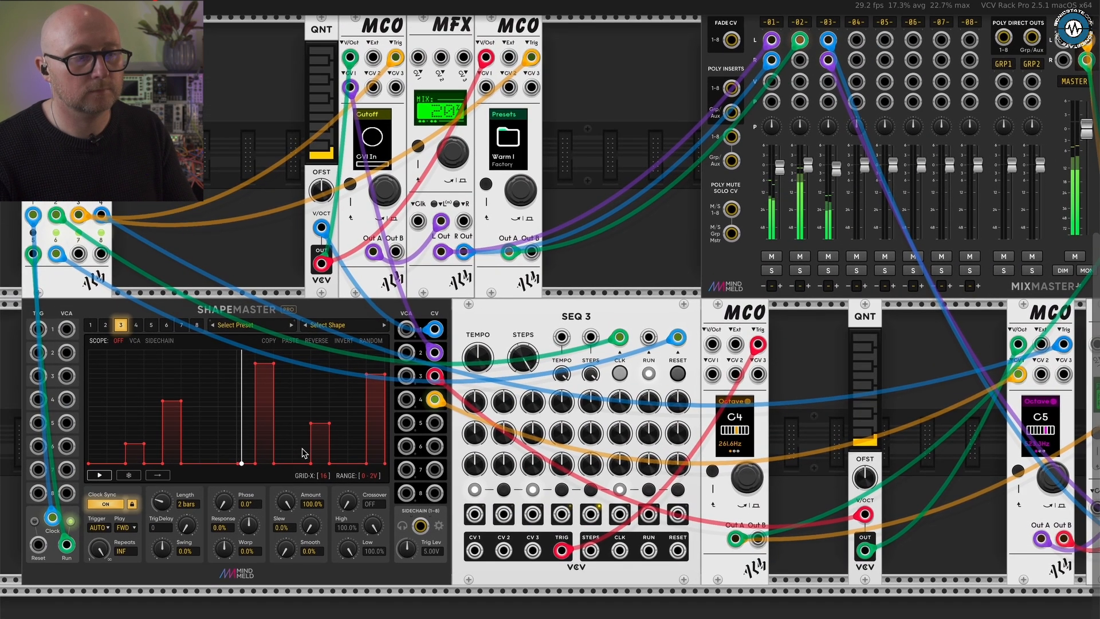
{"action": "scroll", "coordinate": [302, 451], "scroll_direction": "down", "scroll_amount": 2}
{"action": "left_click", "coordinate": [123, 344]}
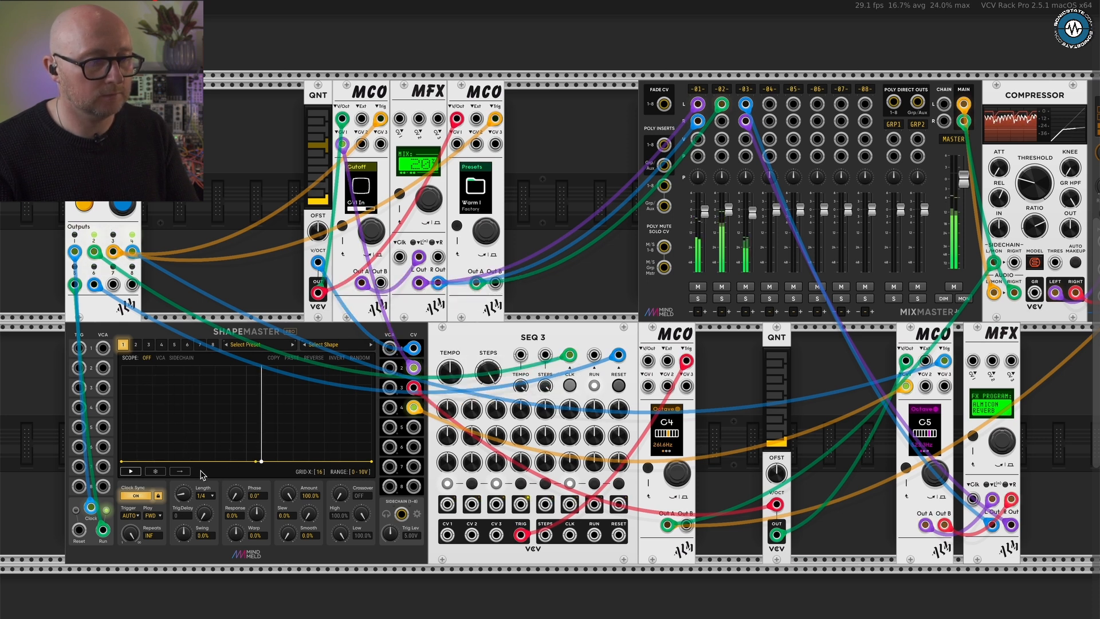
{"action": "left_click_drag", "start_coordinate": [211, 502], "coordinate": [191, 448]}
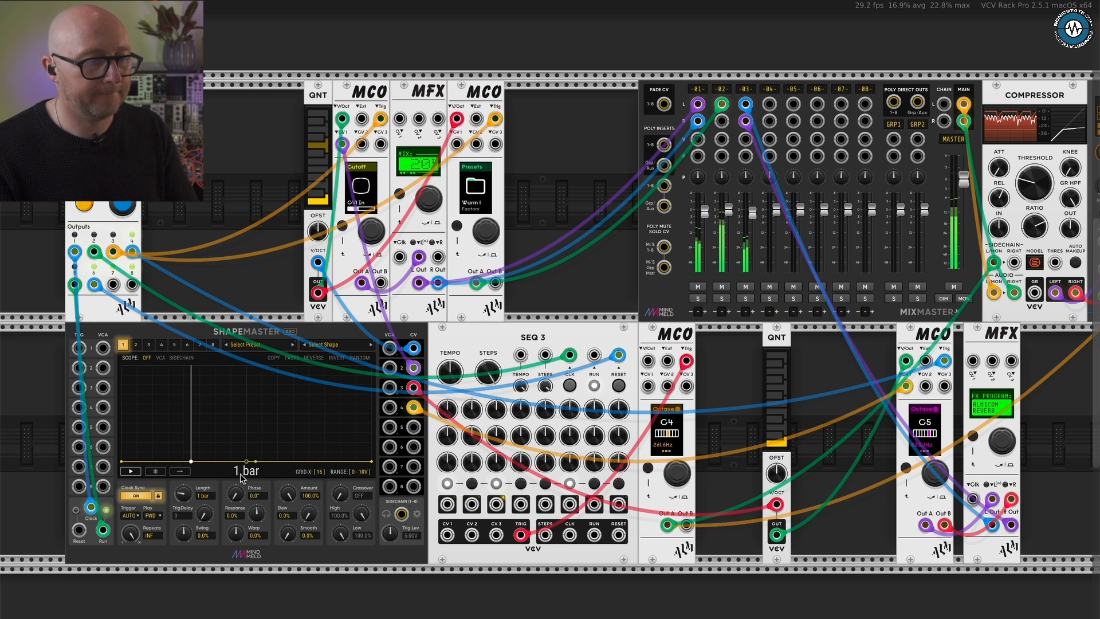
{"action": "left_click_drag", "start_coordinate": [193, 502], "coordinate": [166, 500]}
- Draw a narrow rectangular step near the middle of ShapeMaster channel 1's shape and set the channel's range to 0 - 2V
{"action": "left_click", "coordinate": [240, 395], "text": "shift"}
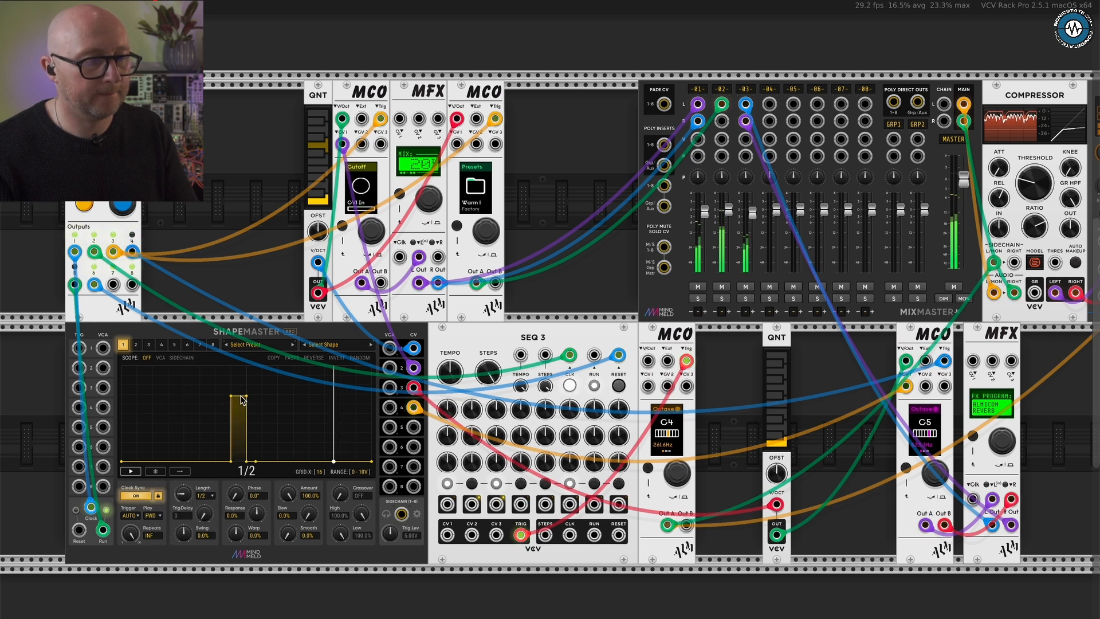
{"action": "left_click_drag", "start_coordinate": [239, 395], "coordinate": [240, 408]}
{"action": "left_click", "coordinate": [359, 471]}
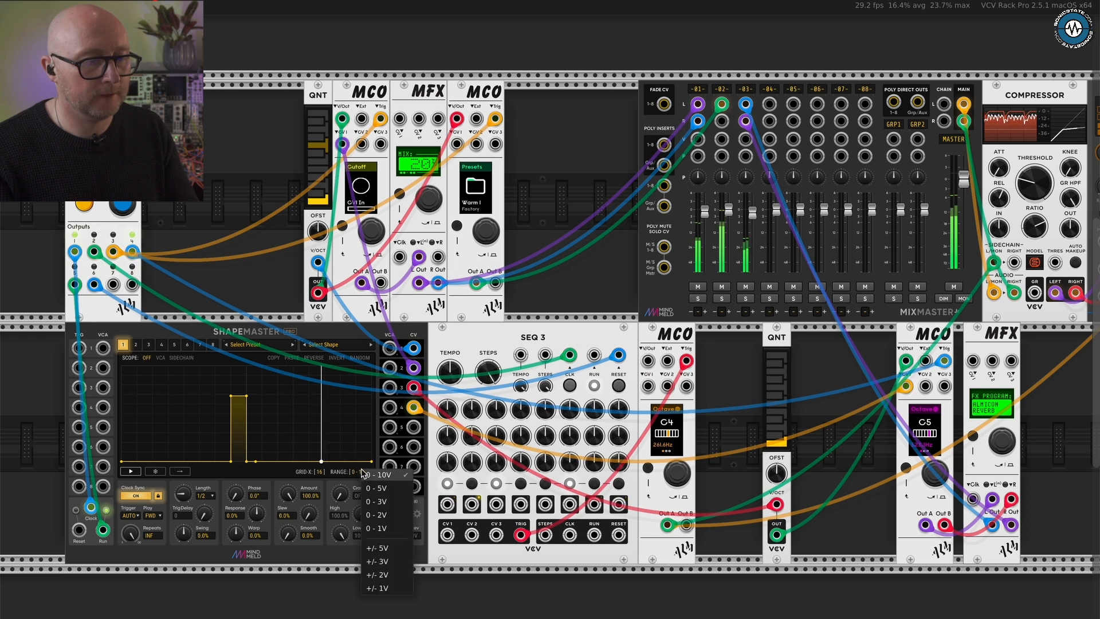
{"action": "left_click", "coordinate": [383, 522]}
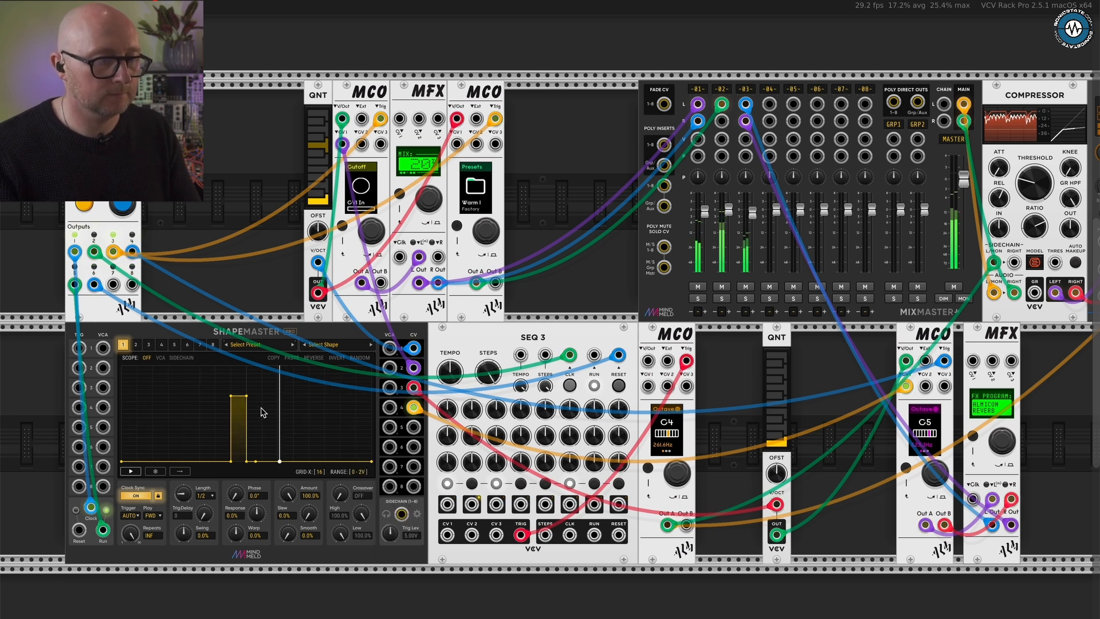
- Add a second step directly after the first in ShapeMaster channel 1's shape and lower both into a small rising staircase
{"action": "left_click", "coordinate": [260, 408], "text": "shift"}
{"action": "left_click", "coordinate": [255, 397], "text": "shift"}
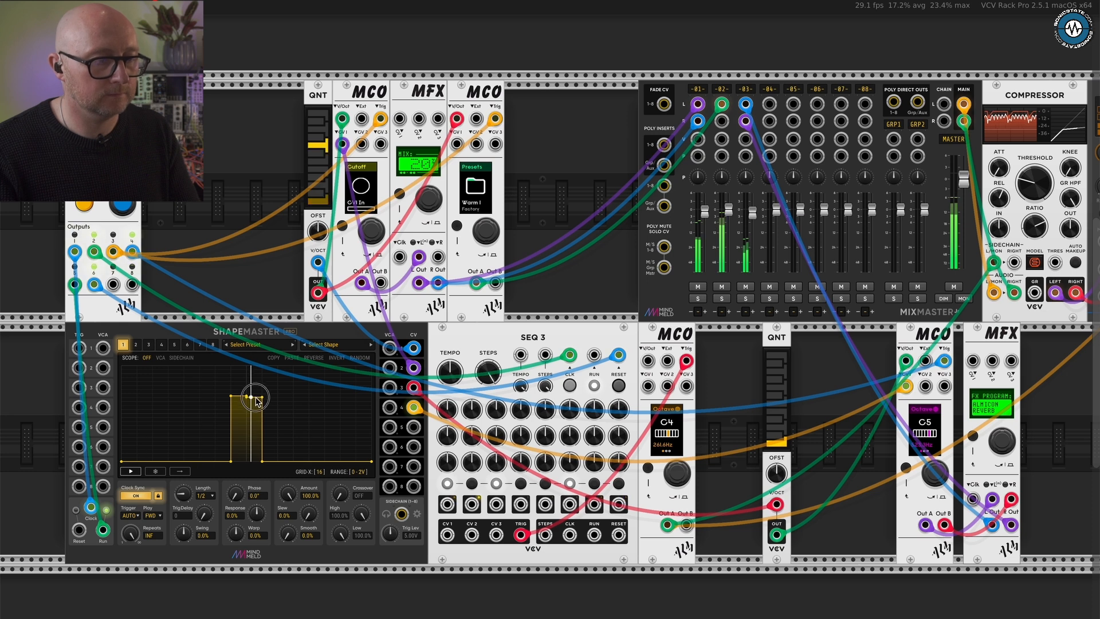
{"action": "left_click", "coordinate": [239, 403], "text": "shift"}
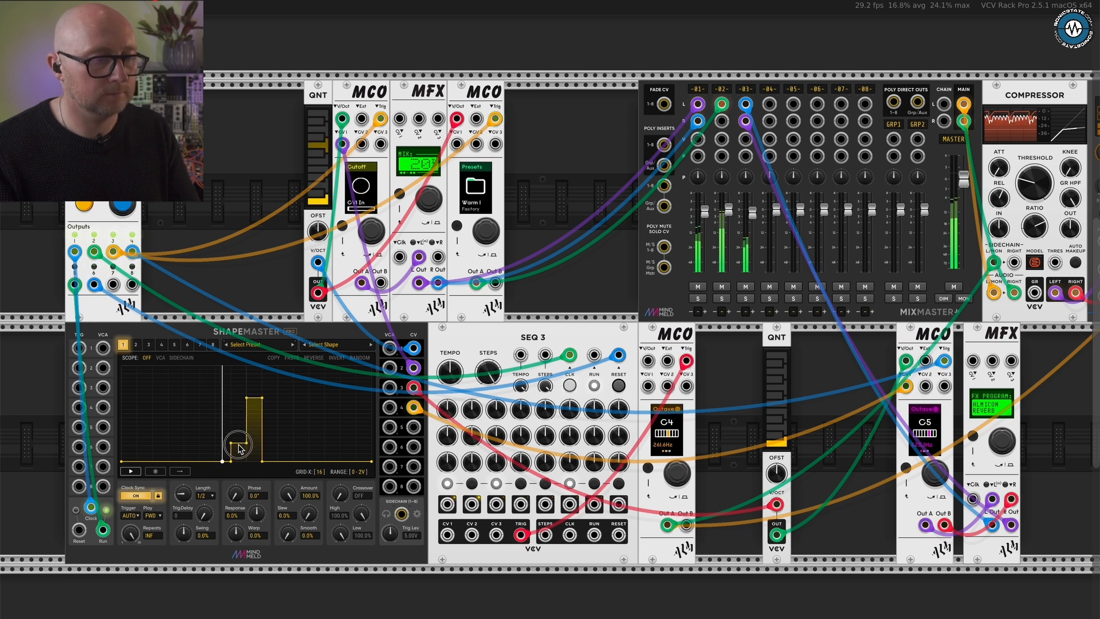
{"action": "left_click_drag", "start_coordinate": [241, 407], "coordinate": [259, 439]}
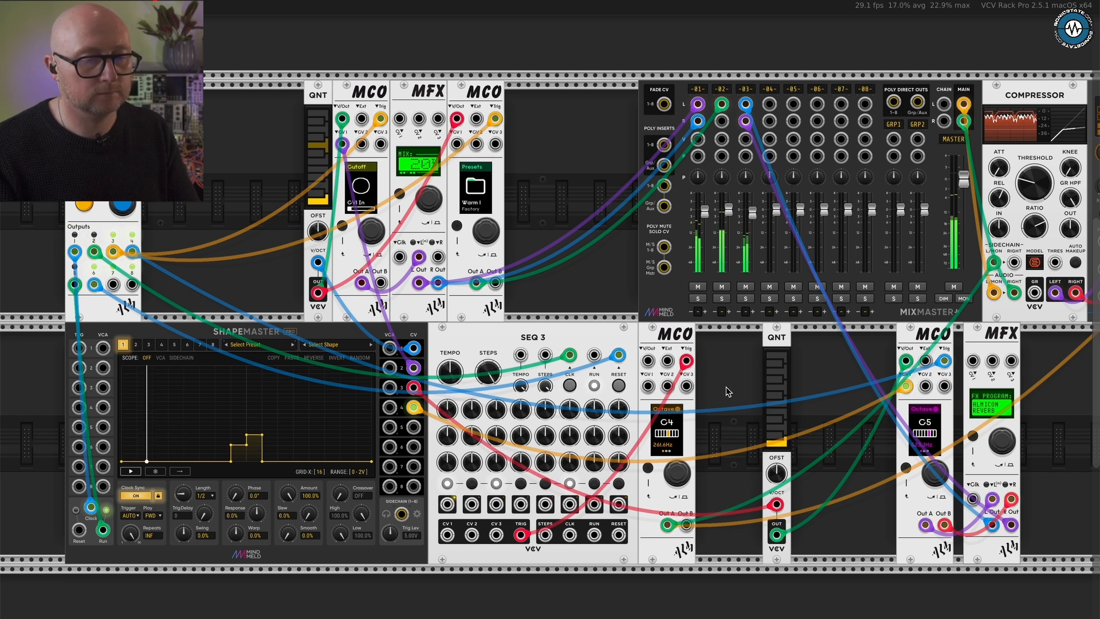
- Set the fourth MCO's Octave parameter to C3 and ShapeMaster channel 3's range to 0 - 3V
{"action": "scroll", "coordinate": [715, 389], "scroll_direction": "right", "scroll_amount": 2}
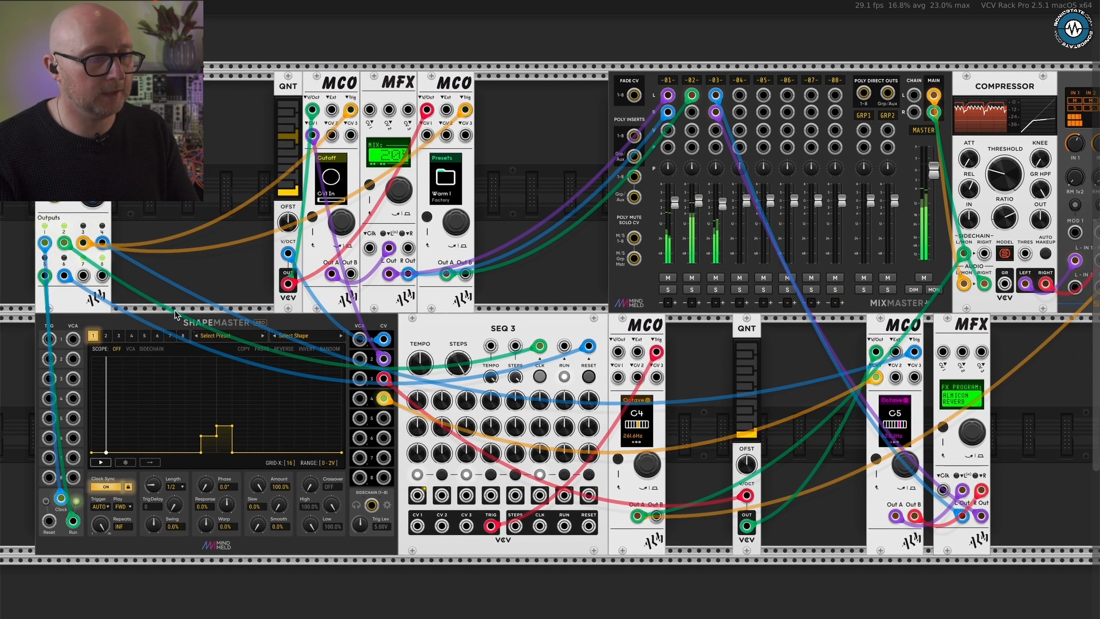
{"action": "left_click", "coordinate": [119, 336]}
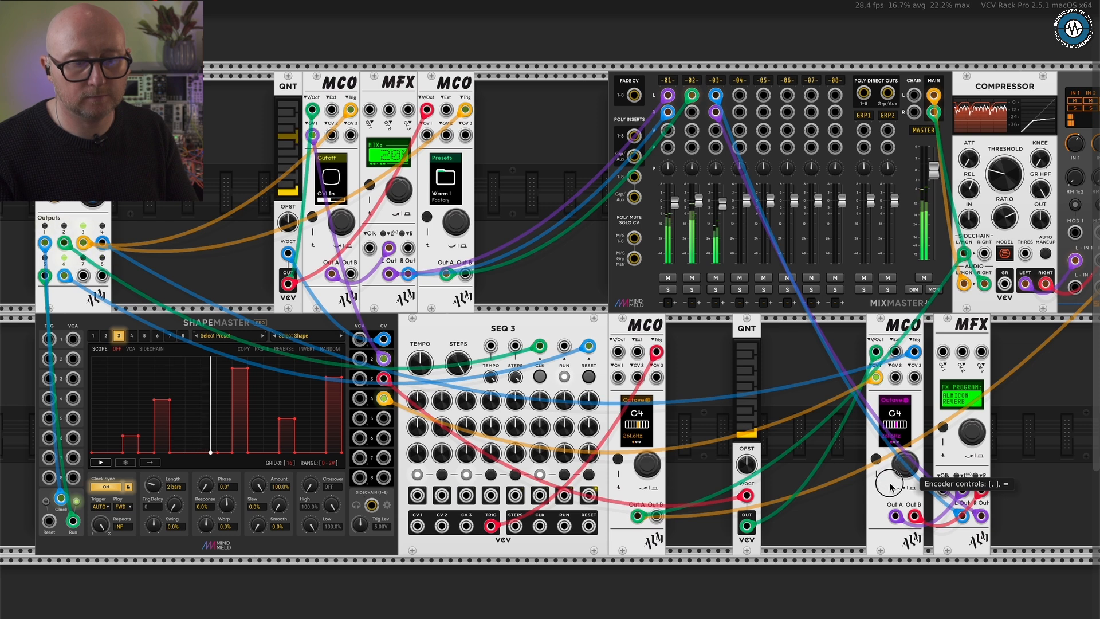
{"action": "left_click_drag", "start_coordinate": [889, 483], "coordinate": [884, 495]}
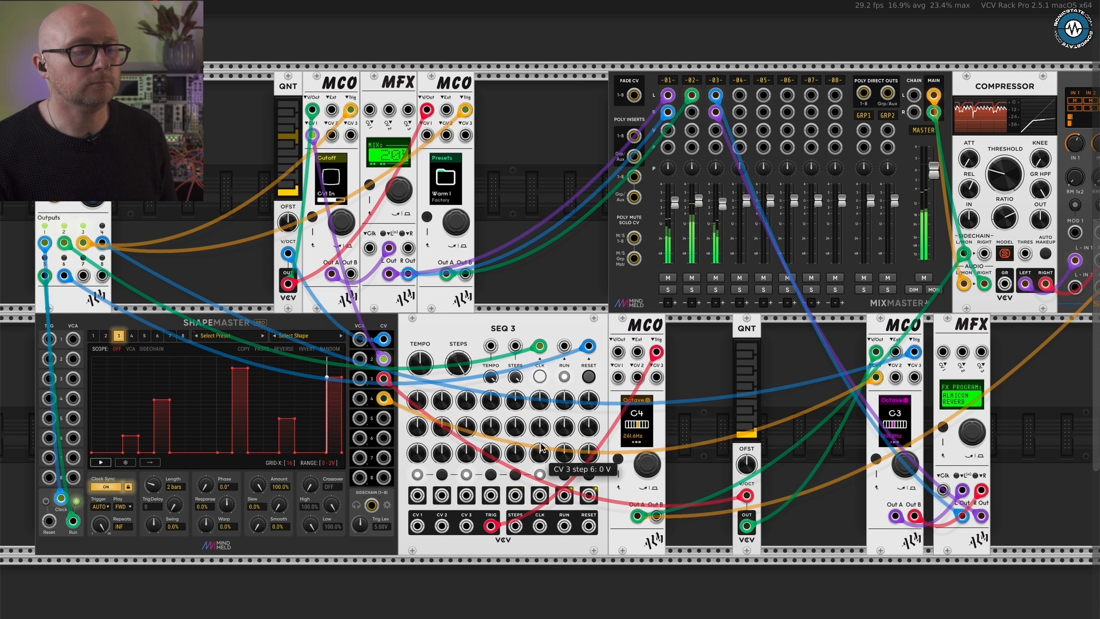
{"action": "left_click", "coordinate": [333, 463]}
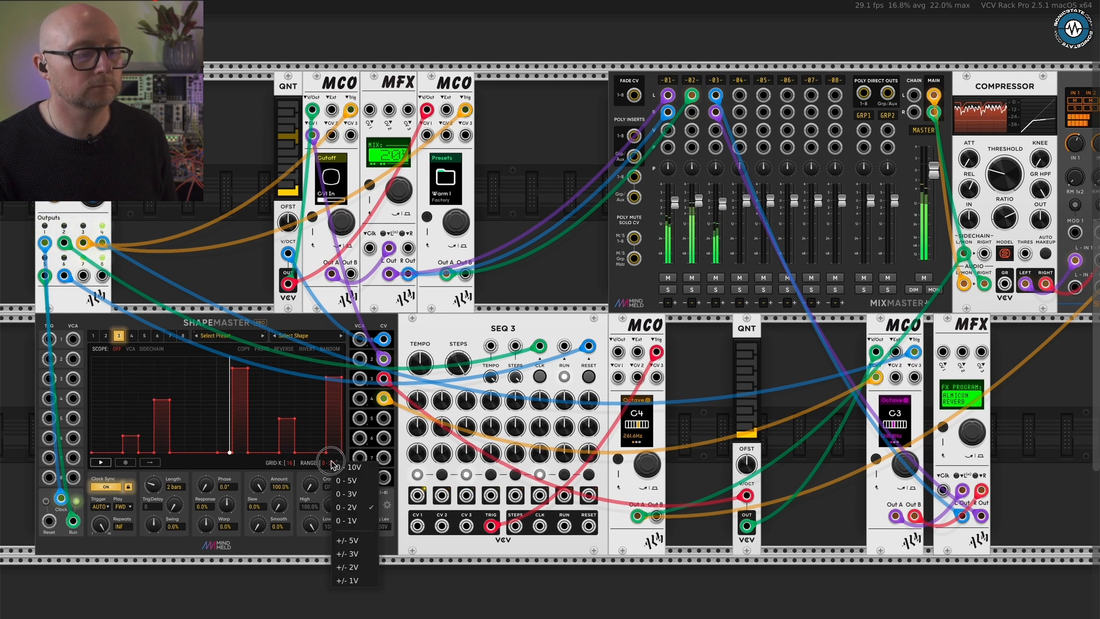
{"action": "left_click", "coordinate": [349, 494]}
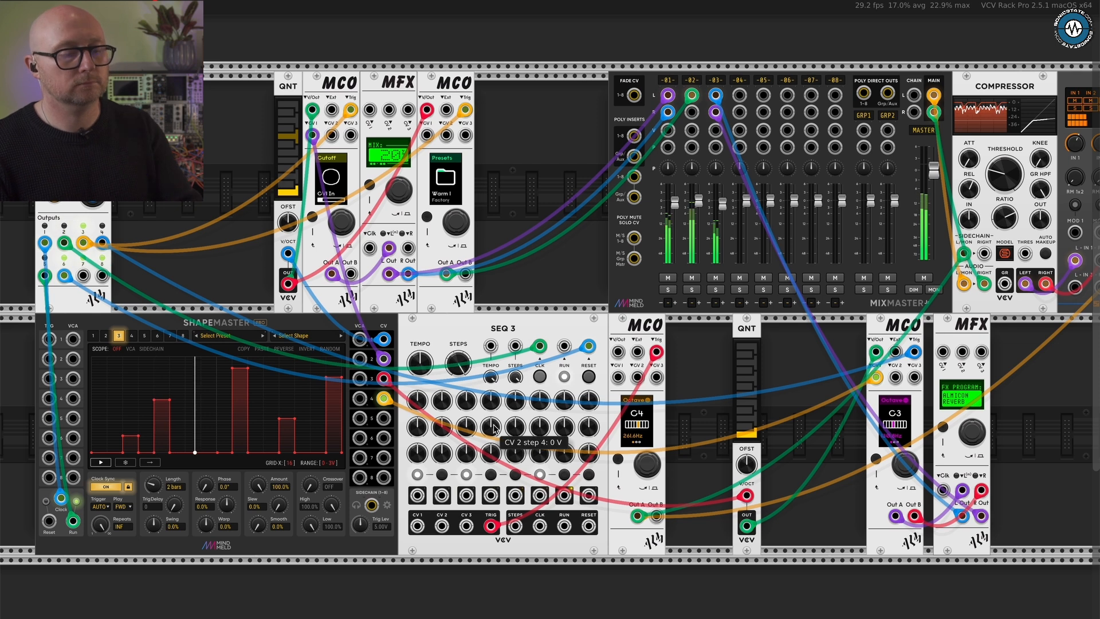
- Reset the module browser's filters, search for a hi-hat, and add the C-HAT module beside the upper-row QNT
{"action": "scroll", "coordinate": [456, 250], "scroll_direction": "down", "scroll_amount": 5}
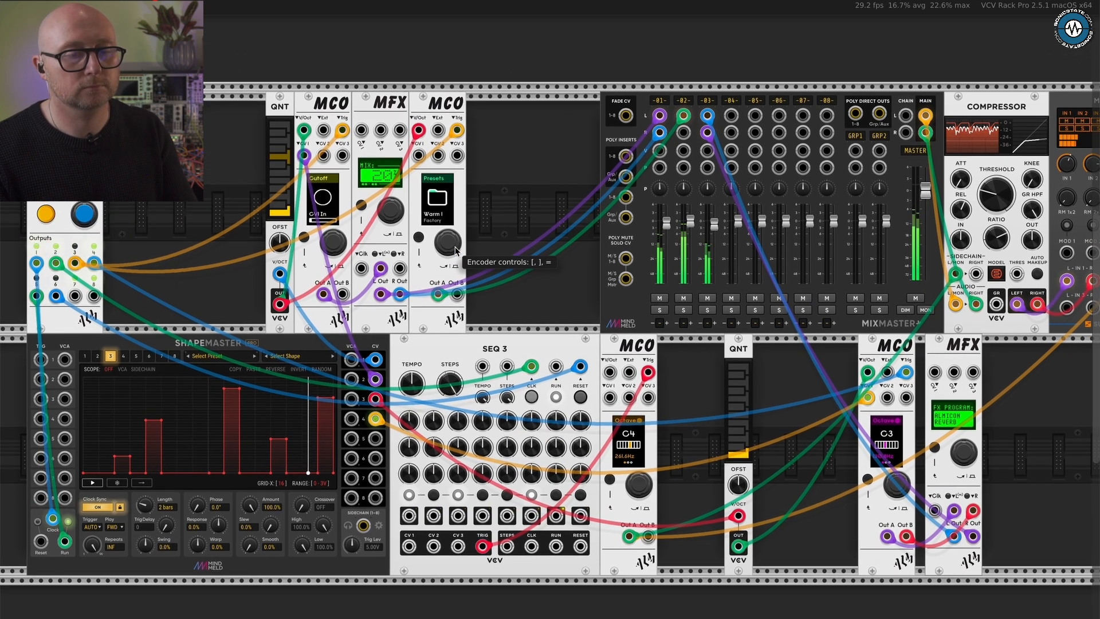
{"action": "scroll", "coordinate": [456, 251], "scroll_direction": "right", "scroll_amount": 1}
{"action": "scroll", "coordinate": [455, 251], "scroll_direction": "up", "scroll_amount": 1}
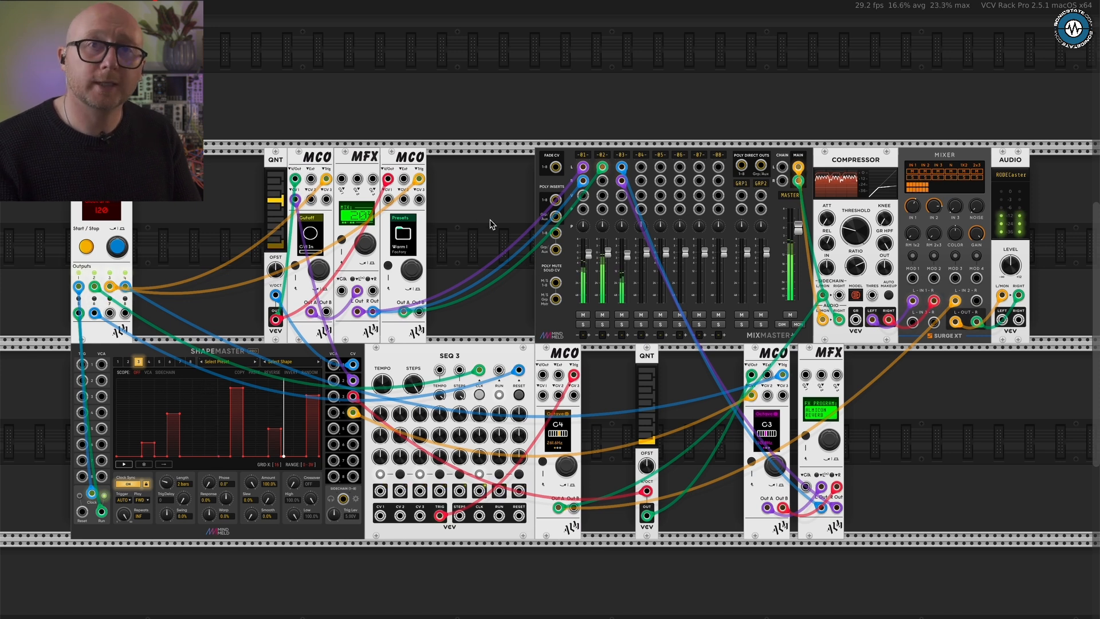
{"action": "right_click", "coordinate": [218, 230]}
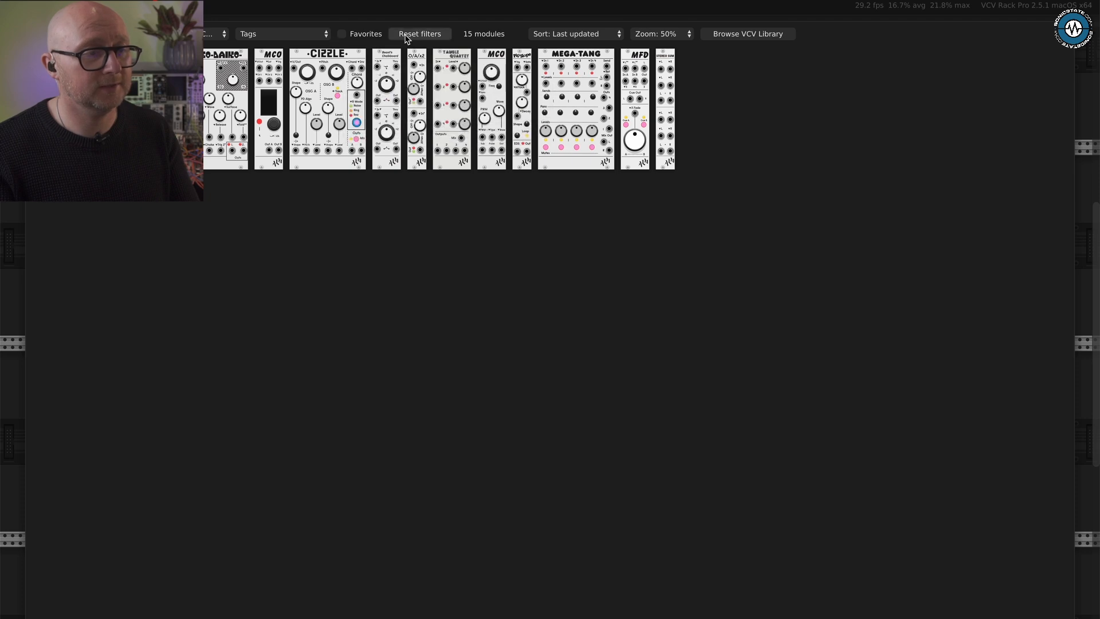
{"action": "left_click", "coordinate": [412, 35]}
{"action": "type", "text": "s"}
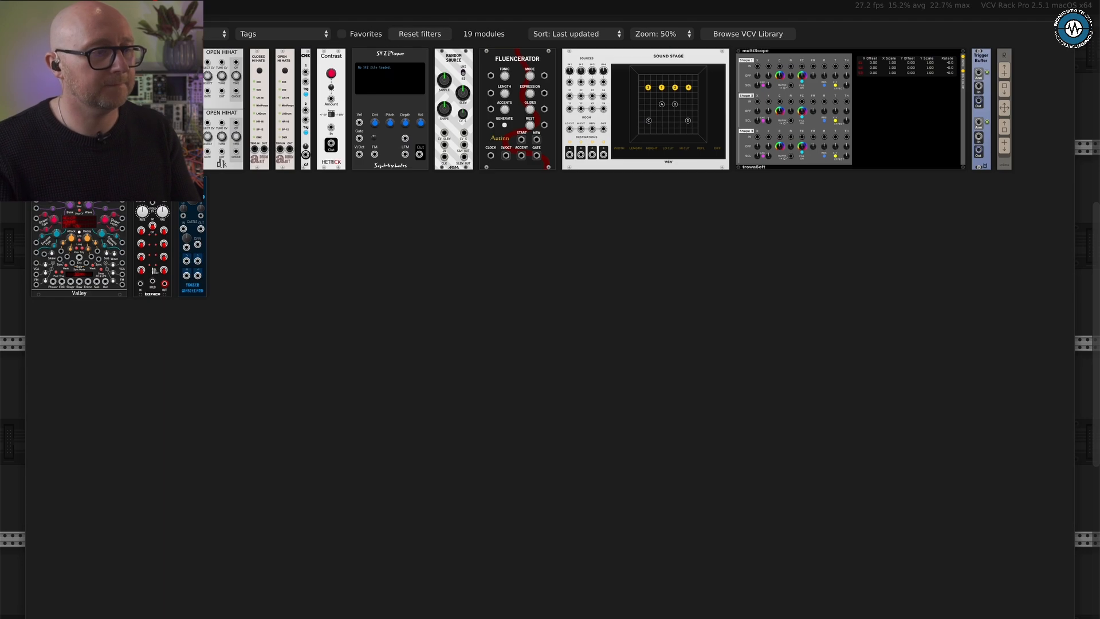
{"action": "key", "text": "Escape"}
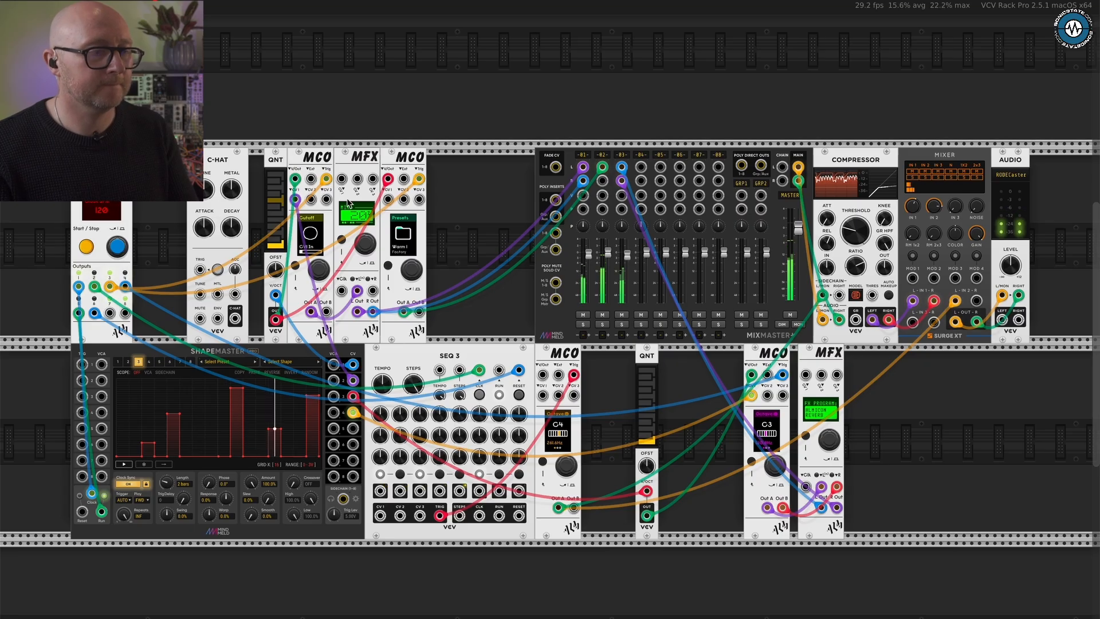
- Patch clock output 3 into the C-HAT's trigger input
{"action": "scroll", "coordinate": [349, 204], "scroll_direction": "down", "scroll_amount": 2}
{"action": "scroll", "coordinate": [348, 203], "scroll_direction": "left", "scroll_amount": 1}
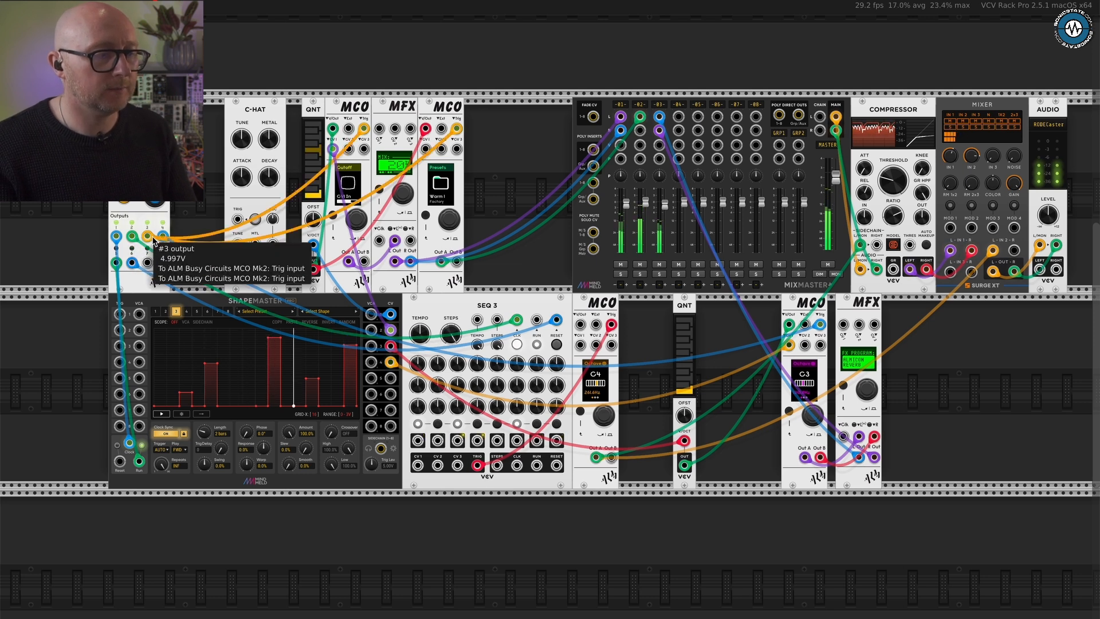
{"action": "left_click_drag", "start_coordinate": [147, 236], "coordinate": [238, 219]}
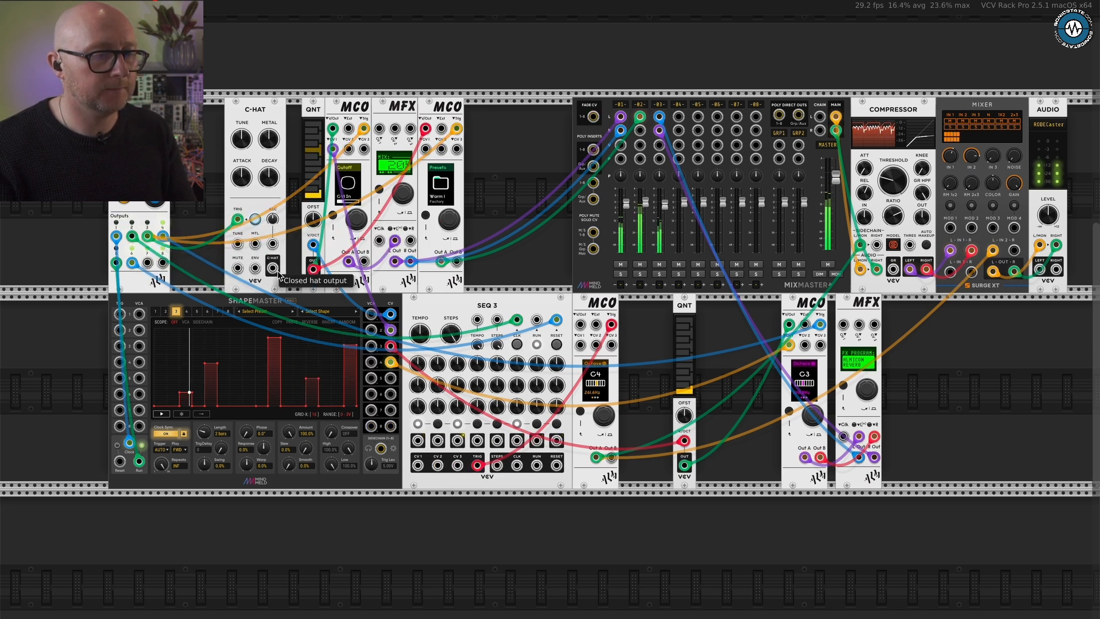
- Patch the C-HAT's closed hat output into MixMaster channel 4 and set that channel's level to about -10.2 dB
{"action": "left_click_drag", "start_coordinate": [273, 268], "coordinate": [647, 299]}
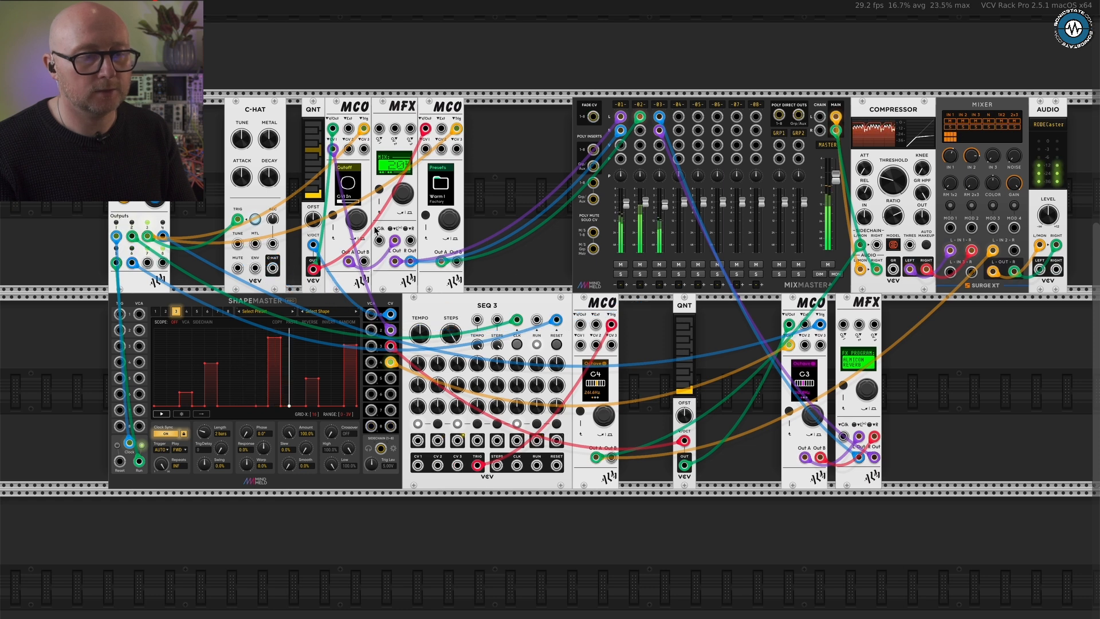
{"action": "left_click_drag", "start_coordinate": [685, 203], "coordinate": [687, 316]}
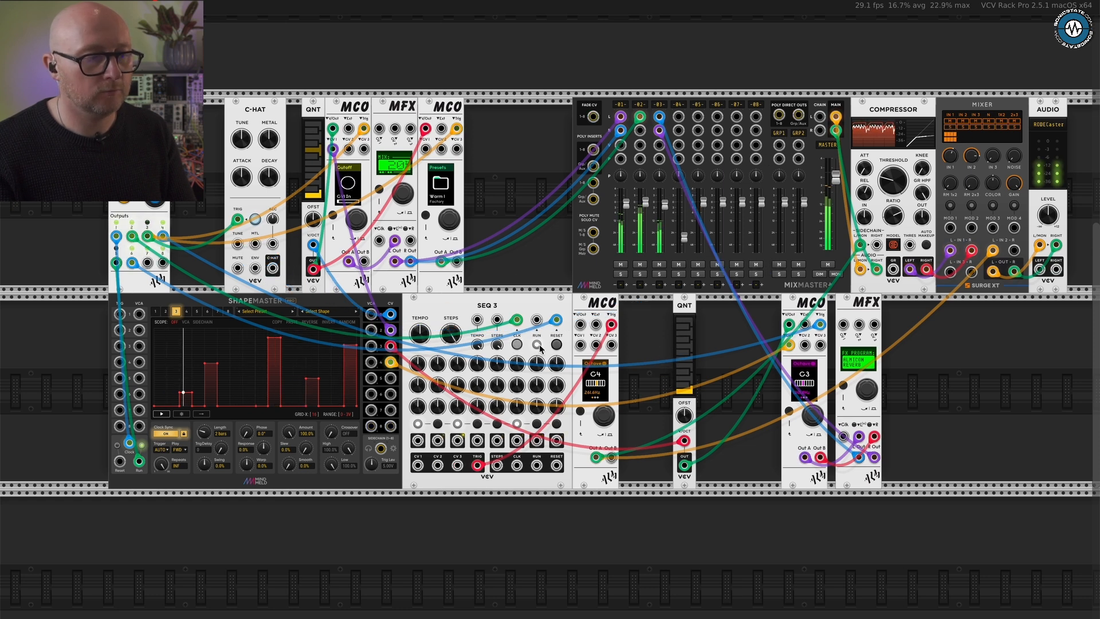
{"action": "left_click_drag", "start_coordinate": [272, 267], "coordinate": [678, 117]}
{"action": "left_click_drag", "start_coordinate": [684, 237], "coordinate": [707, 138]}
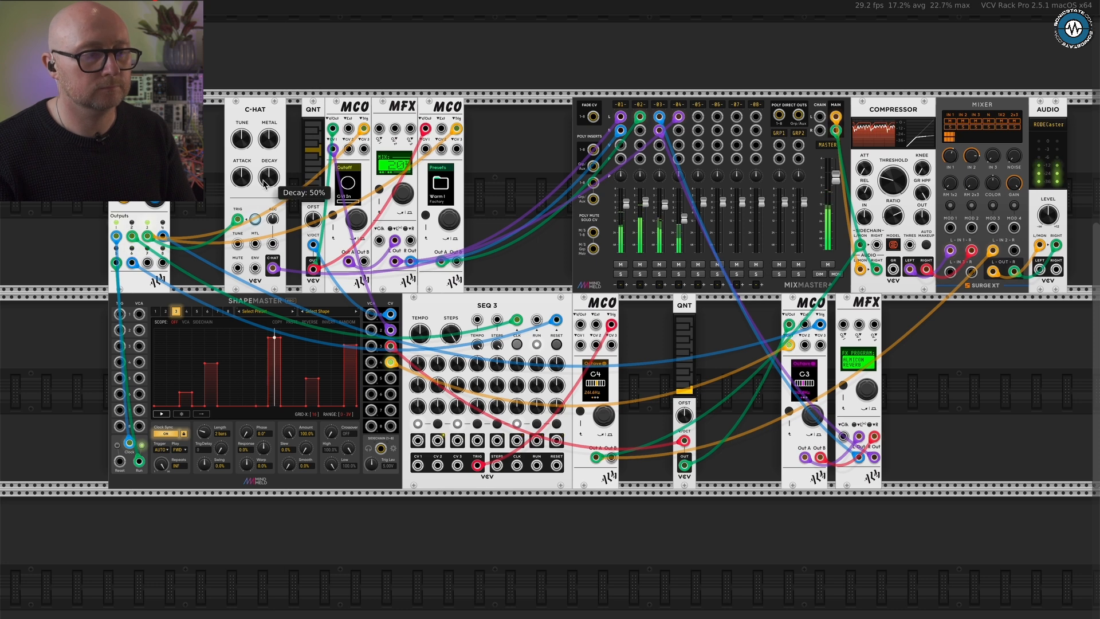
{"action": "left_click_drag", "start_coordinate": [321, 122], "coordinate": [246, 265]}
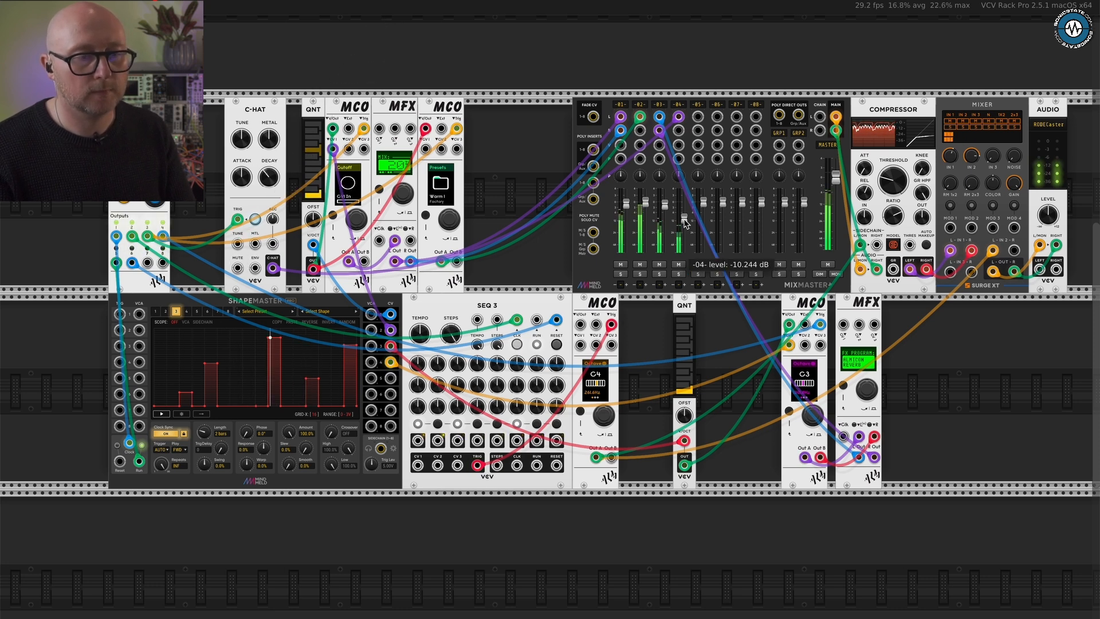
- Step through the parameter pages of the upper-row MCO following the MFX, including Presets, Trig In and Pitch, and return to Voice
{"action": "scroll", "coordinate": [376, 203], "scroll_direction": "right", "scroll_amount": 3}
{"action": "scroll", "coordinate": [377, 203], "scroll_direction": "up", "scroll_amount": 1}
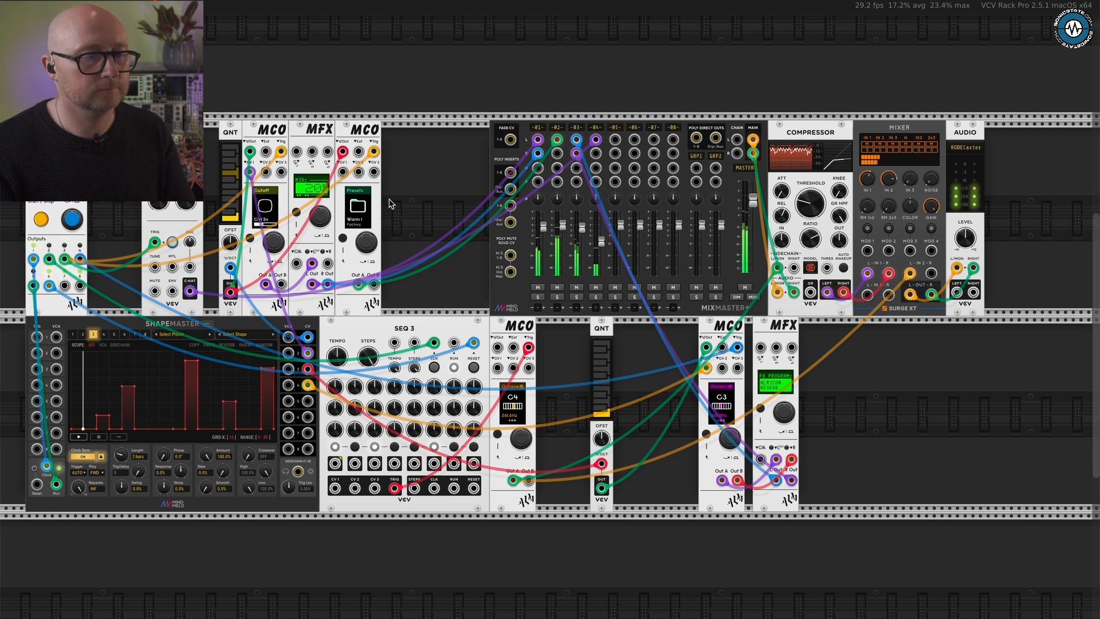
{"action": "left_click", "coordinate": [346, 236]}
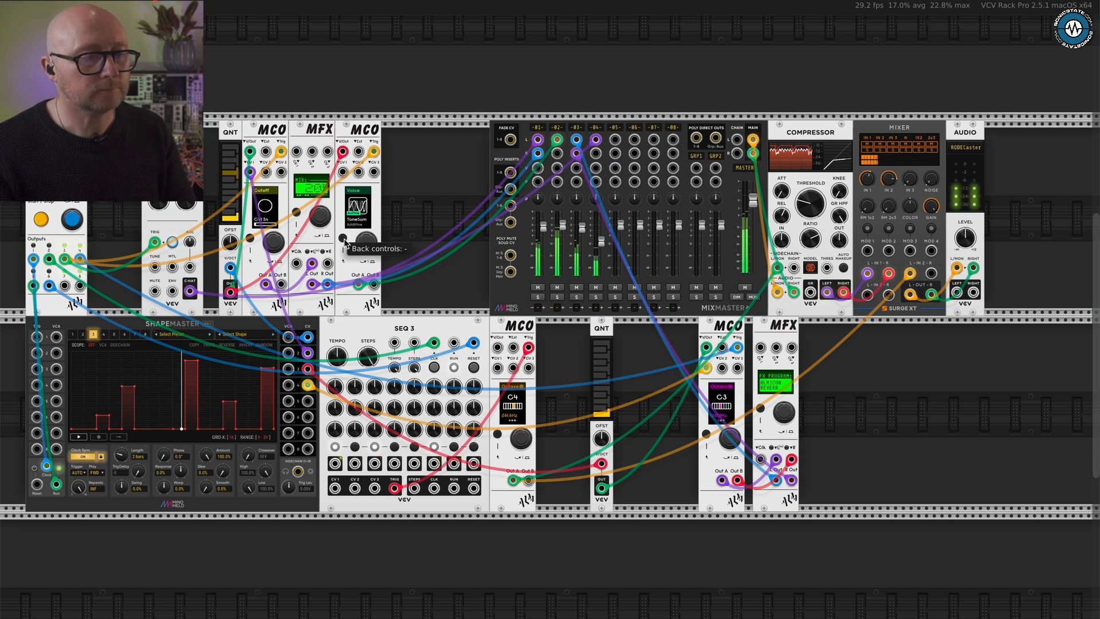
{"action": "scroll", "coordinate": [348, 236], "scroll_direction": "up", "scroll_amount": 3}
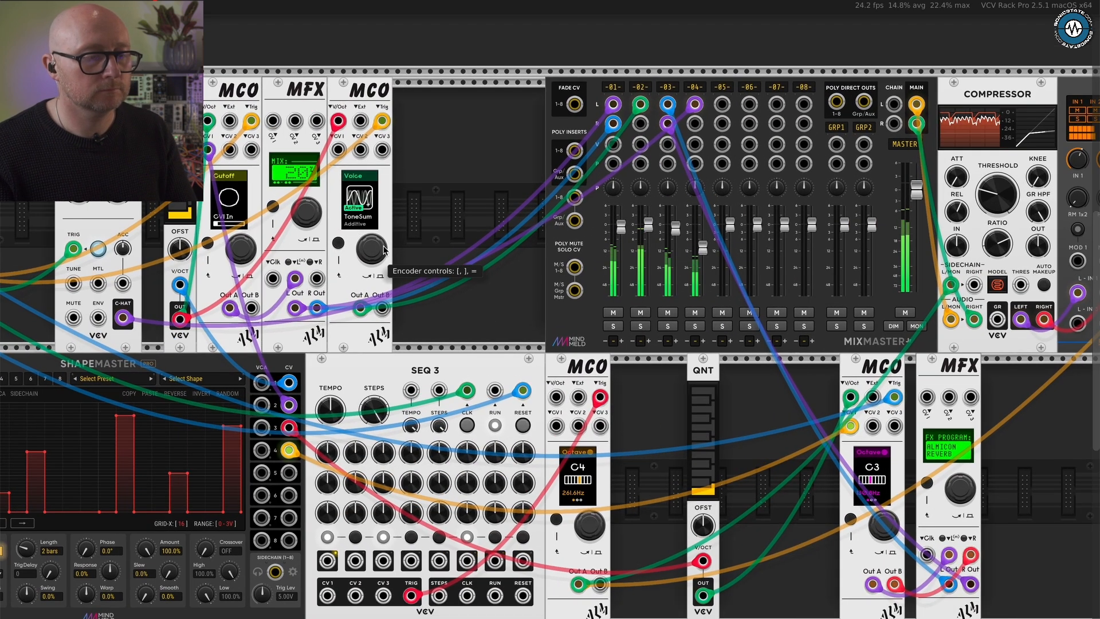
{"action": "key", "text": "bracketright"}
{"action": "key", "text": "bracketright"}
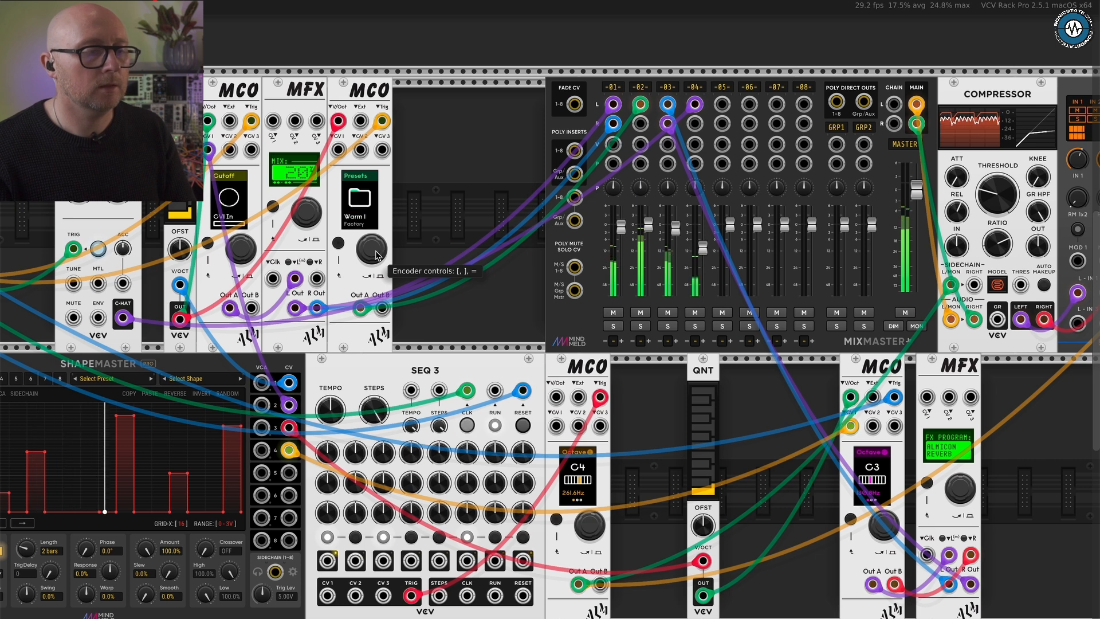
{"action": "key", "text": "bracketright"}
{"action": "key", "text": "bracketright"}
{"action": "key", "text": "bracketright"}
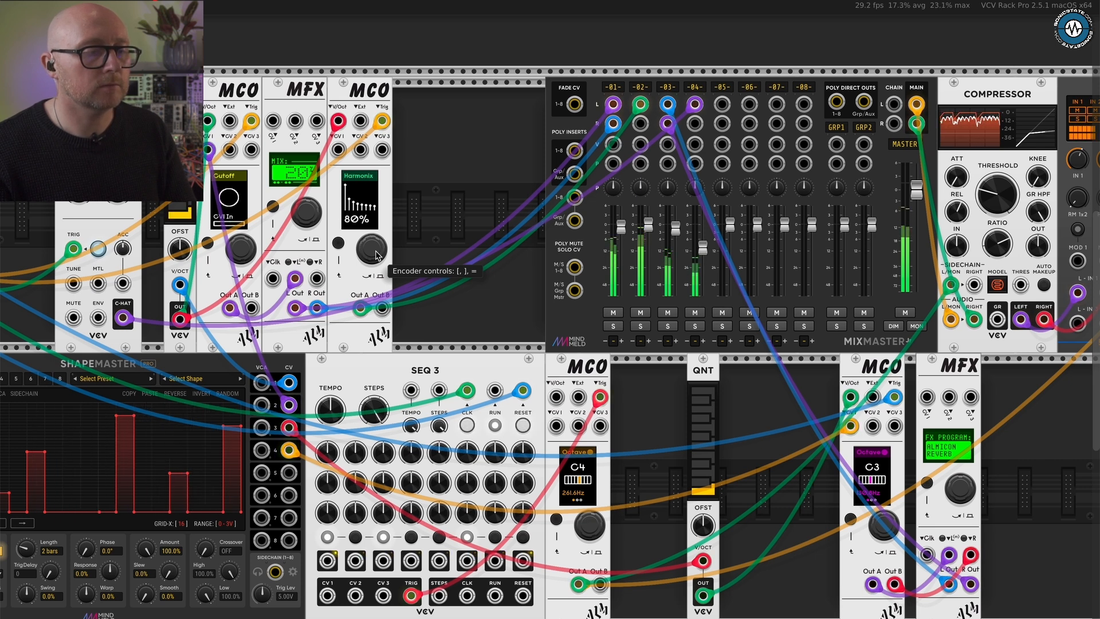
{"action": "key", "text": "bracketright"}
{"action": "key", "text": "bracketright"}
{"action": "key", "text": "bracketright"}
{"action": "key", "text": "bracketright"}
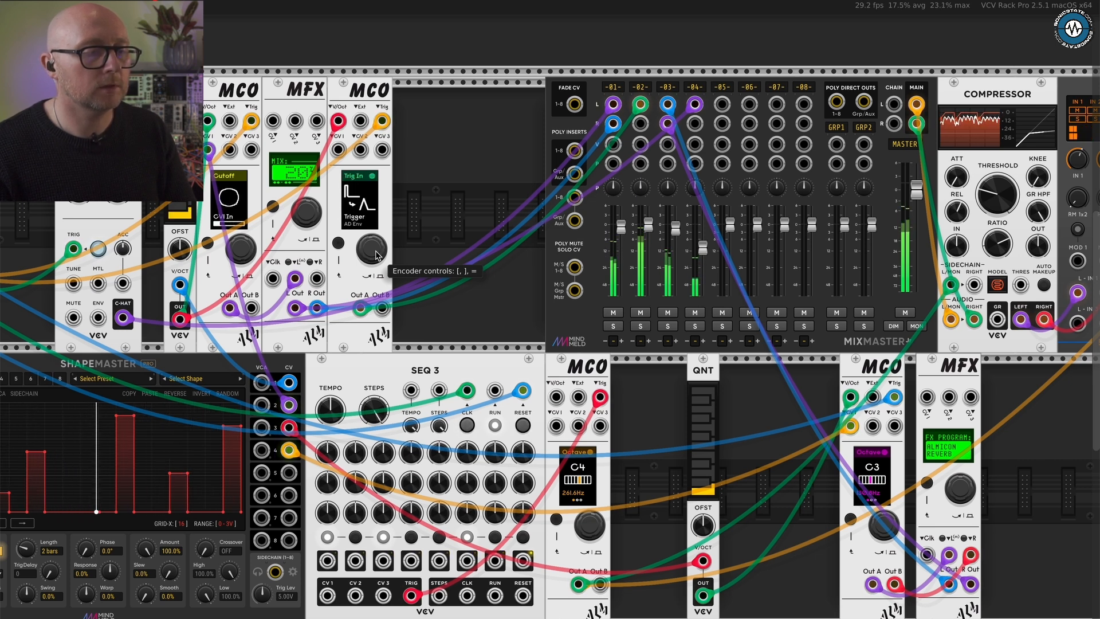
{"action": "key", "text": "bracketright"}
{"action": "key", "text": "bracketright"}
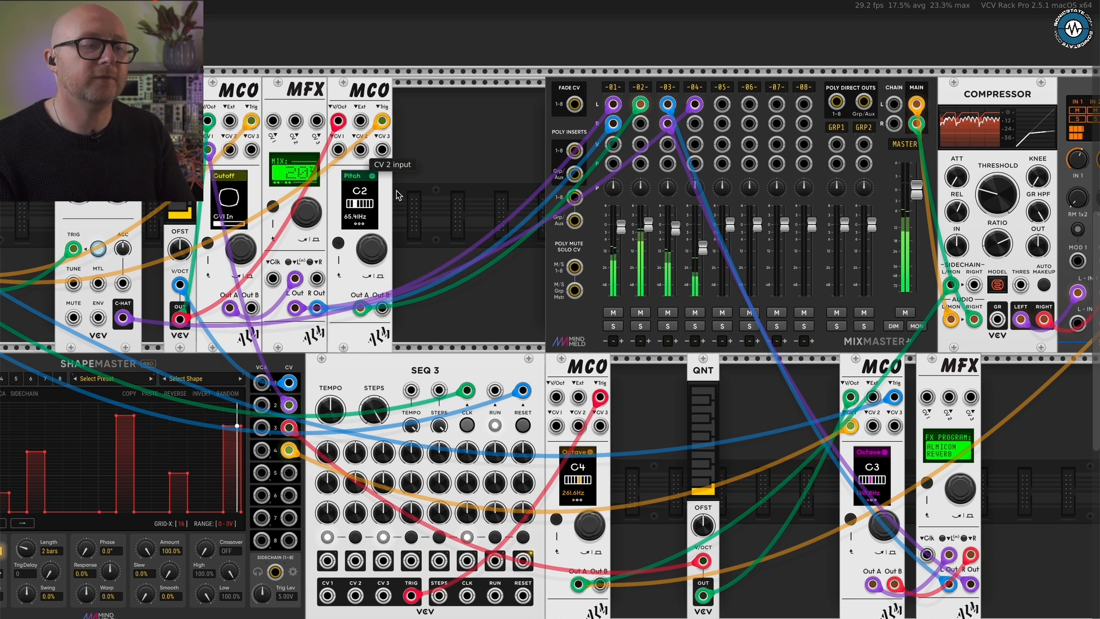
{"action": "left_click", "coordinate": [340, 245]}
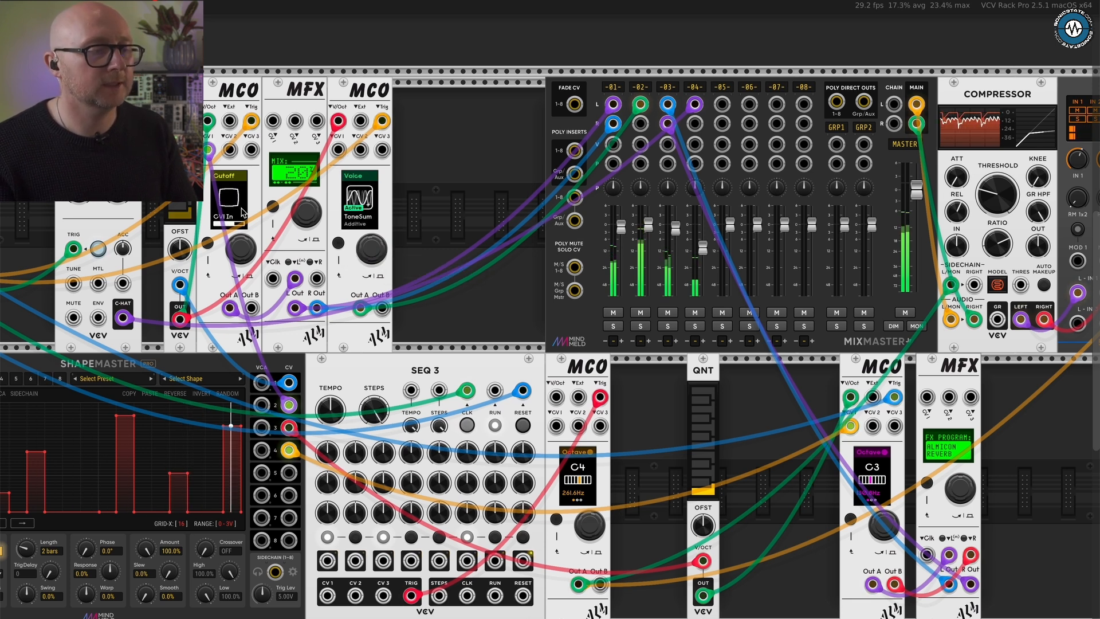
{"action": "scroll", "coordinate": [286, 220], "scroll_direction": "left", "scroll_amount": 3}
{"action": "scroll", "coordinate": [287, 219], "scroll_direction": "down", "scroll_amount": 1}
{"action": "scroll", "coordinate": [286, 220], "scroll_direction": "left", "scroll_amount": 3}
{"action": "scroll", "coordinate": [286, 220], "scroll_direction": "down", "scroll_amount": 1}
{"action": "scroll", "coordinate": [370, 248], "scroll_direction": "left", "scroll_amount": 3}
{"action": "scroll", "coordinate": [370, 249], "scroll_direction": "up", "scroll_amount": 2}
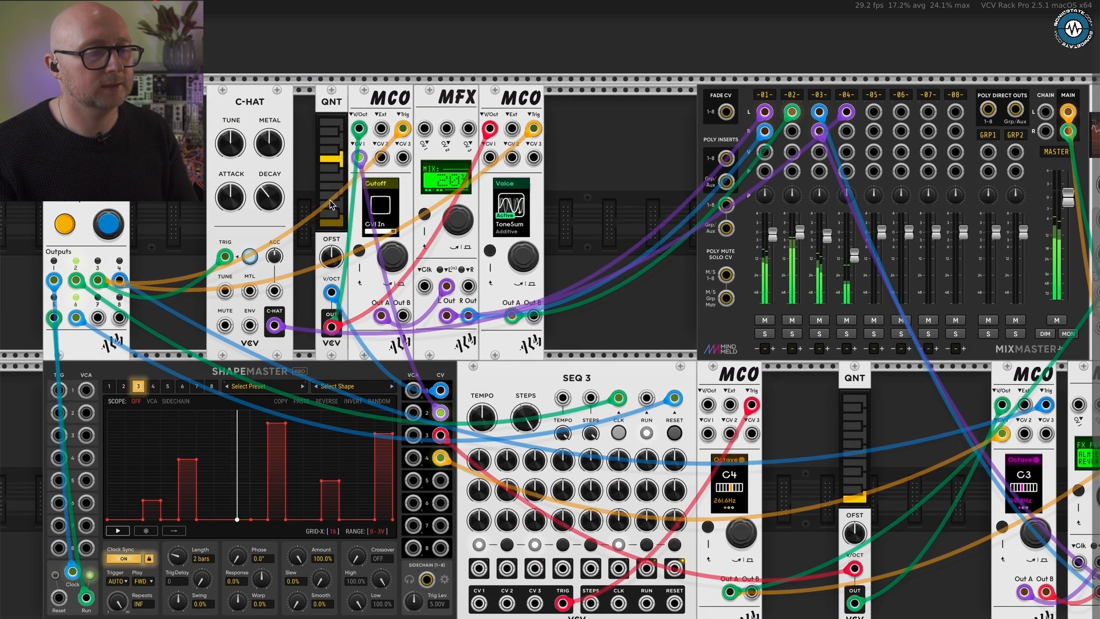
{"action": "scroll", "coordinate": [438, 364], "scroll_direction": "down", "scroll_amount": 2}
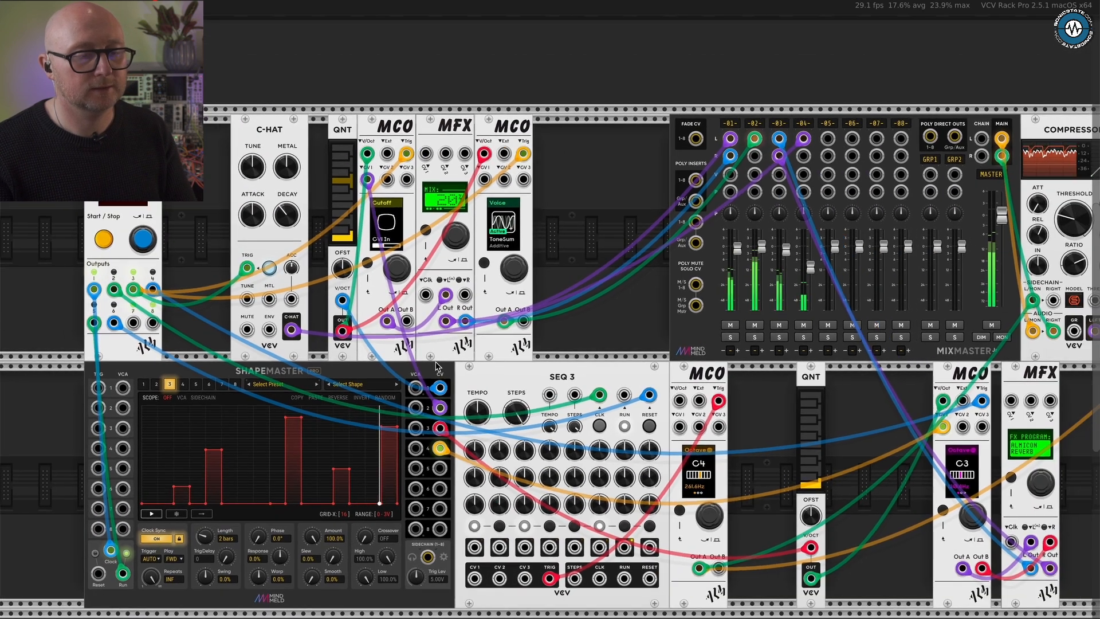
- Set the ShapeMaster channel 3 output range to 0 - 2V
{"action": "scroll", "coordinate": [439, 367], "scroll_direction": "right", "scroll_amount": 3}
{"action": "scroll", "coordinate": [438, 367], "scroll_direction": "down", "scroll_amount": 1}
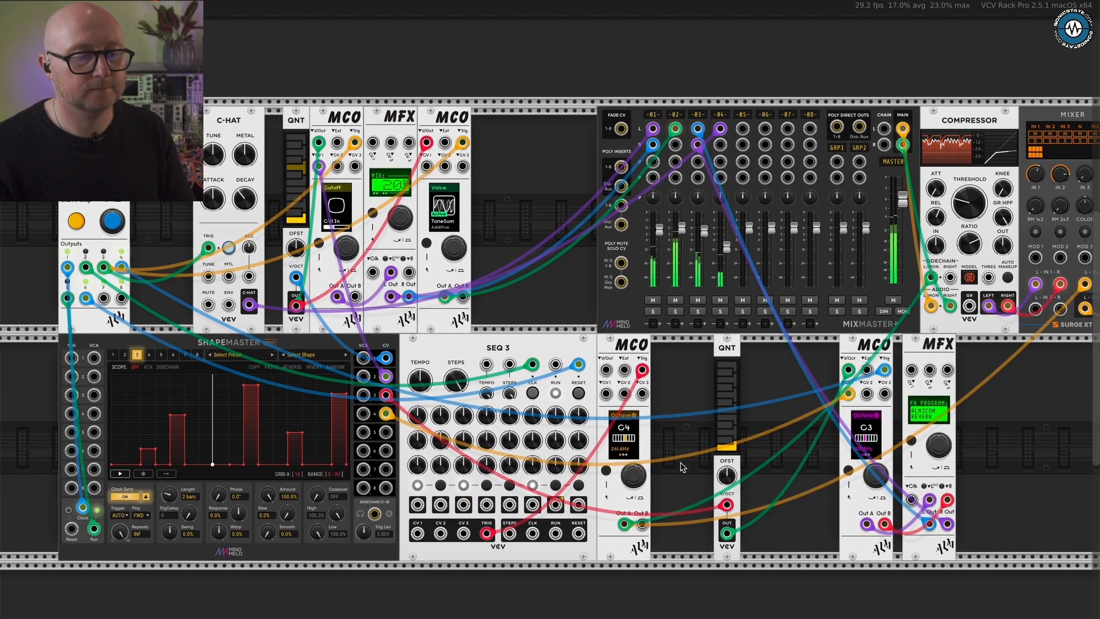
{"action": "left_click", "coordinate": [335, 474]}
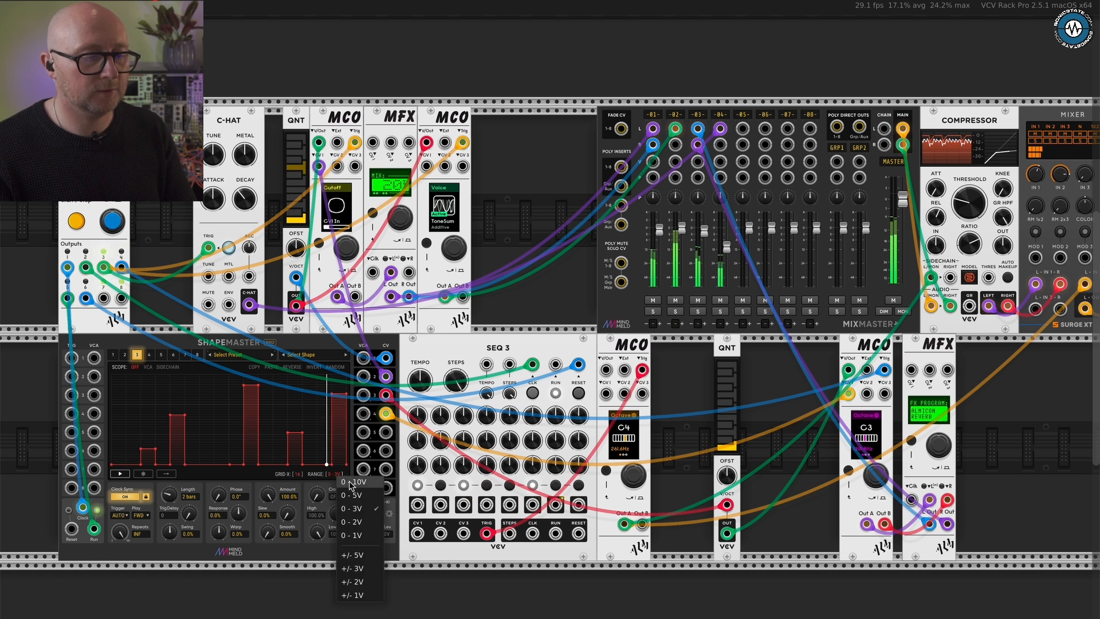
{"action": "left_click", "coordinate": [357, 522]}
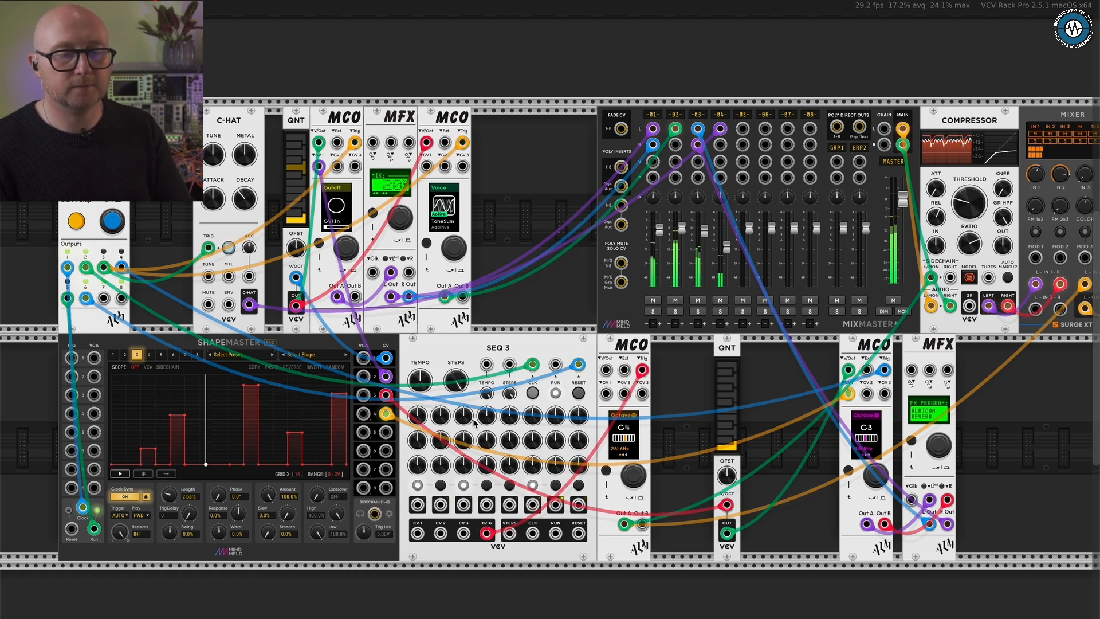
{"action": "scroll", "coordinate": [764, 385], "scroll_direction": "right", "scroll_amount": 3}
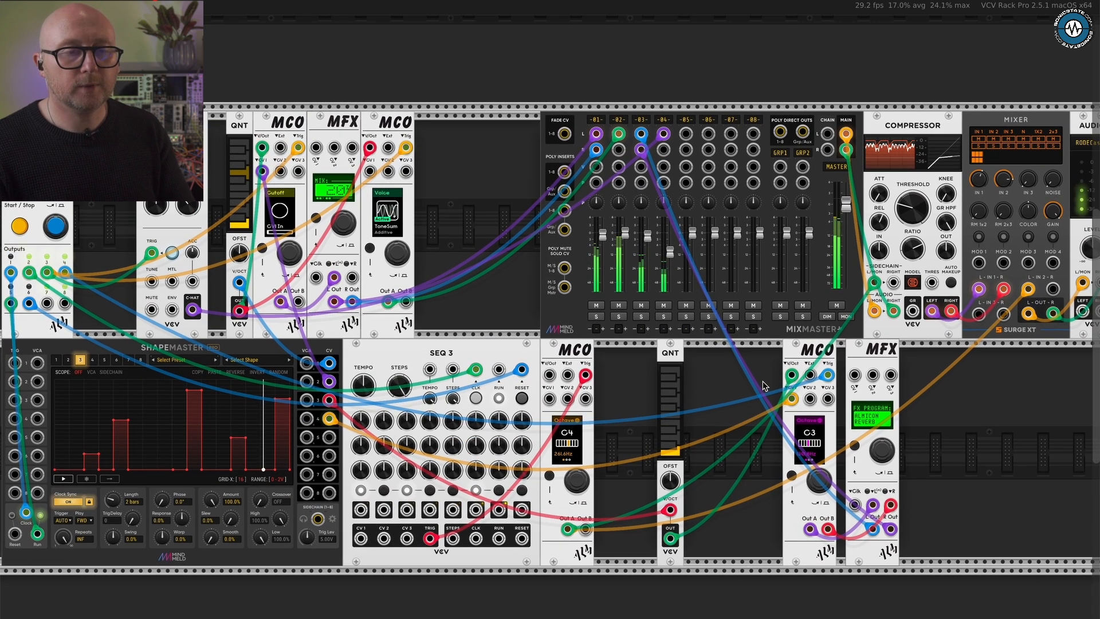
- Move the lower-row MFX farther right to widen the gap between it and the neighbouring MCO
{"action": "scroll", "coordinate": [764, 385], "scroll_direction": "down", "scroll_amount": 3}
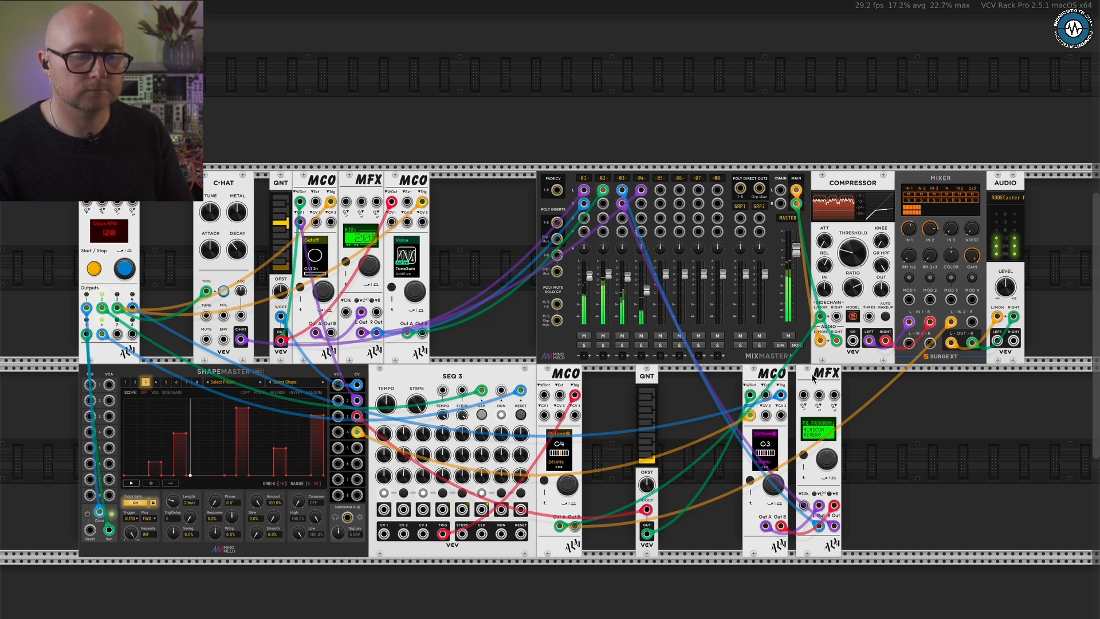
{"action": "left_click_drag", "start_coordinate": [812, 378], "coordinate": [834, 378]}
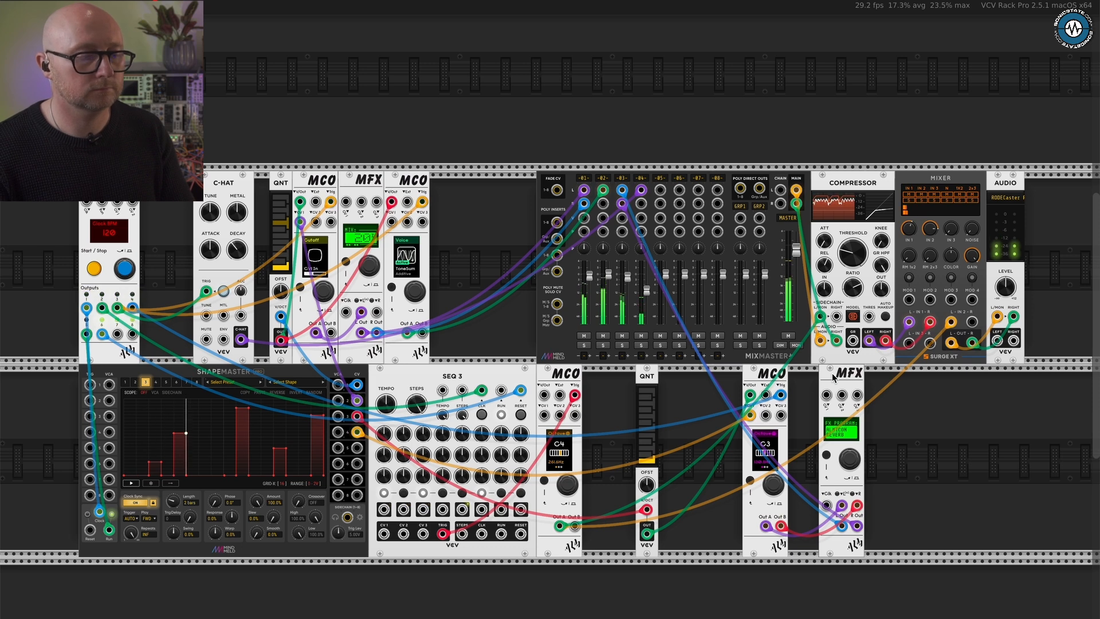
{"action": "scroll", "coordinate": [786, 439], "scroll_direction": "up", "scroll_amount": 5}
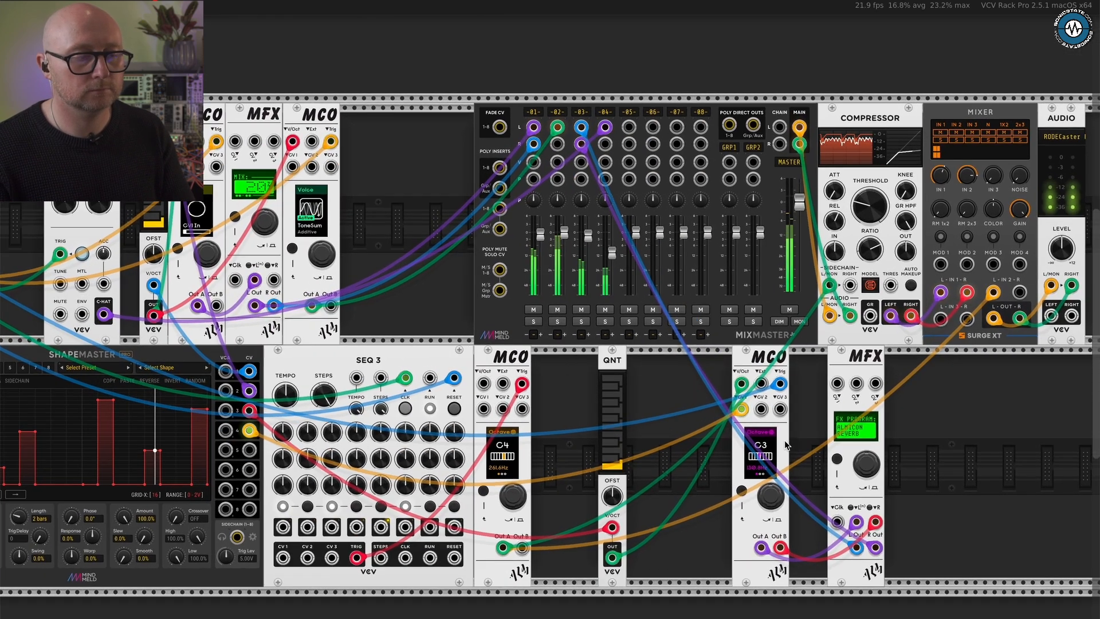
{"action": "scroll", "coordinate": [785, 440], "scroll_direction": "down", "scroll_amount": 3}
- Step the lower-row MCO beside the MFX through its Pitch, Chord and Detune pages to the Cutoff page
{"action": "scroll", "coordinate": [856, 398], "scroll_direction": "up", "scroll_amount": 3}
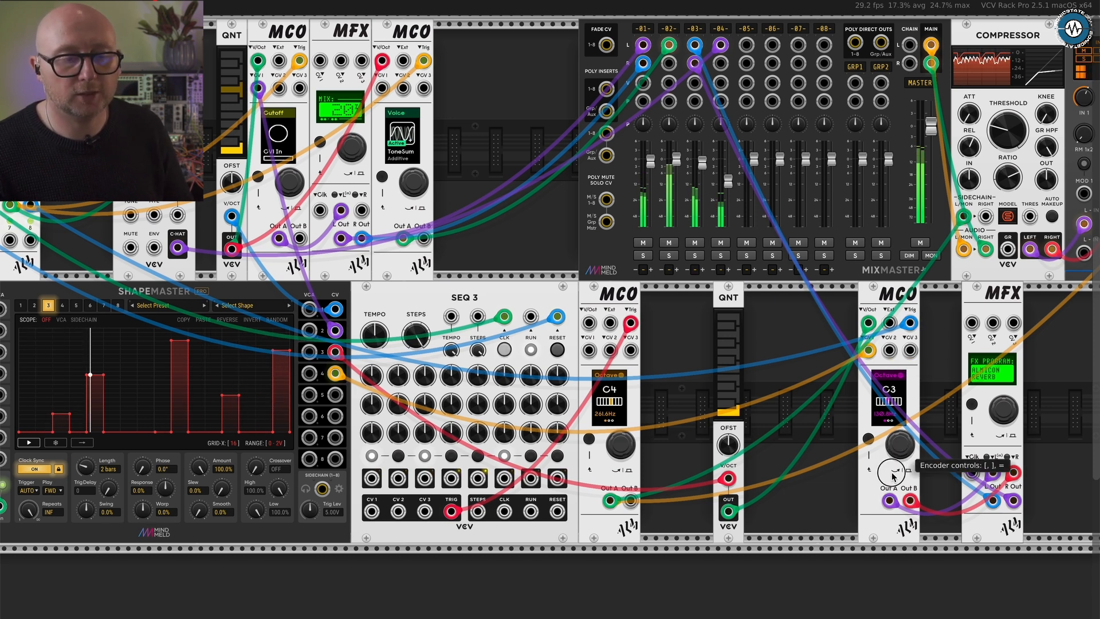
{"action": "left_click", "coordinate": [901, 443]}
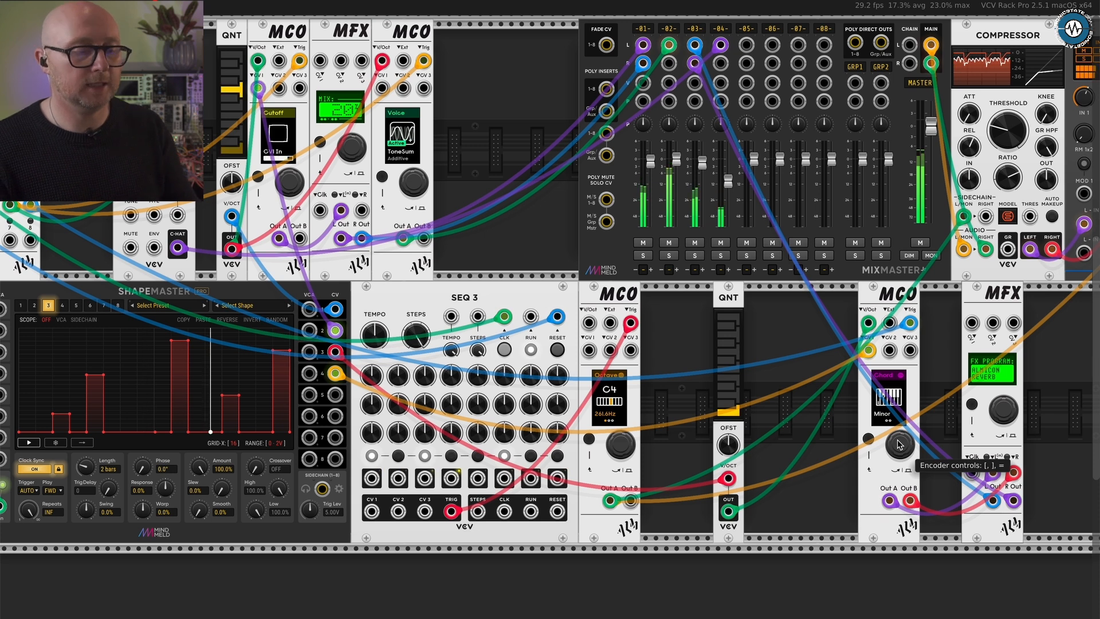
{"action": "scroll", "coordinate": [819, 421], "scroll_direction": "down", "scroll_amount": 1}
{"action": "scroll", "coordinate": [819, 421], "scroll_direction": "down", "scroll_amount": 3}
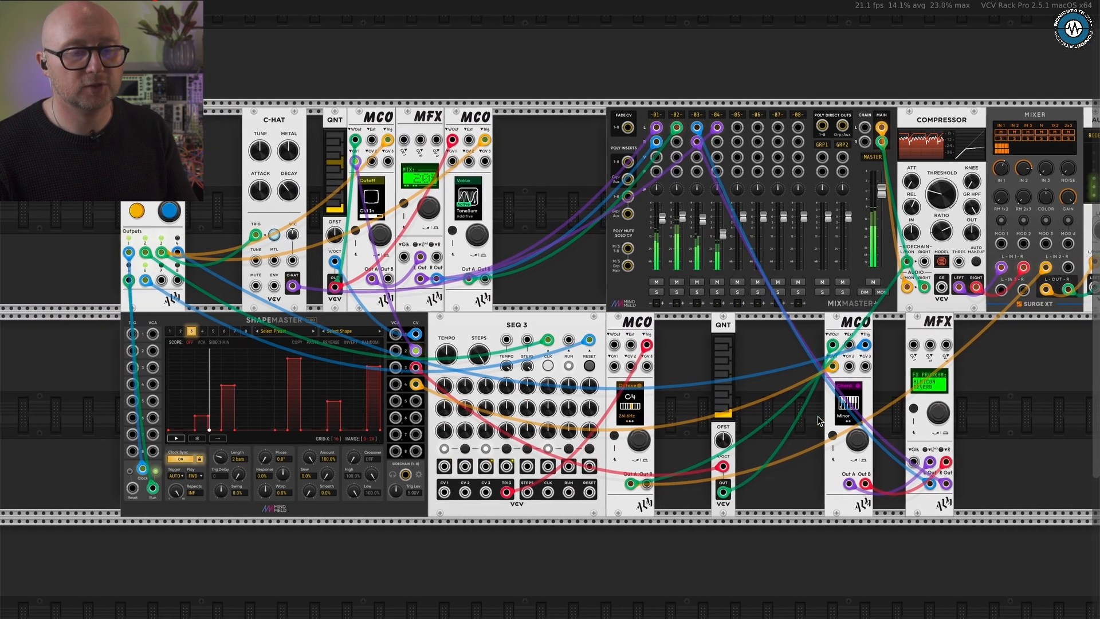
{"action": "scroll", "coordinate": [819, 421], "scroll_direction": "up", "scroll_amount": 2}
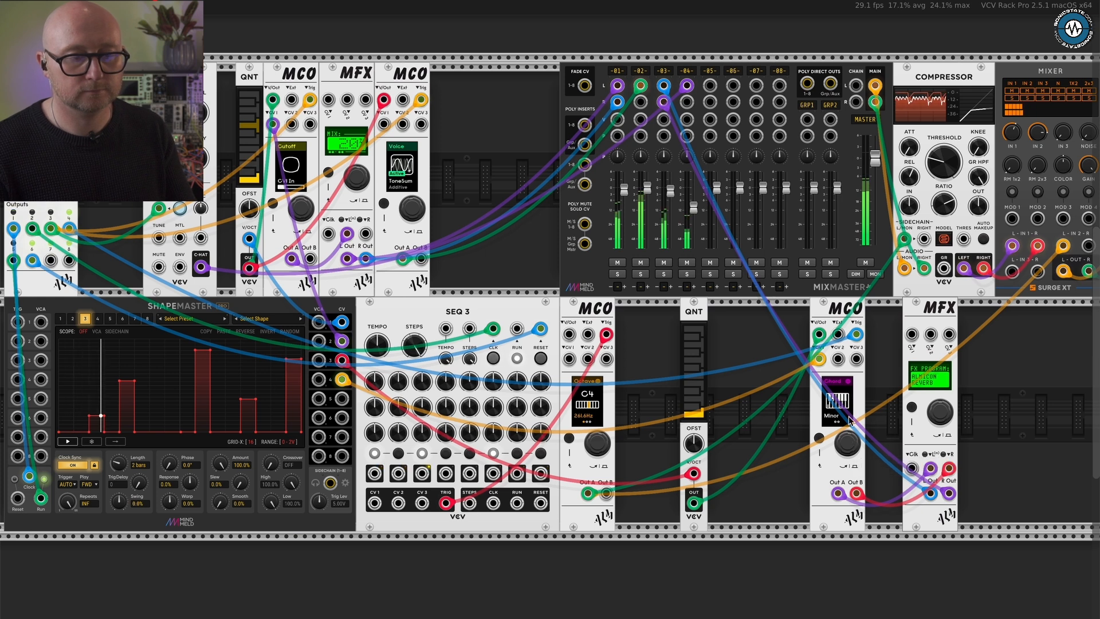
{"action": "left_click", "coordinate": [819, 437]}
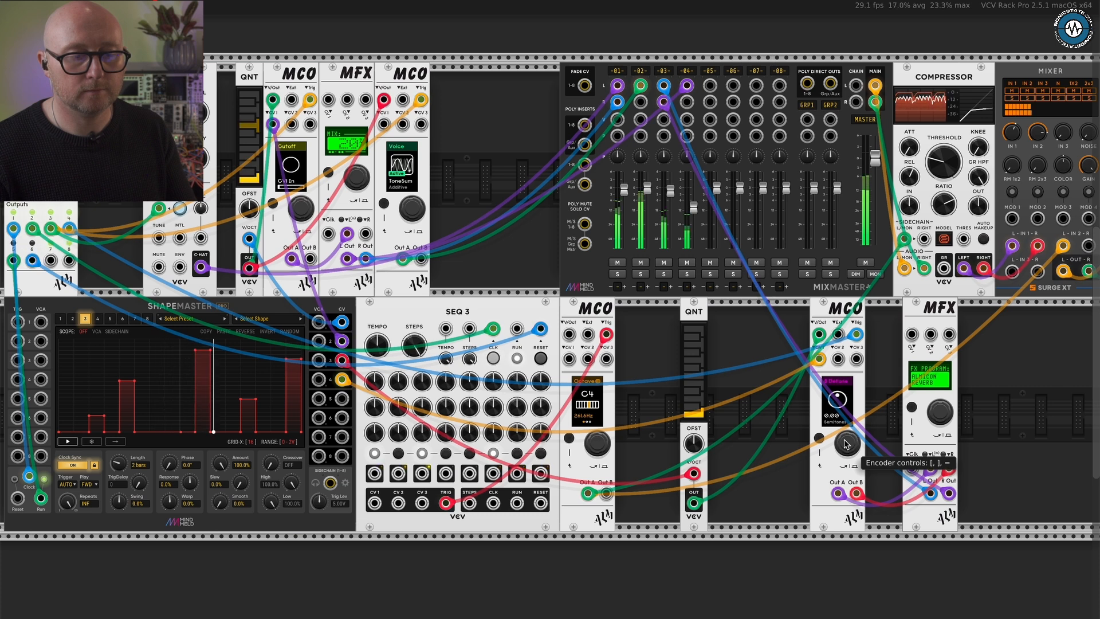
{"action": "key", "text": "bracketright"}
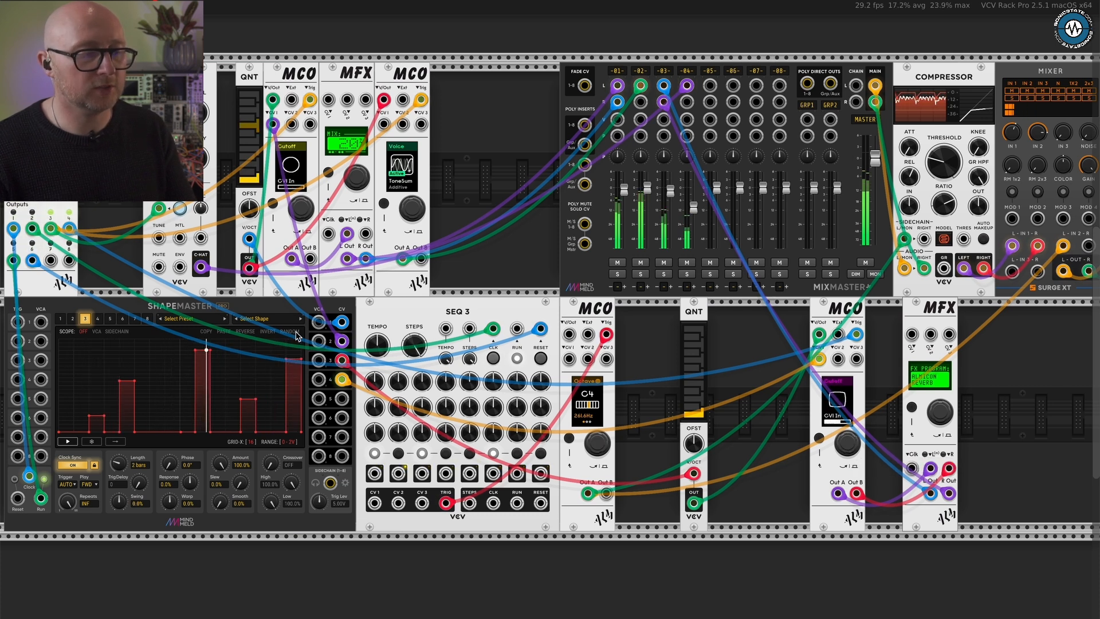
- Select ShapeMaster channel 4 and set its length to 1 bar
{"action": "left_click", "coordinate": [99, 319]}
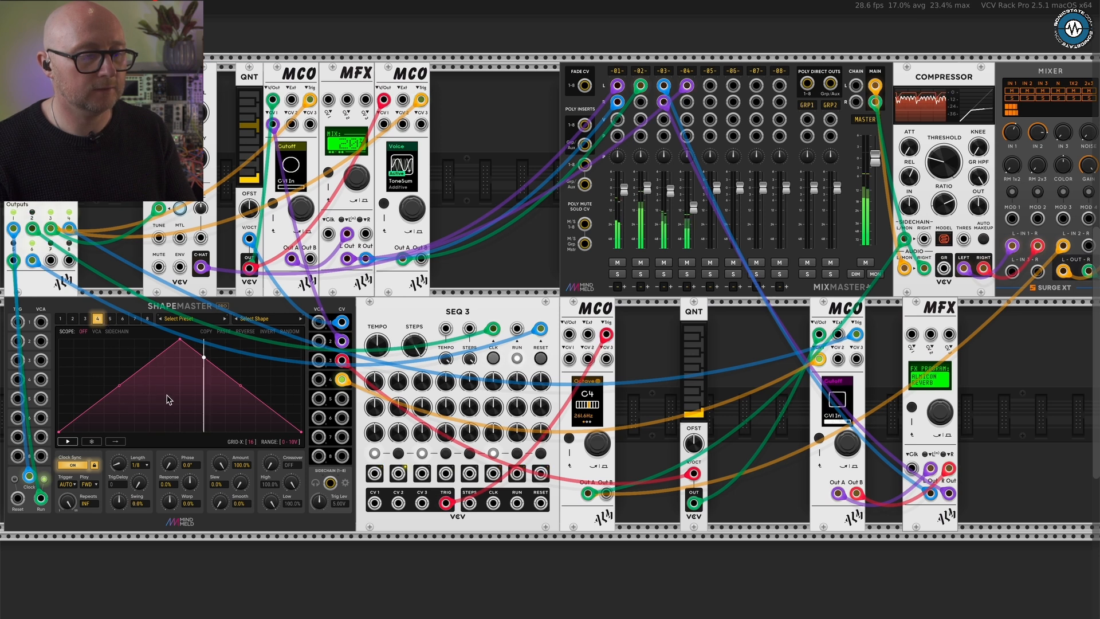
{"action": "left_click_drag", "start_coordinate": [118, 463], "coordinate": [154, 405]}
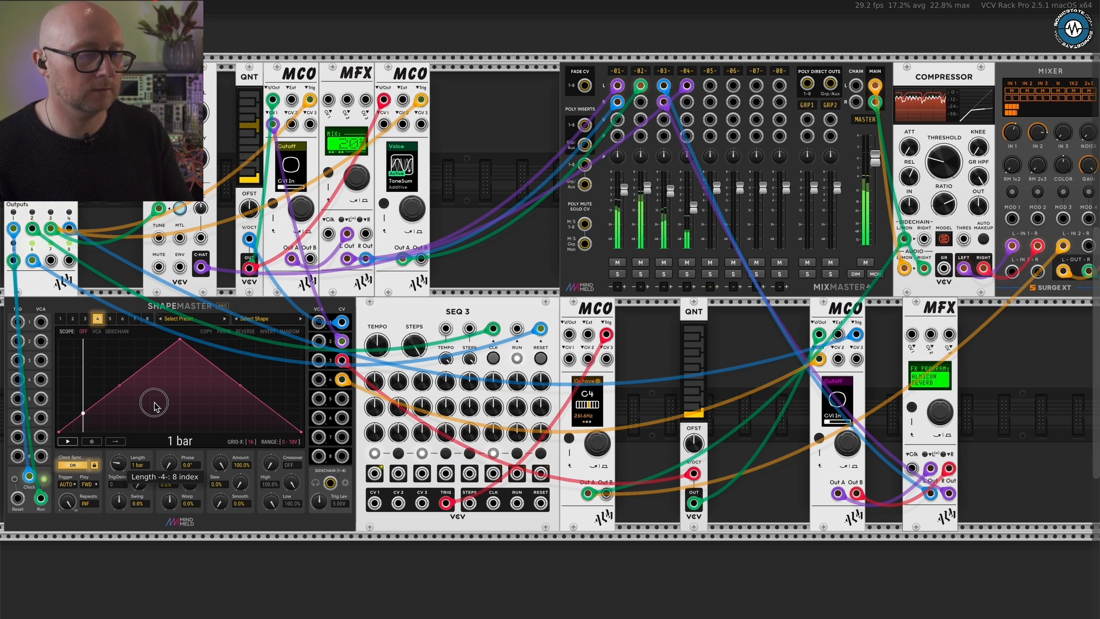
{"action": "left_click_drag", "start_coordinate": [154, 405], "coordinate": [156, 406]}
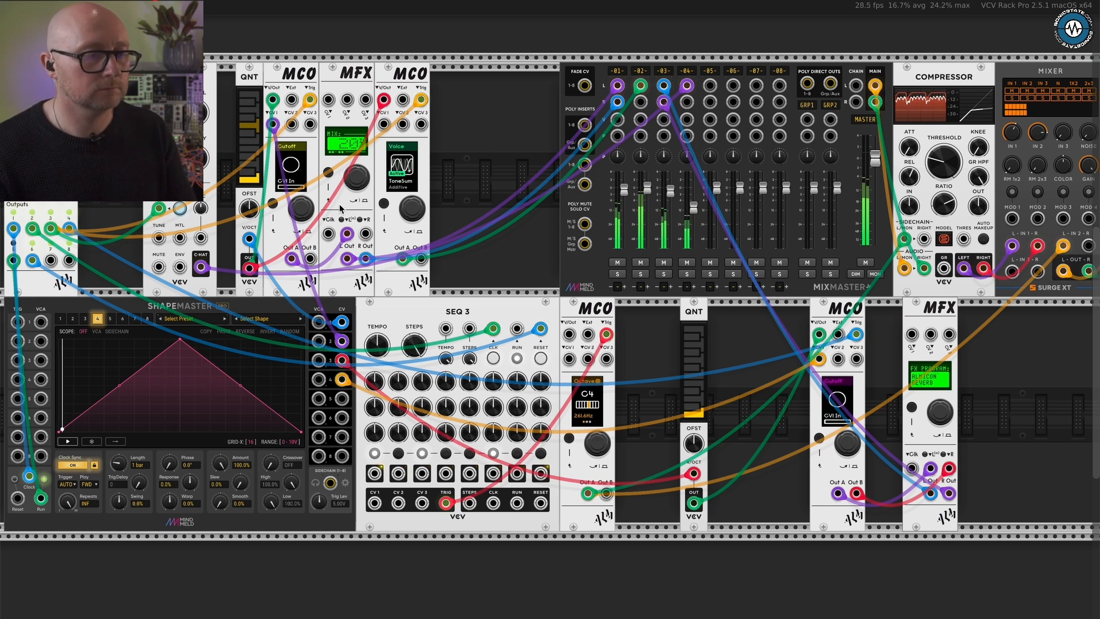
- Open the Octave setting of the upper-row MCO beside the QNT, try C1 and C4, and return it to C2
{"action": "left_click", "coordinate": [295, 209]}
{"action": "left_click", "coordinate": [302, 208]}
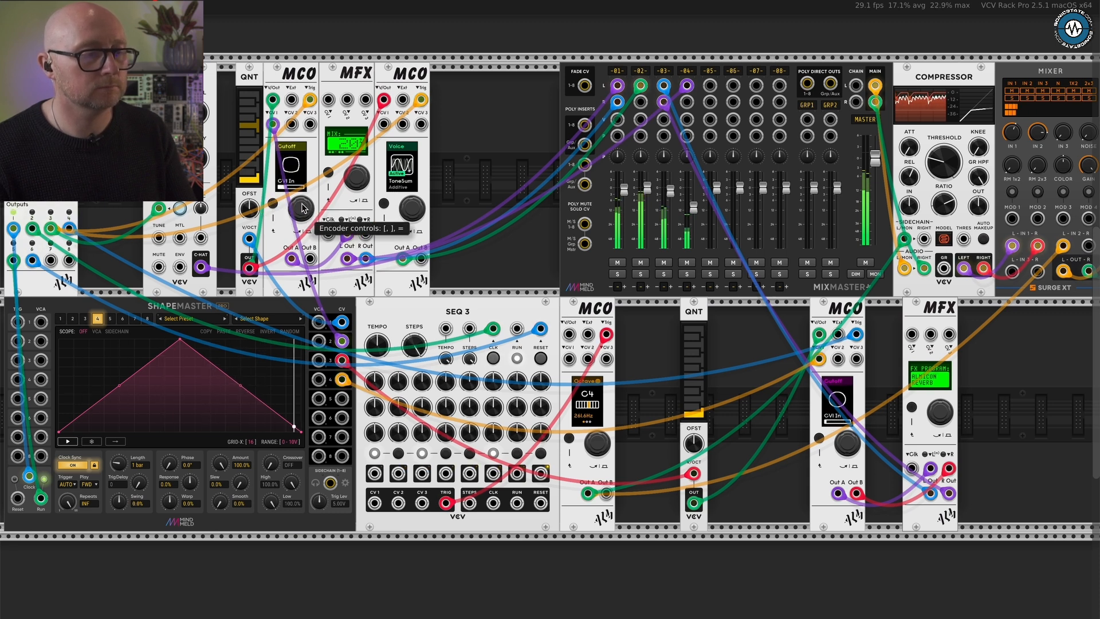
{"action": "left_click", "coordinate": [302, 208]}
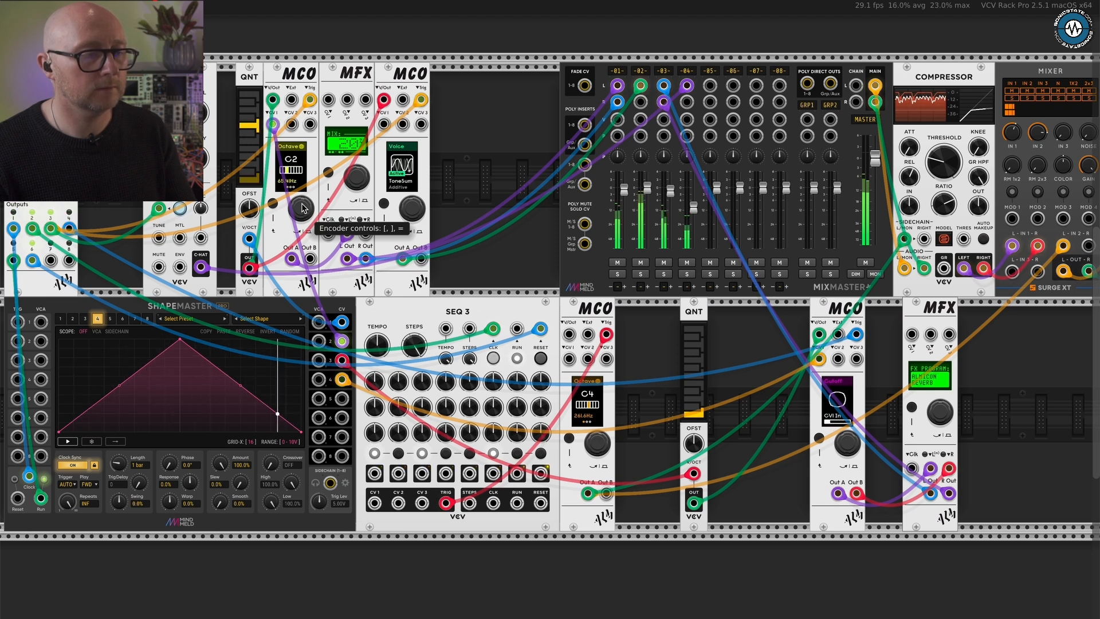
{"action": "key", "text": "bracketleft"}
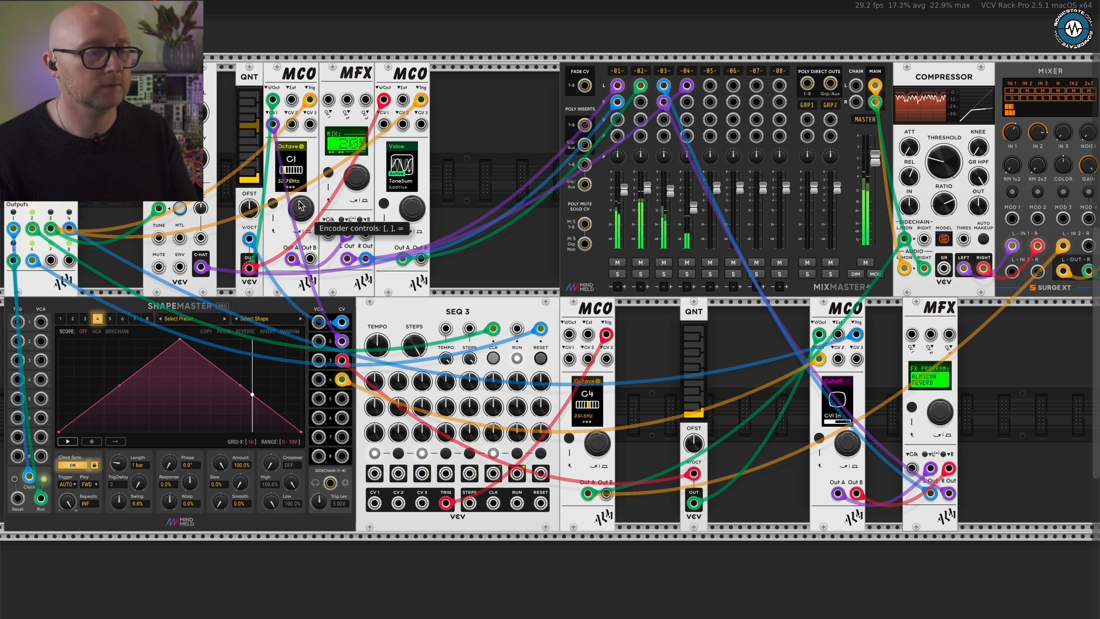
{"action": "key", "text": "bracketleft"}
{"action": "key", "text": "bracketleft"}
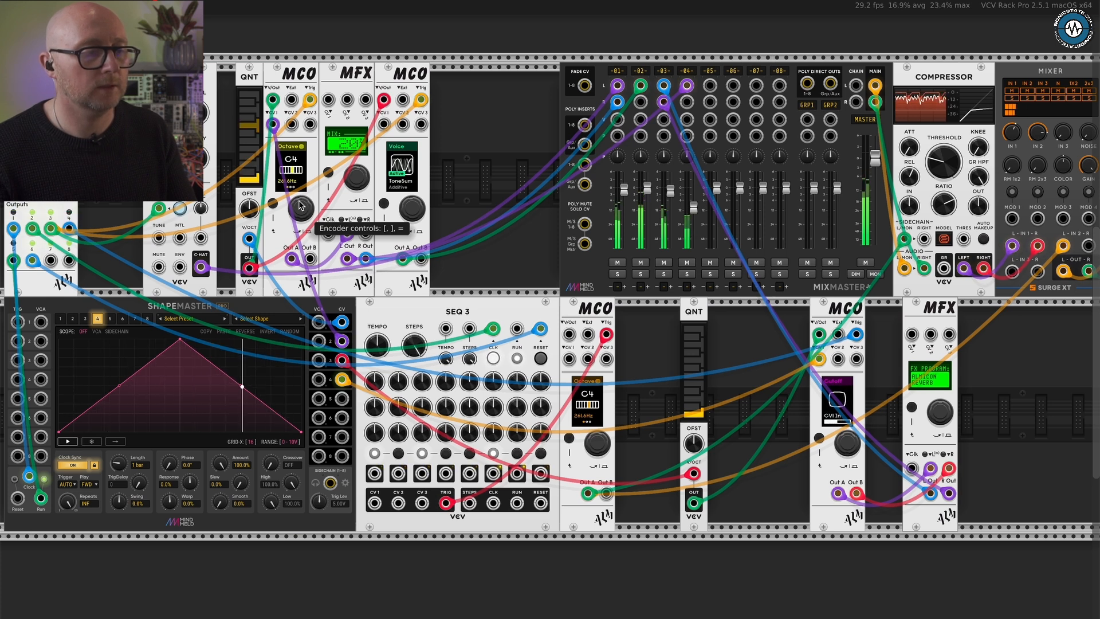
{"action": "key", "text": "bracketleft"}
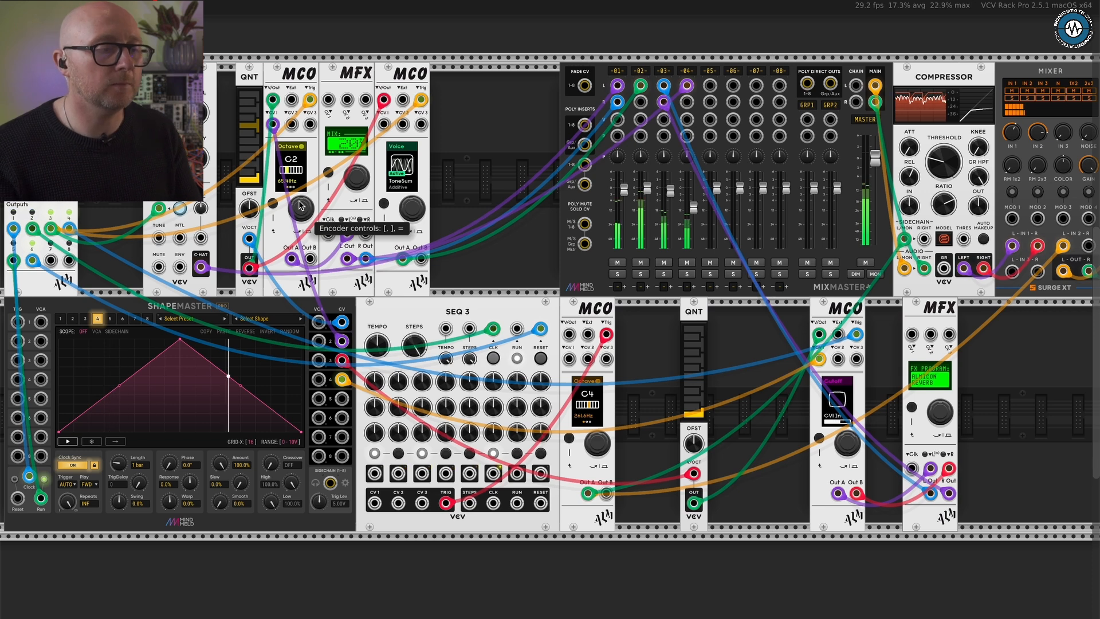
- Try octave extremes from C0 up to C7 on the upper-row MCO, restore C2, and leave the octave editing
{"action": "scroll", "coordinate": [263, 187], "scroll_direction": "up", "scroll_amount": 2}
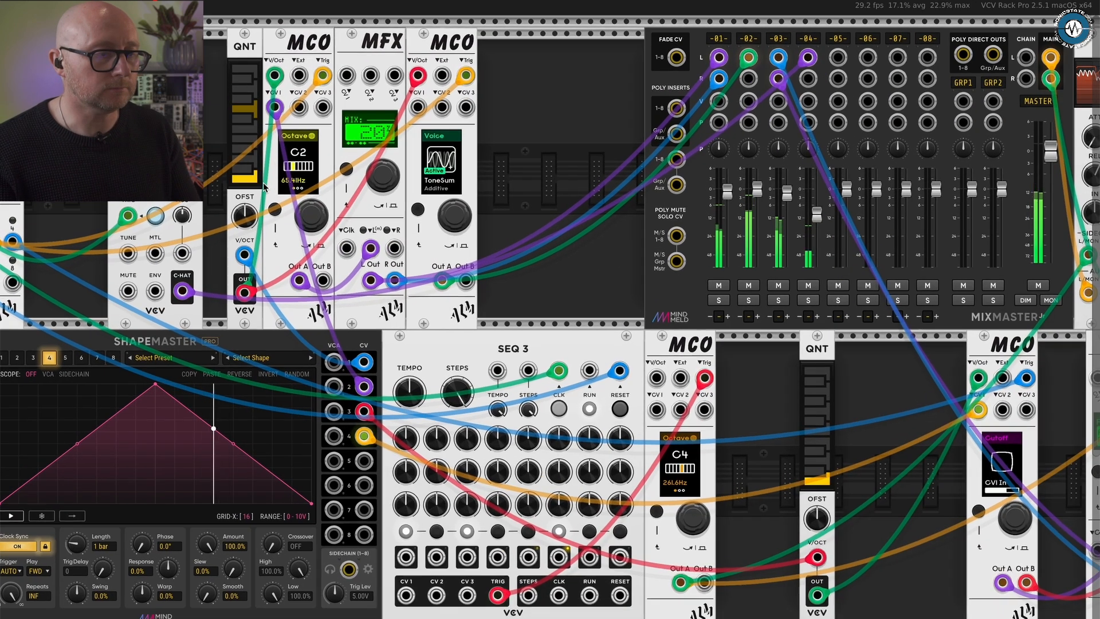
{"action": "scroll", "coordinate": [263, 187], "scroll_direction": "up", "scroll_amount": 2}
{"action": "scroll", "coordinate": [263, 187], "scroll_direction": "left", "scroll_amount": 8}
{"action": "scroll", "coordinate": [263, 187], "scroll_direction": "left", "scroll_amount": 2}
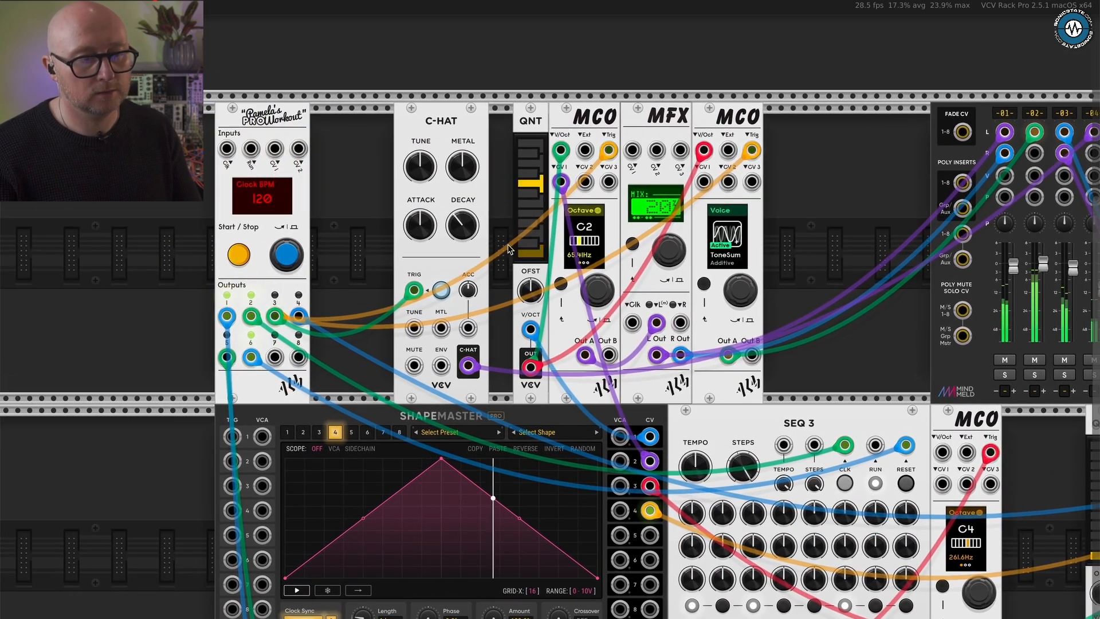
{"action": "key", "text": "bracketleft"}
{"action": "key", "text": "bracketleft"}
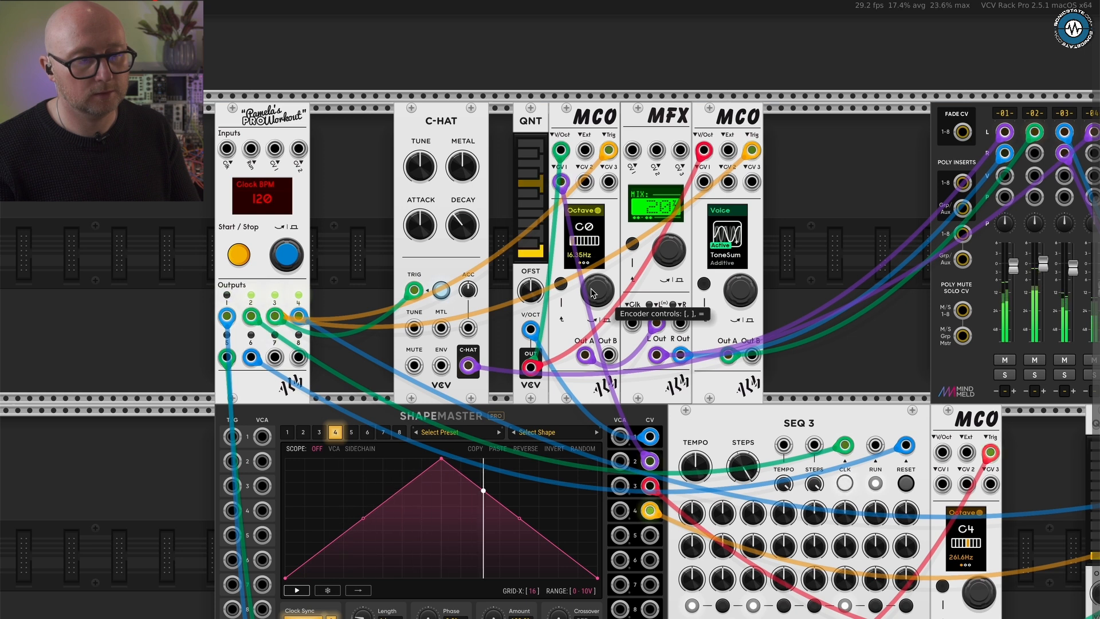
{"action": "key", "text": "bracketright"}
{"action": "key", "text": "bracketright"}
{"action": "key", "text": "bracketright"}
{"action": "key", "text": "bracketright"}
{"action": "key", "text": "bracketright"}
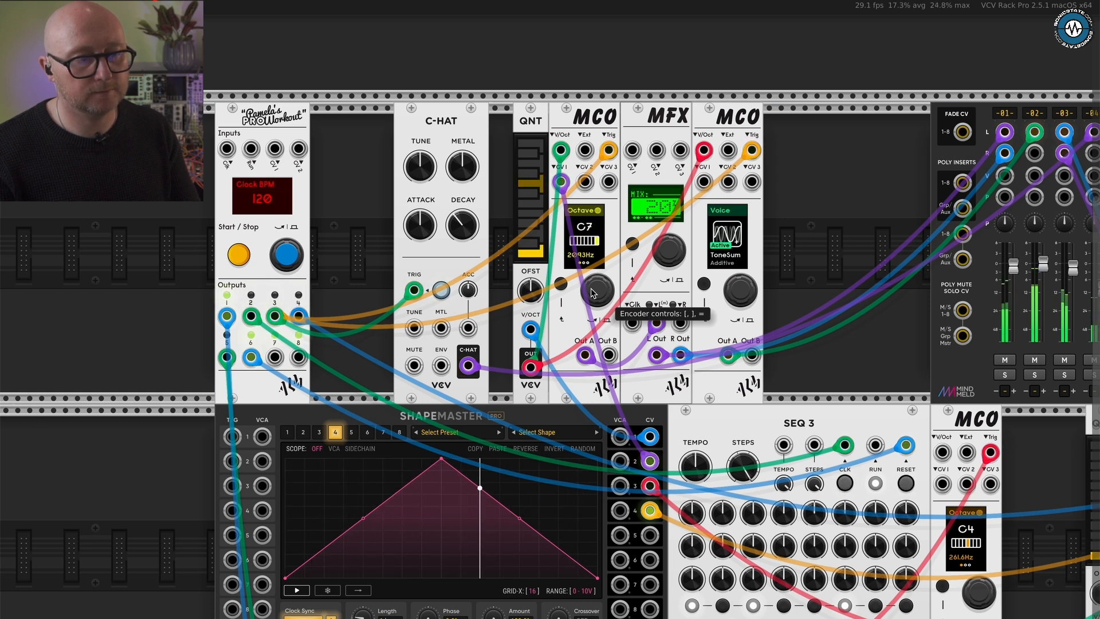
{"action": "key", "text": "bracketleft"}
{"action": "key", "text": "bracketleft"}
{"action": "key", "text": "bracketleft"}
{"action": "key", "text": "bracketleft"}
{"action": "key", "text": "bracketleft"}
{"action": "key", "text": "bracketleft"}
{"action": "key", "text": "bracketleft"}
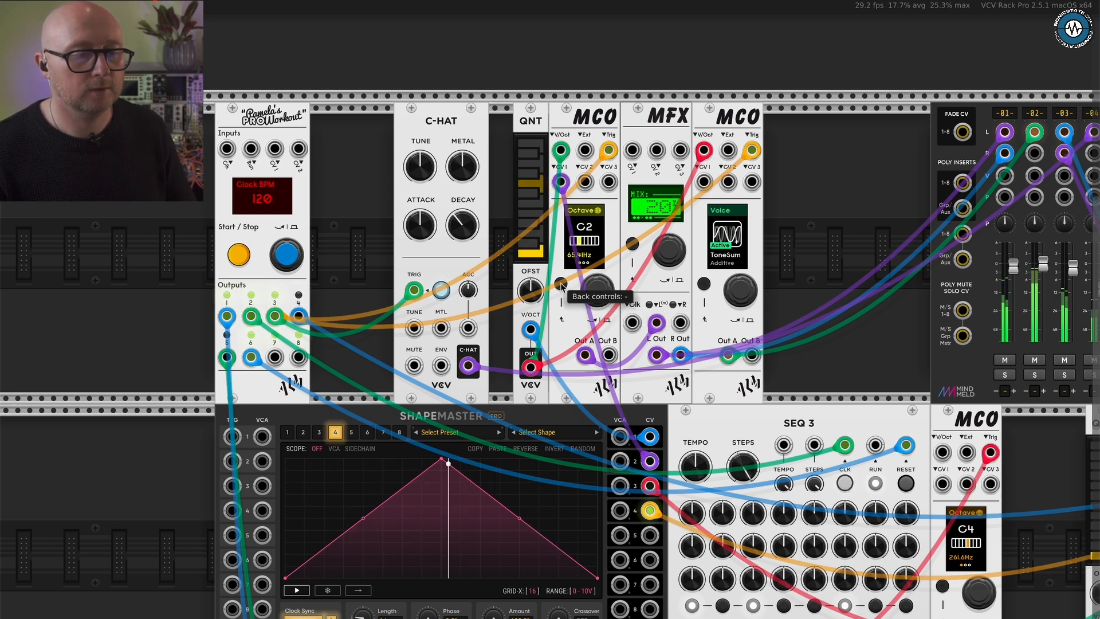
{"action": "left_click", "coordinate": [599, 293]}
{"action": "left_click", "coordinate": [599, 292]}
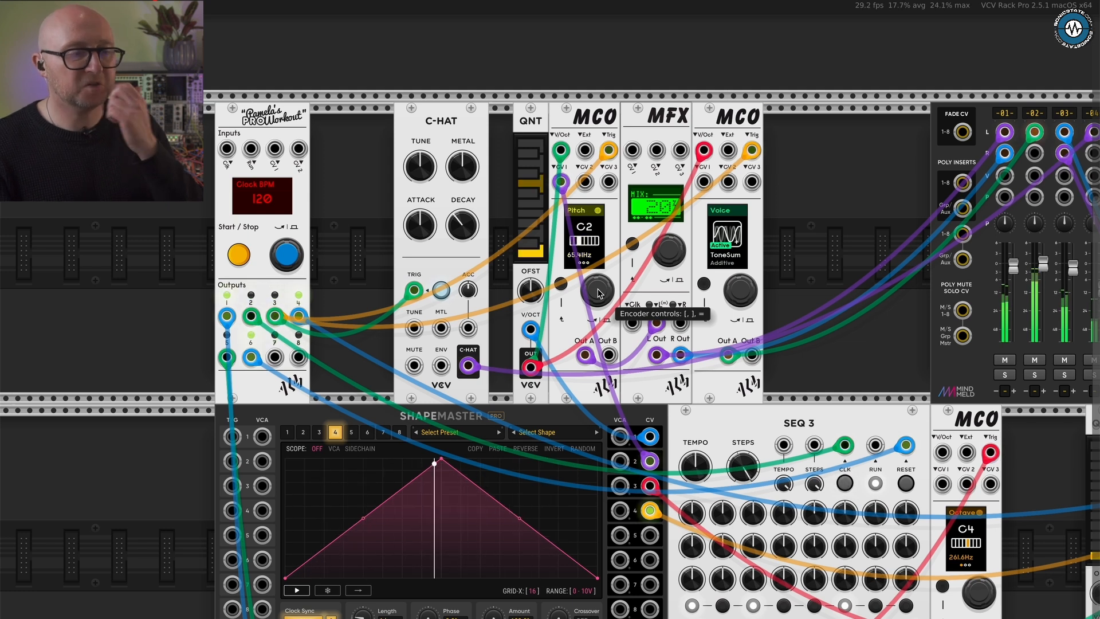
- Bend the rising segment of ShapeMaster channel 4's triangle into a concave curve and lower its peak to roughly half height
{"action": "scroll", "coordinate": [598, 292], "scroll_direction": "down", "scroll_amount": 1}
{"action": "scroll", "coordinate": [598, 293], "scroll_direction": "down", "scroll_amount": 2}
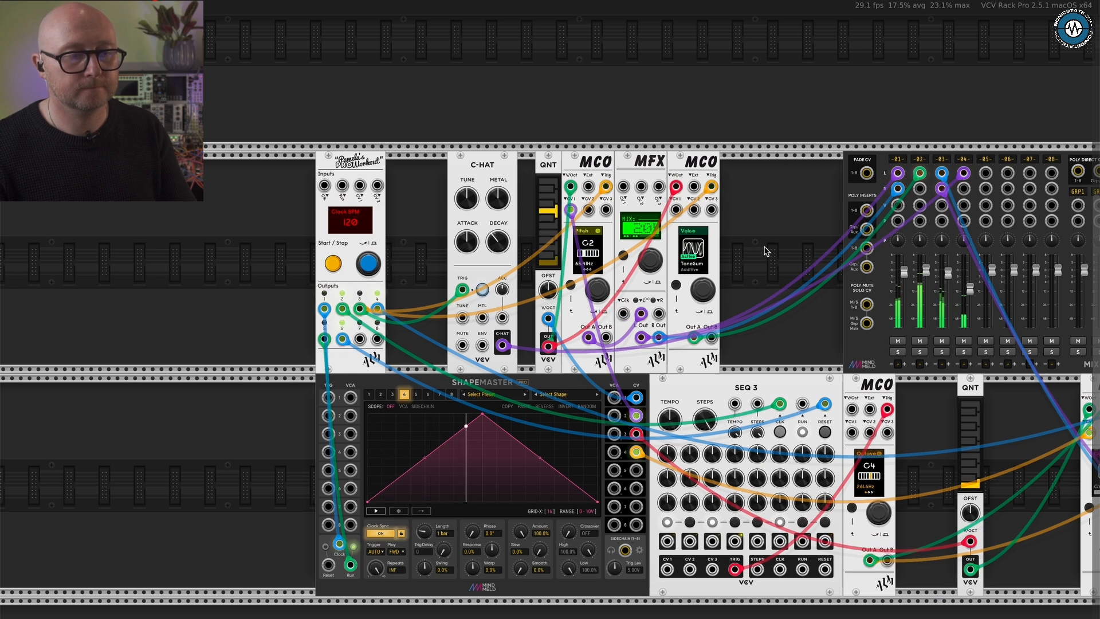
{"action": "scroll", "coordinate": [764, 251], "scroll_direction": "right", "scroll_amount": 10}
{"action": "scroll", "coordinate": [764, 251], "scroll_direction": "down", "scroll_amount": 2}
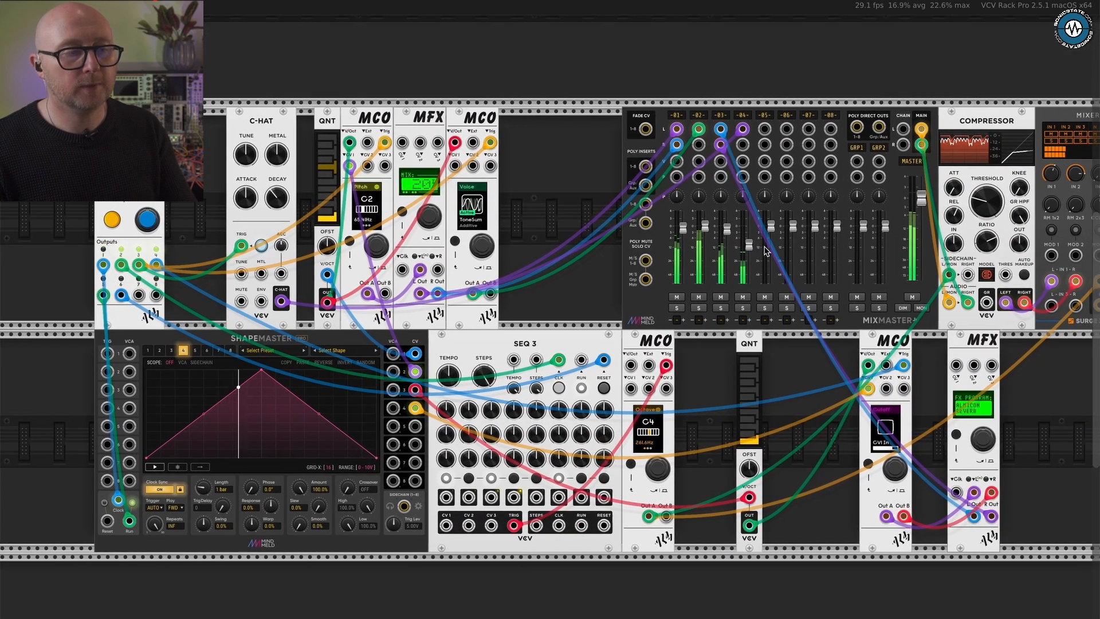
{"action": "scroll", "coordinate": [766, 251], "scroll_direction": "right", "scroll_amount": 2}
{"action": "scroll", "coordinate": [766, 250], "scroll_direction": "up", "scroll_amount": 1}
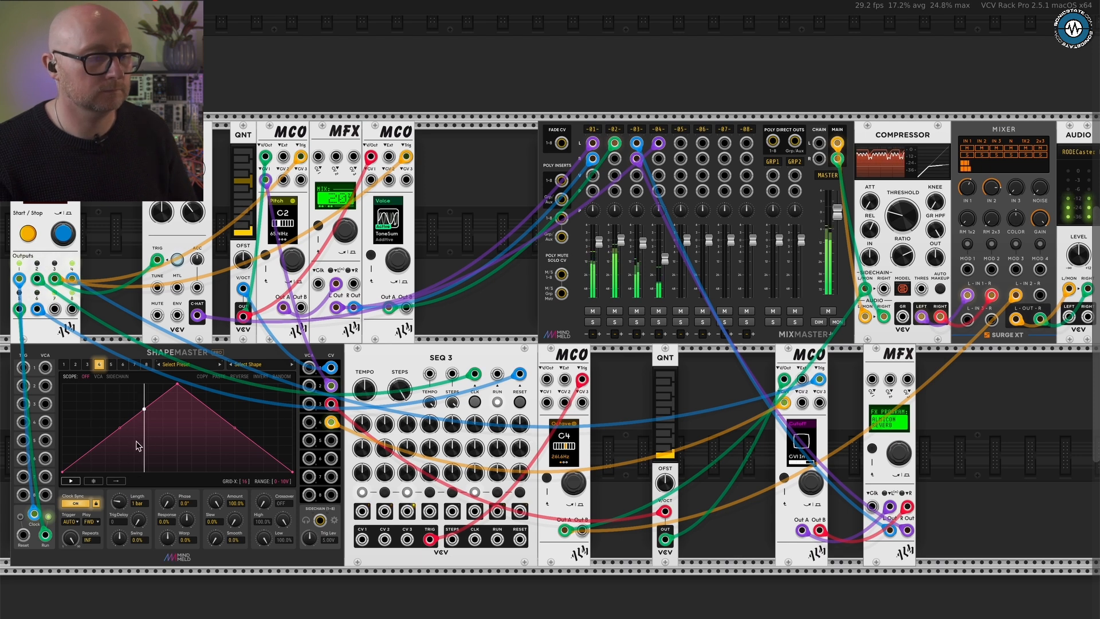
{"action": "left_click_drag", "start_coordinate": [119, 430], "coordinate": [140, 454]}
{"action": "left_click_drag", "start_coordinate": [177, 384], "coordinate": [177, 422]}
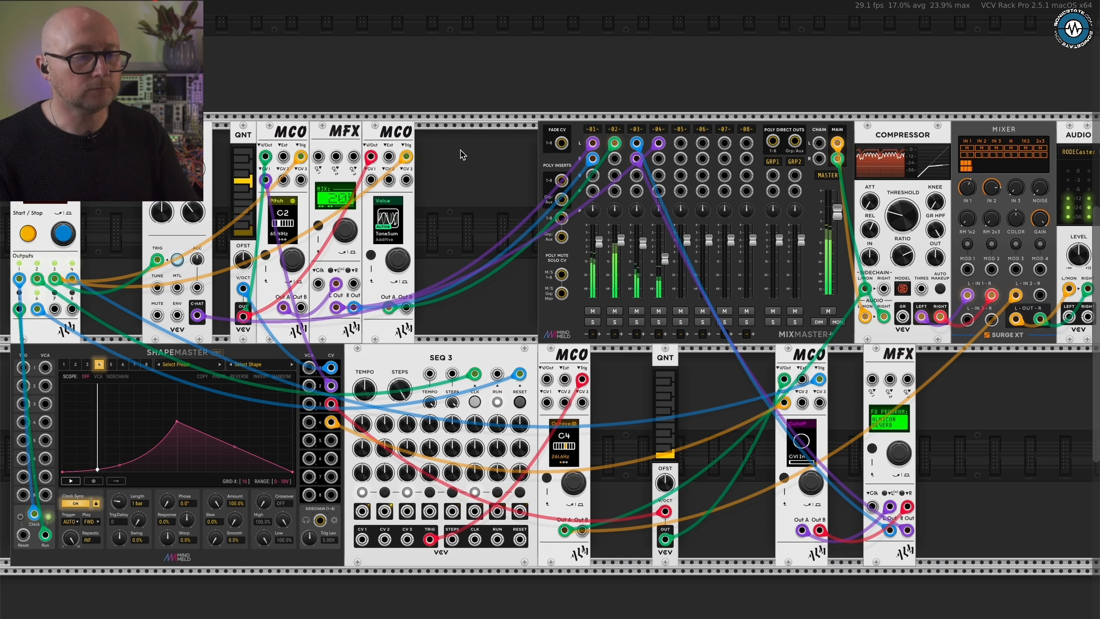
{"action": "scroll", "coordinate": [461, 155], "scroll_direction": "down", "scroll_amount": 3}
{"action": "scroll", "coordinate": [461, 155], "scroll_direction": "up", "scroll_amount": 1}
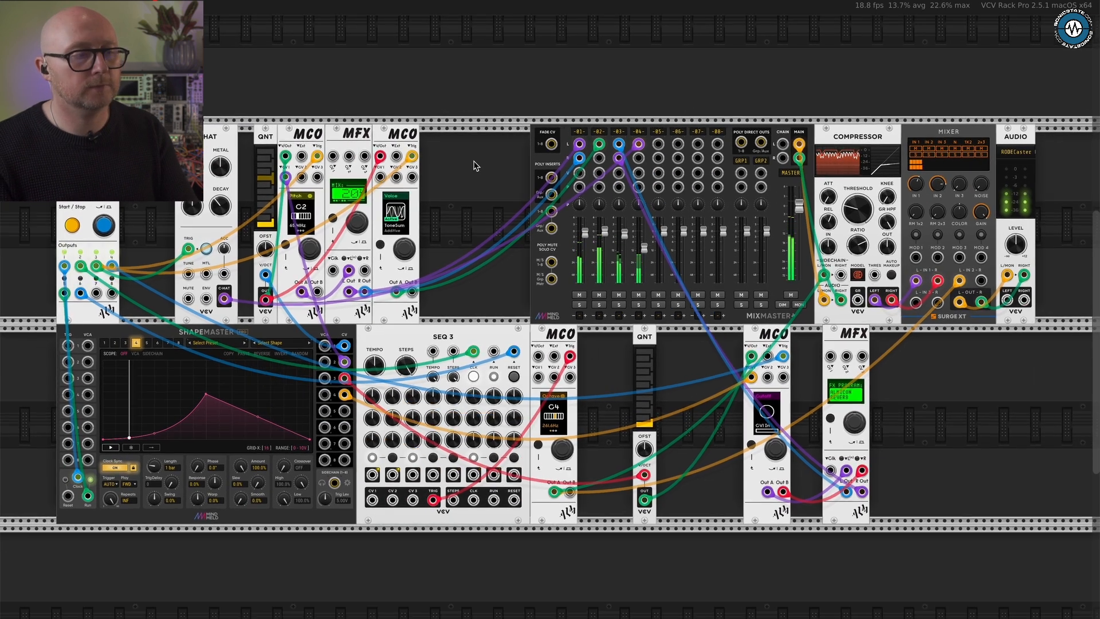
{"action": "scroll", "coordinate": [475, 165], "scroll_direction": "up", "scroll_amount": 1}
{"action": "scroll", "coordinate": [476, 164], "scroll_direction": "left", "scroll_amount": 1}
{"action": "scroll", "coordinate": [475, 165], "scroll_direction": "right", "scroll_amount": 1}
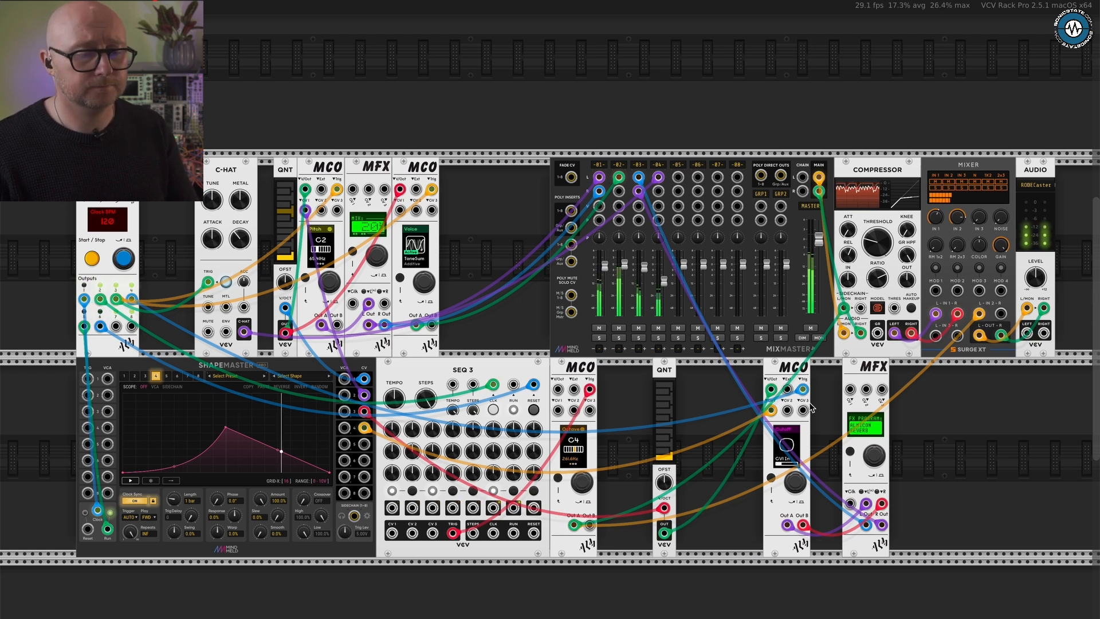
- Page back from Cutoff to the Chord setting of the lower-row MCO beside the MFX, try Detune, and return it to Minor
{"action": "scroll", "coordinate": [811, 407], "scroll_direction": "up", "scroll_amount": 3}
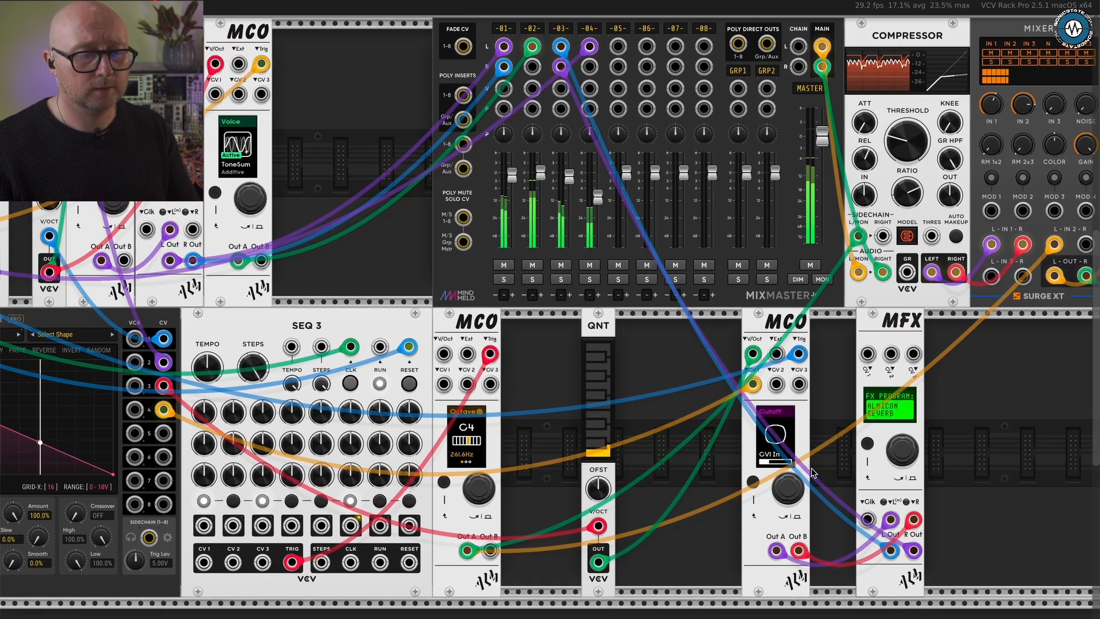
{"action": "scroll", "coordinate": [811, 470], "scroll_direction": "up", "scroll_amount": 1}
{"action": "left_click", "coordinate": [790, 484]}
{"action": "left_click", "coordinate": [756, 479]}
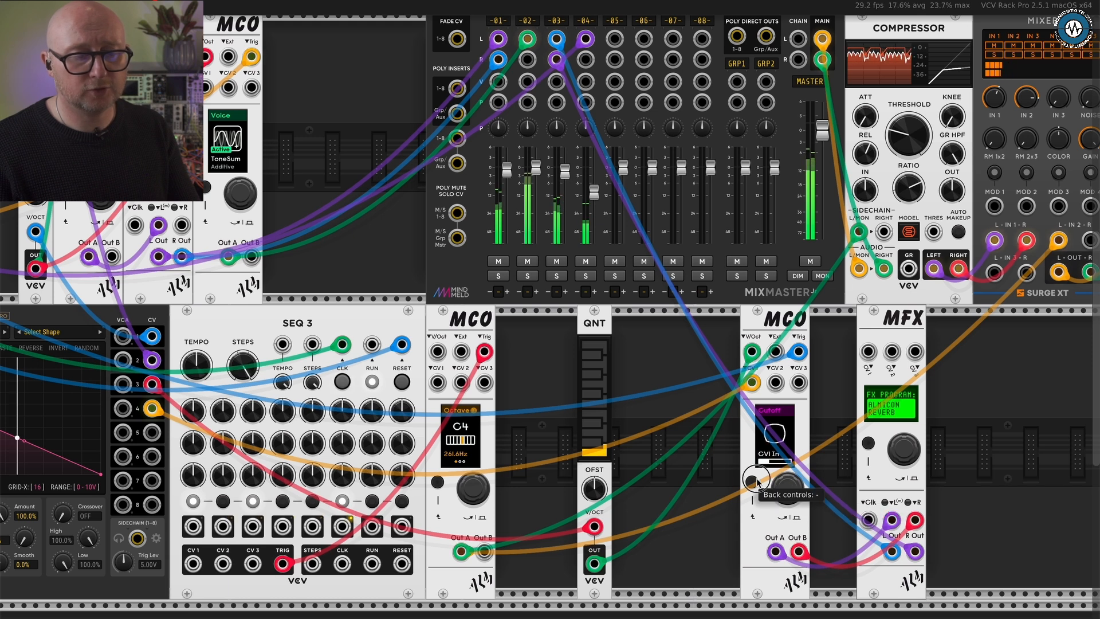
{"action": "left_click", "coordinate": [786, 484]}
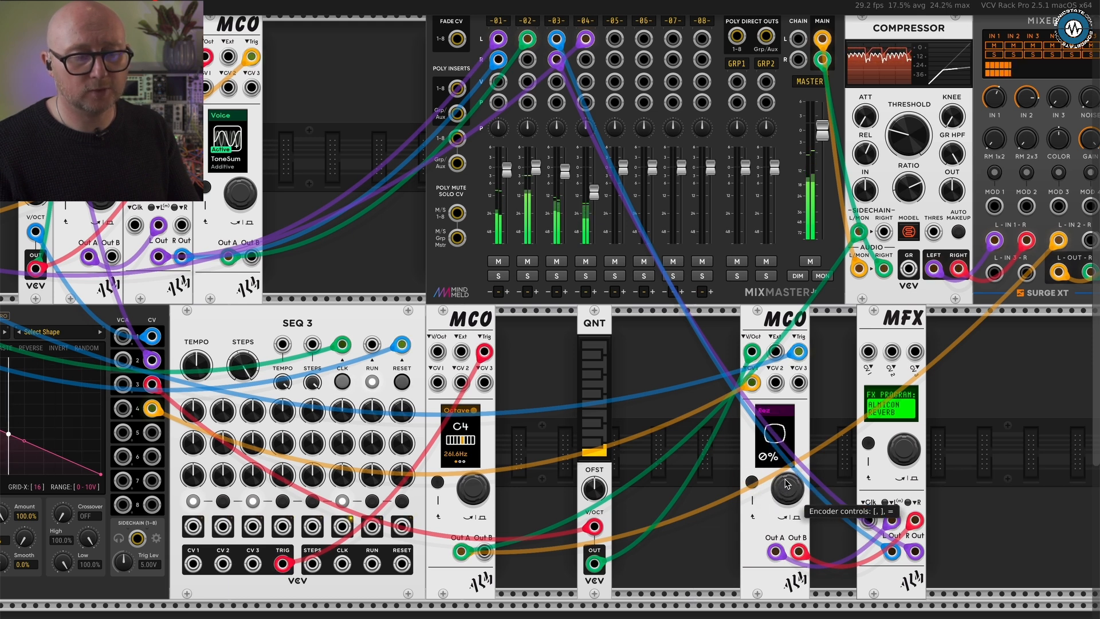
{"action": "key", "text": "bracketleft"}
{"action": "key", "text": "bracketleft"}
{"action": "key", "text": "bracketleft"}
{"action": "key", "text": "bracketleft"}
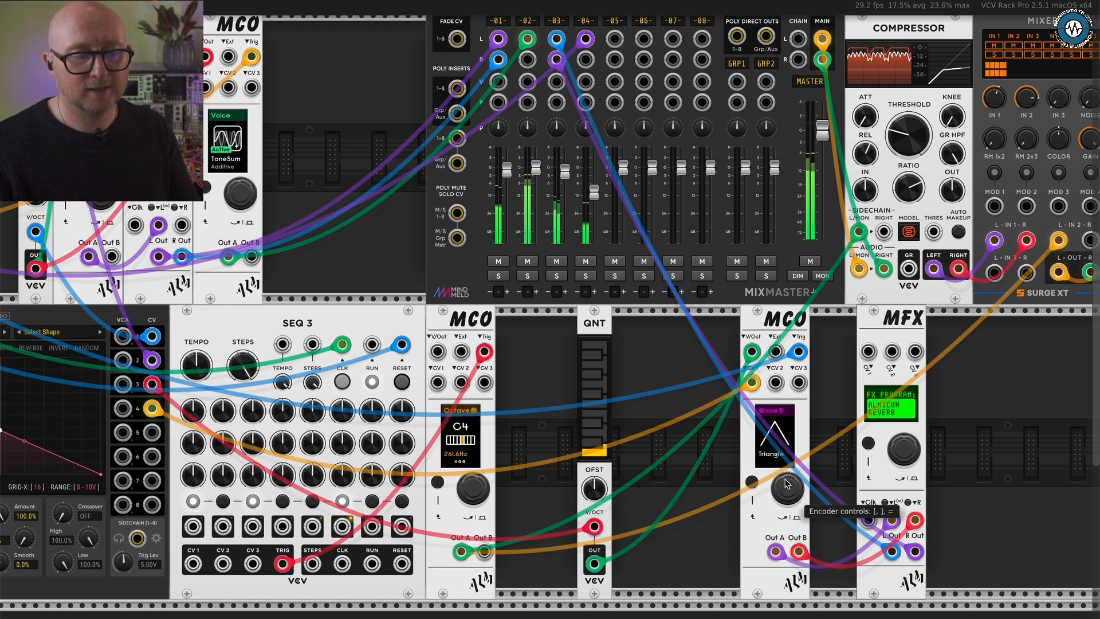
{"action": "key", "text": "bracketleft"}
{"action": "key", "text": "bracketleft"}
{"action": "key", "text": "bracketleft"}
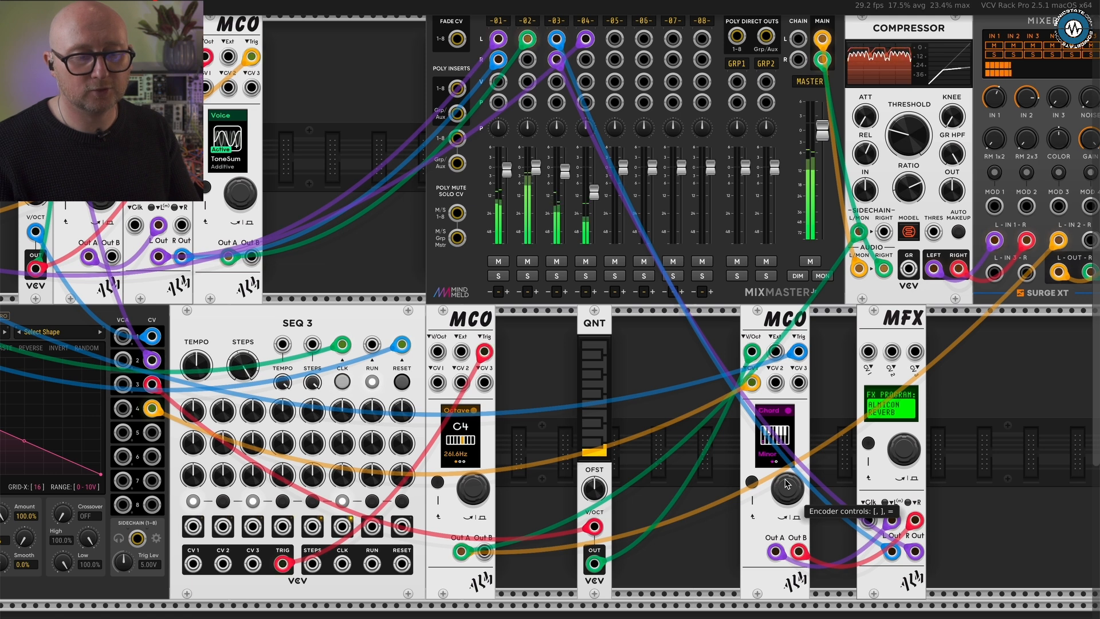
{"action": "key", "text": "bracketright"}
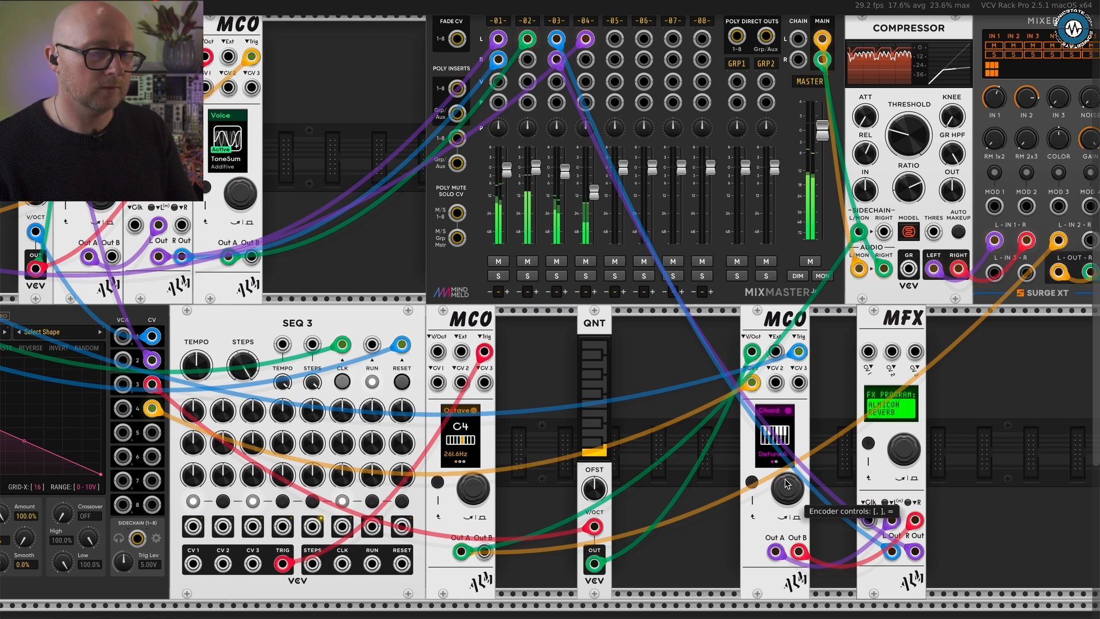
{"action": "key", "text": "]"}
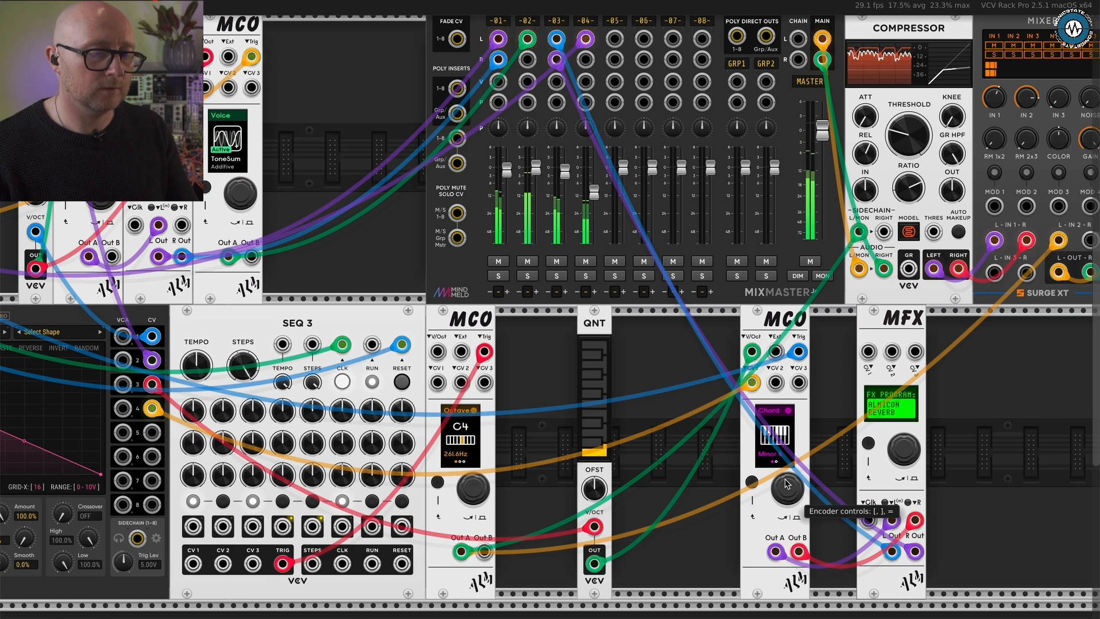
- Raise the peak of ShapeMaster channel 4's curve back to full height
{"action": "scroll", "coordinate": [552, 460], "scroll_direction": "left", "scroll_amount": 3}
{"action": "scroll", "coordinate": [552, 459], "scroll_direction": "down", "scroll_amount": 2}
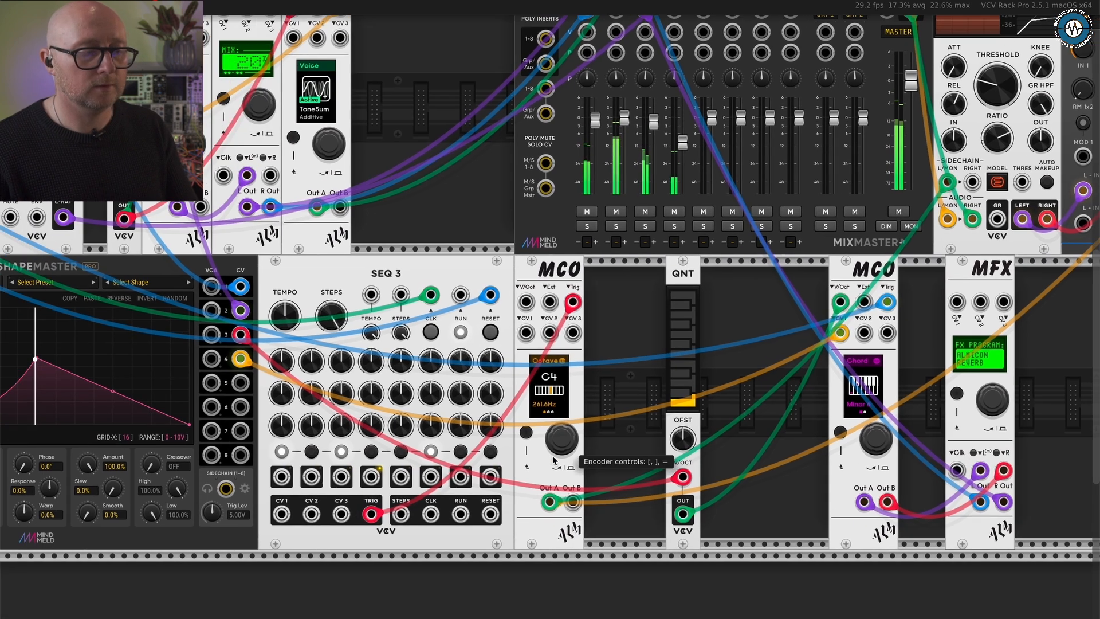
{"action": "scroll", "coordinate": [553, 460], "scroll_direction": "left", "scroll_amount": 2}
{"action": "scroll", "coordinate": [553, 460], "scroll_direction": "down", "scroll_amount": 1}
{"action": "left_click_drag", "start_coordinate": [92, 332], "coordinate": [94, 286]}
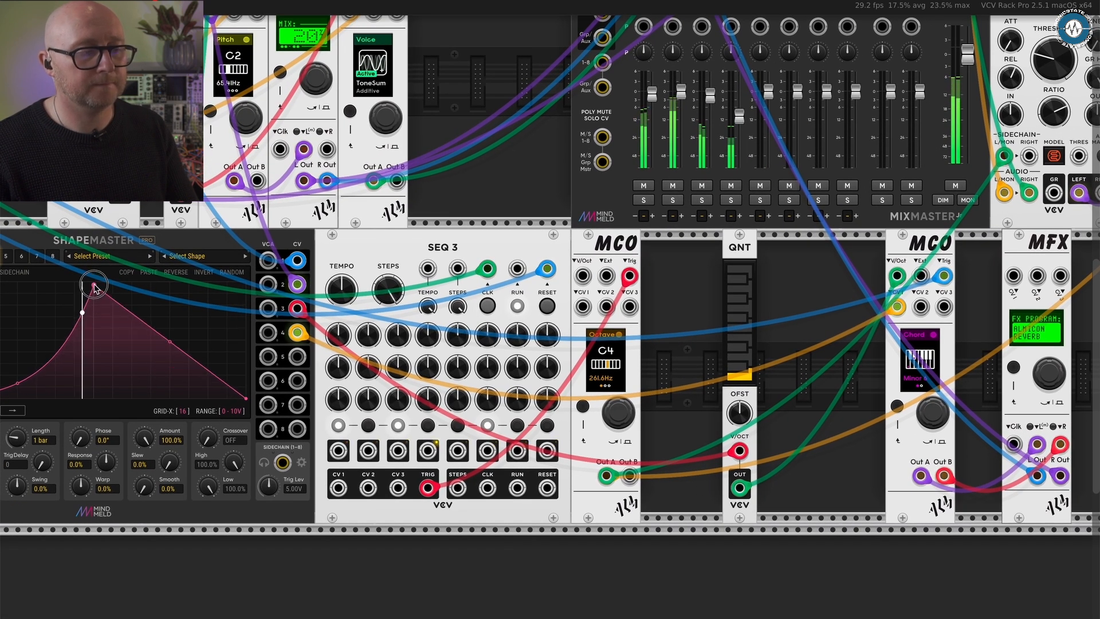
- Open the chord's Invert setting on the lower-row MCO, try 3rd, restore None, and return to the Chord setting
{"action": "left_click", "coordinate": [932, 420]}
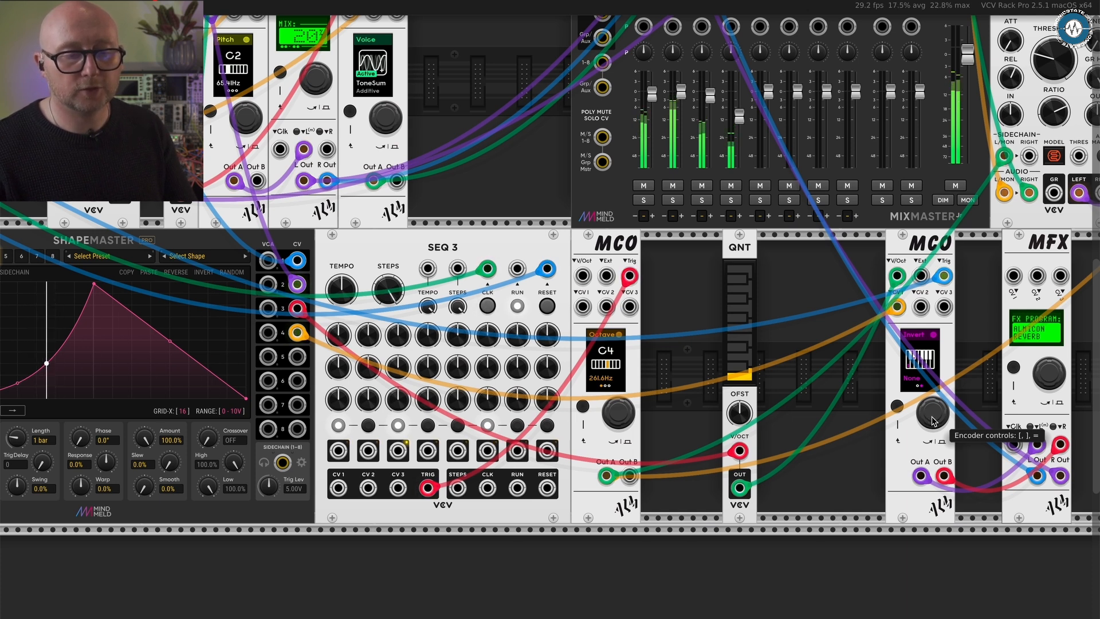
{"action": "scroll", "coordinate": [932, 420], "scroll_direction": "up", "scroll_amount": 1}
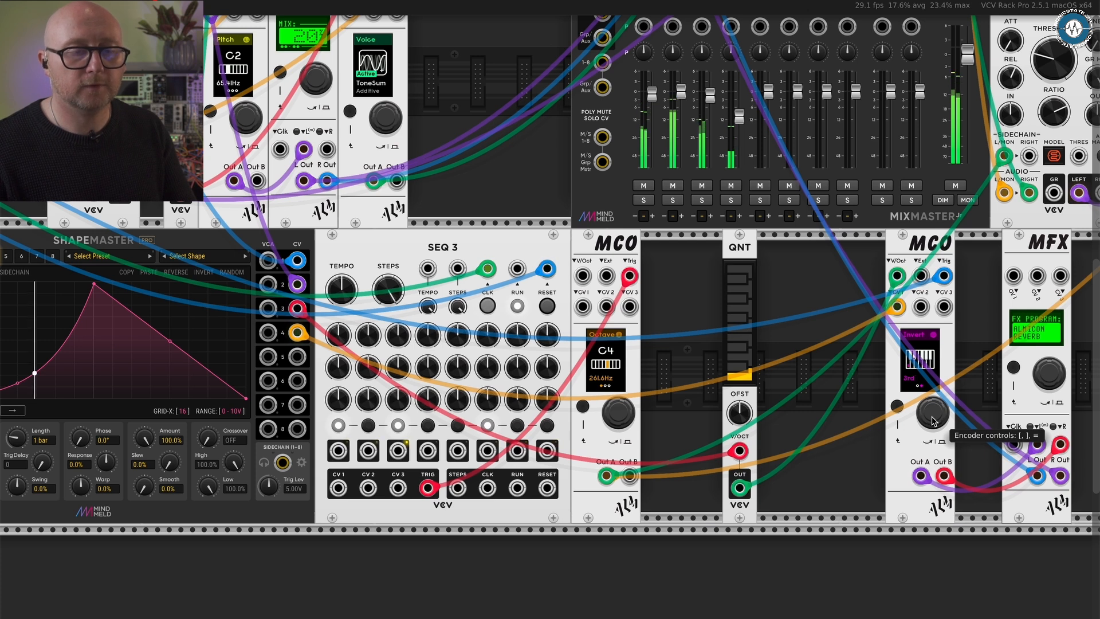
{"action": "scroll", "coordinate": [931, 421], "scroll_direction": "down", "scroll_amount": 2}
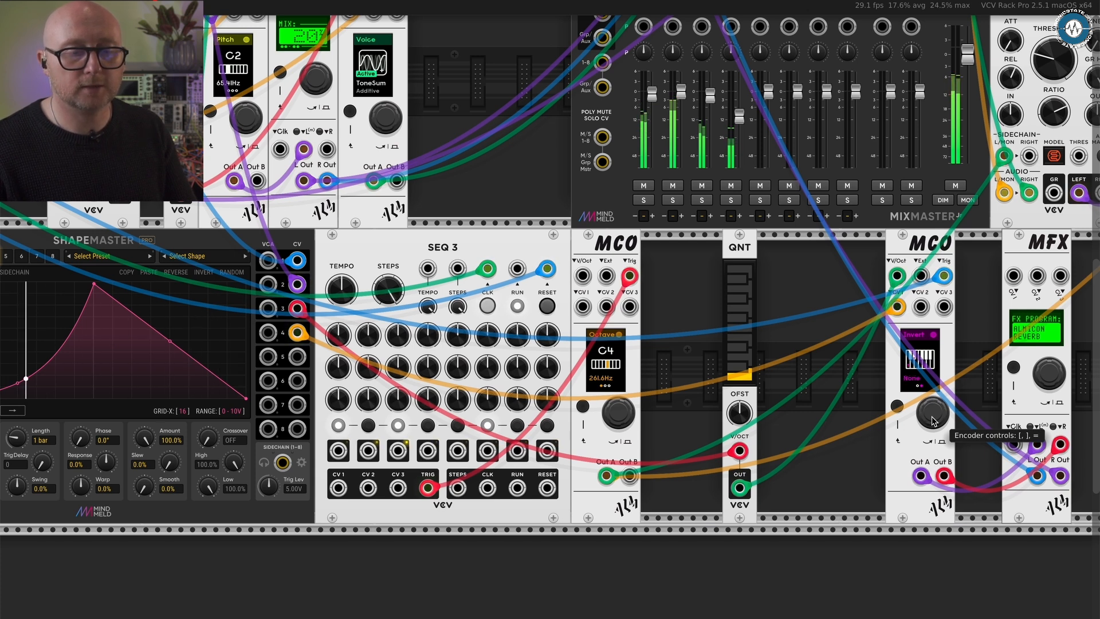
{"action": "left_click", "coordinate": [932, 420]}
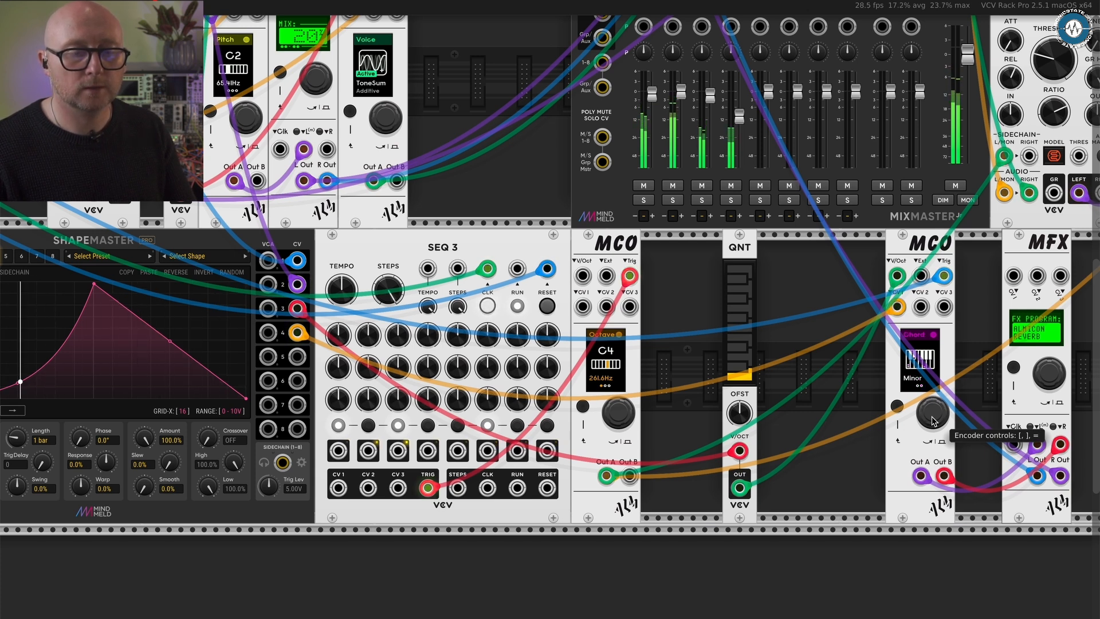
- Try other chord types such as Sus 4 and Detune on the lower-row MCO and return it to Minor
{"action": "scroll", "coordinate": [932, 420], "scroll_direction": "down", "scroll_amount": 2}
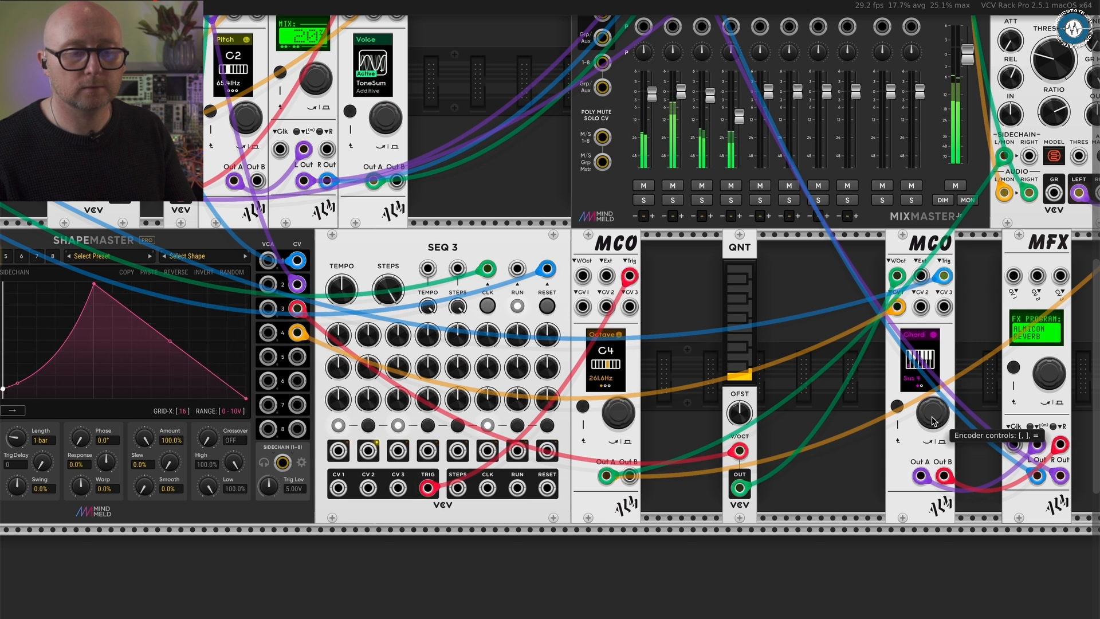
{"action": "scroll", "coordinate": [932, 421], "scroll_direction": "down", "scroll_amount": 1}
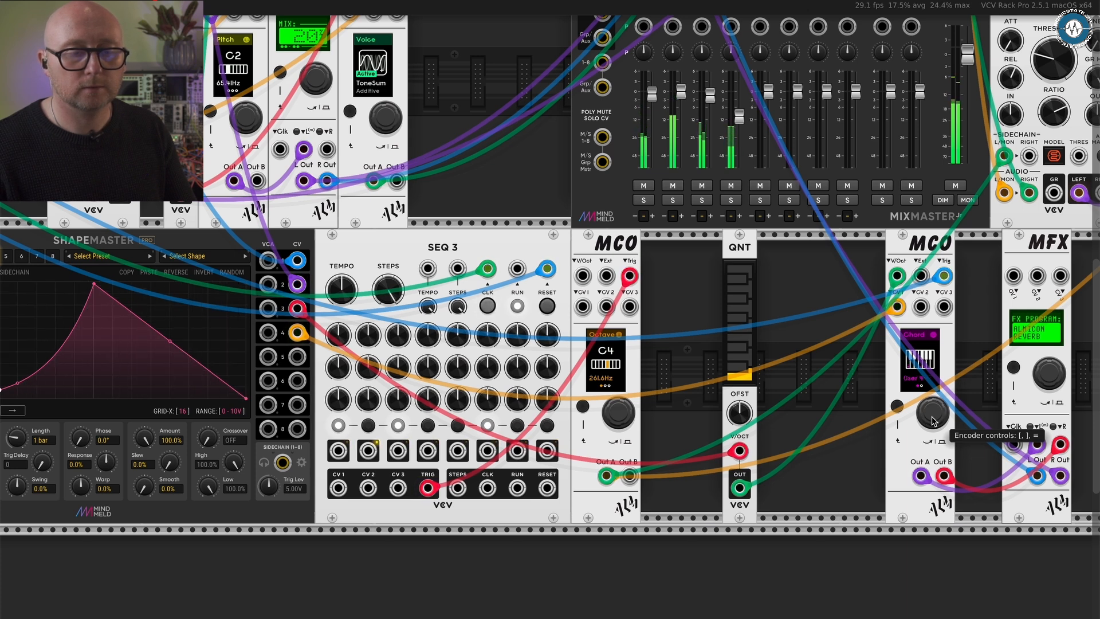
{"action": "scroll", "coordinate": [932, 420], "scroll_direction": "up", "scroll_amount": 1}
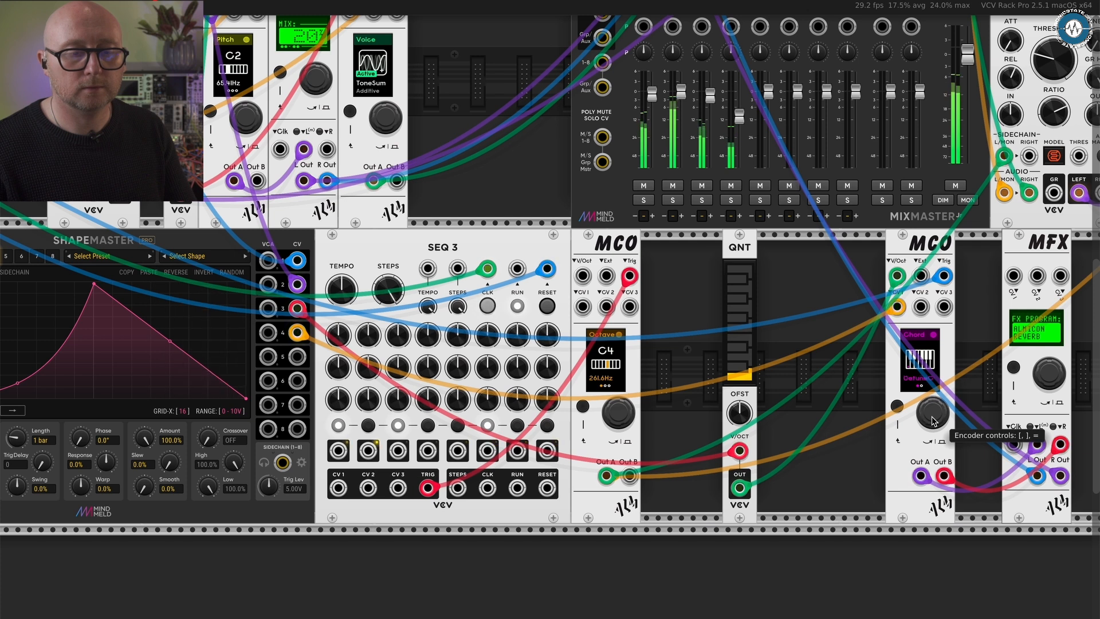
{"action": "scroll", "coordinate": [932, 421], "scroll_direction": "up", "scroll_amount": 3}
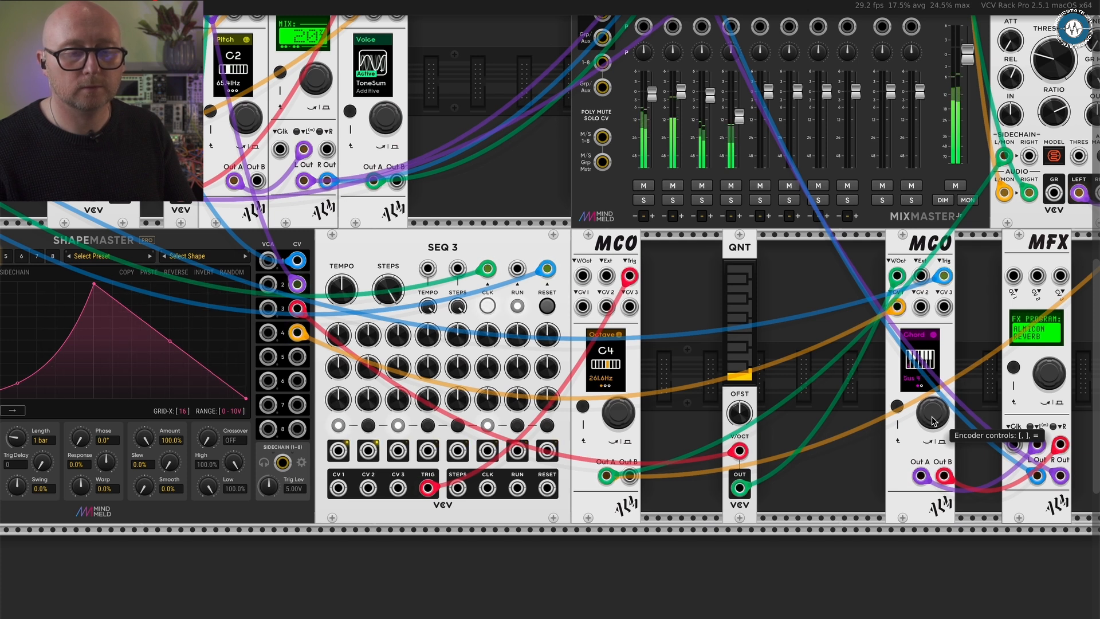
{"action": "scroll", "coordinate": [931, 420], "scroll_direction": "up", "scroll_amount": 2}
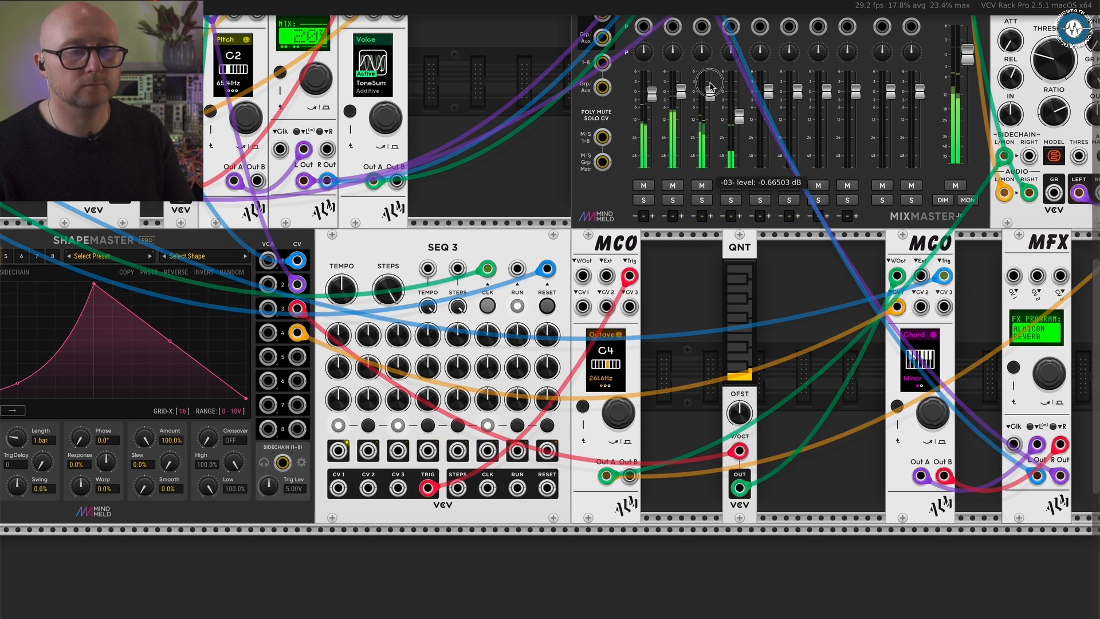
- Step through the lower-row MFX's Size, Pre-Delay and Damping parameters to Mix and set it to 57%
{"action": "mouse_move", "coordinate": [709, 96]}
{"action": "left_mouse_down"}
{"action": "mouse_move", "coordinate": [709, 62]}
{"action": "mouse_move", "coordinate": [710, 79]}
{"action": "left_mouse_up"}
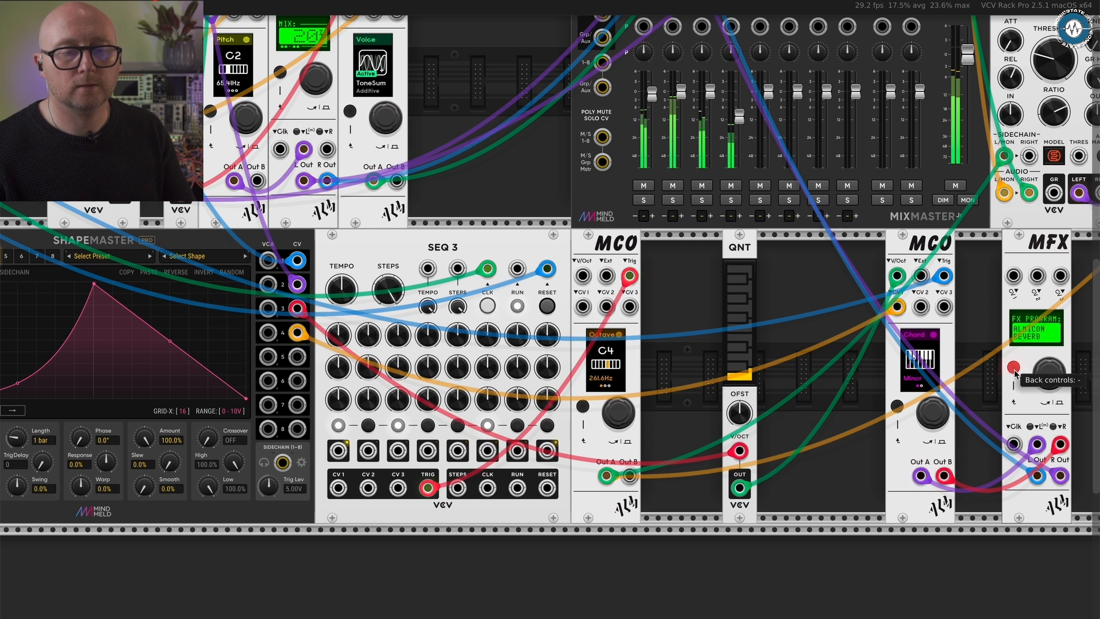
{"action": "left_click", "coordinate": [1049, 377]}
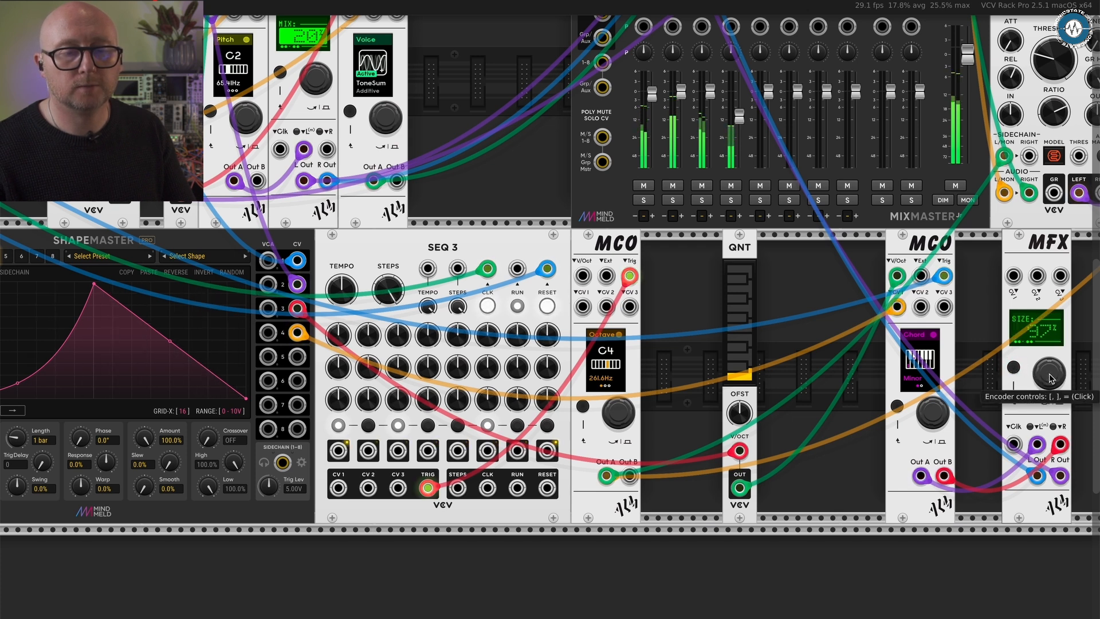
{"action": "left_click", "coordinate": [1049, 378]}
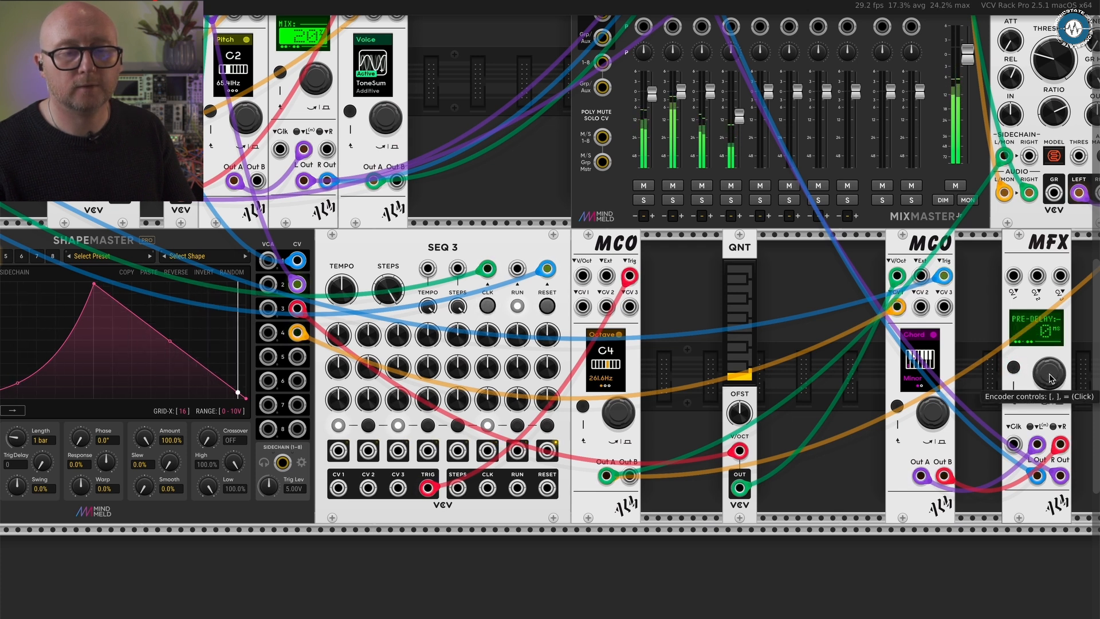
{"action": "left_click", "coordinate": [1049, 377]}
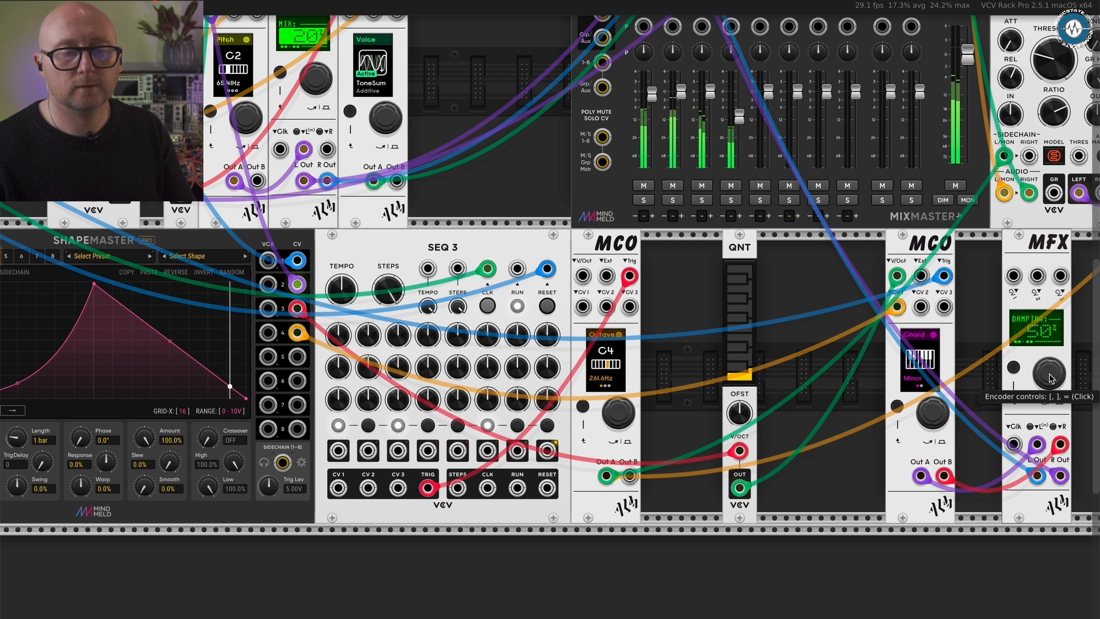
{"action": "left_click", "coordinate": [1051, 378]}
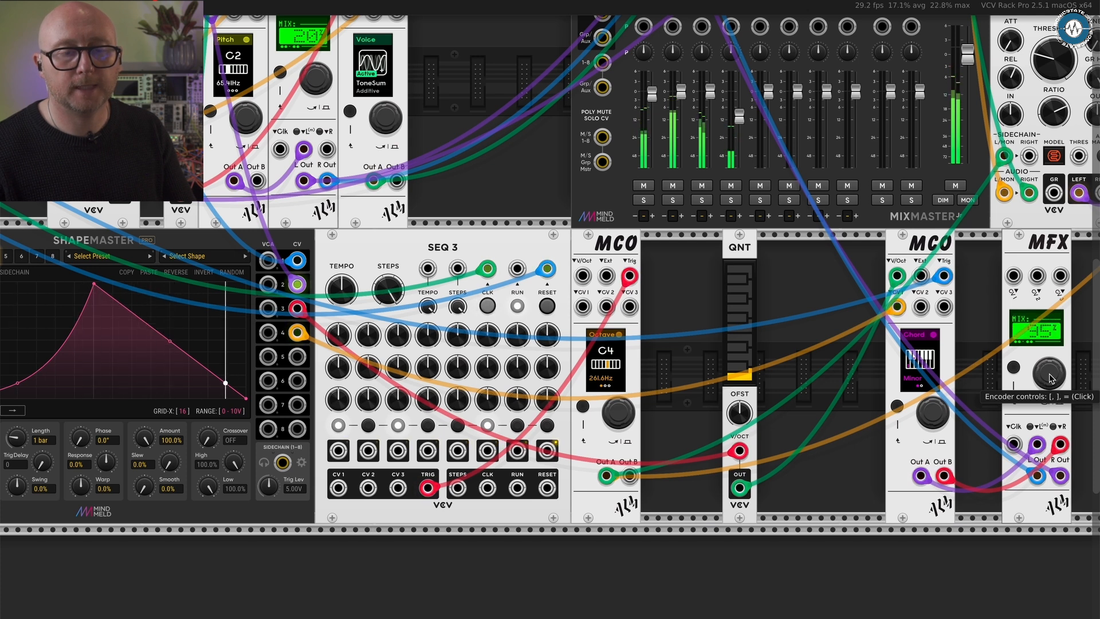
{"action": "left_click_drag", "start_coordinate": [1049, 378], "coordinate": [1049, 377]}
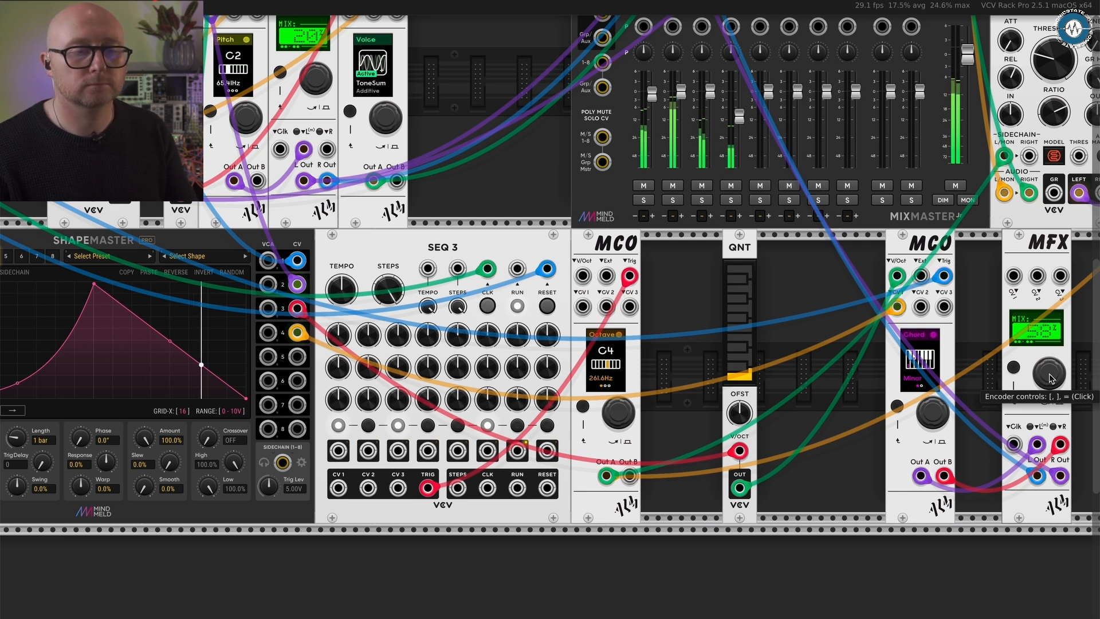
{"action": "scroll", "coordinate": [746, 307], "scroll_direction": "down", "scroll_amount": 5}
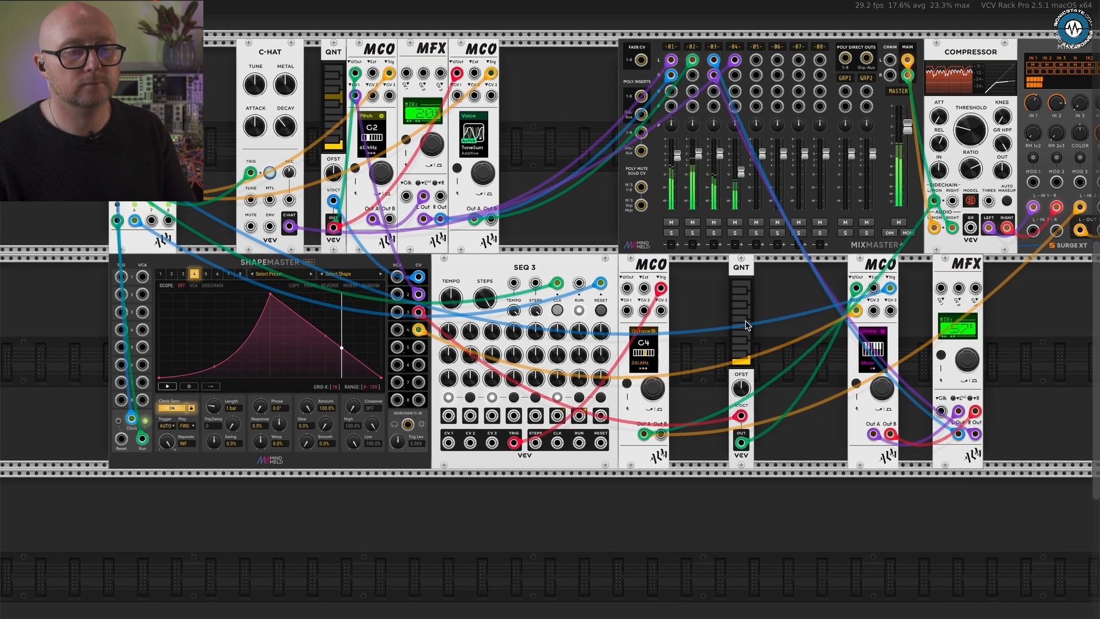
- Fade the level of MixMaster channel 4 down almost to its minimum
{"action": "scroll", "coordinate": [746, 325], "scroll_direction": "up", "scroll_amount": 2}
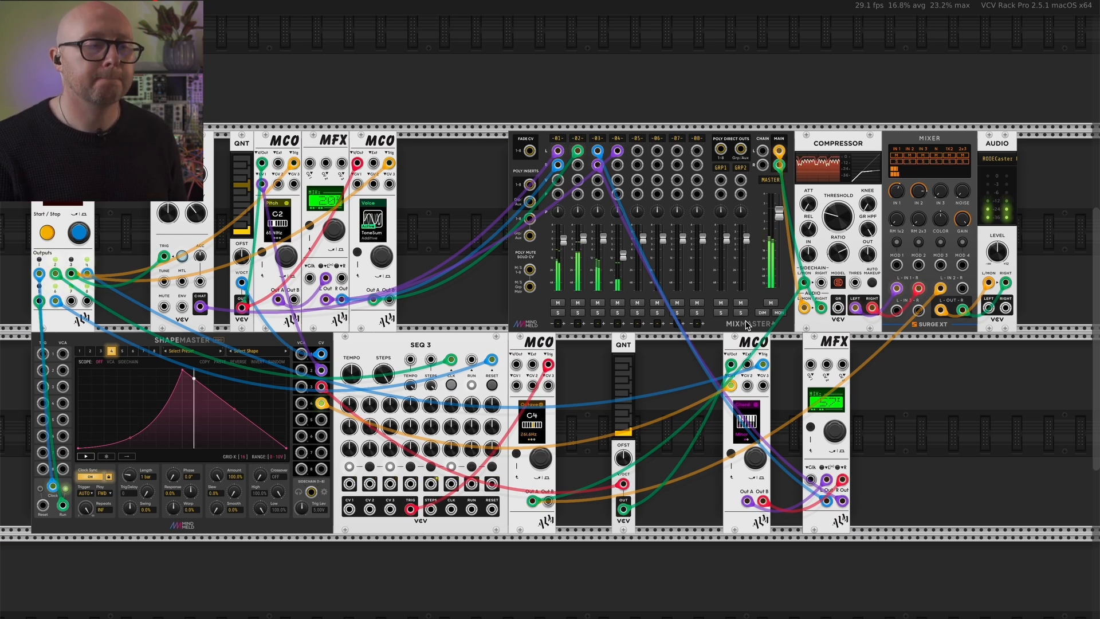
{"action": "scroll", "coordinate": [745, 325], "scroll_direction": "left", "scroll_amount": 2}
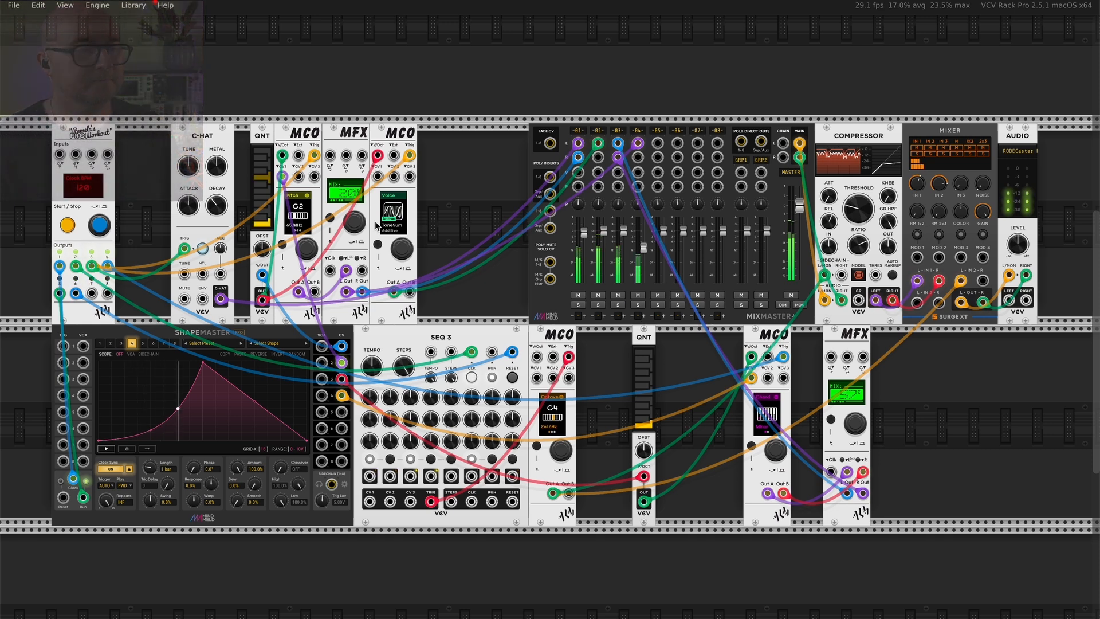
{"action": "left_click_drag", "start_coordinate": [213, 198], "coordinate": [179, 292]}
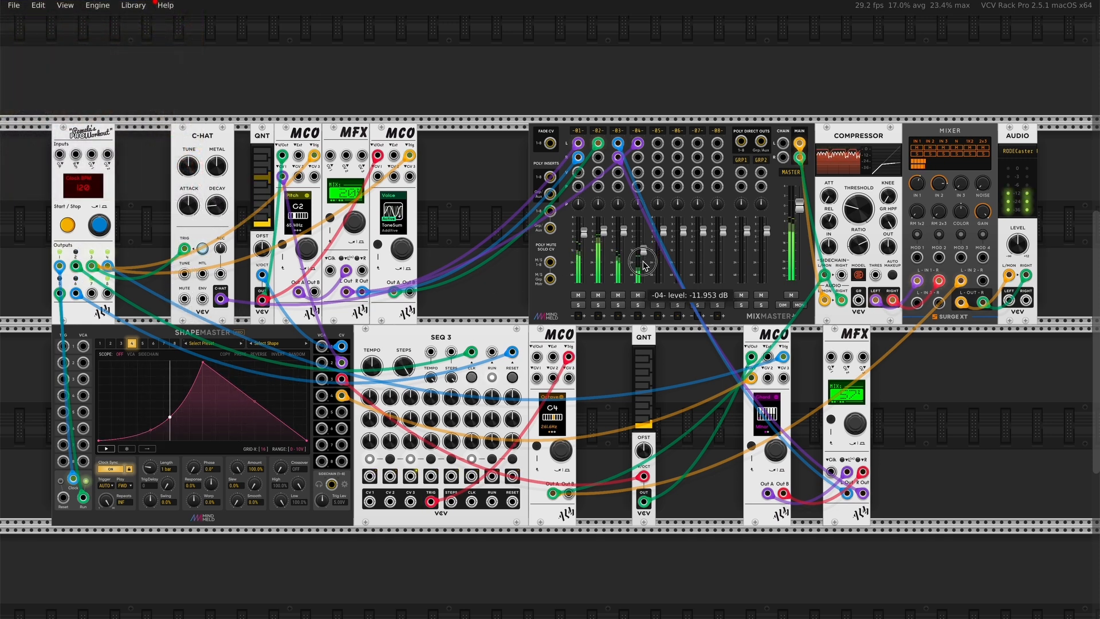
{"action": "left_click_drag", "start_coordinate": [643, 265], "coordinate": [641, 293]}
{"action": "left_click_drag", "start_coordinate": [628, 334], "coordinate": [617, 384]}
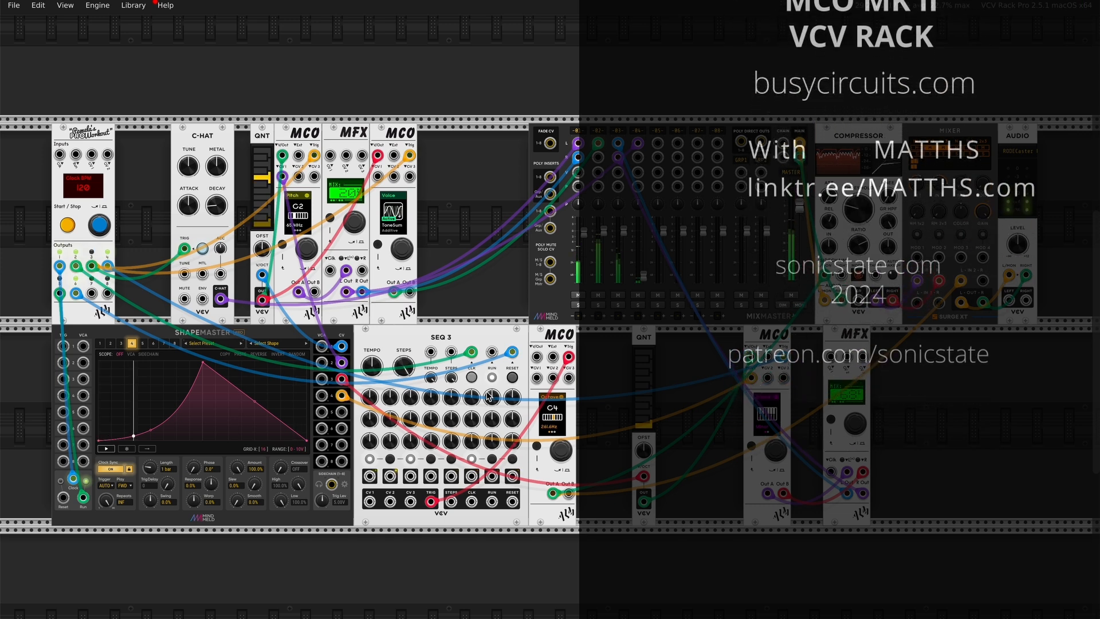
{"action": "left_click_drag", "start_coordinate": [583, 232], "coordinate": [492, 482]}
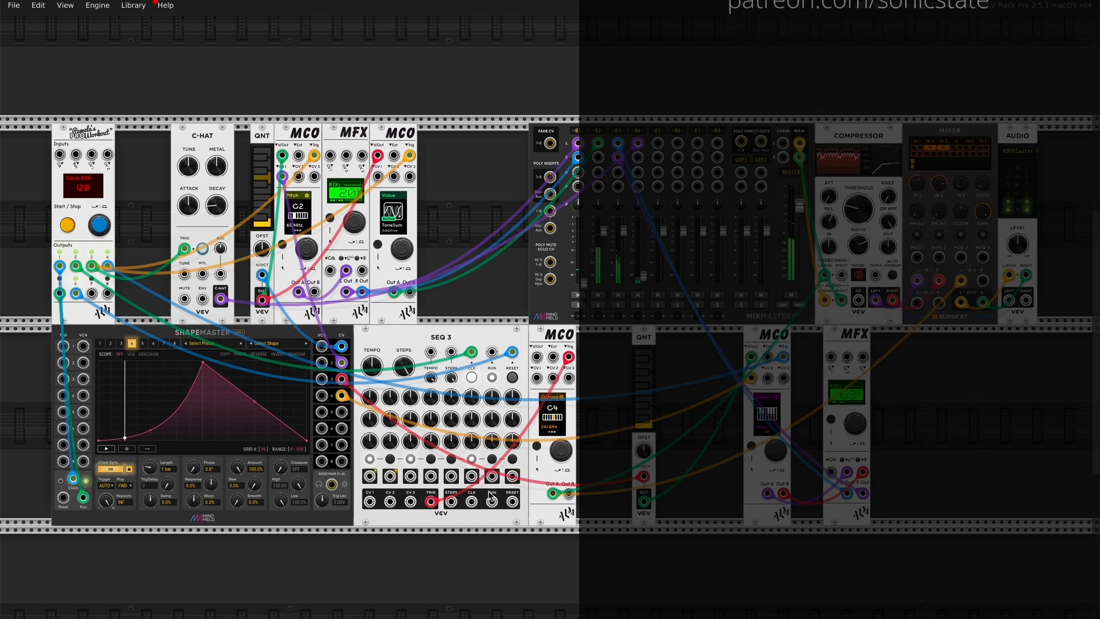